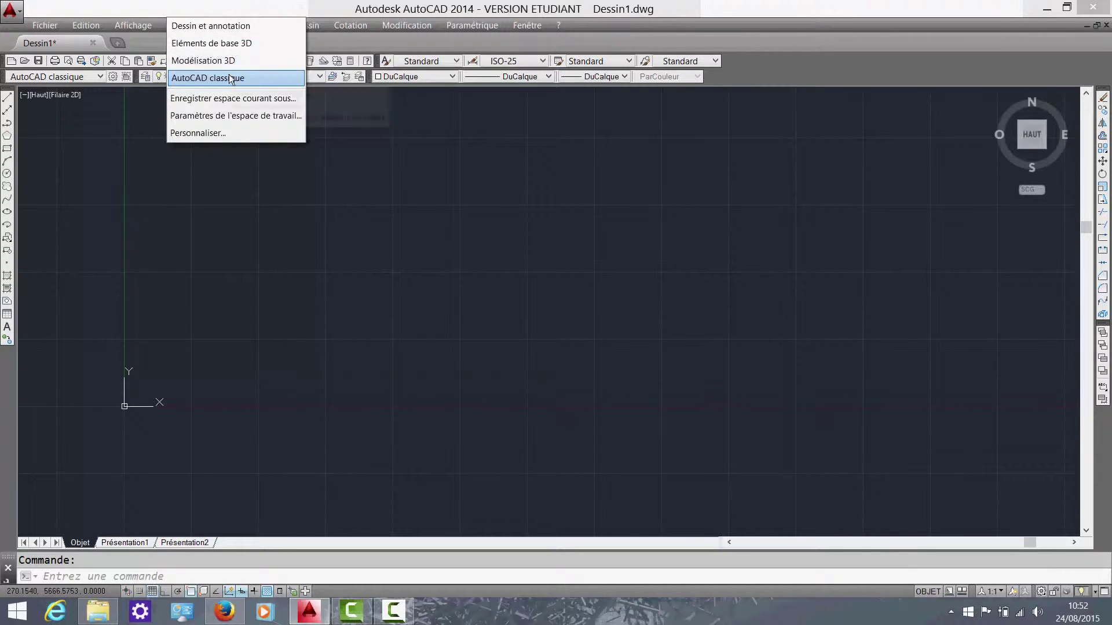
- Switch to the Dessin et annotation workspace and close the Fil de conception palette
click(443, 154)
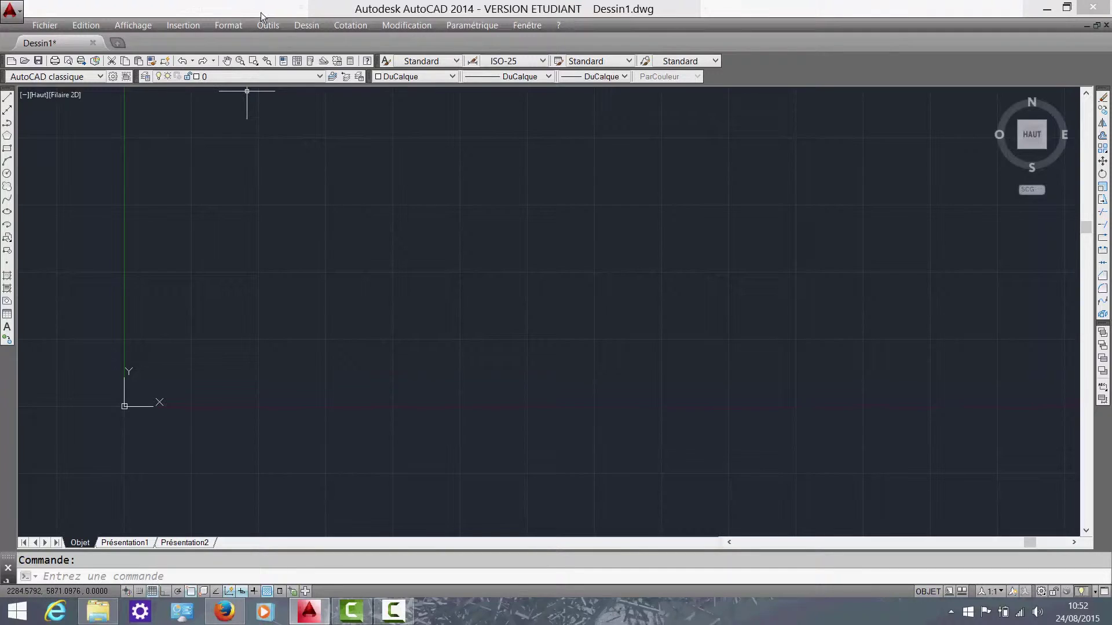
click(237, 11)
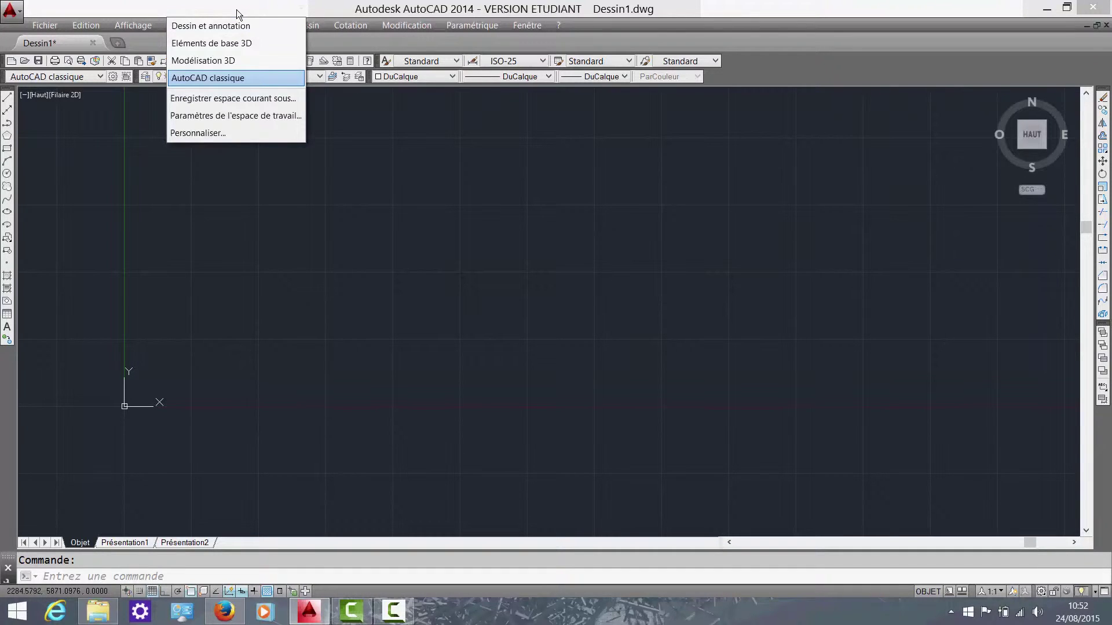
click(210, 25)
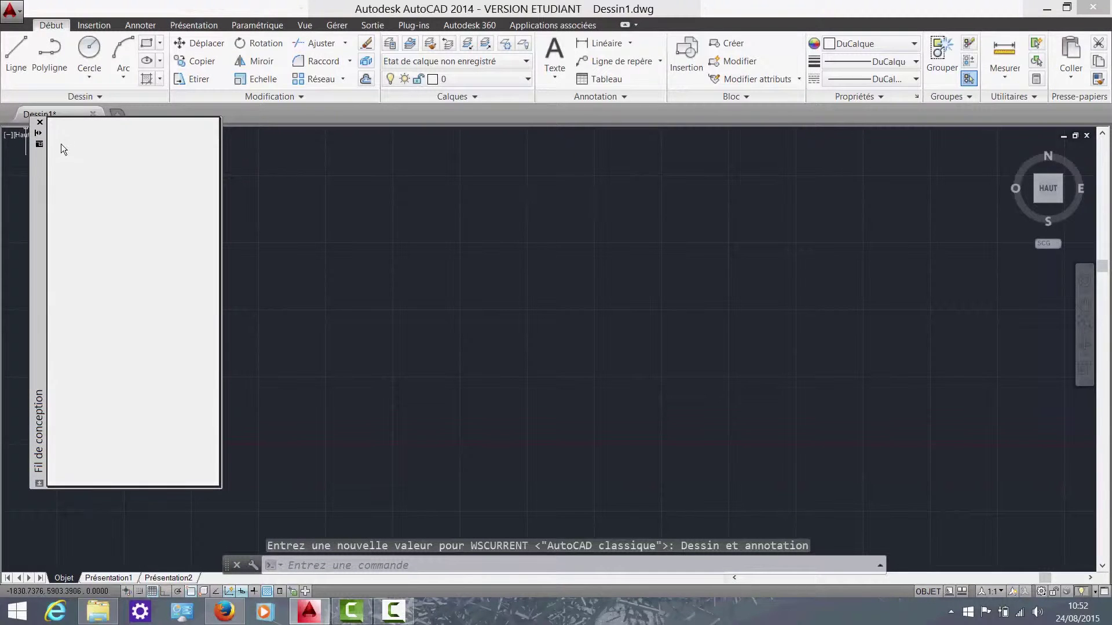
click(40, 123)
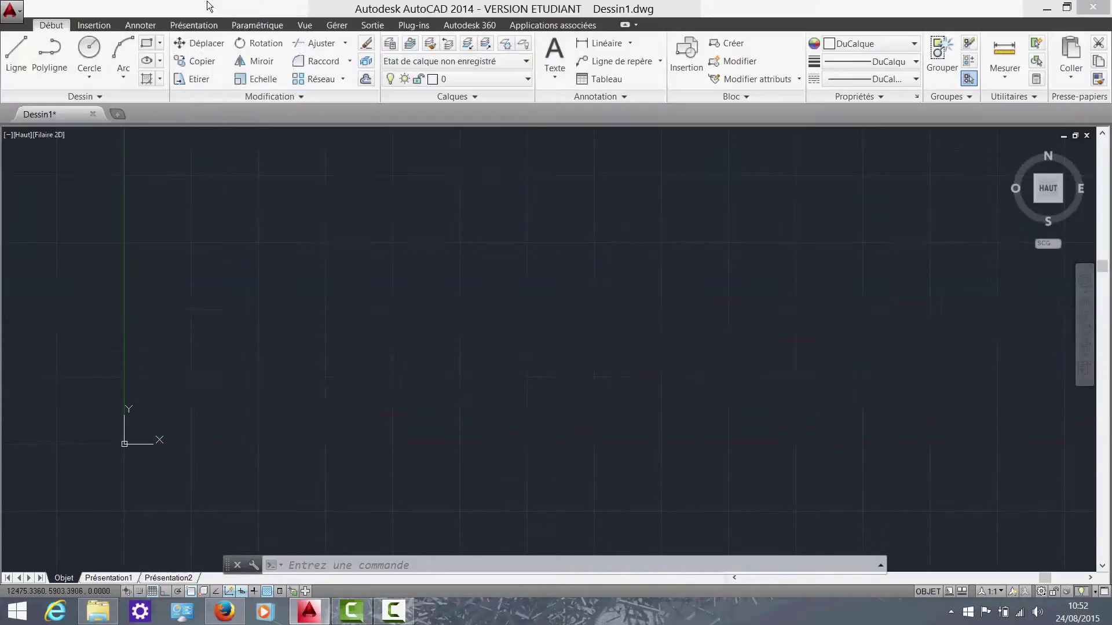
- Return to the AutoCAD classique workspace and close the floating Palettes d'outils window and small floating toolbar
click(219, 6)
click(215, 81)
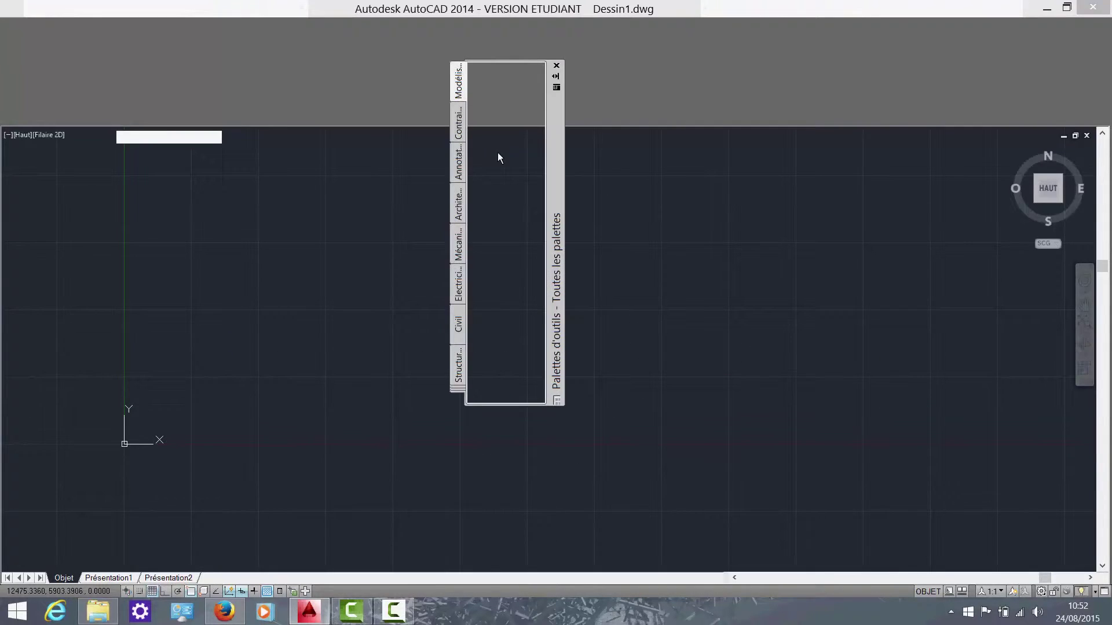
click(557, 66)
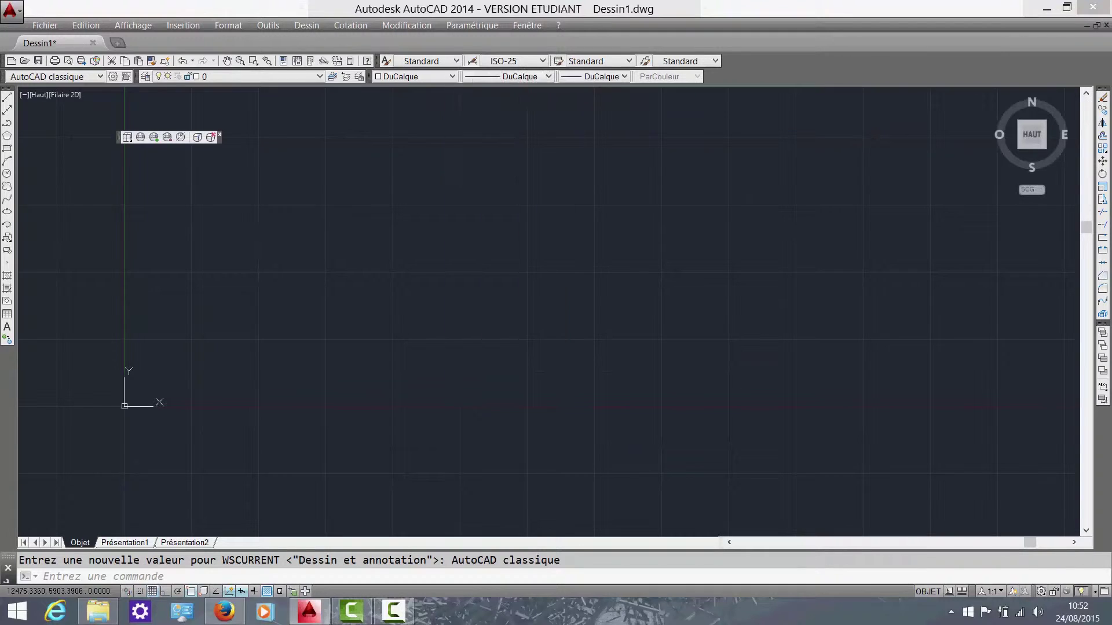
click(219, 134)
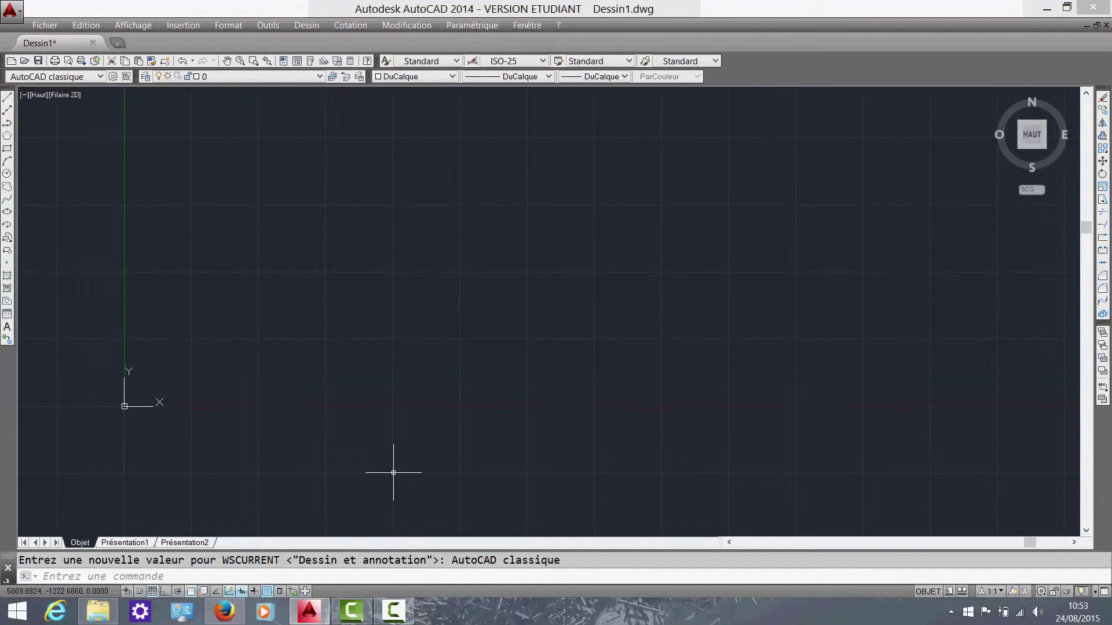
- Switch to Firefox to review the featured products on Autodesk's free education software page, and return to AutoCAD
click(225, 611)
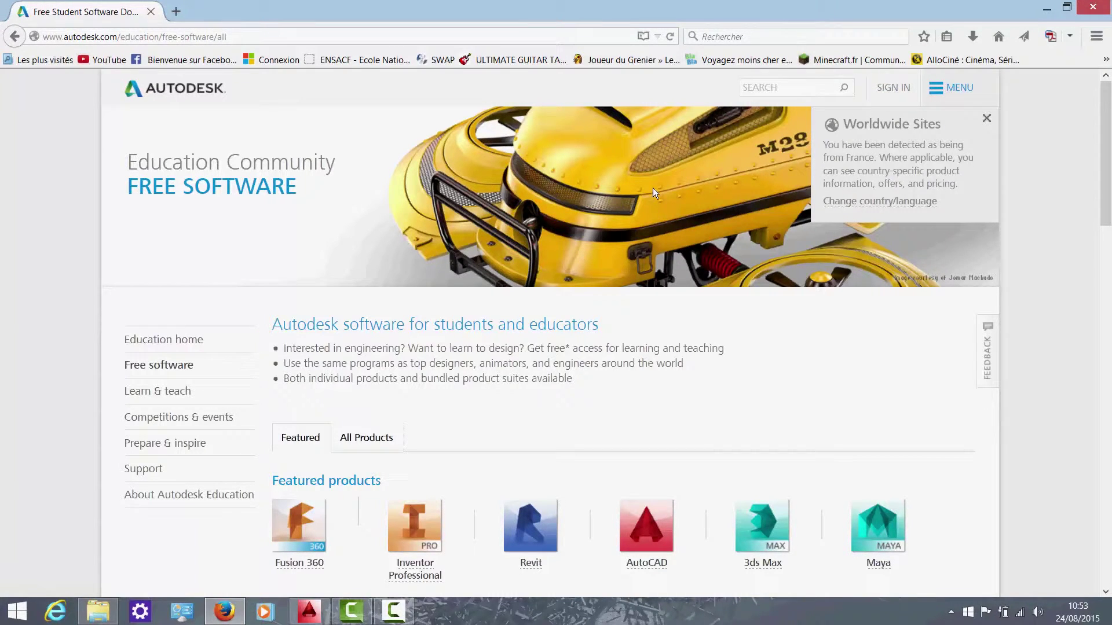
scroll(689, 400, down, 4)
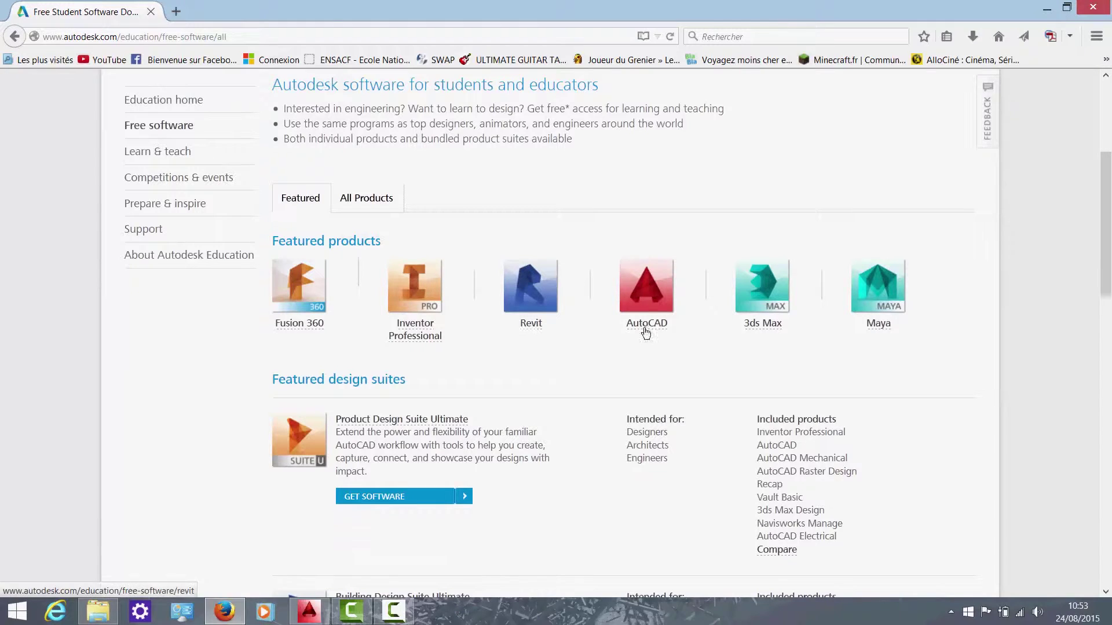
scroll(492, 350, up, 4)
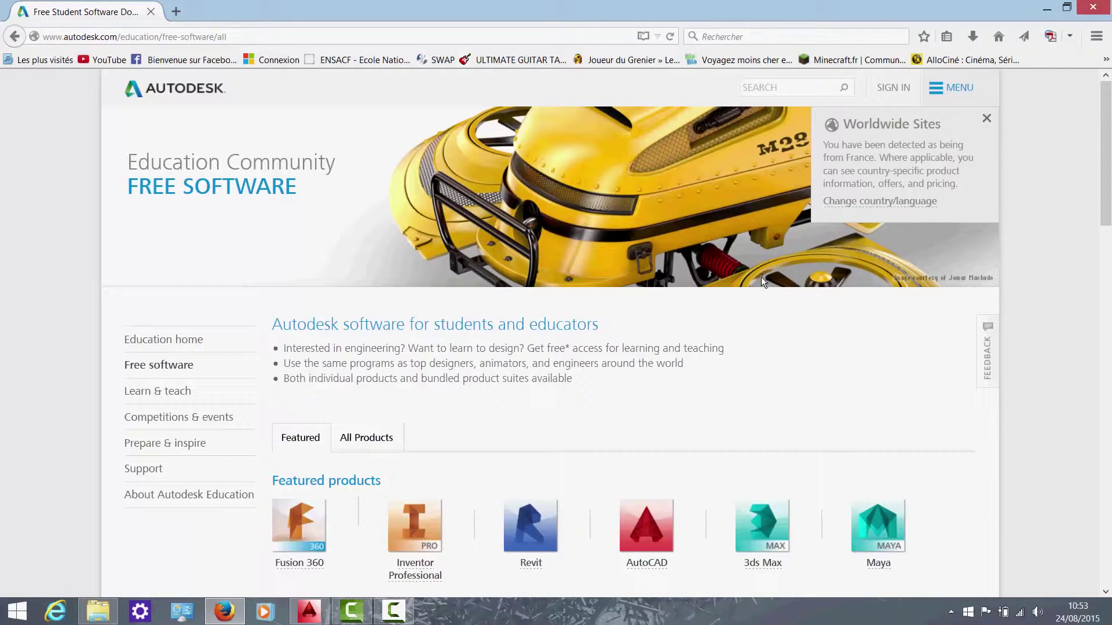
scroll(810, 498, down, 5)
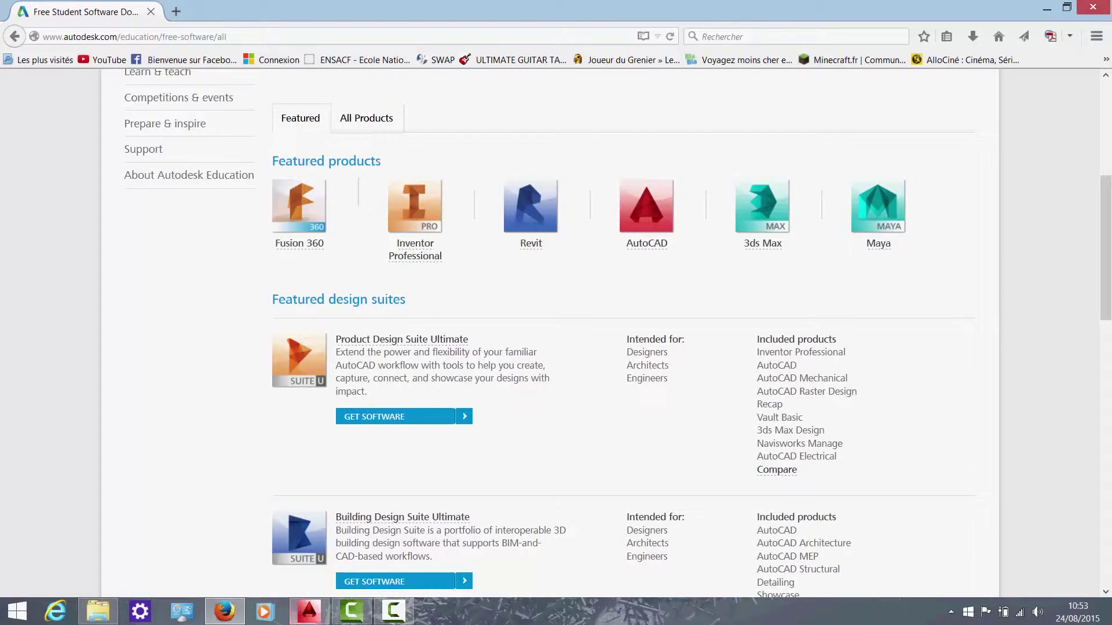
mouse_move(309, 611)
click(384, 592)
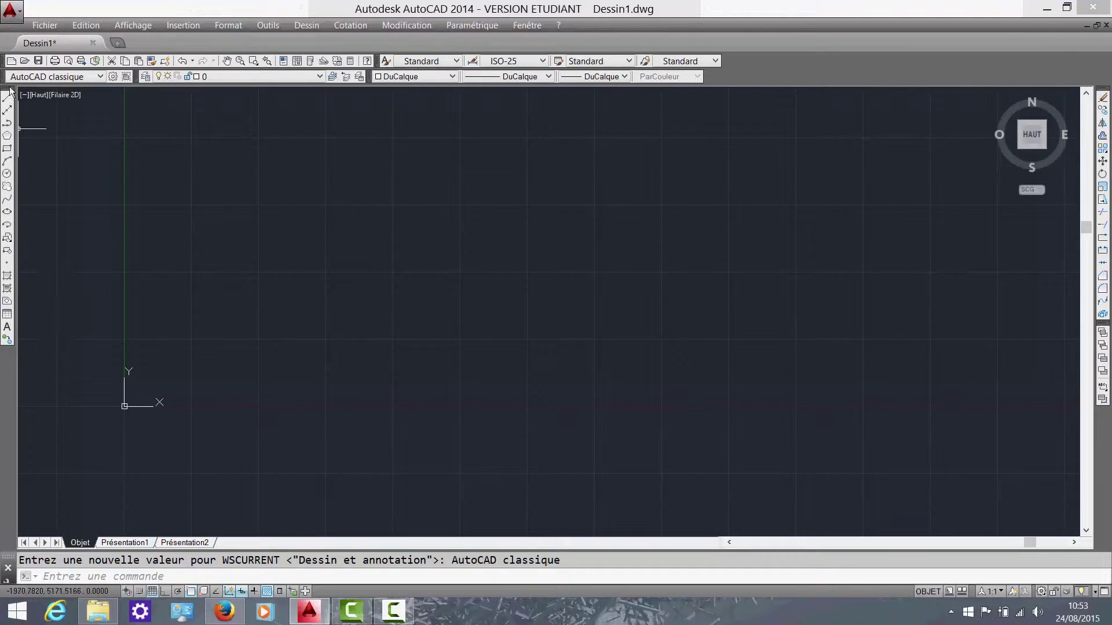
mouse_move(1051, 154)
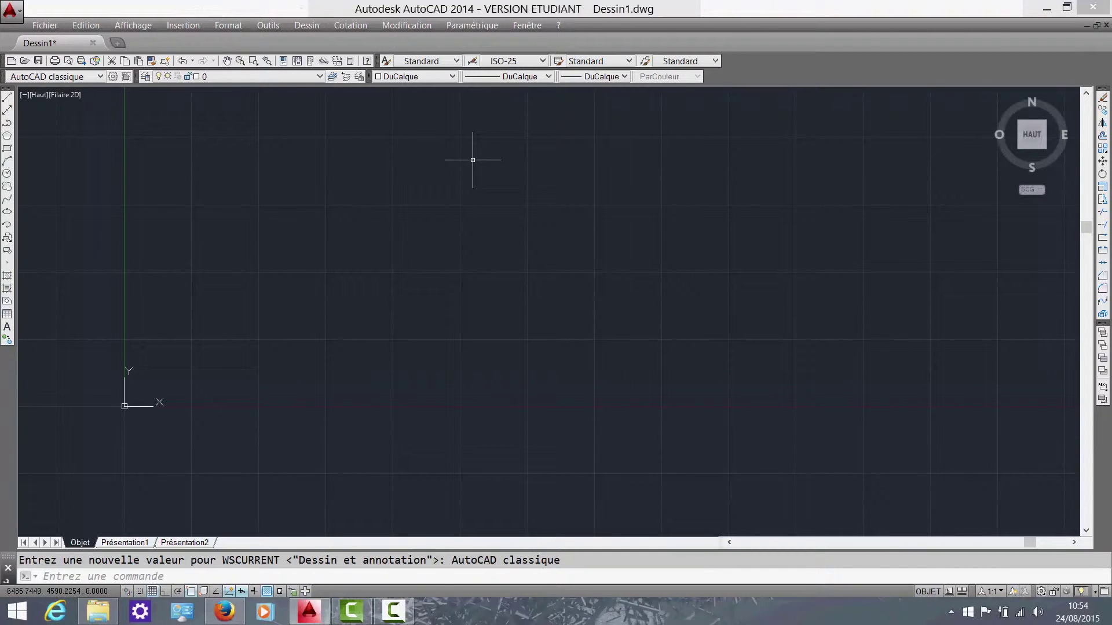
click(137, 25)
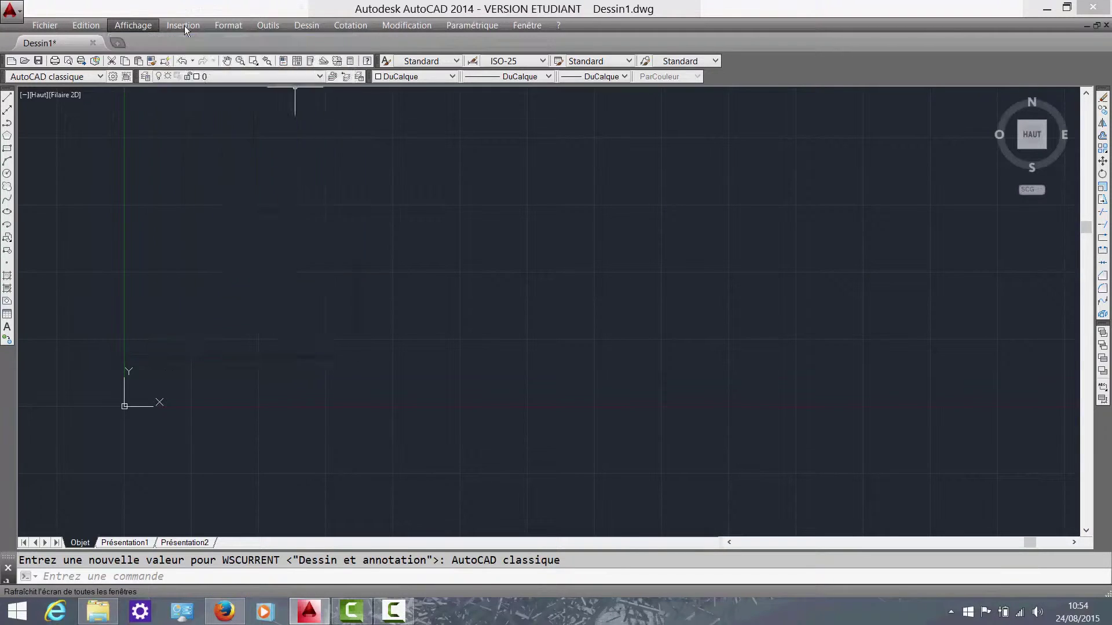
mouse_move(219, 33)
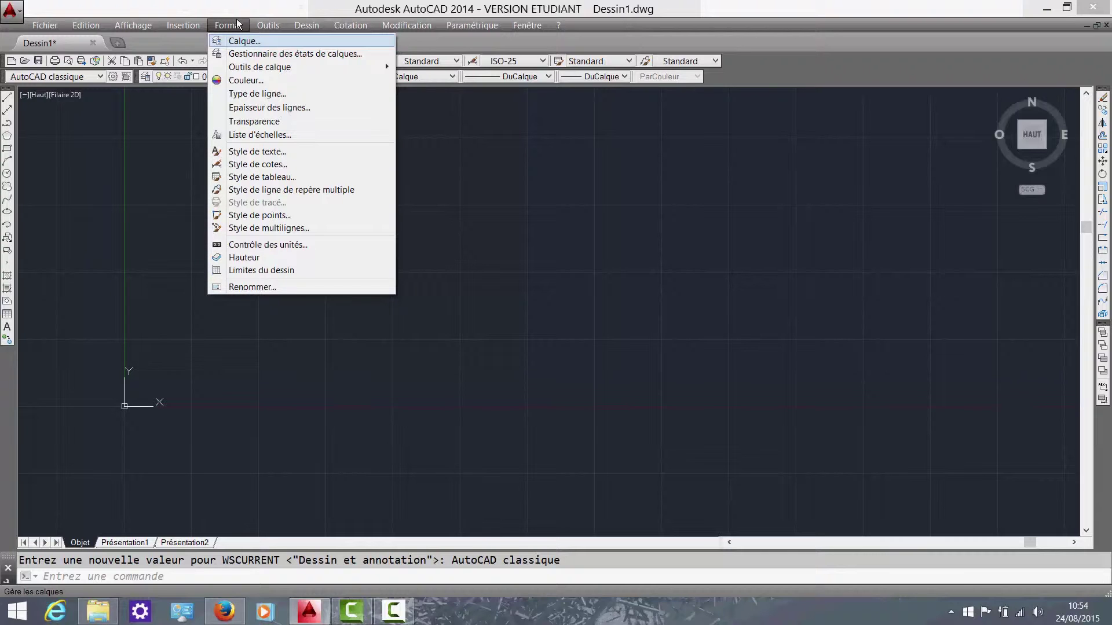
click(513, 182)
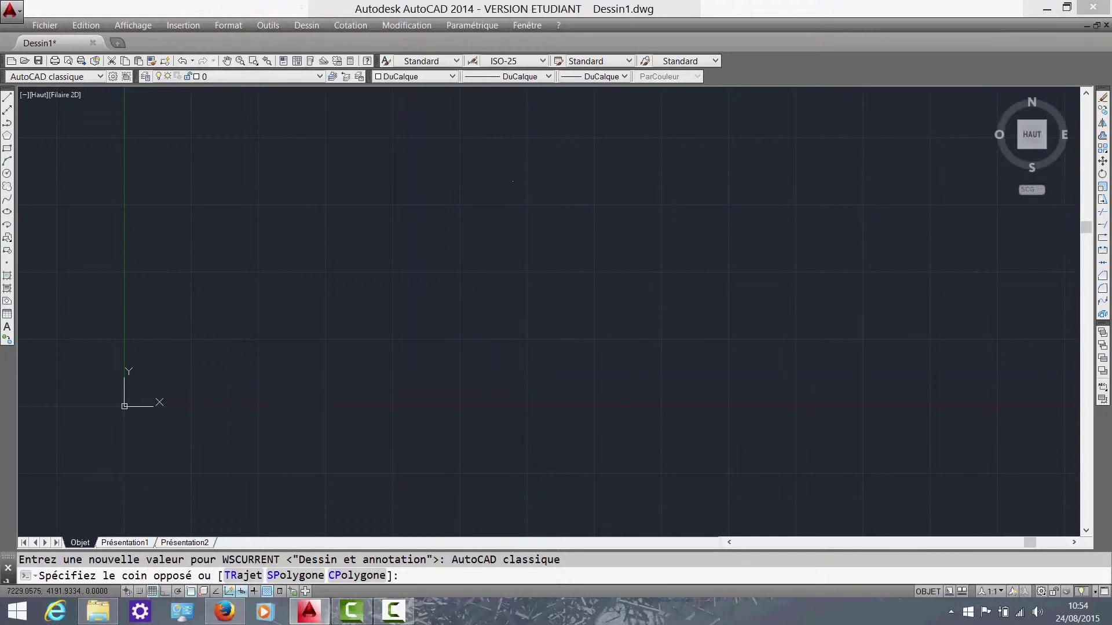
click(797, 281)
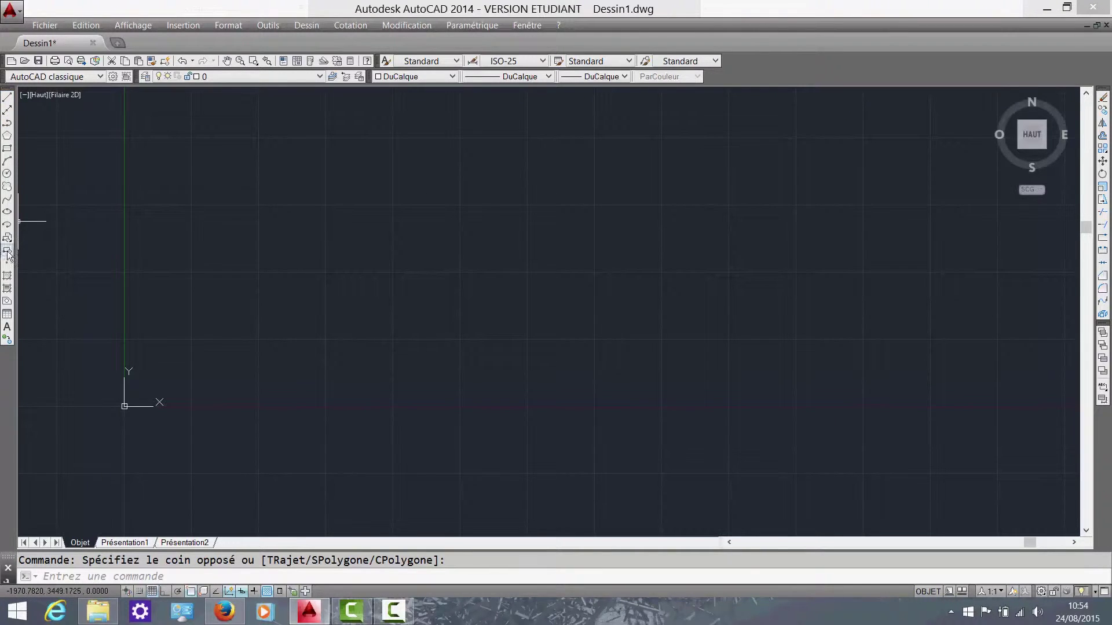
- Draw an open chain of five connected straight segments with the Line command in the middle of the drawing
click(7, 98)
click(368, 279)
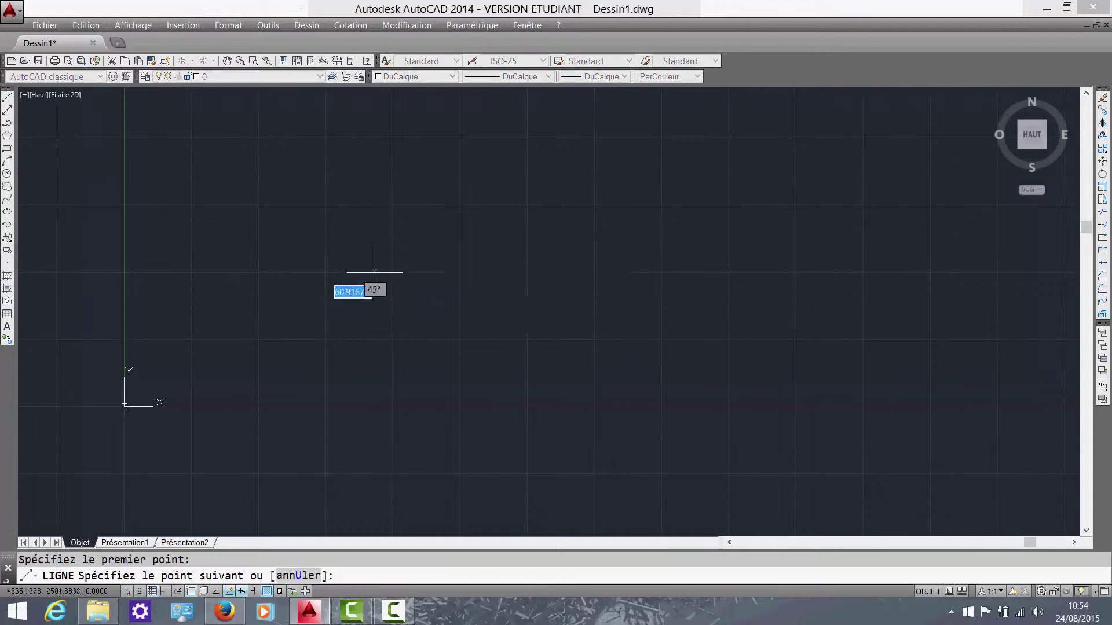
click(664, 197)
click(735, 366)
click(344, 387)
click(262, 230)
click(430, 178)
key(Escape)
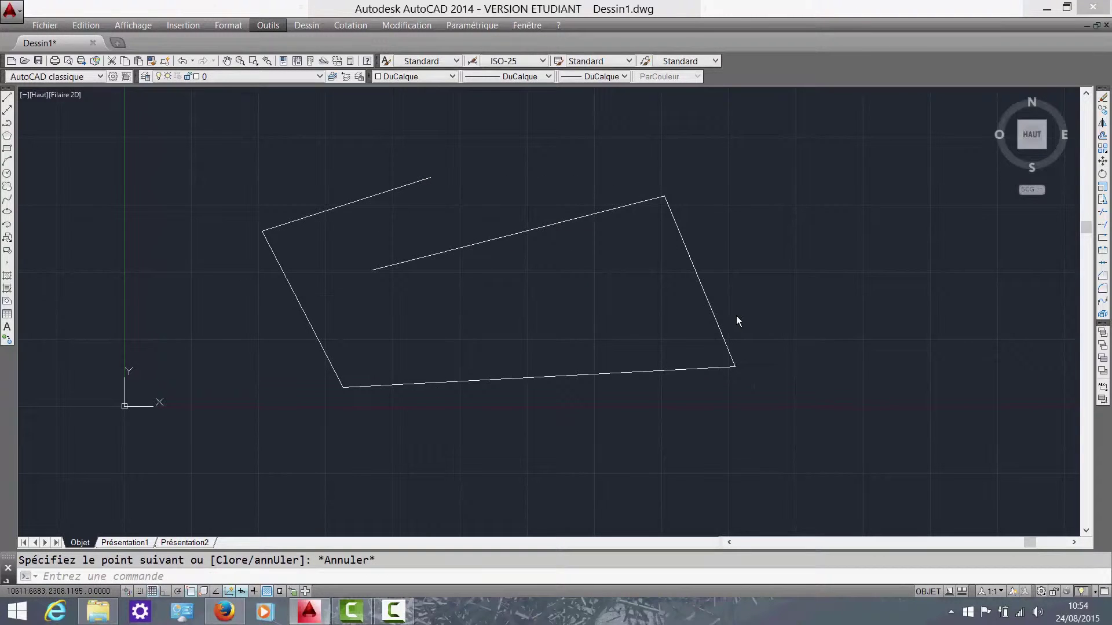
- Select and erase the separate line segments one after another until the whole chain is removed
click(733, 286)
click(655, 265)
key(Delete)
drag(658, 398, 605, 323)
key(Delete)
drag(510, 272, 439, 211)
key(Delete)
drag(353, 305, 224, 199)
key(Delete)
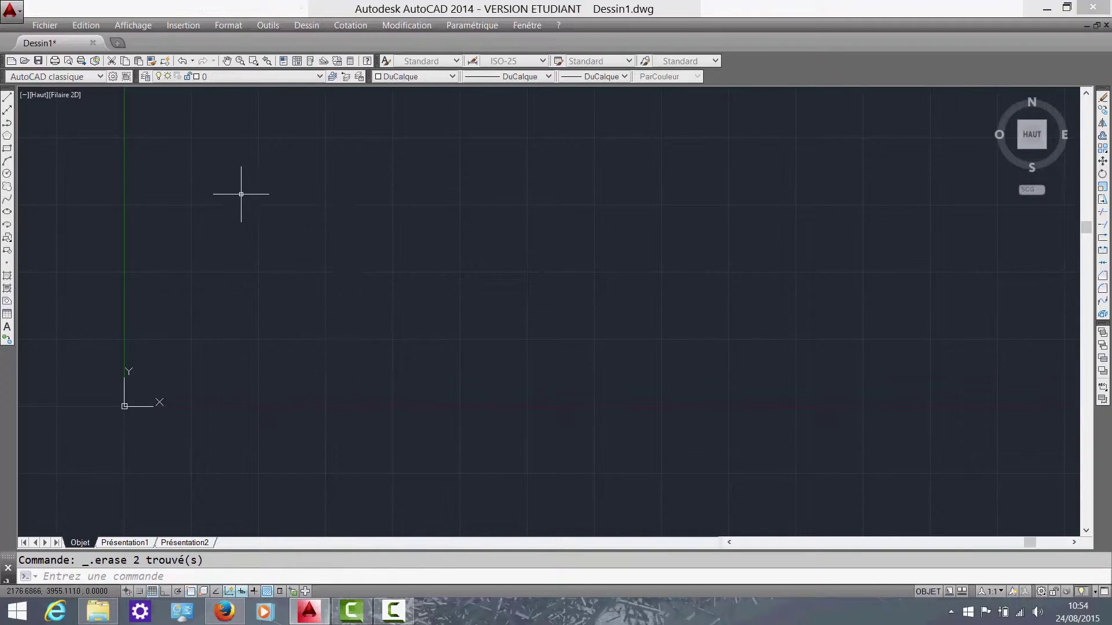
click(7, 111)
click(257, 239)
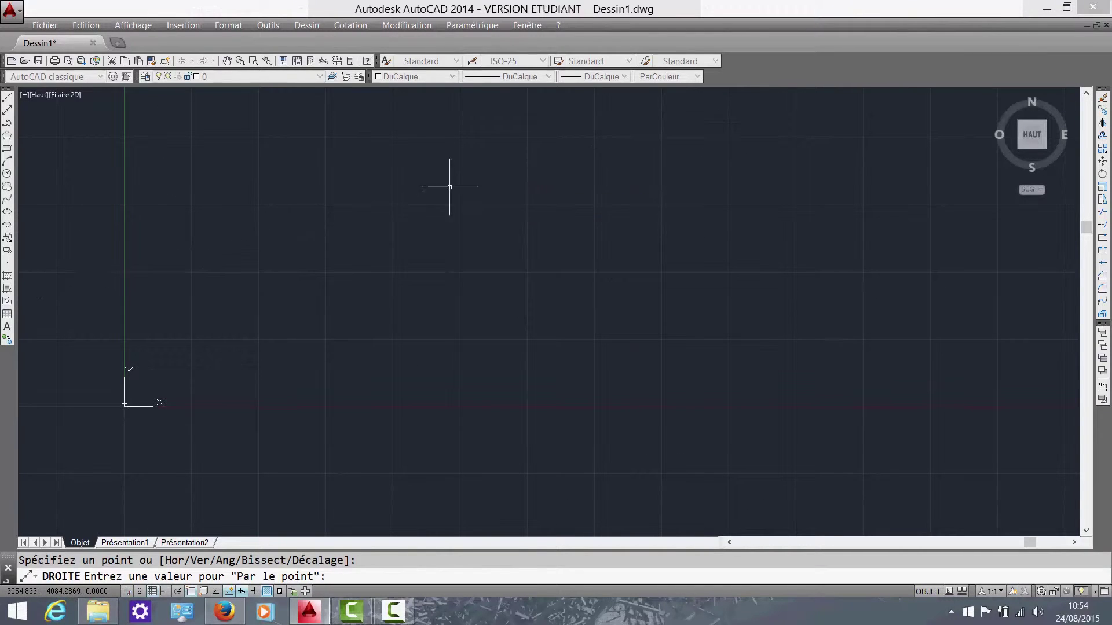
key(Escape)
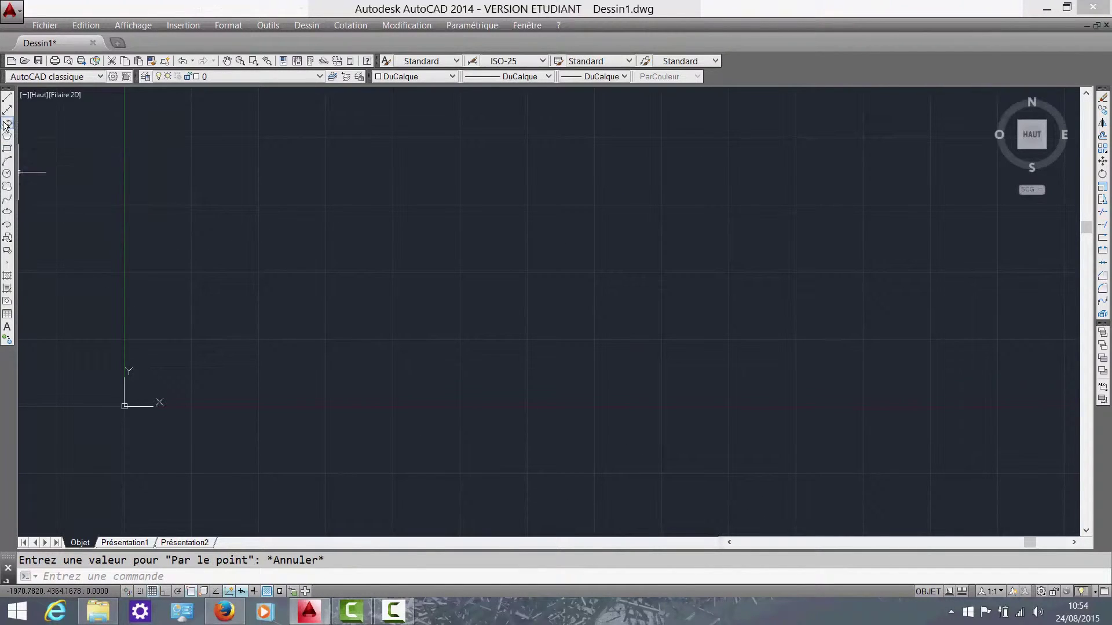
- Draw an open seven-segment polyline that spirals around the middle of the drawing
click(7, 123)
click(416, 301)
click(531, 235)
click(666, 300)
click(659, 381)
click(430, 386)
click(280, 273)
click(339, 180)
click(413, 158)
key(Escape)
- Select and deselect the polyline at several of its segments to check whether it behaves as a single object
click(595, 303)
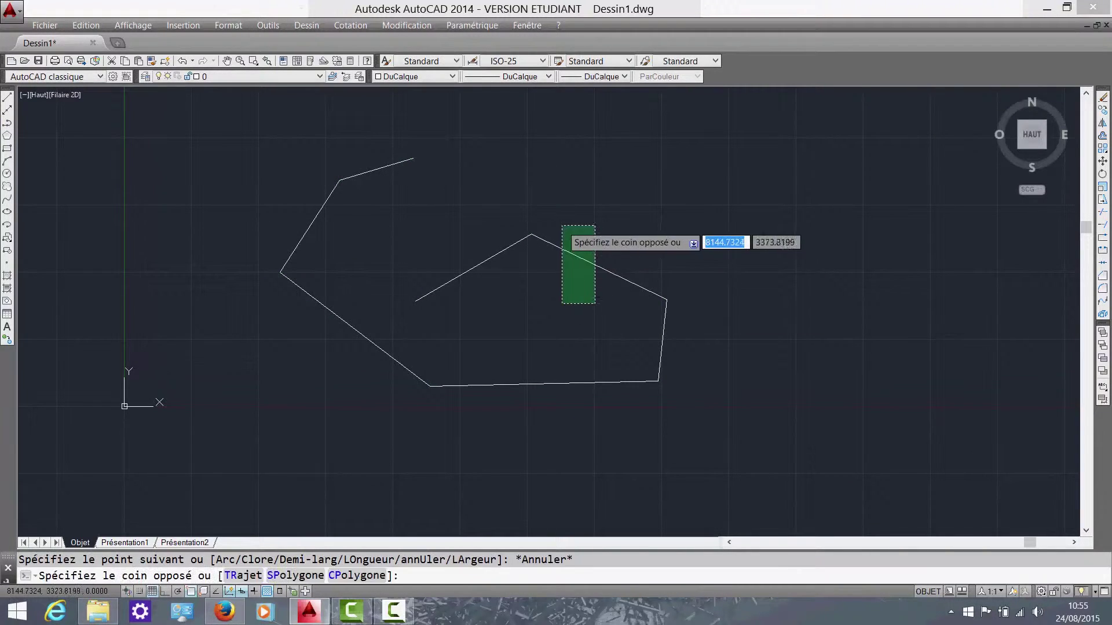
click(561, 226)
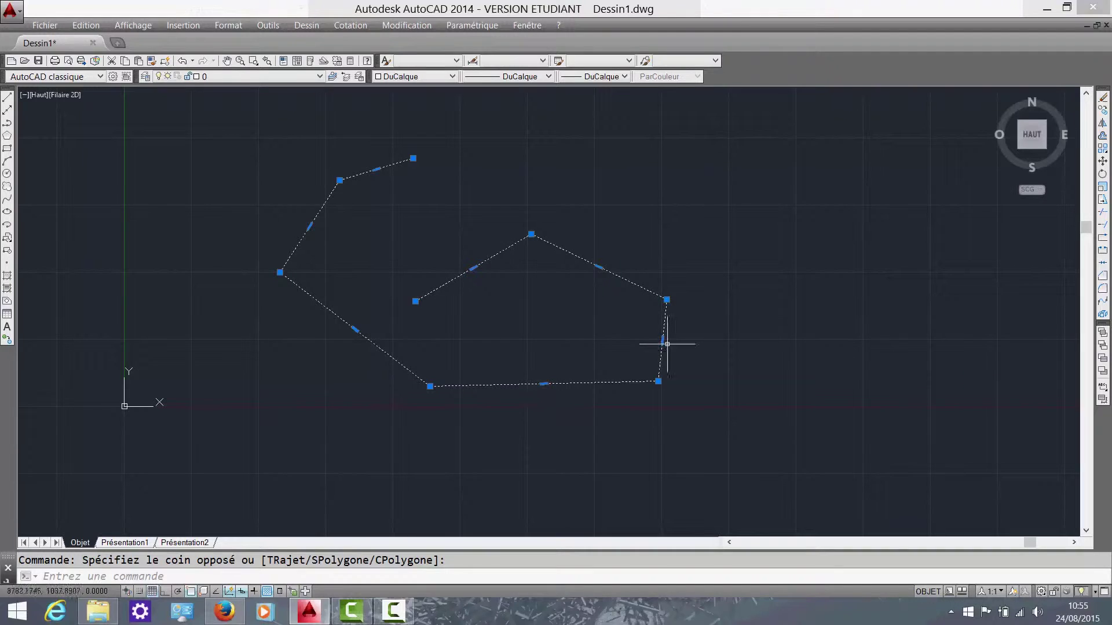
key(Escape)
click(722, 389)
click(637, 315)
key(Escape)
click(701, 248)
click(597, 277)
key(Escape)
click(454, 280)
click(449, 271)
key(Escape)
- Explode the polyline into separate line segments
click(591, 326)
click(513, 193)
click(1102, 315)
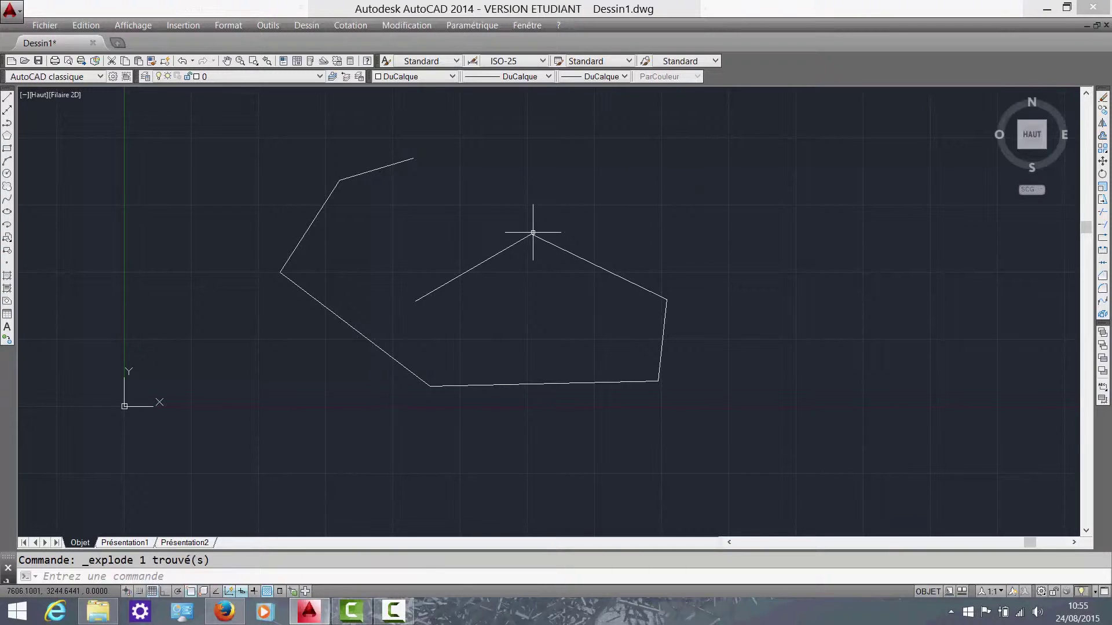
- Select and deselect the exploded segments one at a time to check that each is an independent line
click(463, 273)
click(455, 239)
key(Escape)
drag(622, 294, 594, 239)
key(Escape)
drag(683, 362, 634, 330)
key(Escape)
drag(530, 412, 495, 352)
key(Escape)
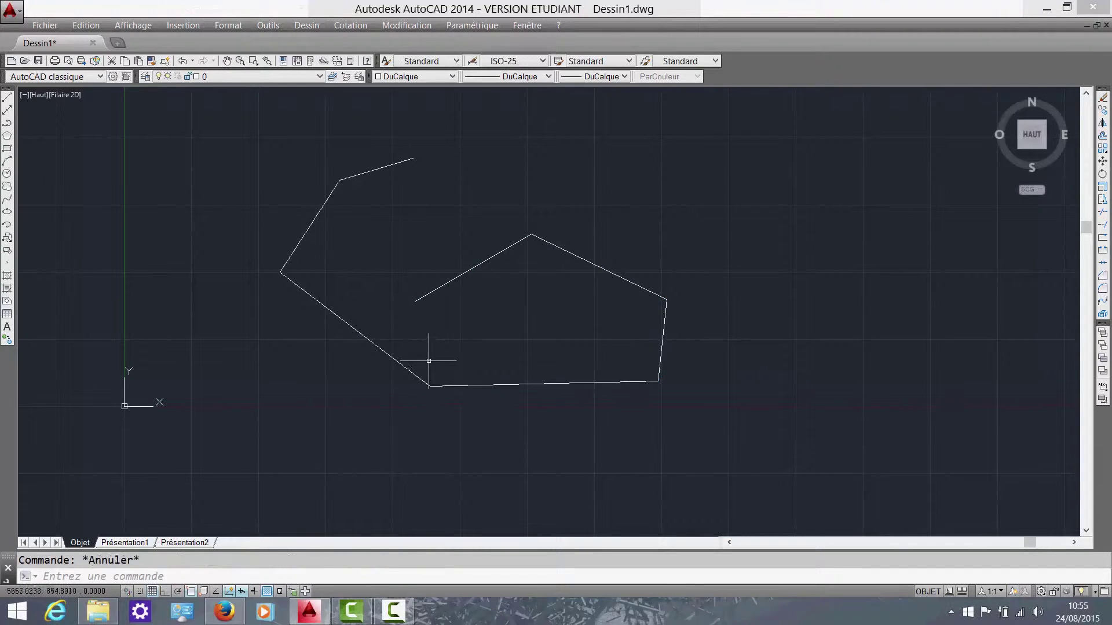
- Erase all segments of the exploded polyline together
drag(737, 392, 232, 121)
click(233, 121)
key(Delete)
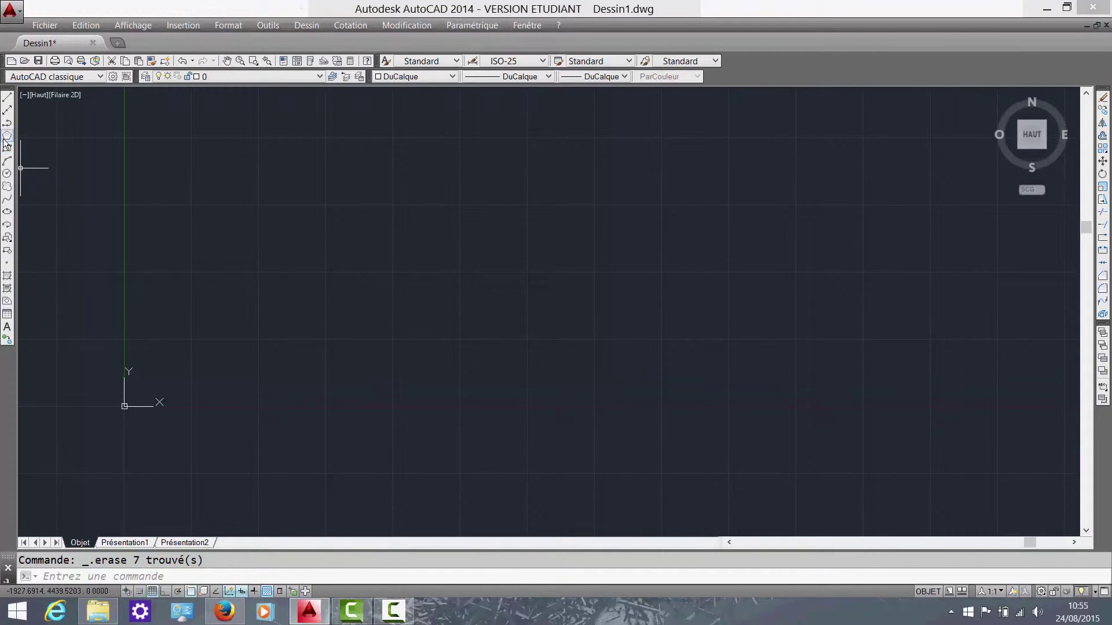
- Try to draw a six-sided polygon with the Inscrit dans un cercle option around a picked centre
click(6, 137)
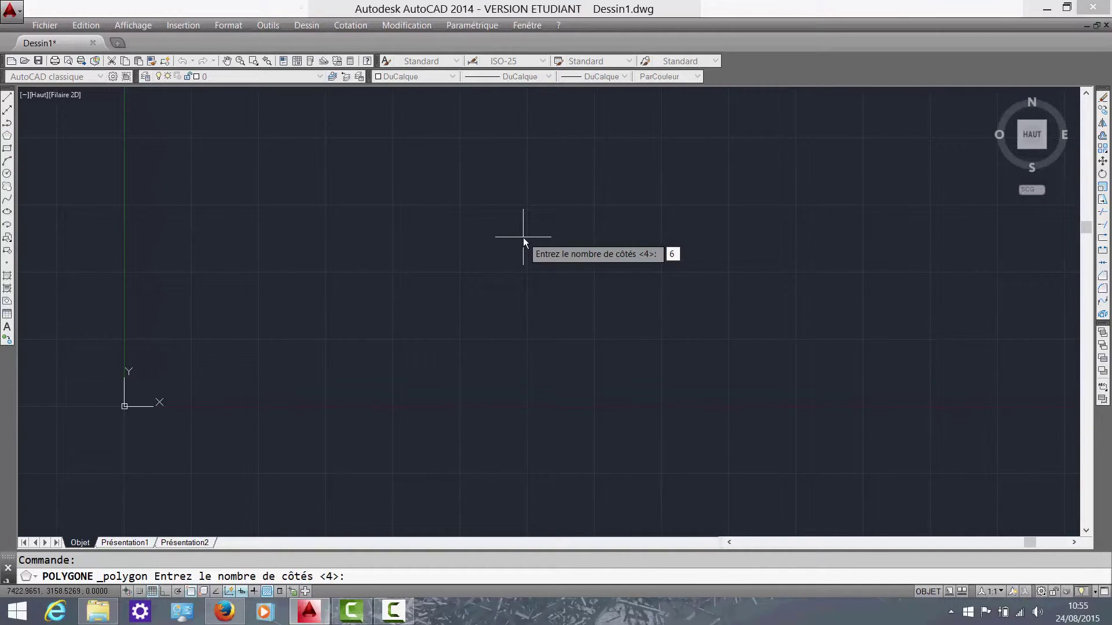
key(Return)
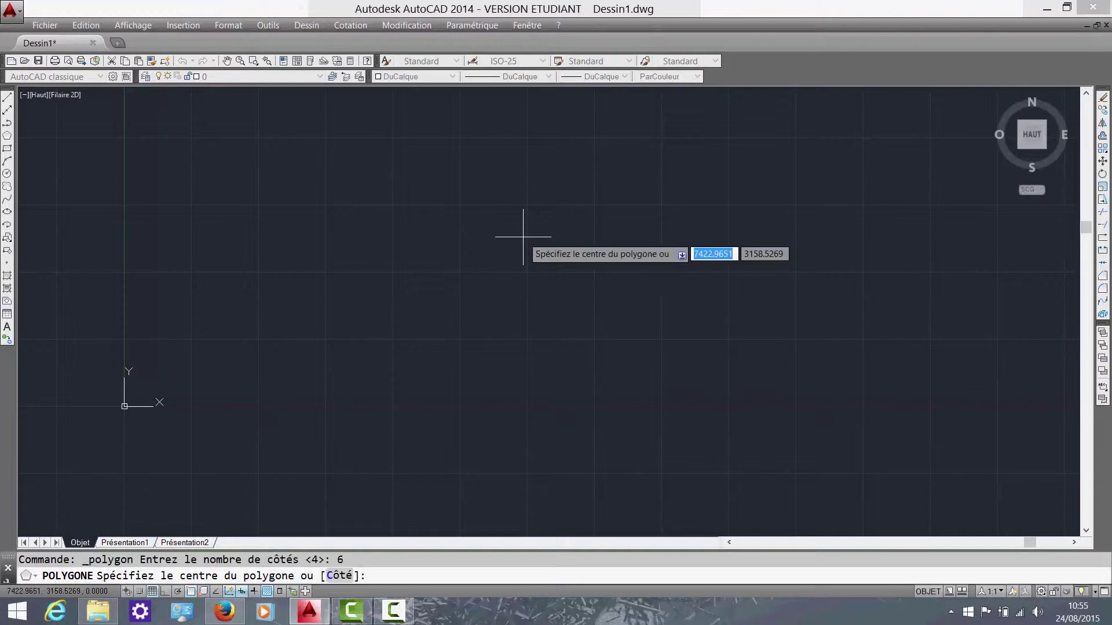
click(432, 199)
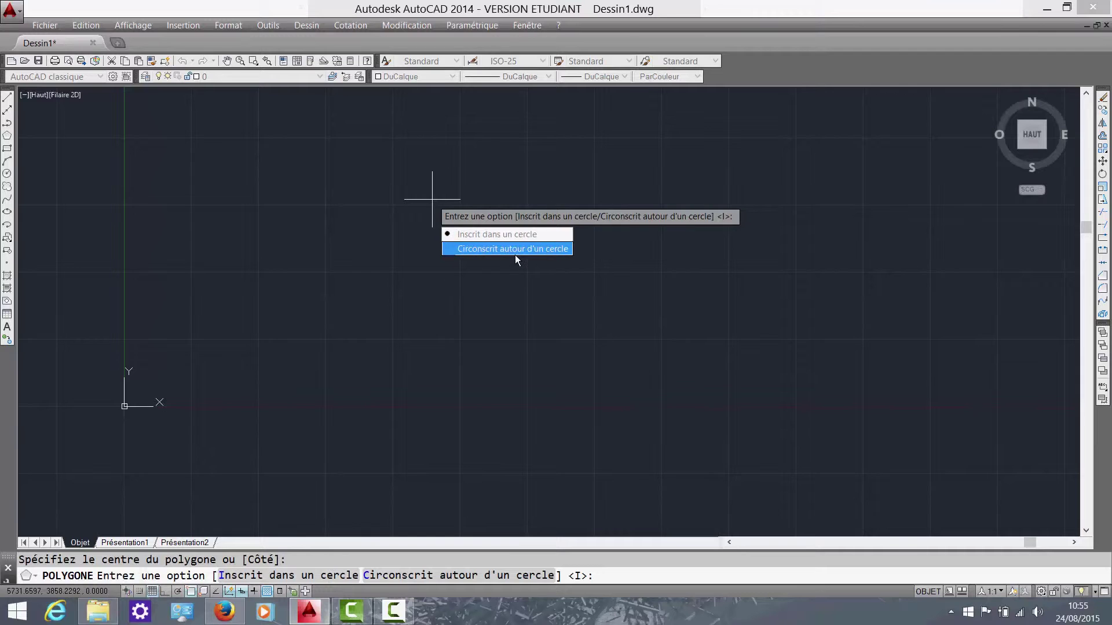
click(504, 235)
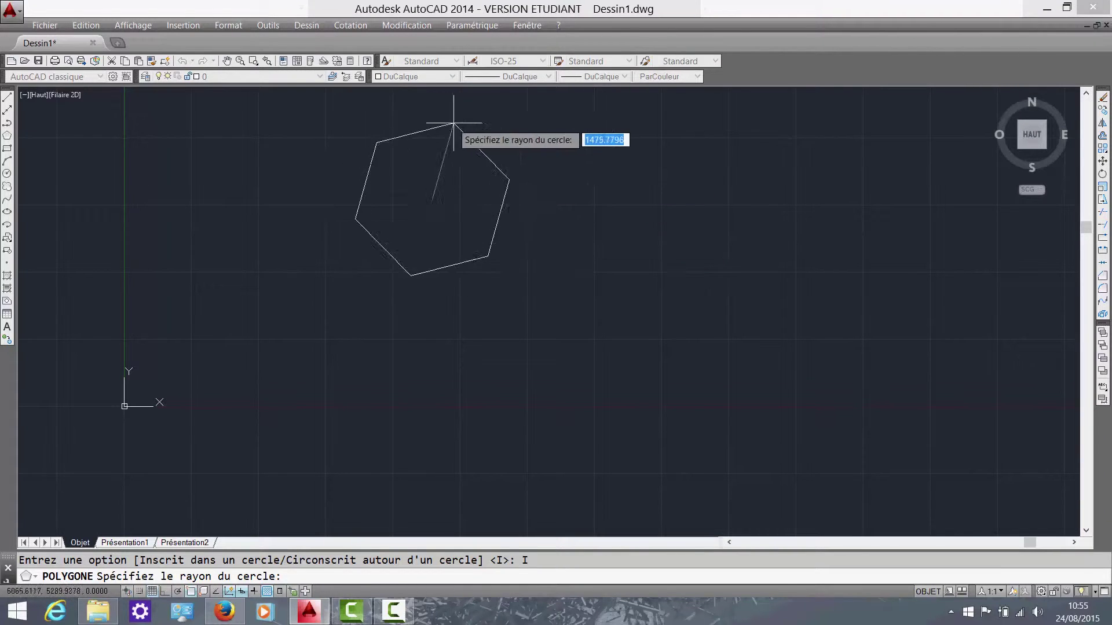
key(Escape)
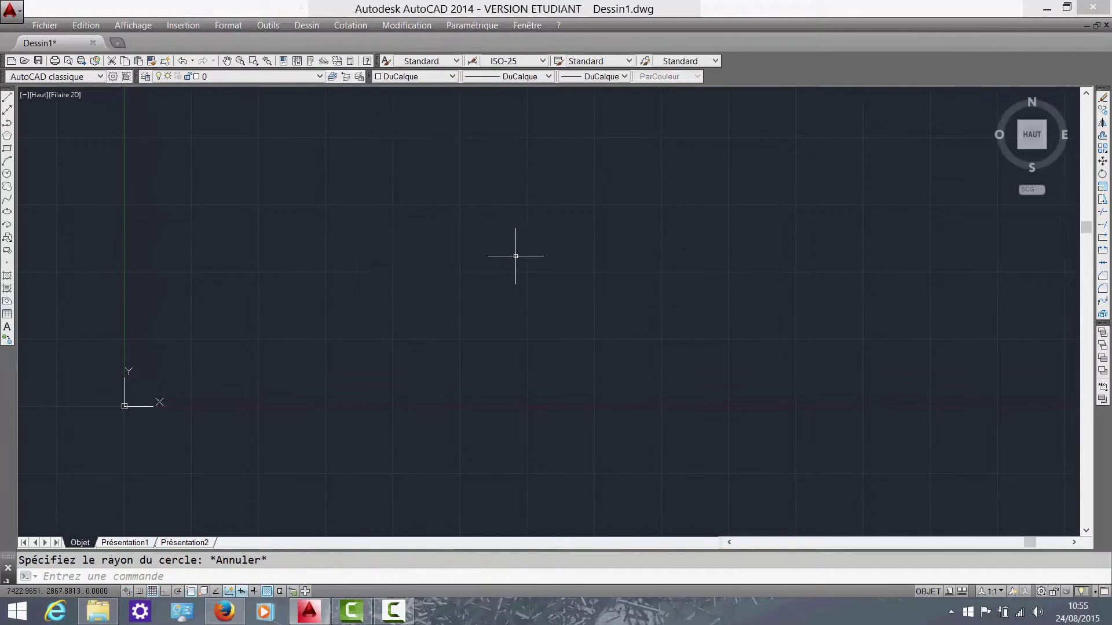
click(8, 98)
click(433, 271)
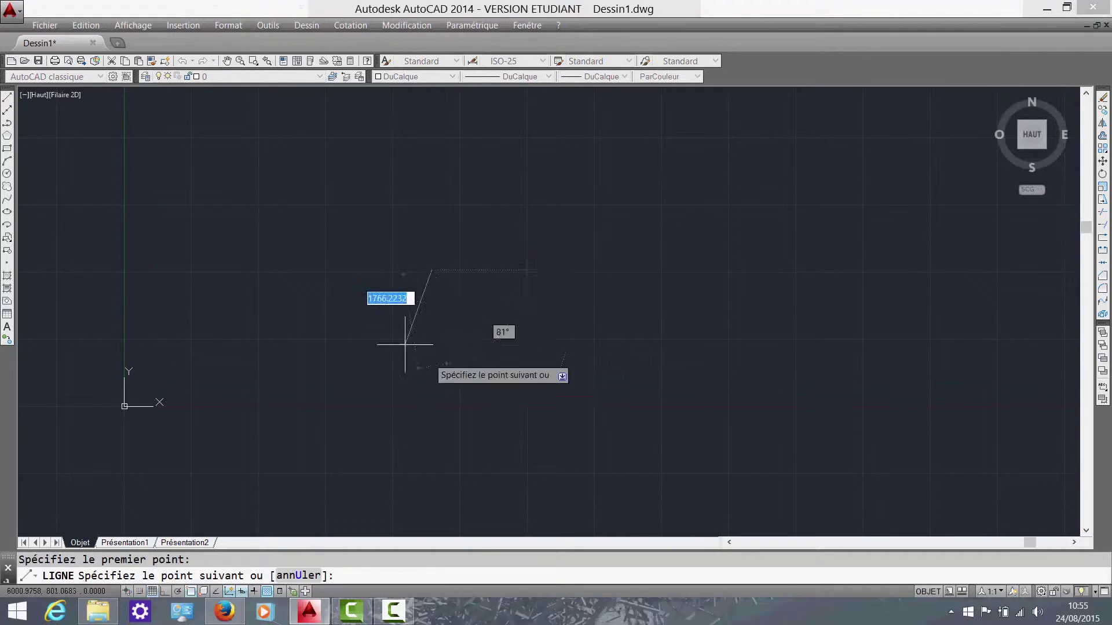
key(Escape)
click(359, 273)
key(Escape)
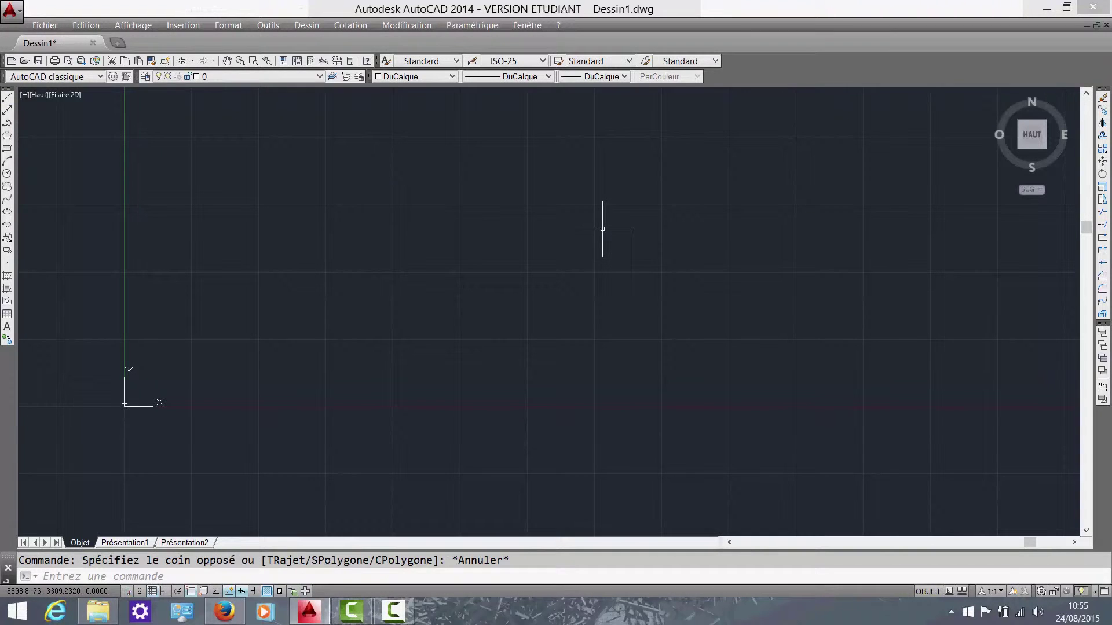
- Draw a single upward-sloping line segment with the L command alias and select it
text(L)
key(Return)
click(430, 241)
click(617, 172)
key(Escape)
click(645, 293)
click(480, 184)
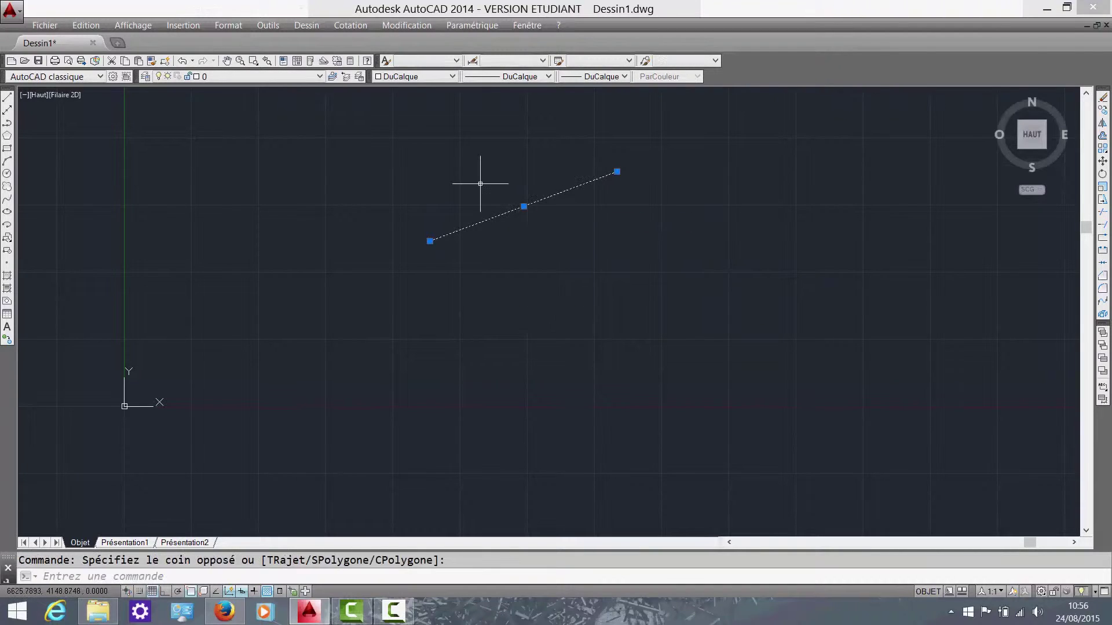
- Erase the selected line and draw another single upward-sloping line segment with the L command alias
key(Delete)
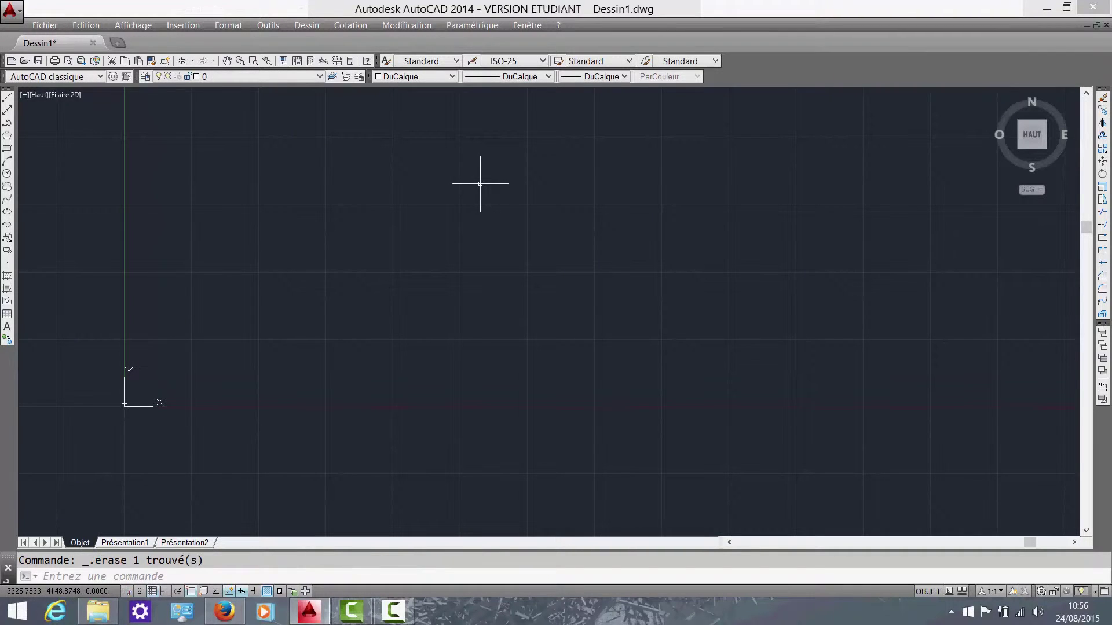
text(L)
key(Return)
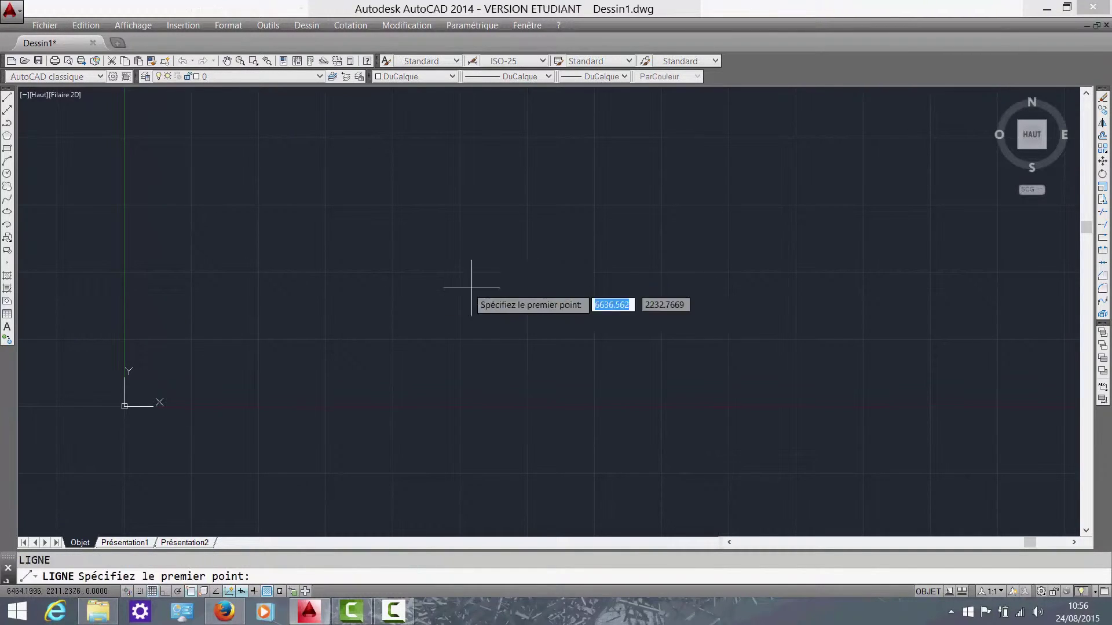
click(421, 286)
click(643, 191)
key(Escape)
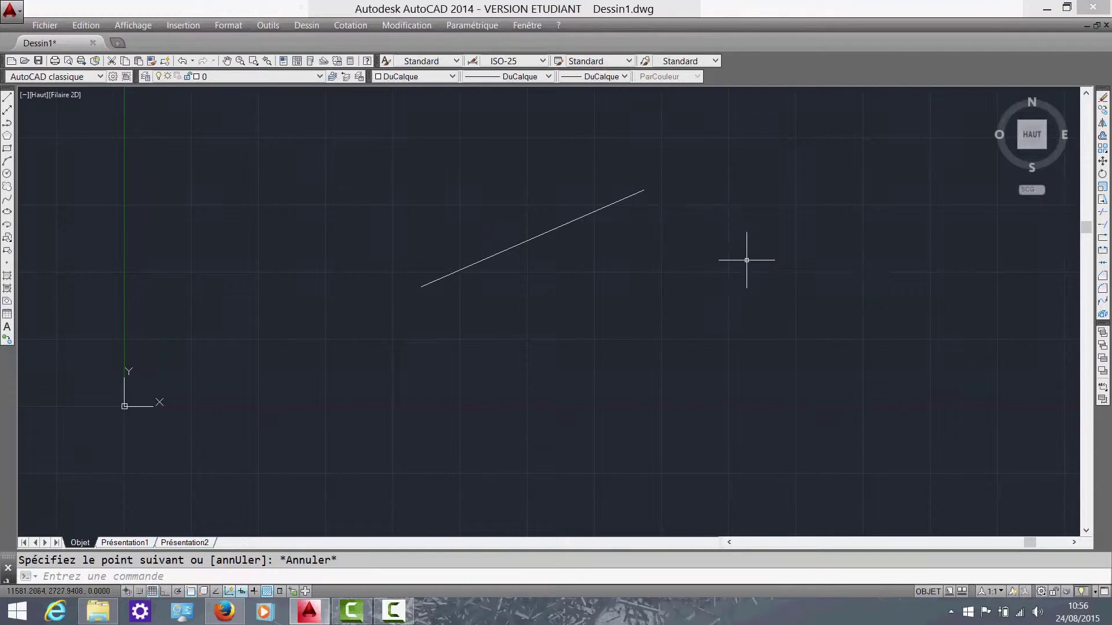
- Select the sloping line with a crossing window and erase it
drag(561, 321, 495, 223)
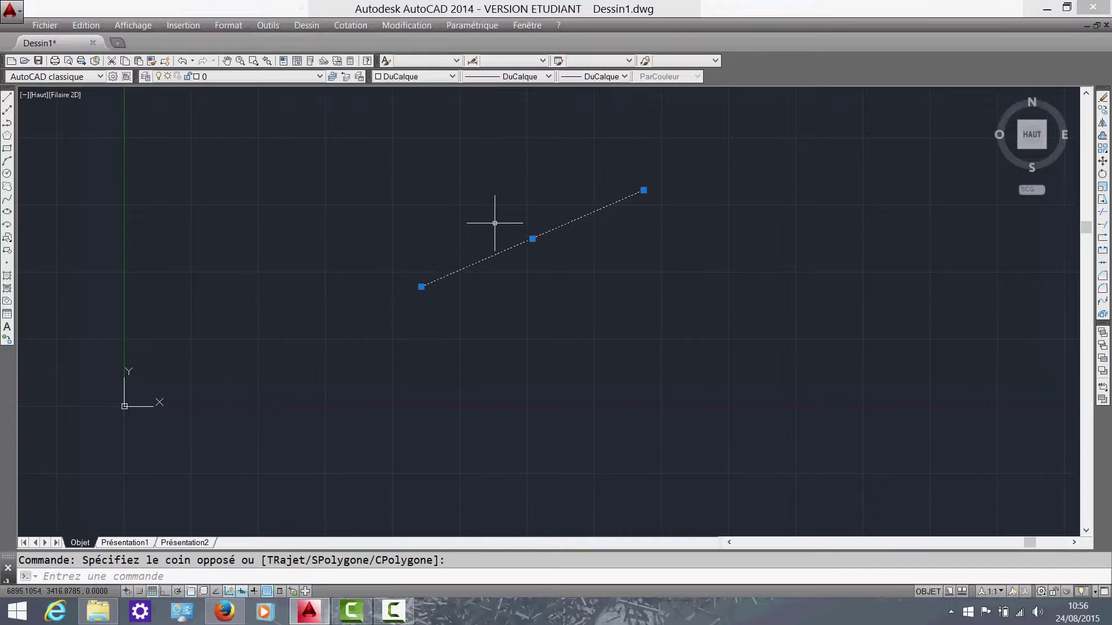
key(Delete)
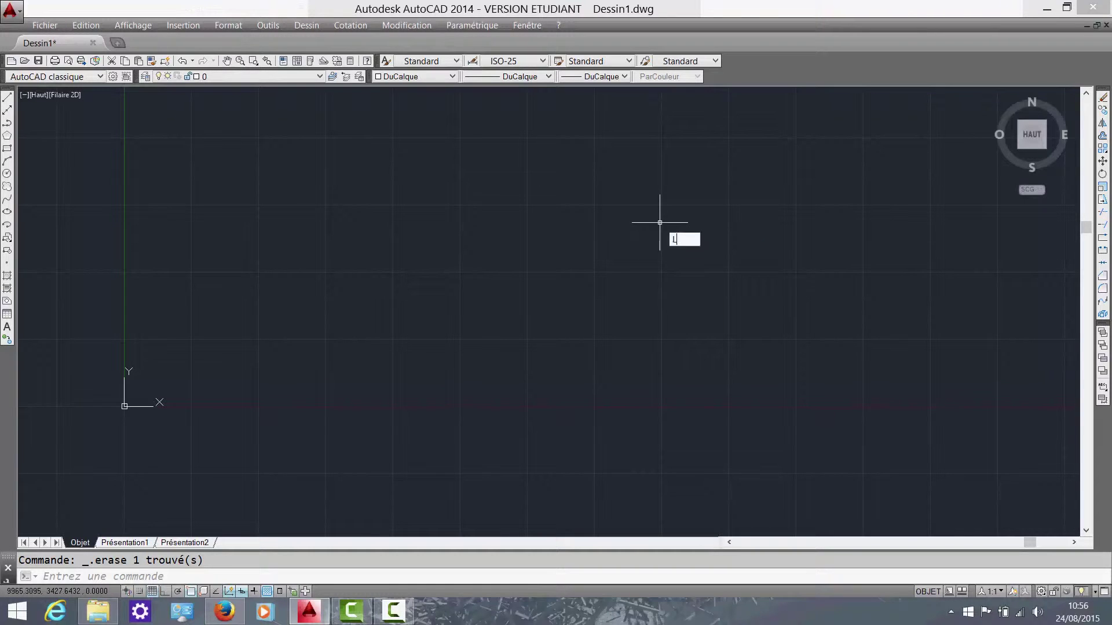
key(Return)
click(384, 268)
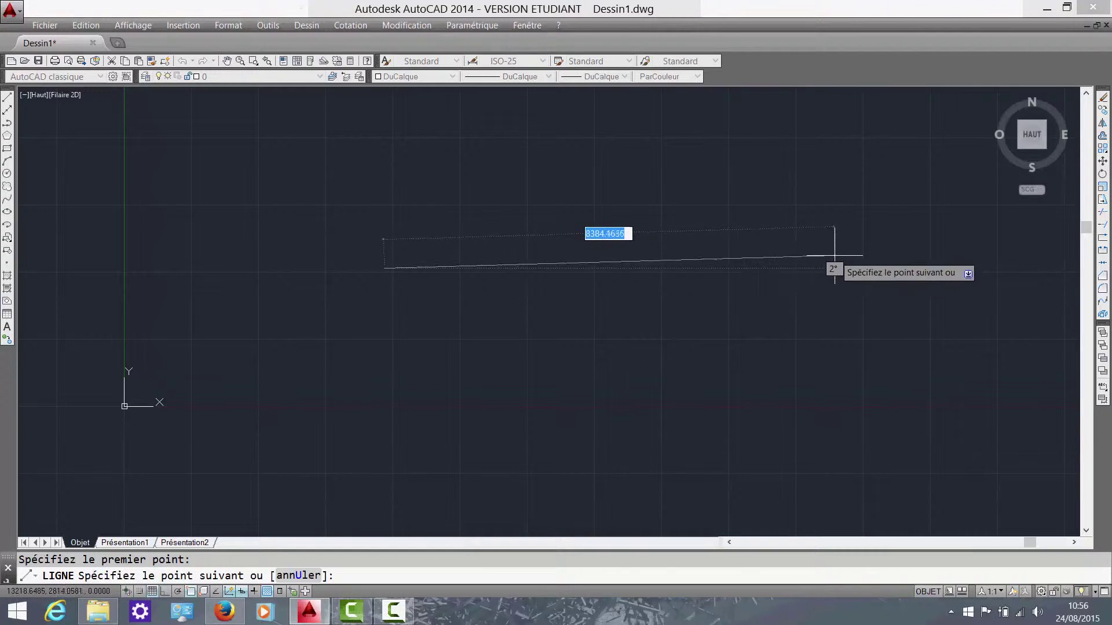
key(Escape)
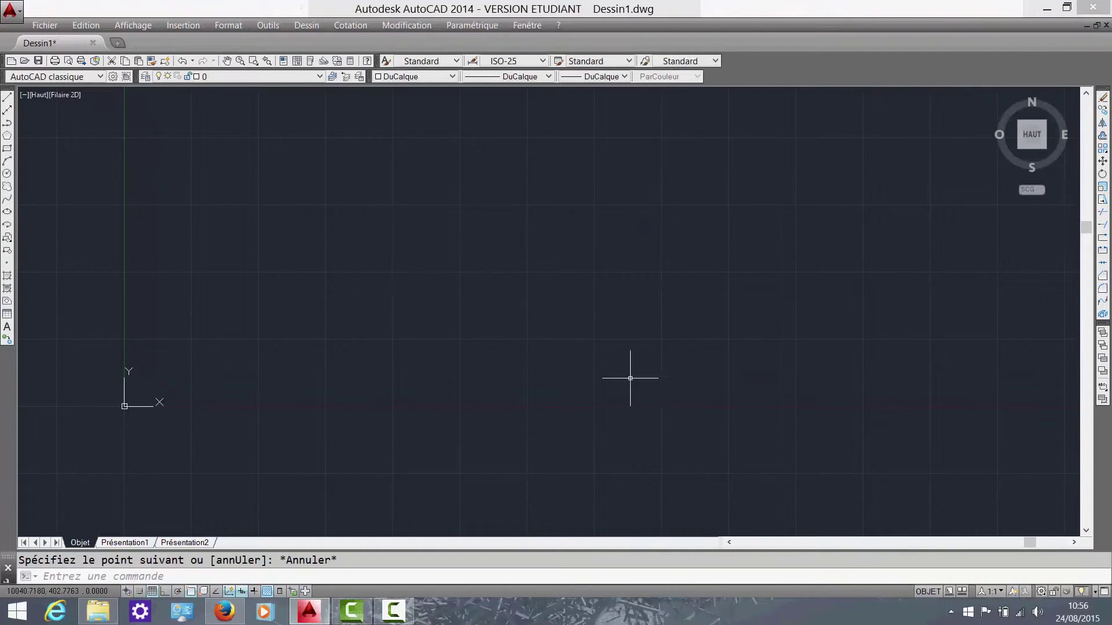
- Turn on Ortho mode and draw a chain of four horizontal and vertical line segments outlining an open rectangle
key(F8)
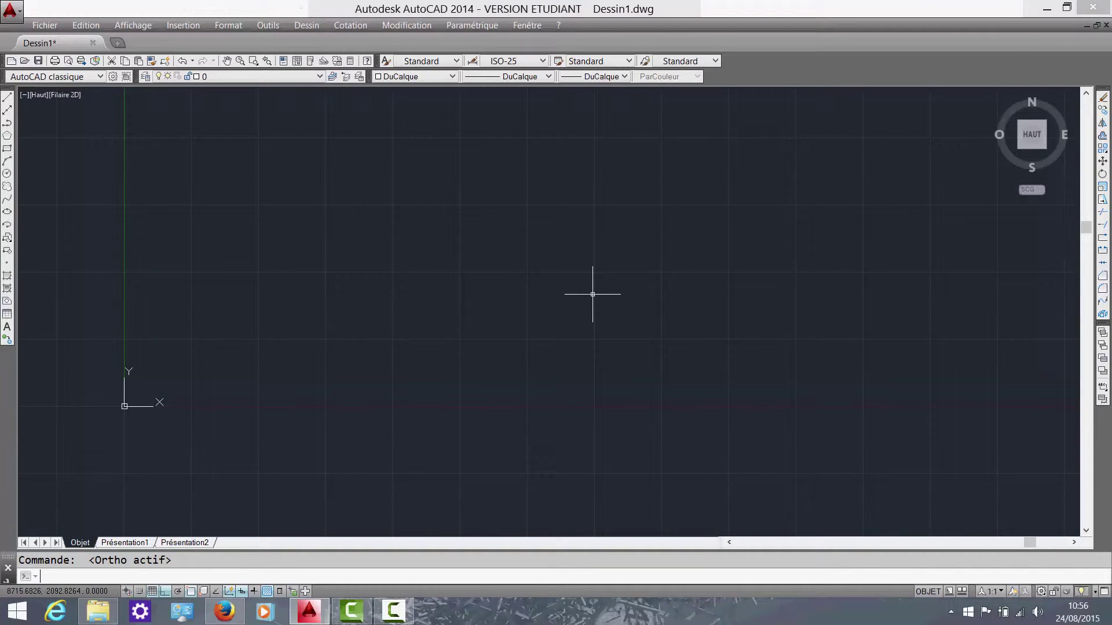
text(l)
key(Return)
click(369, 262)
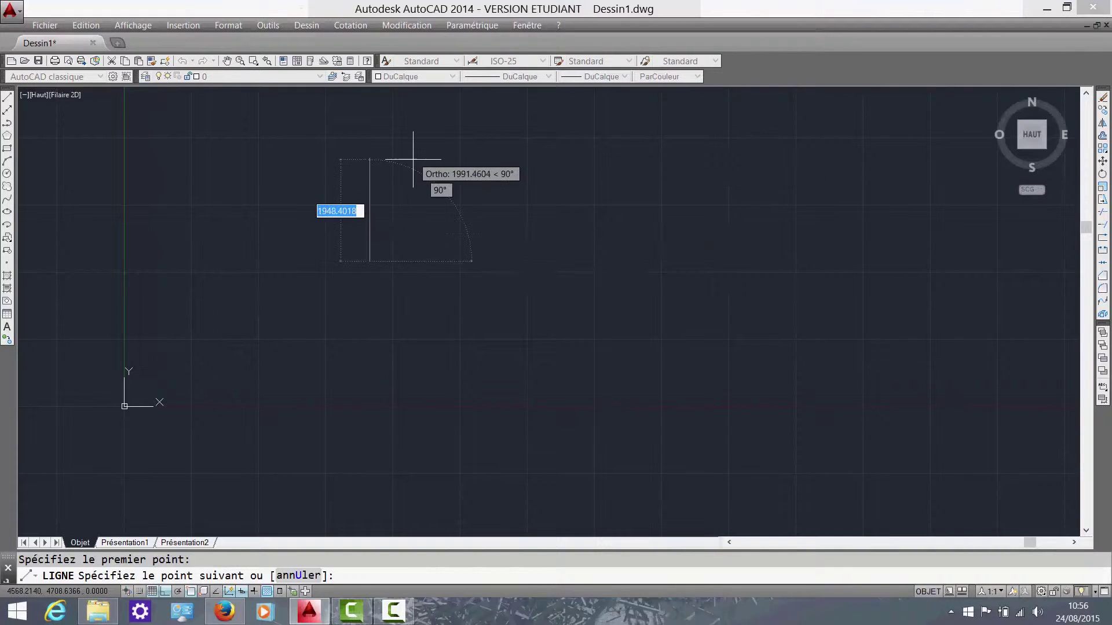
click(742, 264)
click(742, 421)
click(303, 420)
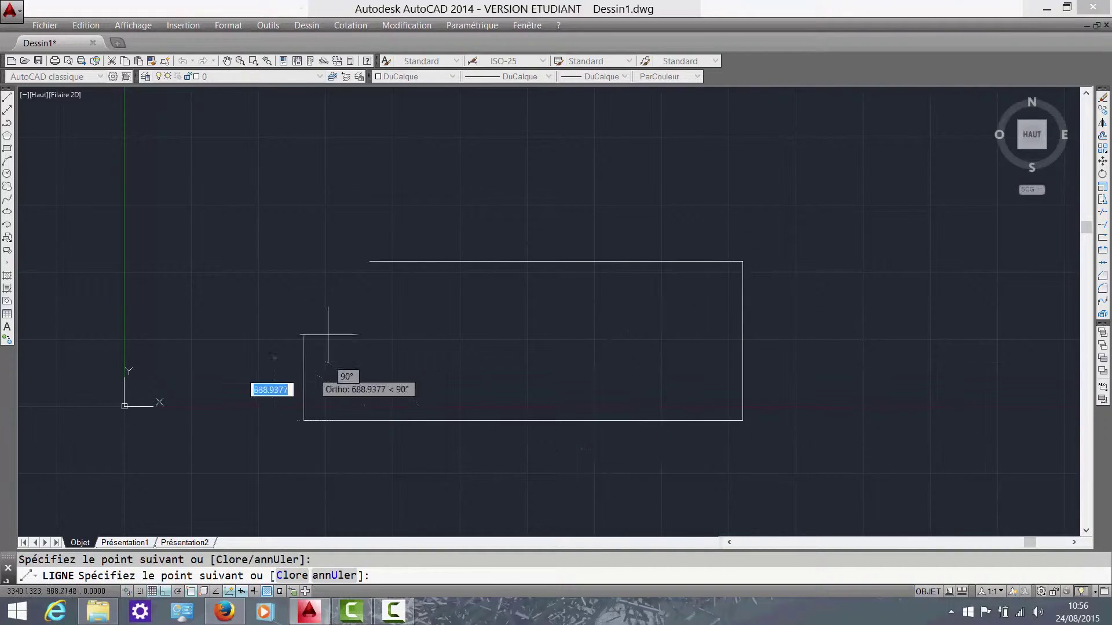
key(Escape)
- Erase the four orthogonal line segments together using one crossing selection
click(794, 466)
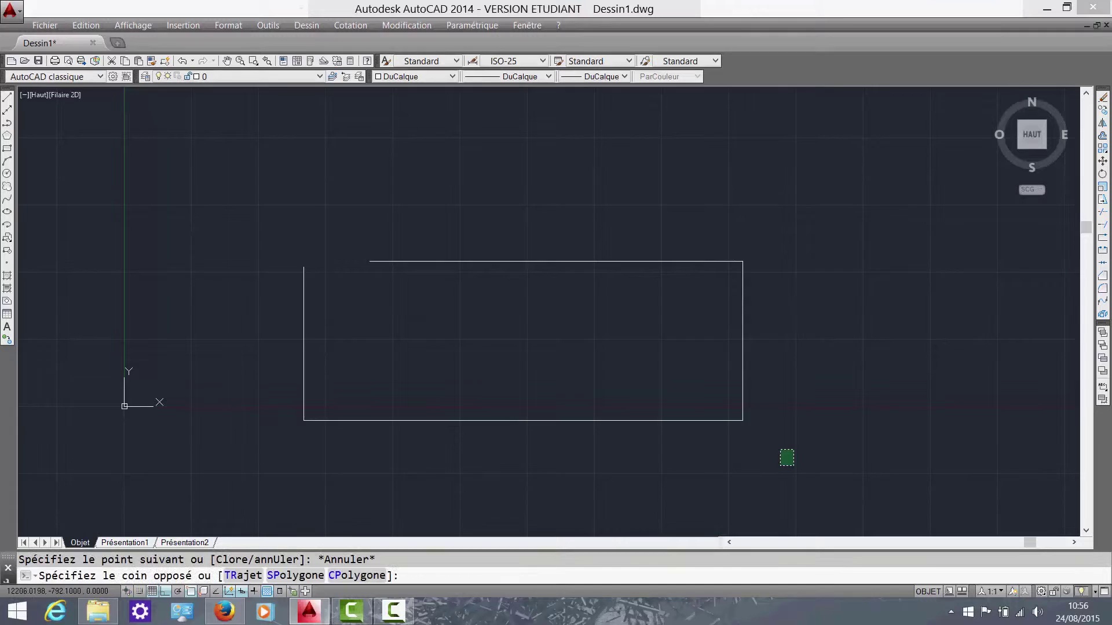
click(261, 201)
key(Delete)
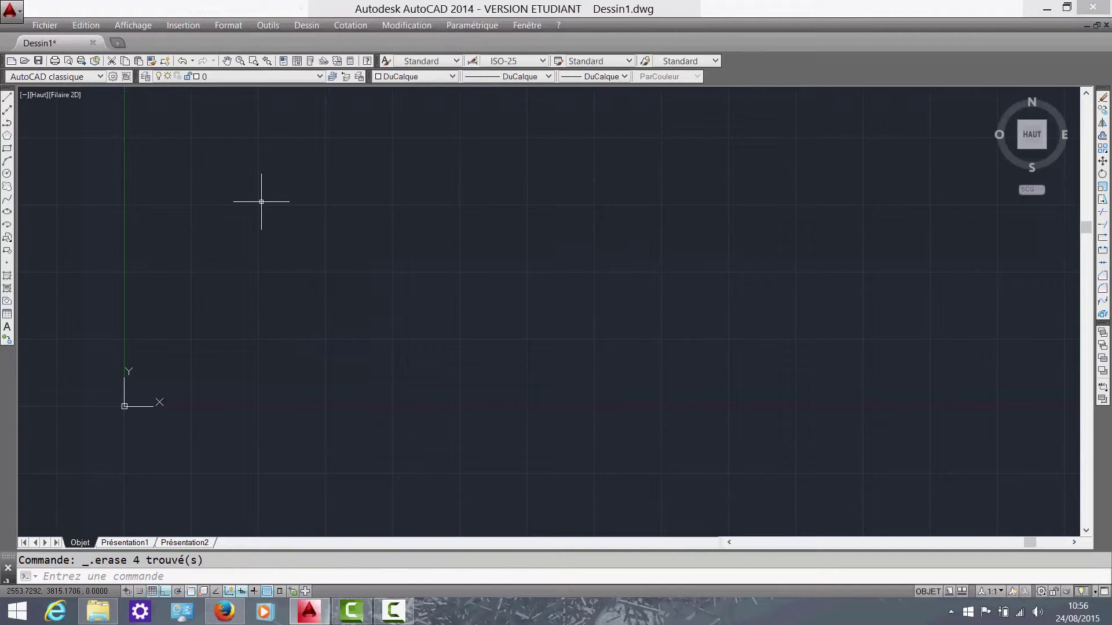
- Draw a single diagonal line upward from a free point, turning Ortho mode off after placing its start
middle_drag(459, 243, 564, 298)
scroll(517, 337, down, 1)
middle_drag(517, 336, 496, 335)
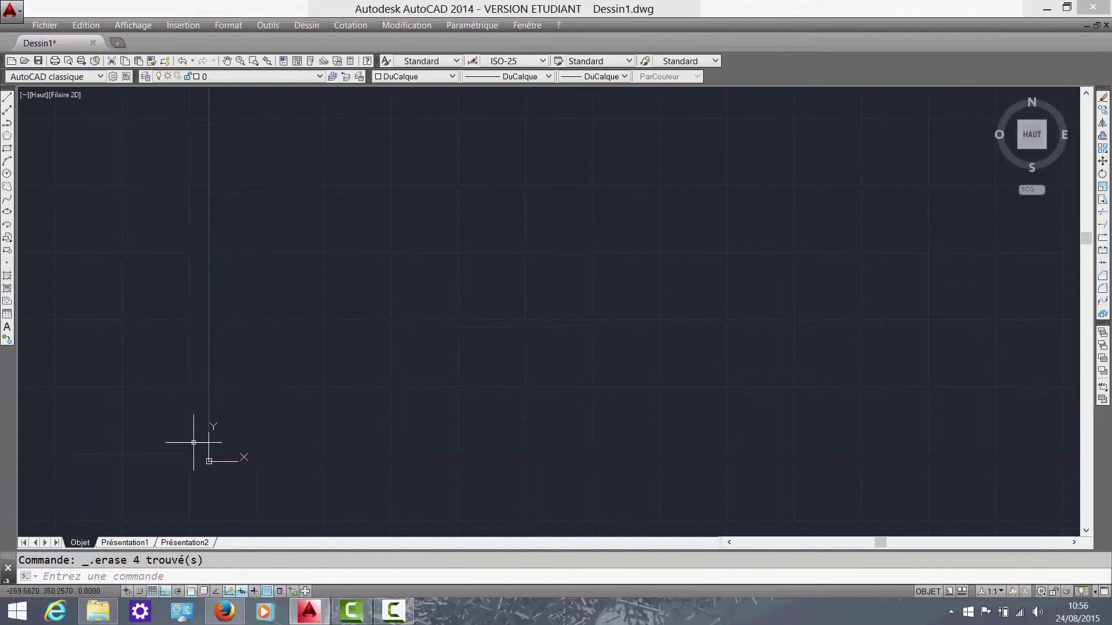
middle_drag(209, 461, 223, 373)
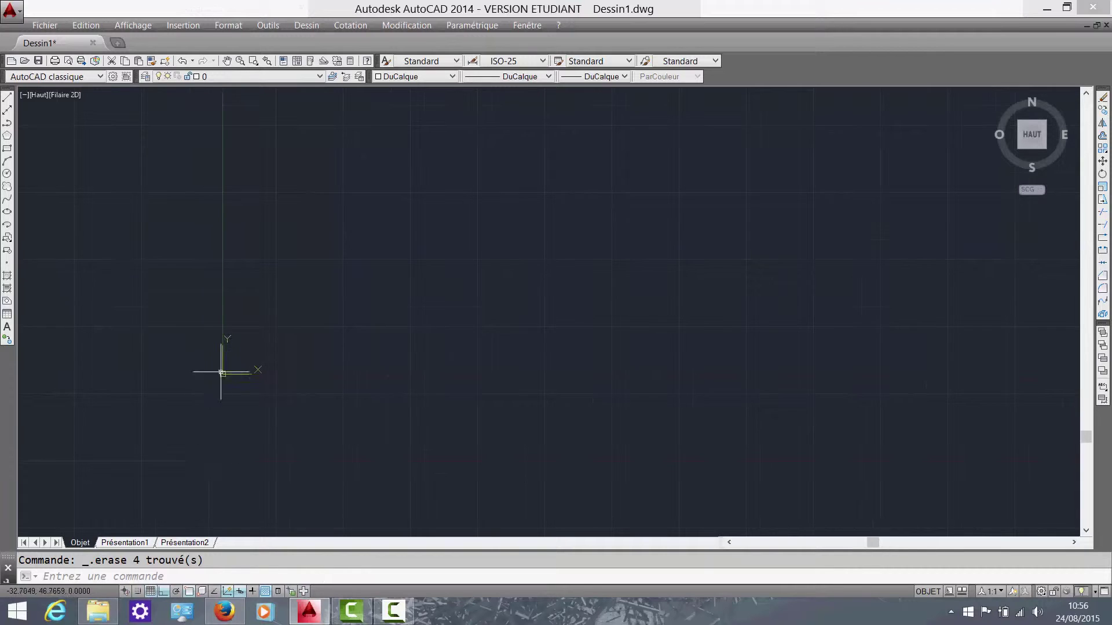
middle_drag(419, 374, 355, 394)
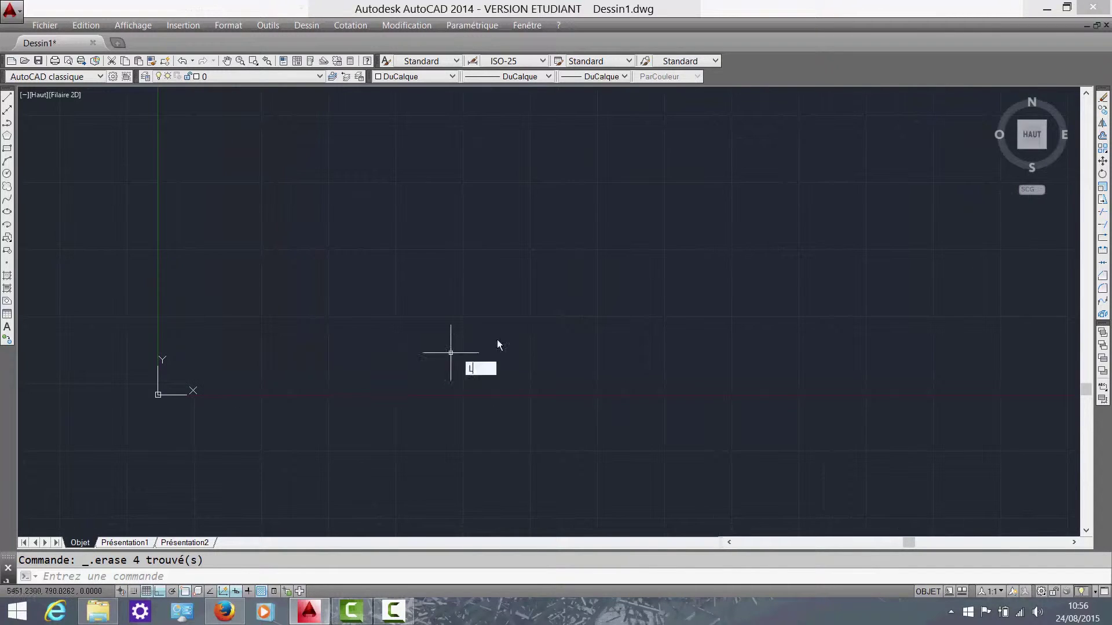
key(Return)
click(450, 321)
key(F8)
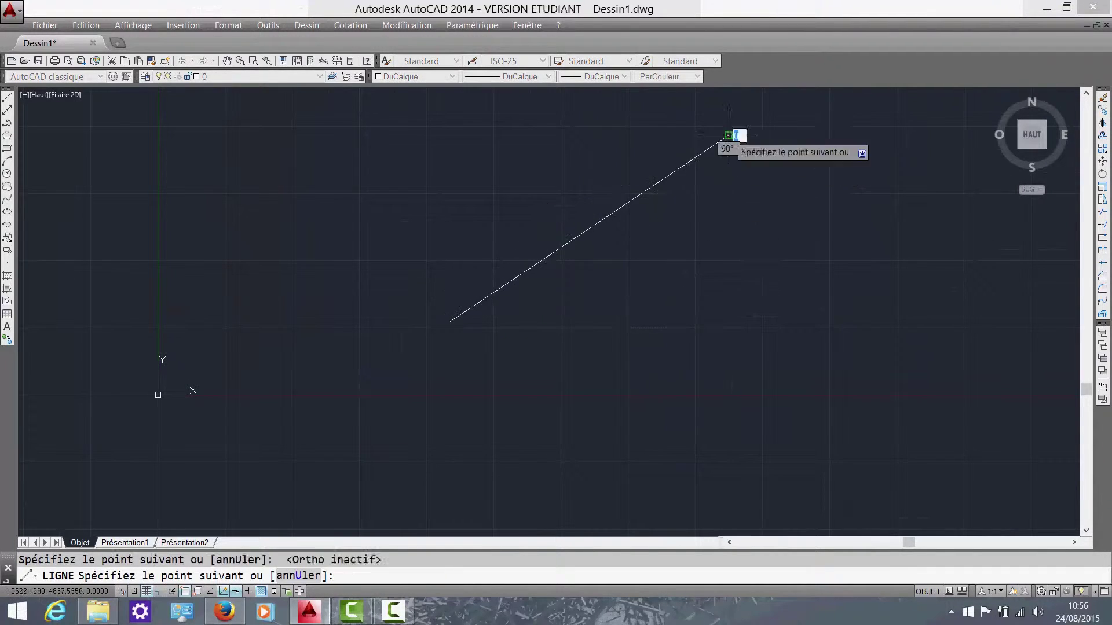
key(Escape)
- Demonstrate crossing selection by repeatedly selecting and deselecting the diagonal line with windows of different sizes
click(600, 256)
click(536, 189)
key(Escape)
click(592, 255)
click(522, 209)
key(Escape)
click(592, 291)
click(283, 91)
key(Escape)
- Select the diagonal line with a crossing window and erase it
click(581, 286)
click(483, 217)
key(Delete)
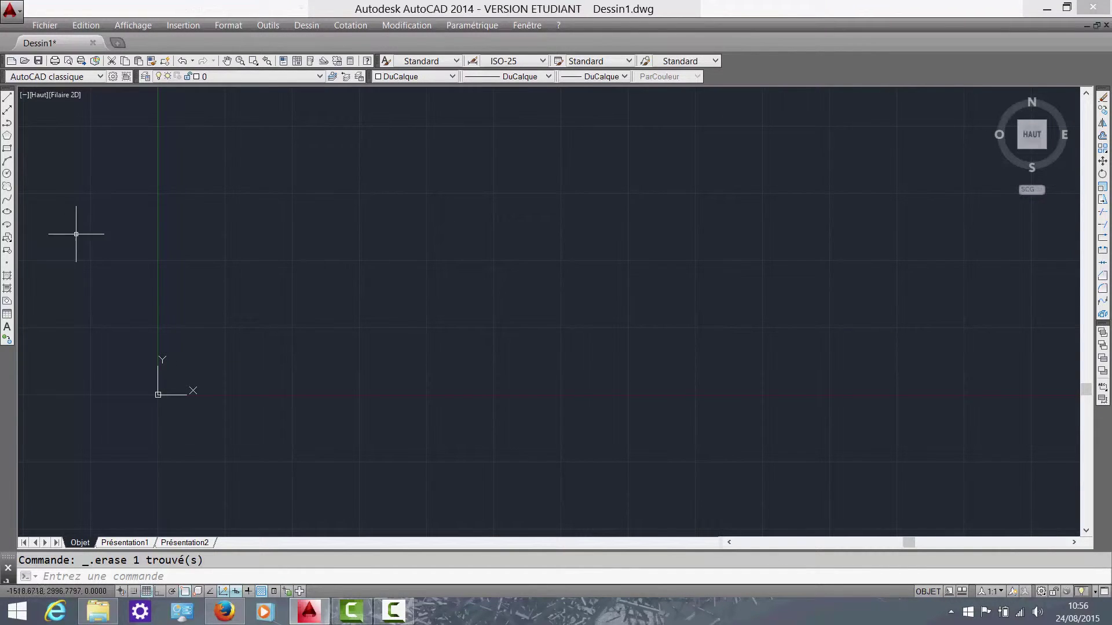
- Draw a freehand rectangle from its upper-left to its lower-right corner, and erase it
click(7, 149)
click(423, 162)
click(683, 315)
click(735, 324)
click(670, 295)
key(Delete)
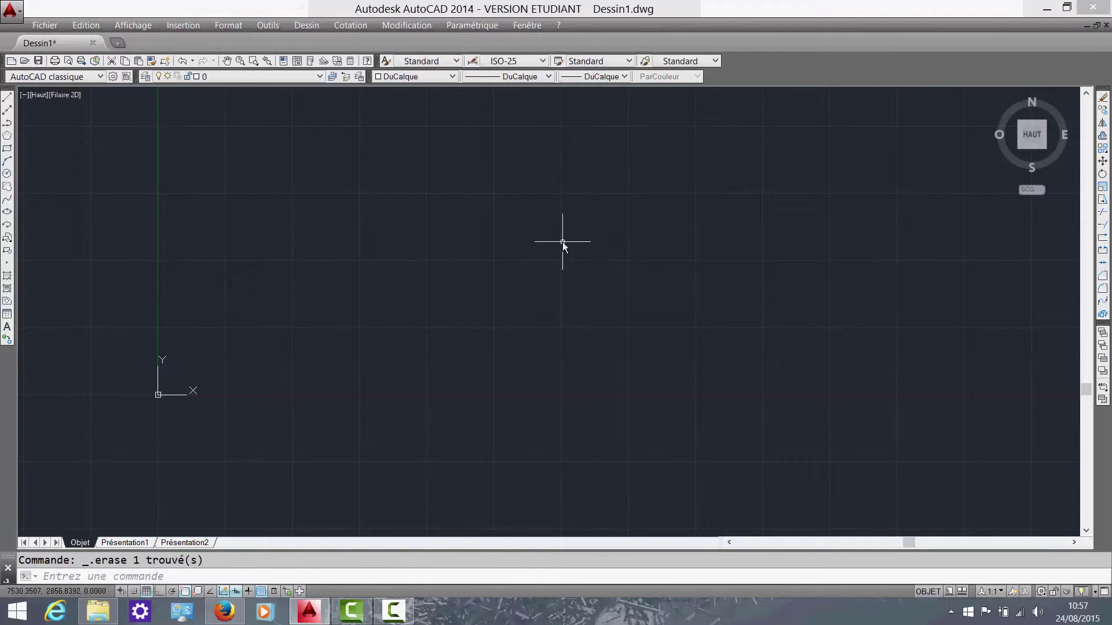
click(446, 269)
key(Escape)
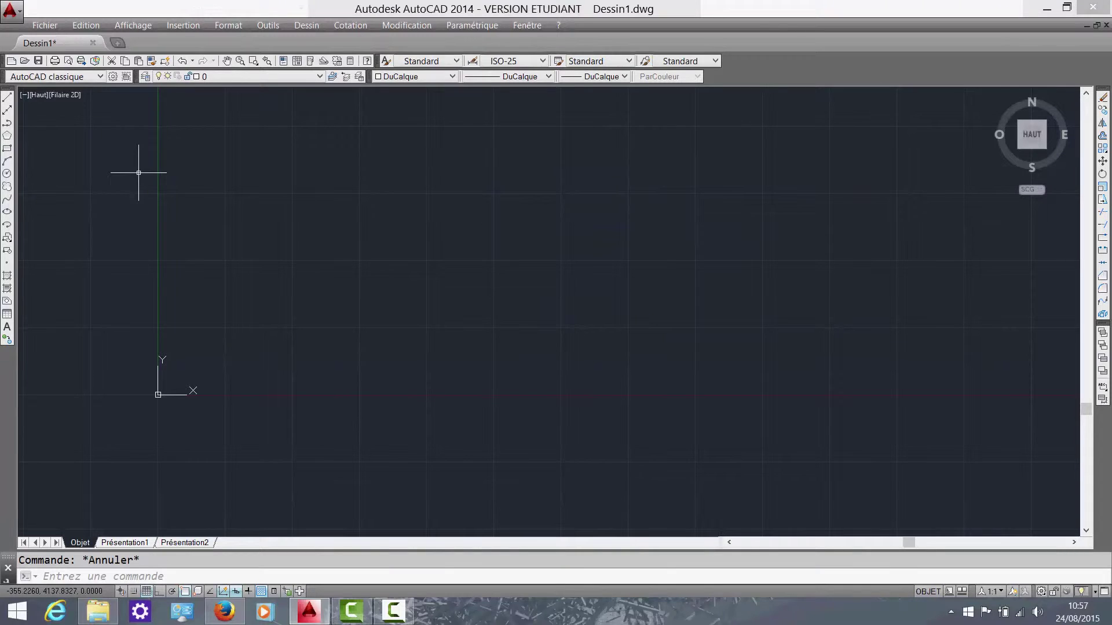
- Draw a freehand rectangle from its lower-left to its upper-right corner, and check that it selects as one object
click(7, 149)
click(415, 324)
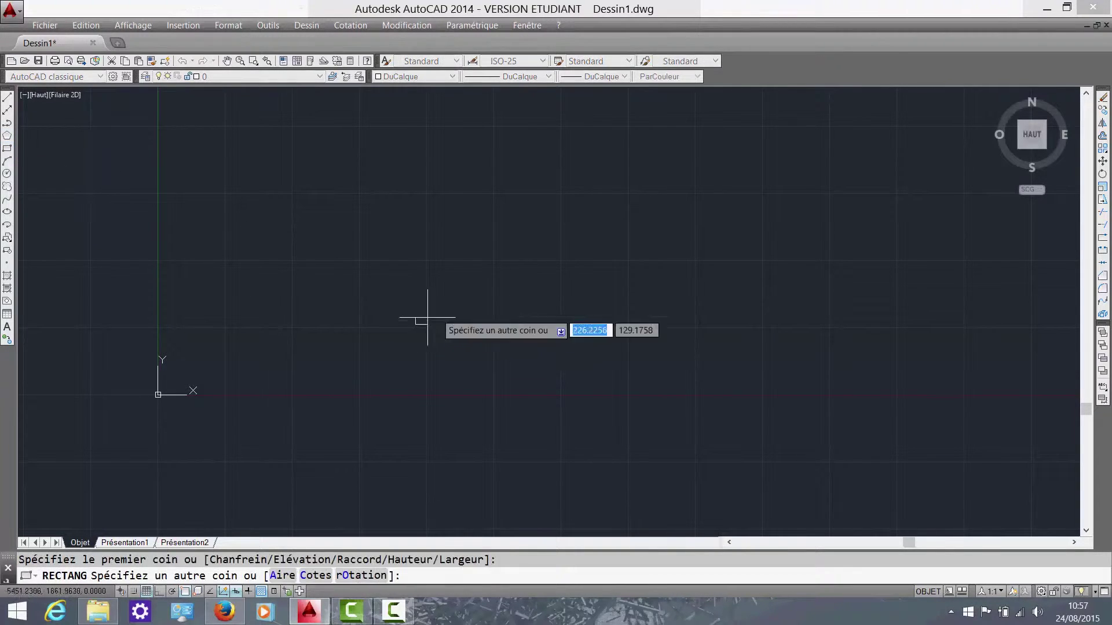
click(647, 173)
click(819, 307)
click(557, 233)
key(Escape)
- Select the rectangle with a crossing window over its corner and erase it
click(719, 346)
click(637, 293)
key(Delete)
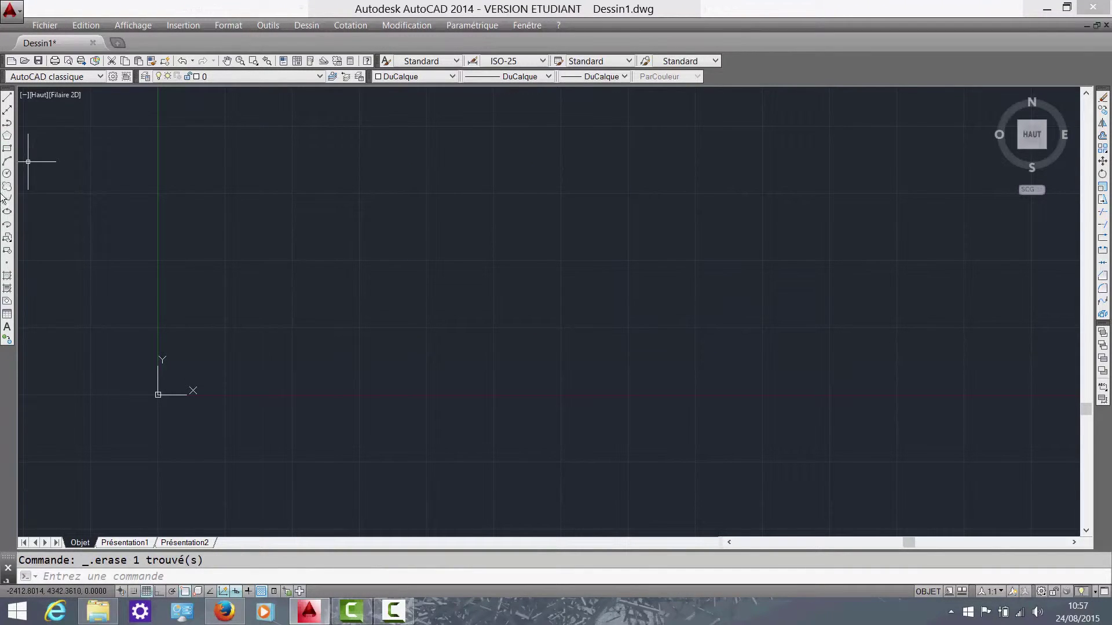
- Draw a rectangle from a picked first corner with exact dimensions of 200 by 200
click(7, 150)
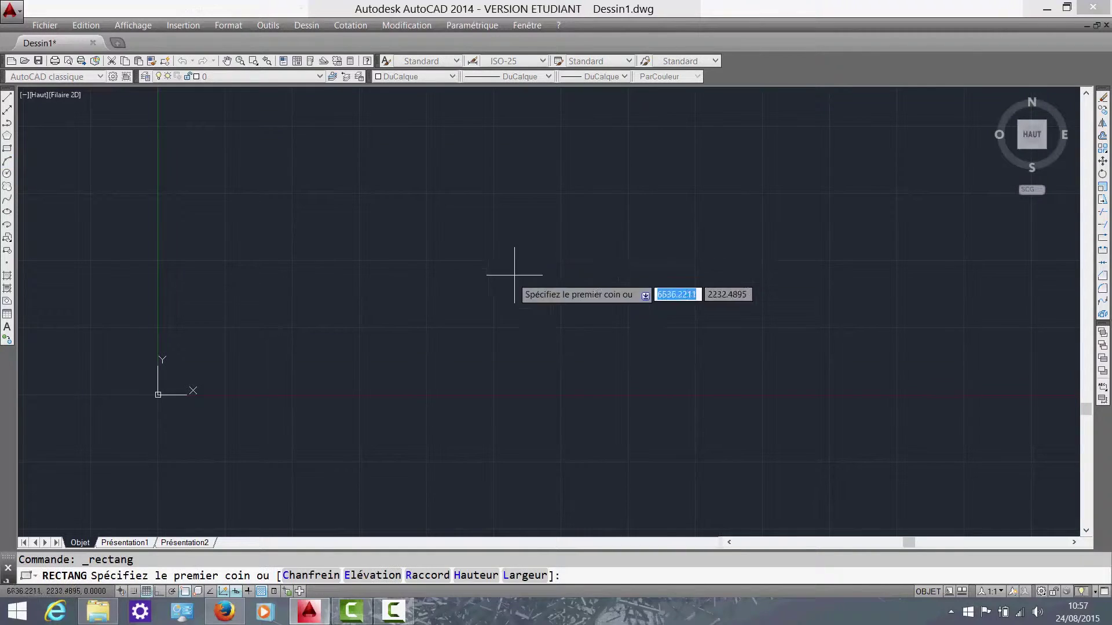
click(486, 306)
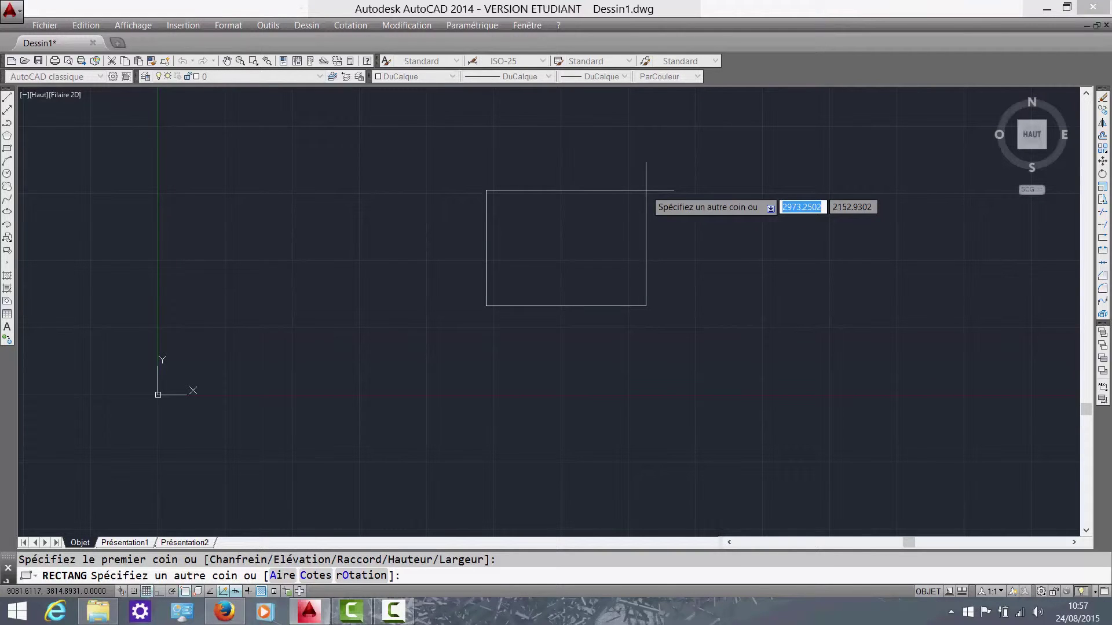
text(200)
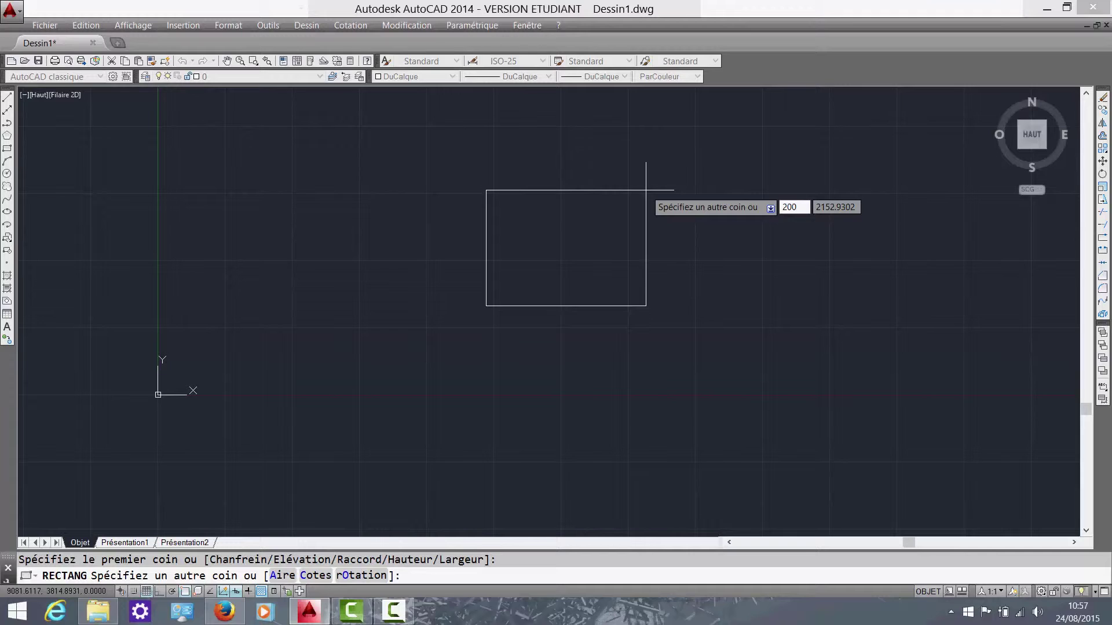
key(Tab)
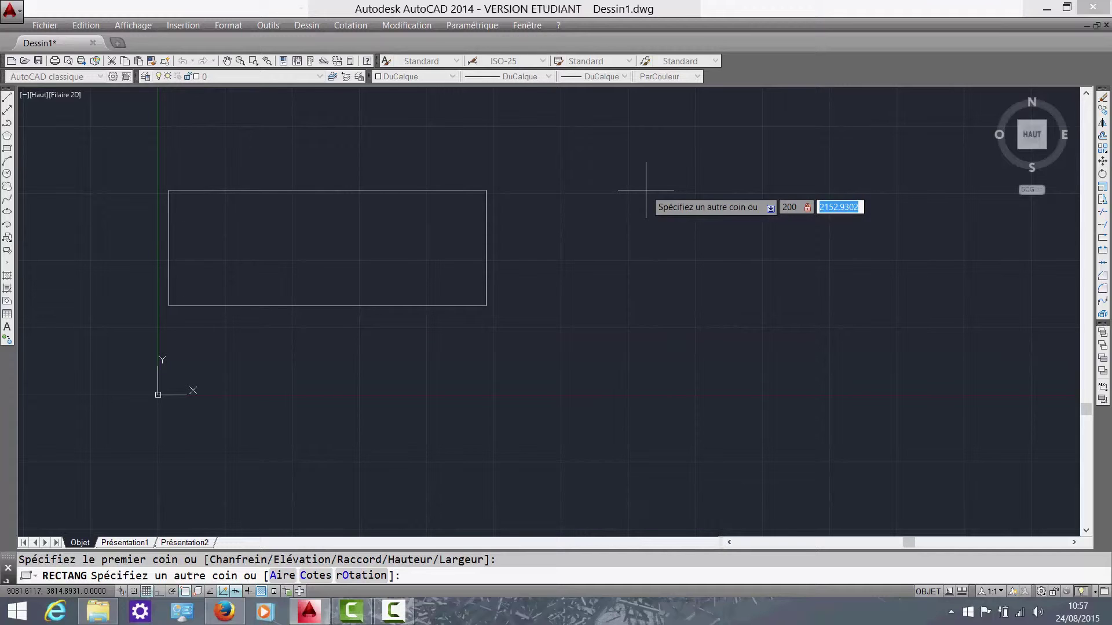
text(200)
key(Return)
- Select the 200 by 200 square with a crossing window and erase it
scroll(568, 189, up, 10)
scroll(520, 317, down, 4)
click(681, 383)
click(533, 255)
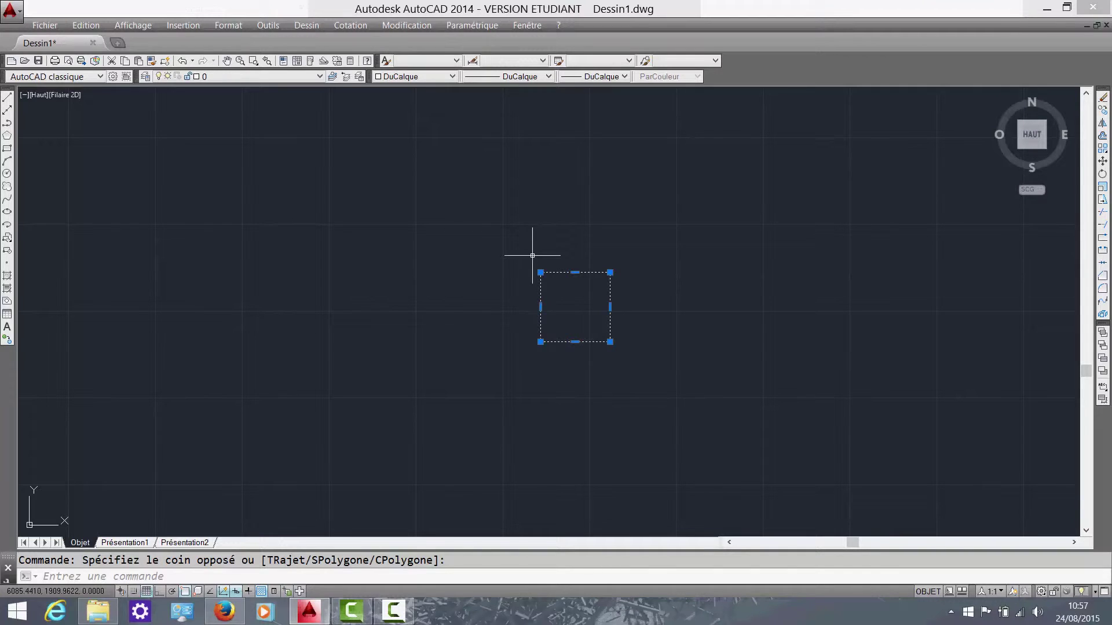
middle_drag(651, 325, 678, 306)
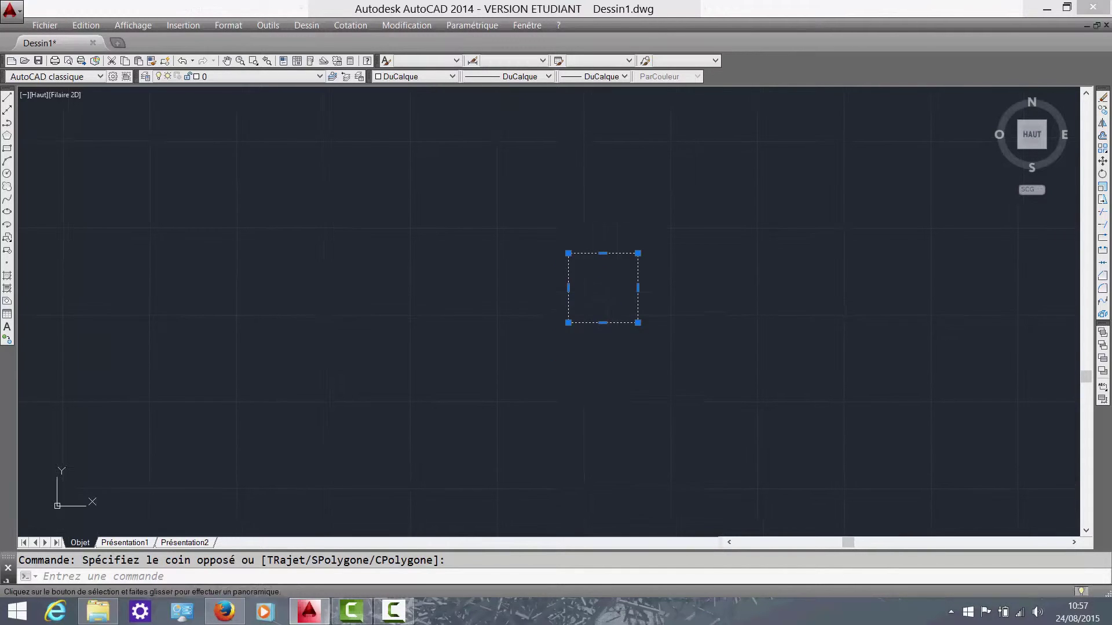
key(Delete)
- Draw an upward-bulging arc through three freely picked points, starting at its lower-left end
scroll(481, 343, down, 5)
middle_drag(480, 343, 680, 312)
scroll(680, 312, down, 3)
scroll(551, 336, up, 2)
mouse_move(550, 335)
middle_down()
mouse_move(591, 313)
mouse_move(572, 314)
middle_up()
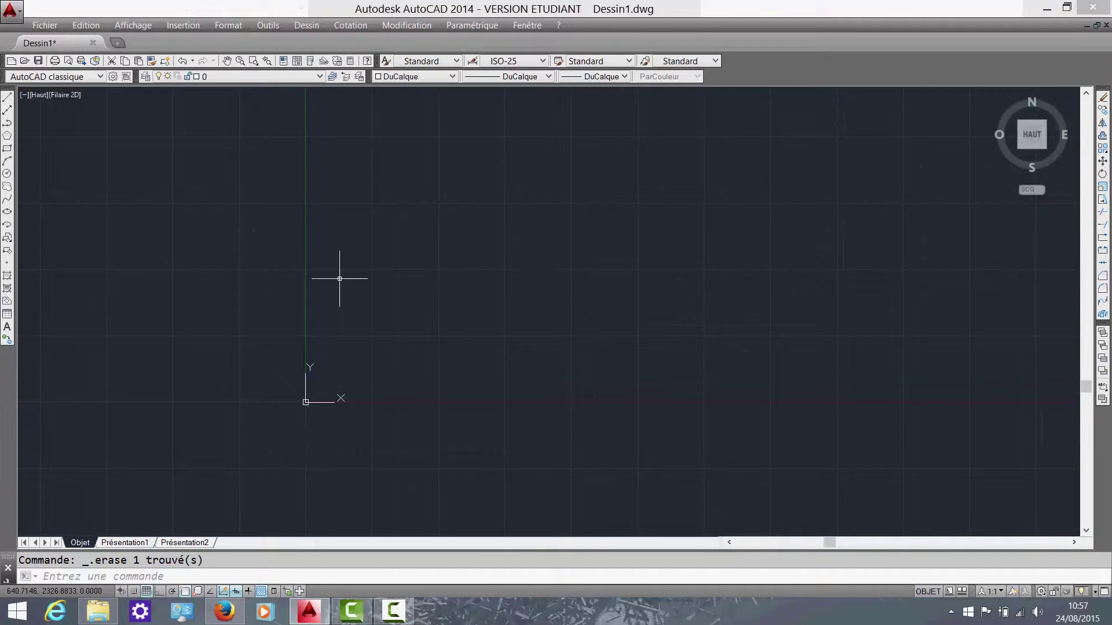
click(7, 162)
click(551, 304)
click(659, 207)
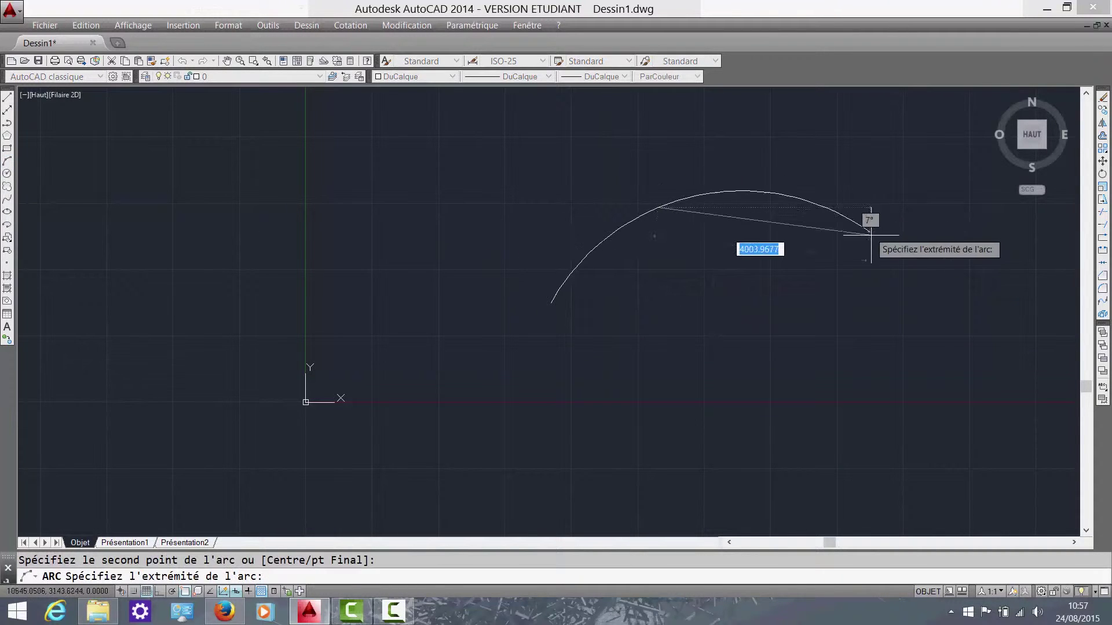
click(880, 319)
- Select the three-point arc with a crossing window and erase it
drag(701, 288, 608, 188)
middle_drag(608, 222, 562, 229)
key(Delete)
- Examine the available construction methods for drawing an arc
click(307, 25)
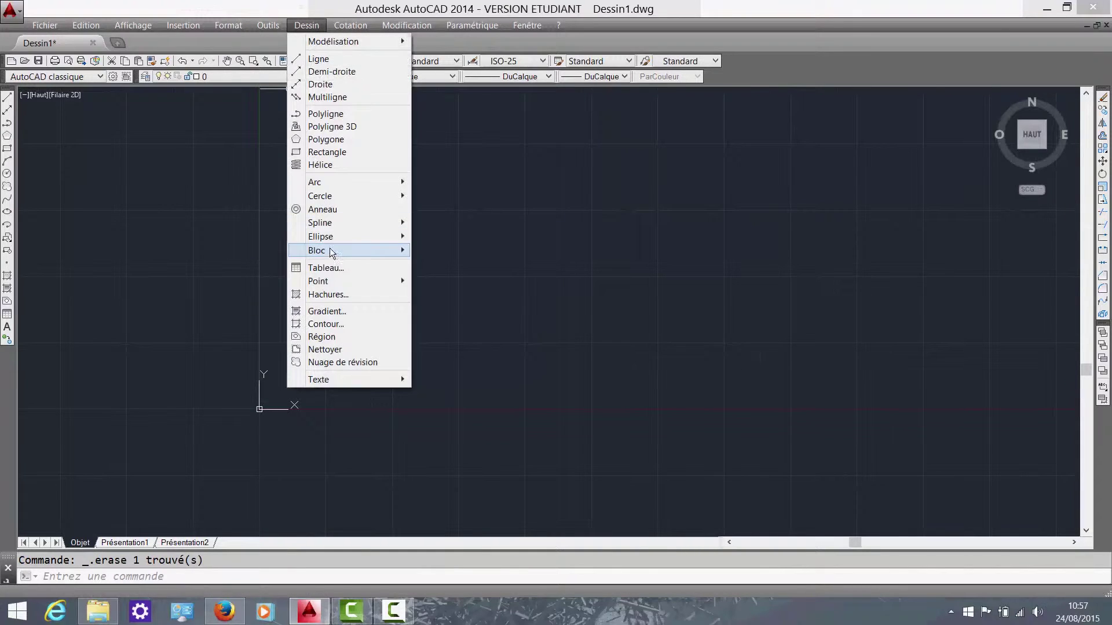
mouse_move(336, 182)
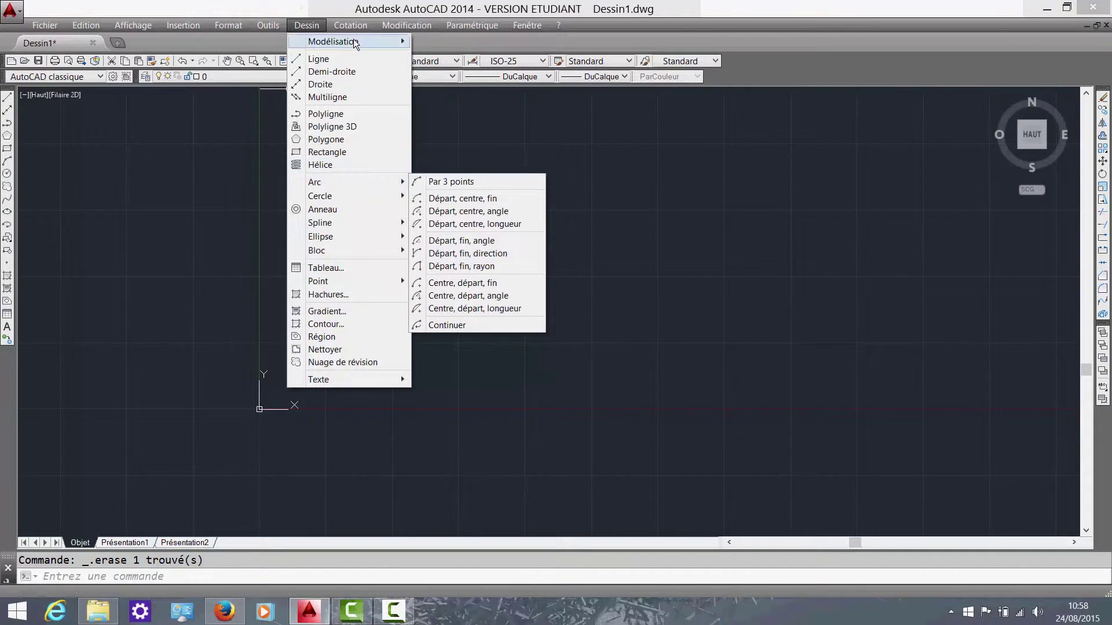
click(335, 6)
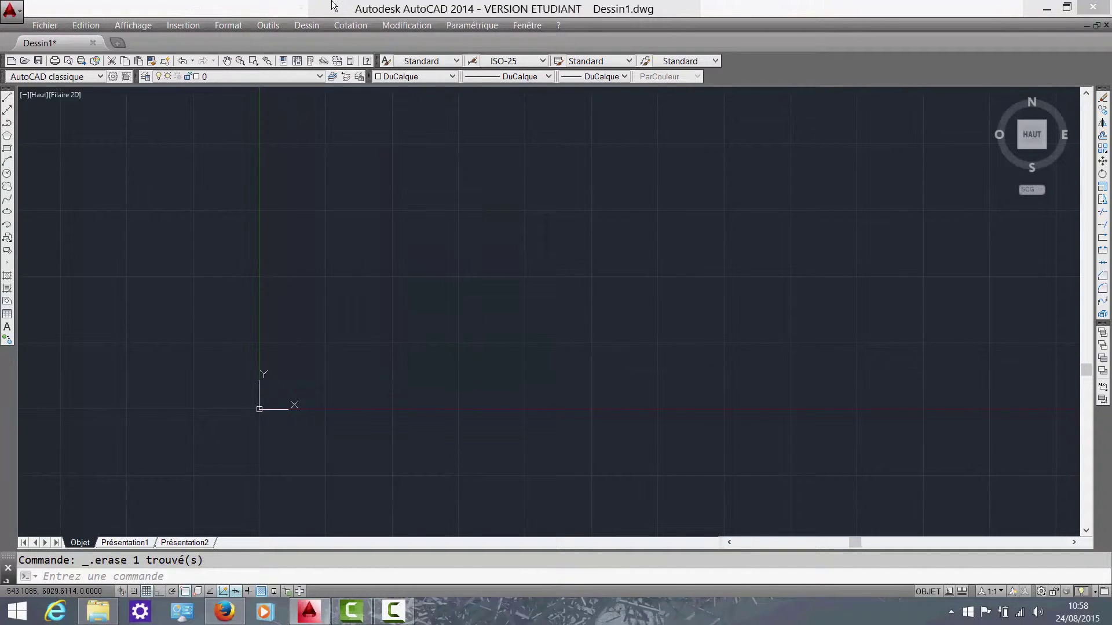
click(8, 176)
key(Escape)
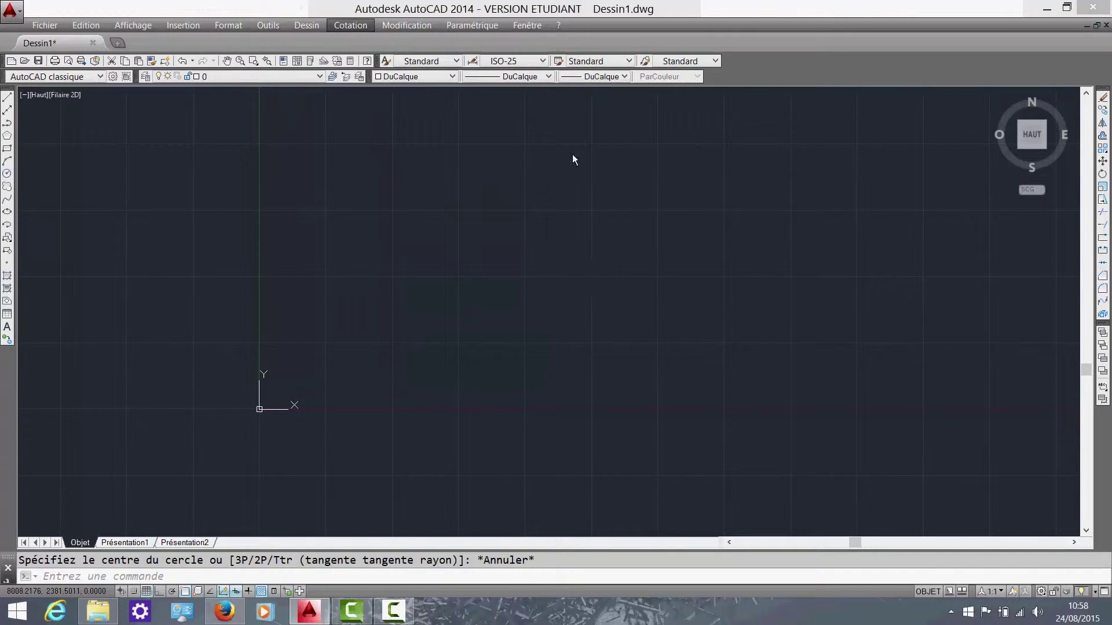
click(624, 239)
click(571, 259)
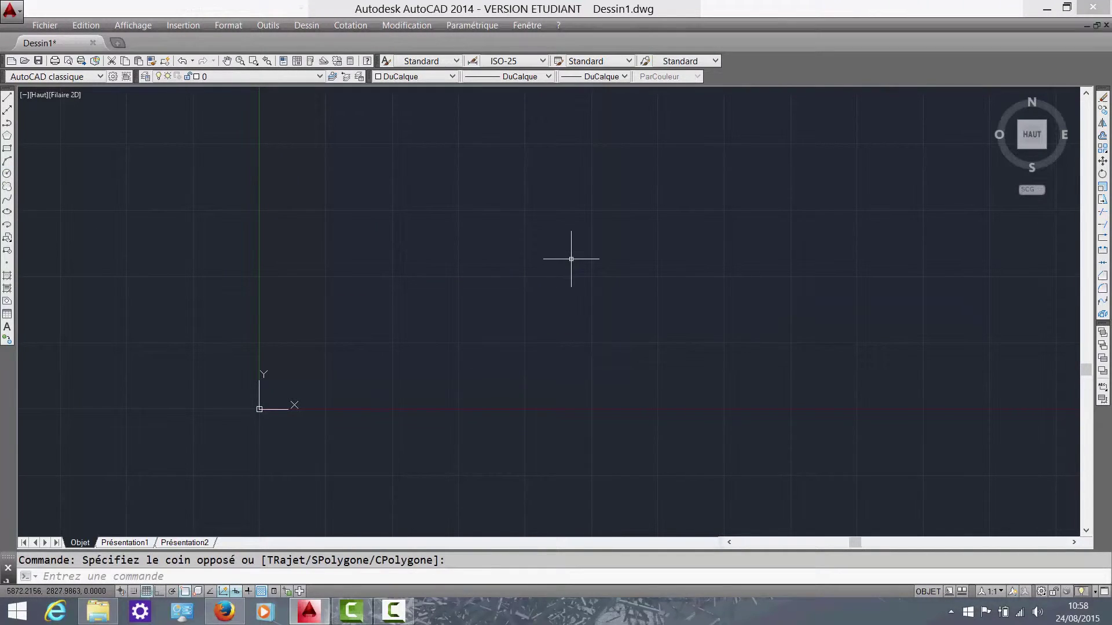
- Draw a large circle with the C command alias, picking its centre and a point that sets the radius
text(c)
key(Return)
click(767, 314)
click(612, 182)
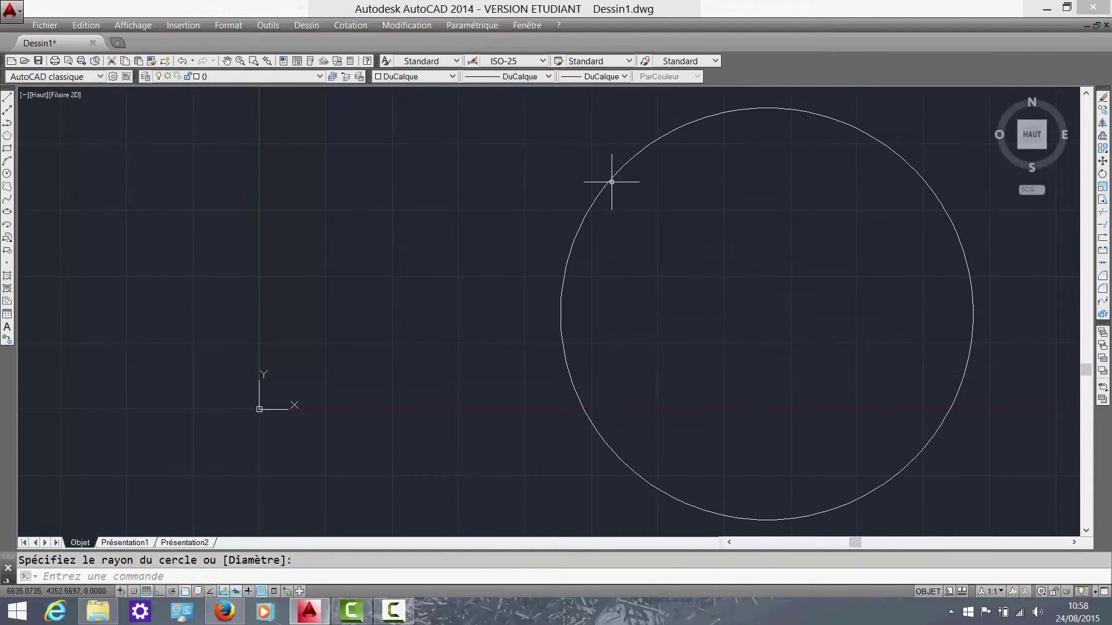
- Select the large circle and resize it with its quadrant grips: smaller, larger, and finally to about a quarter of the view's height in radius
click(624, 302)
click(514, 247)
middle_drag(596, 267, 531, 278)
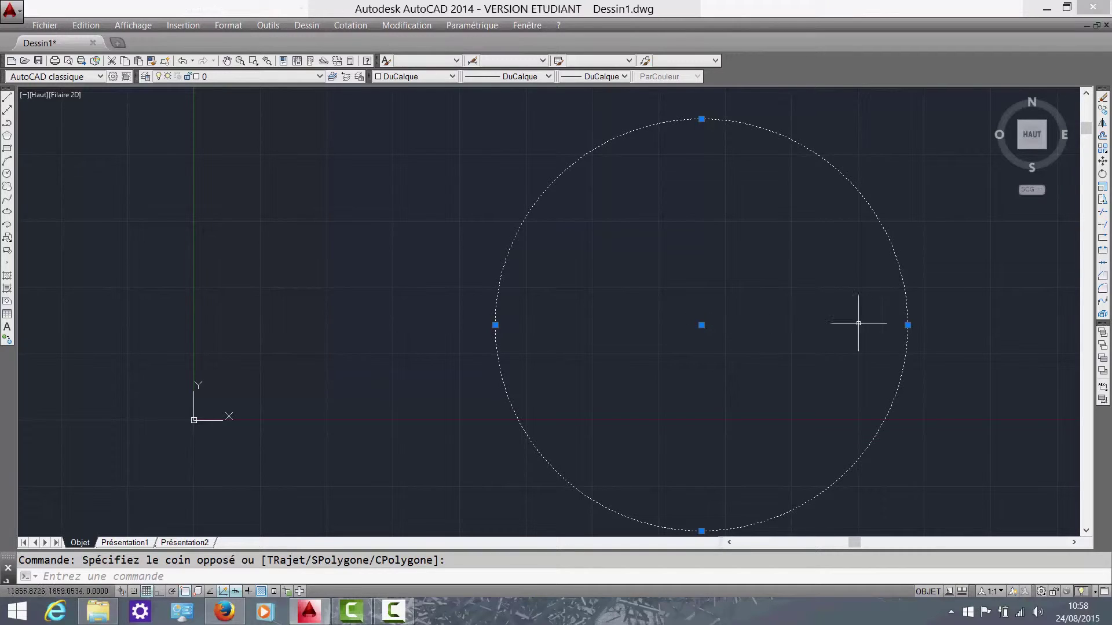
click(908, 325)
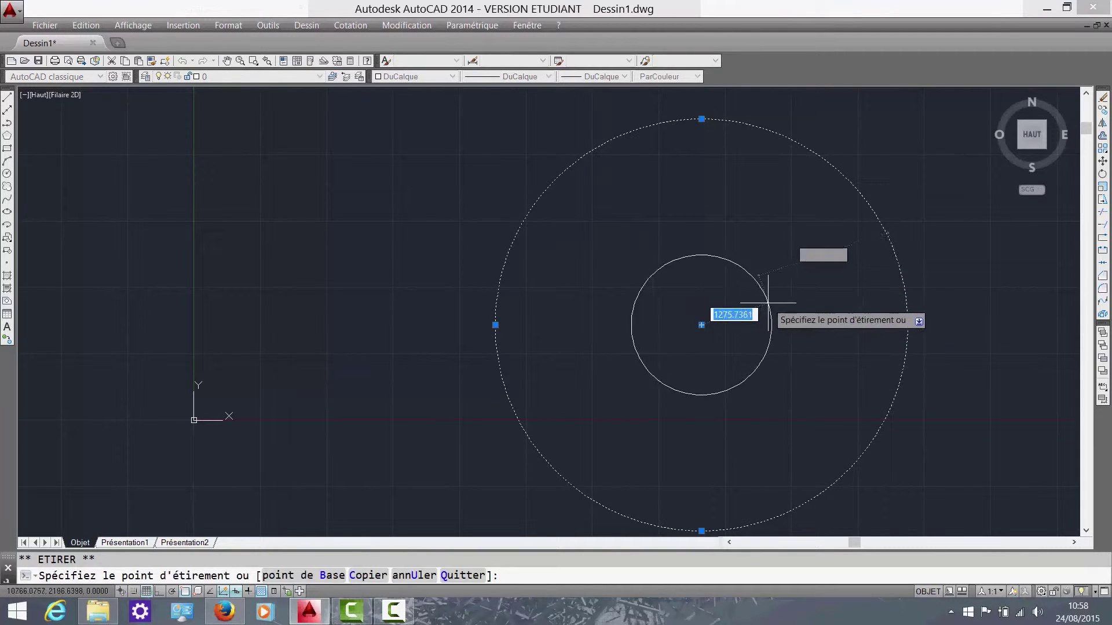
click(795, 324)
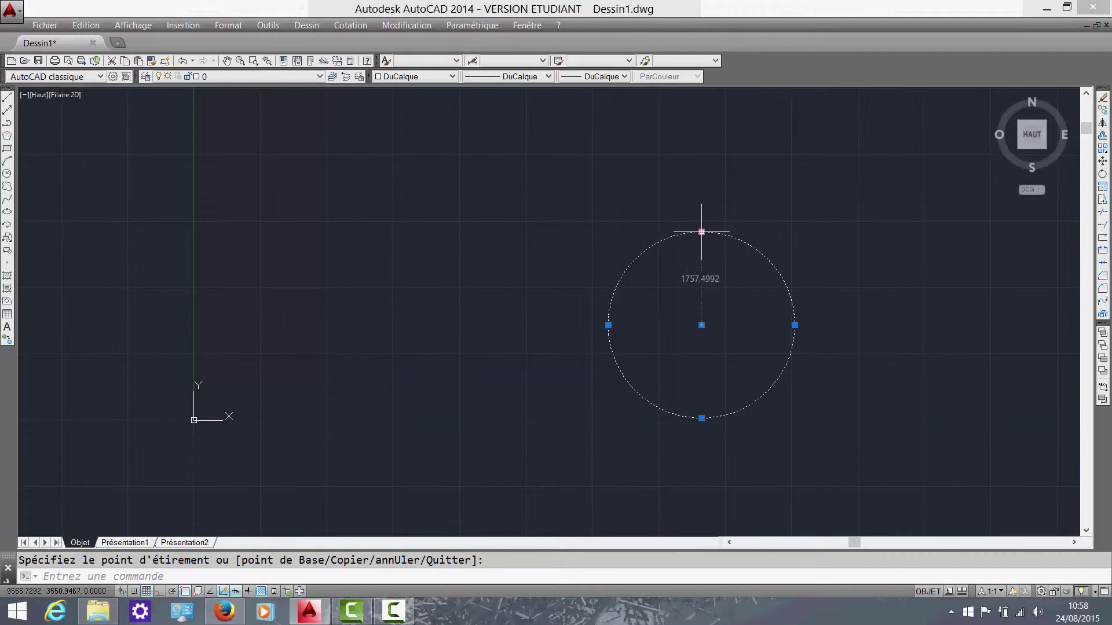
click(701, 165)
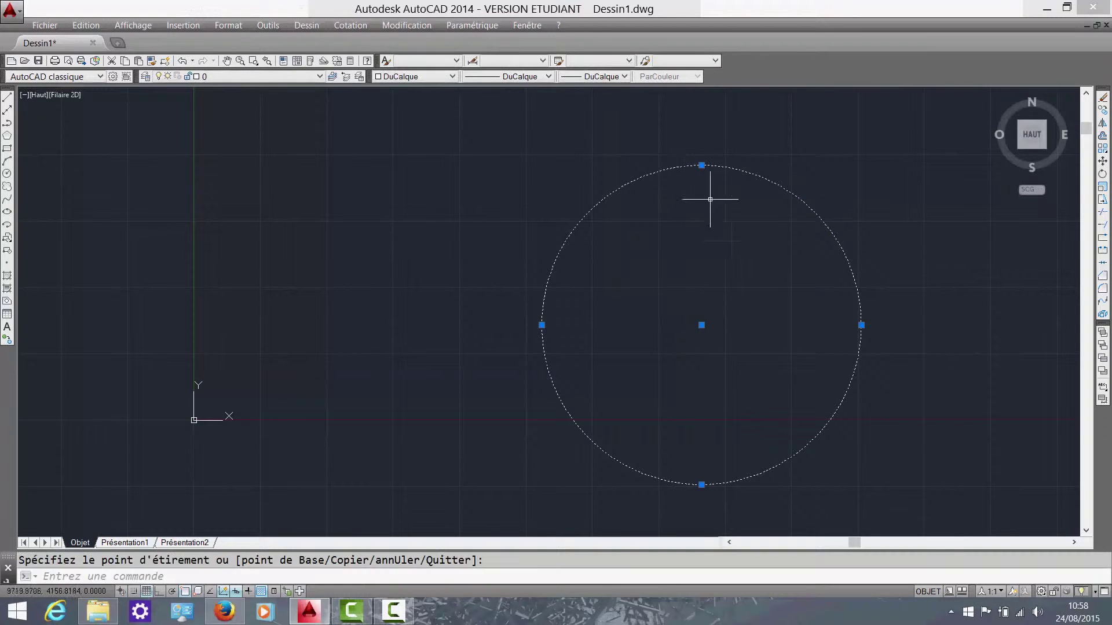
click(785, 325)
- Erase the resized circle
click(766, 326)
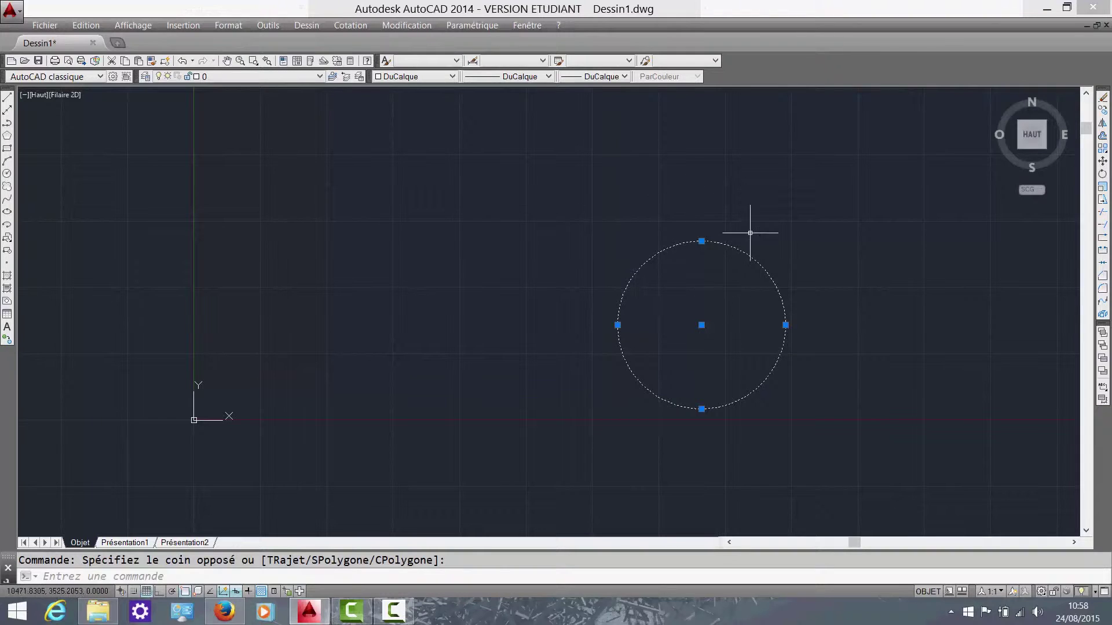
click(722, 356)
key(Delete)
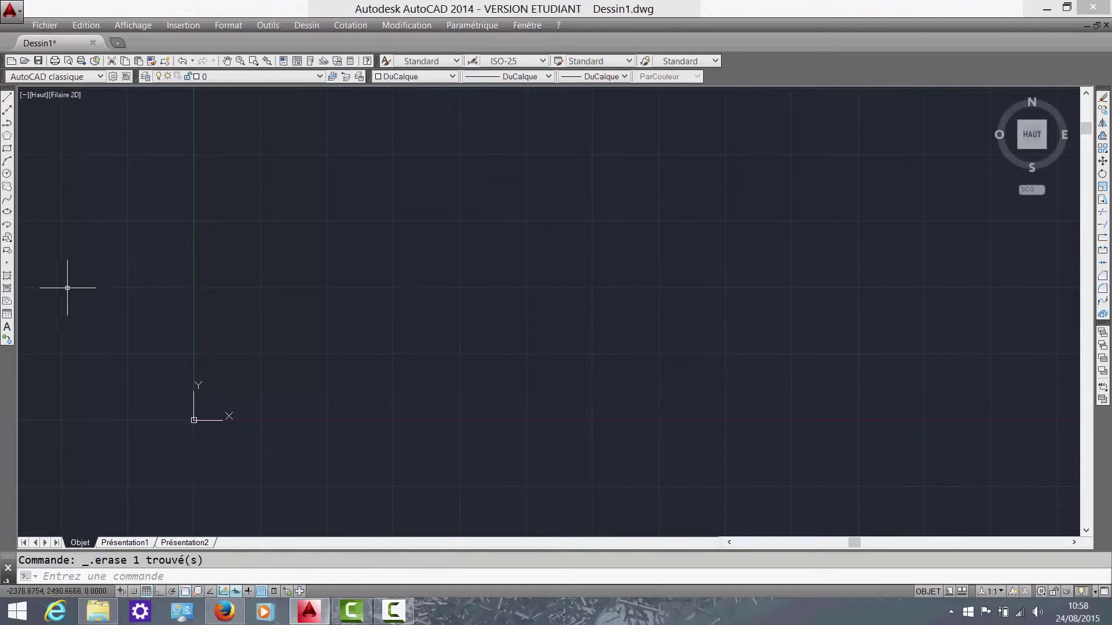
- Try to trace a wide freehand revision cloud around the middle of the drawing area
click(8, 187)
click(470, 355)
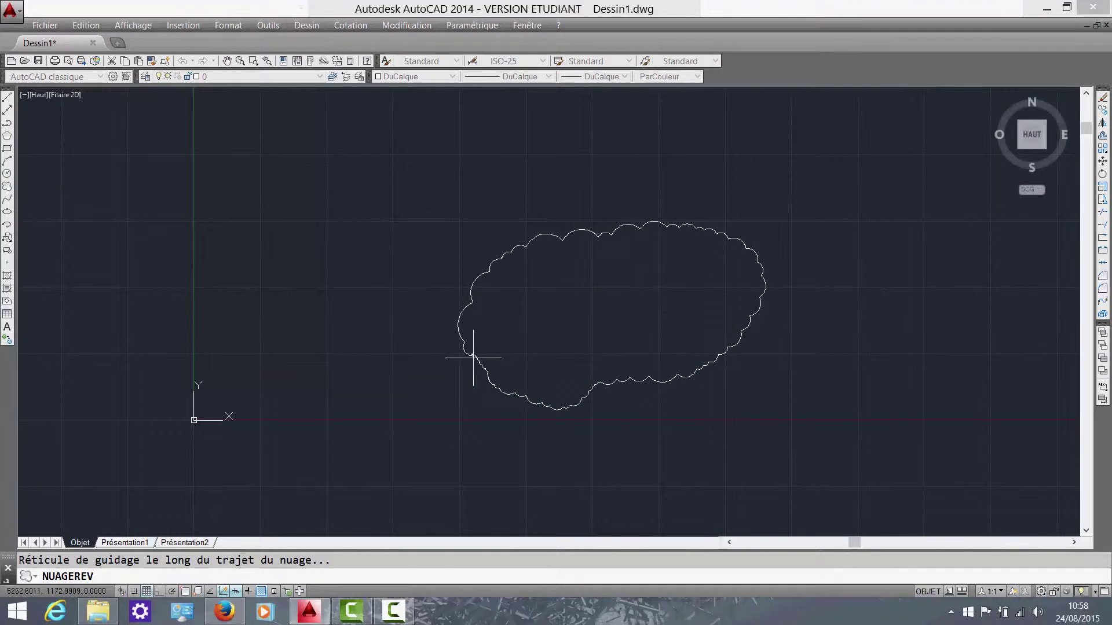
key(Escape)
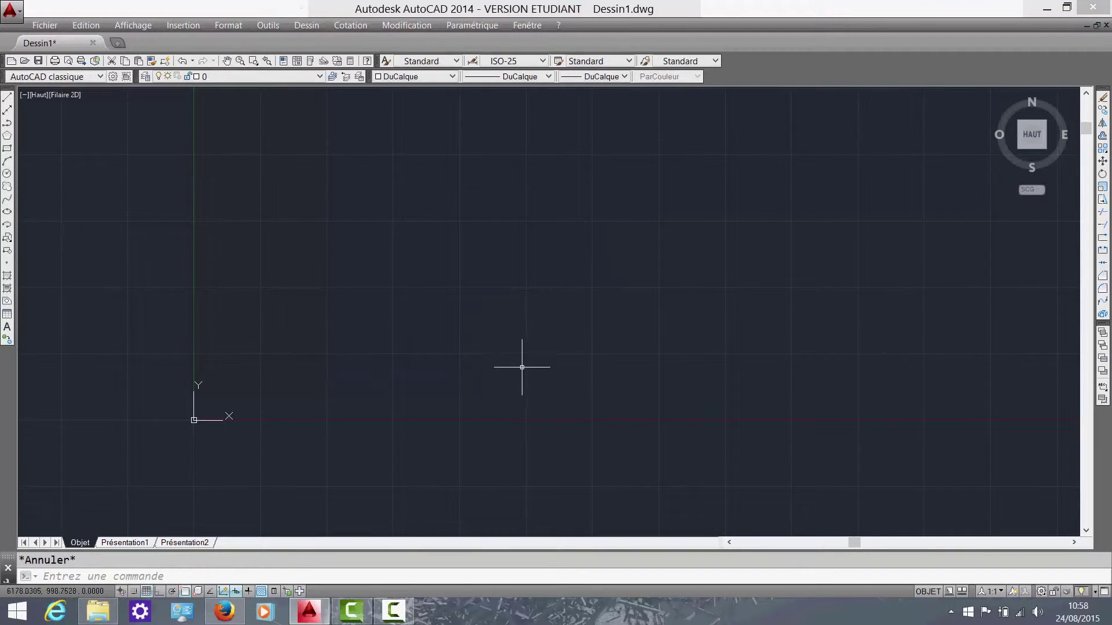
- Draw a spline through seven freely picked fit points around a wavy two-humped outline, ending it back on its start point
click(7, 199)
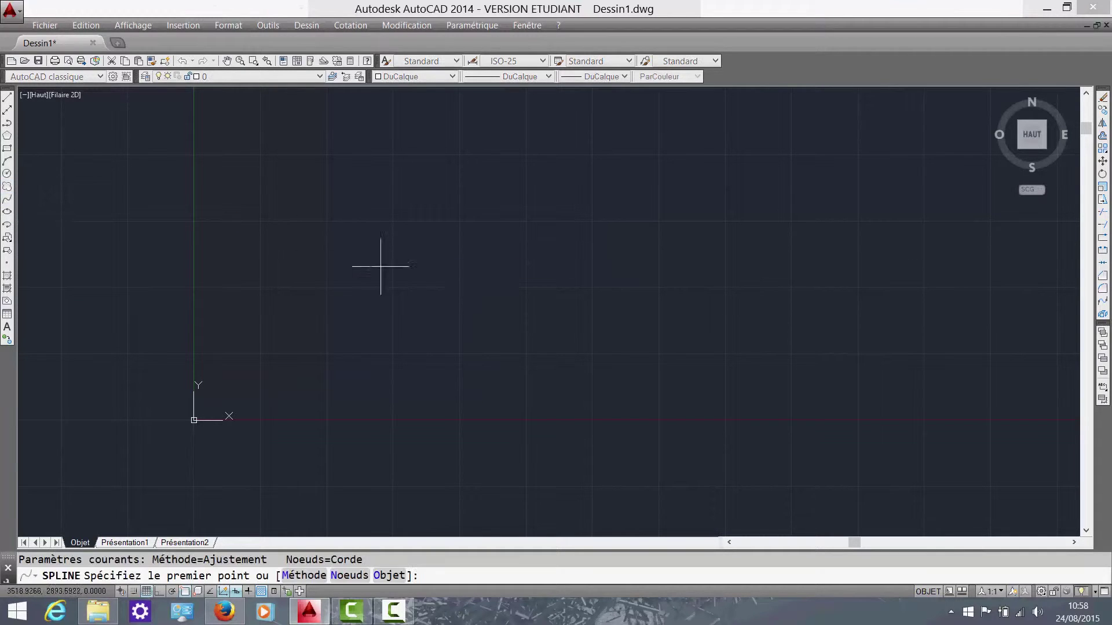
click(458, 348)
click(550, 244)
click(666, 321)
click(822, 245)
click(918, 350)
click(696, 432)
click(527, 473)
click(458, 348)
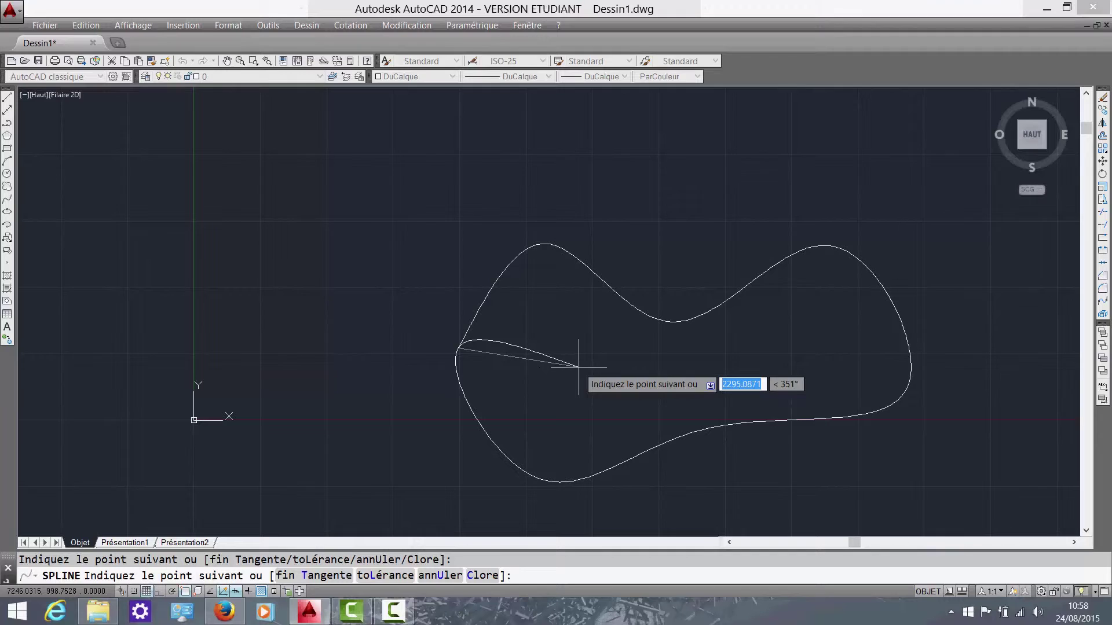
key(Return)
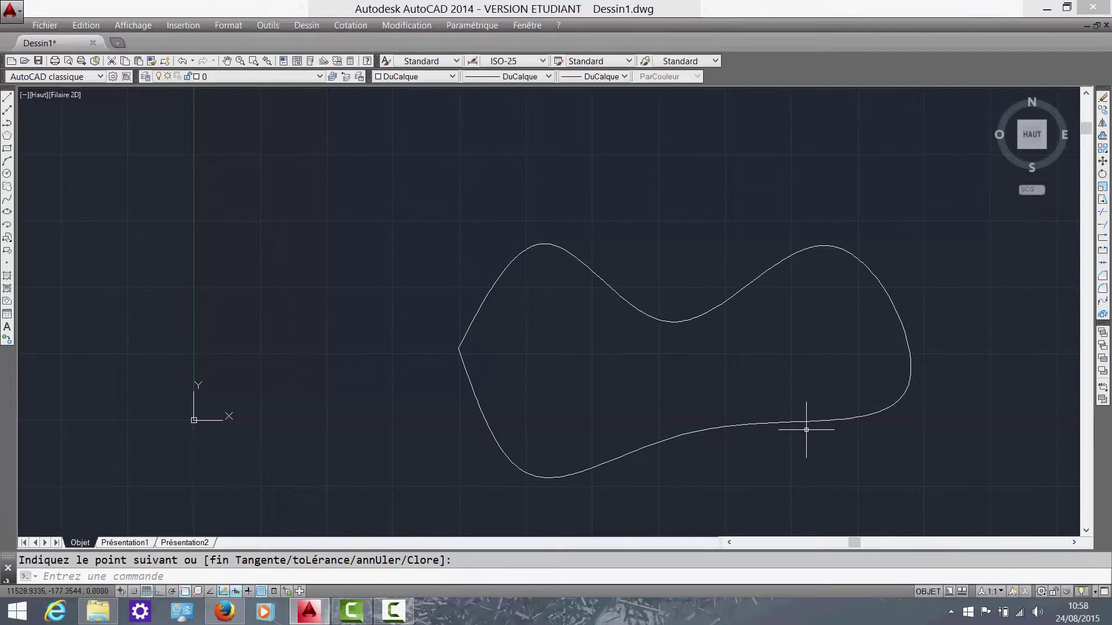
- Select the spline and pull the fit point on its upper-left hump down to flatten that side of the outline
click(985, 455)
click(840, 372)
middle_drag(815, 396, 753, 350)
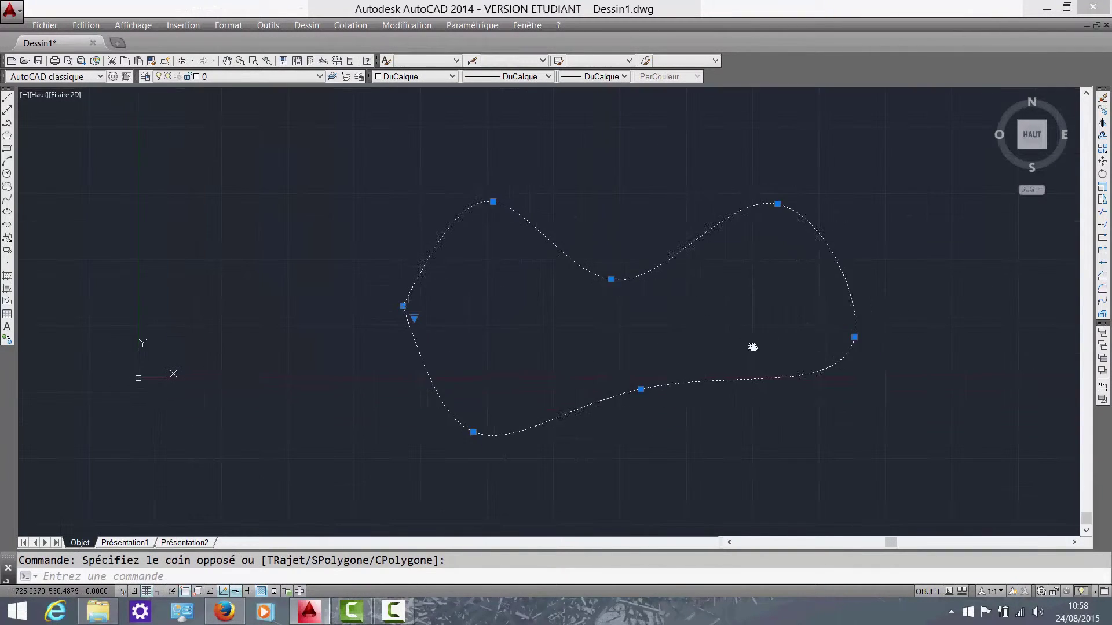
click(486, 198)
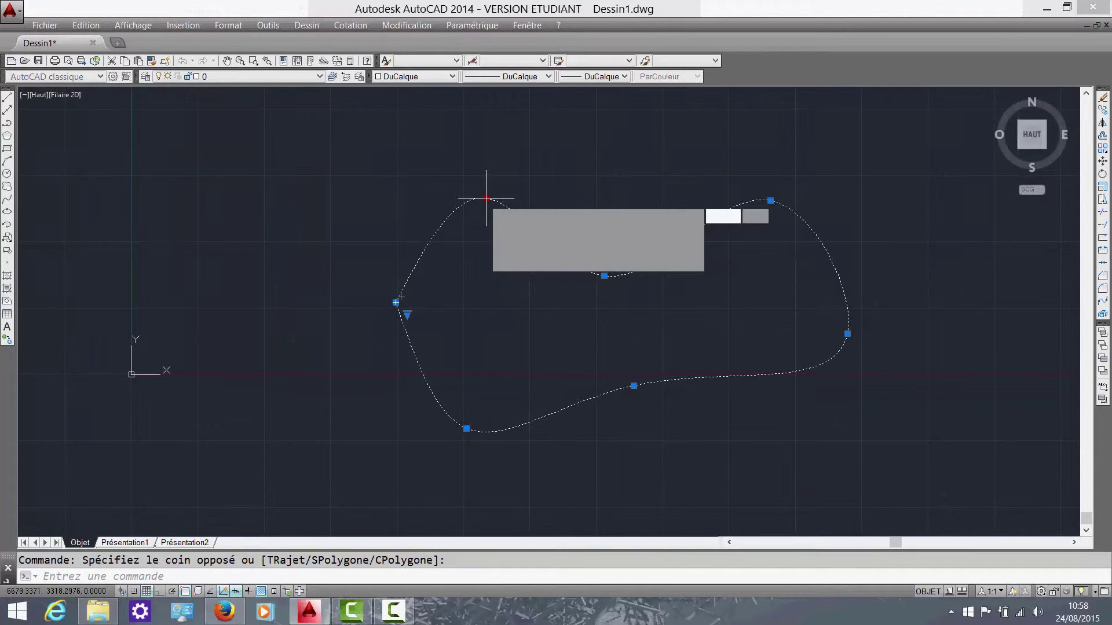
click(528, 305)
key(Escape)
- Select the reshaped spline with a crossing window and erase it
click(774, 370)
click(707, 301)
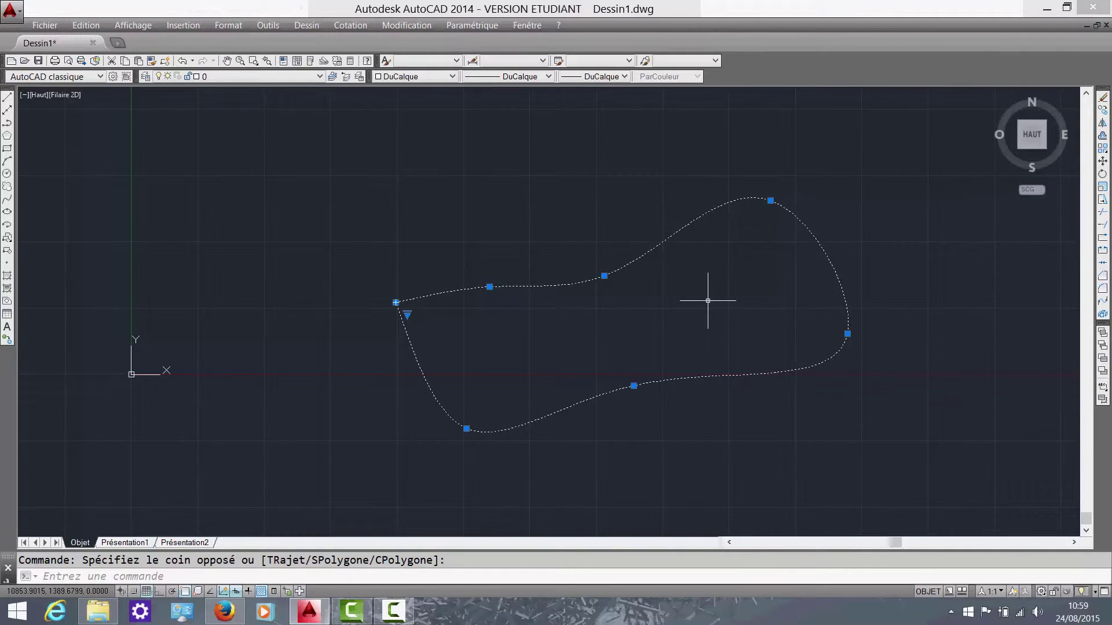
key(Delete)
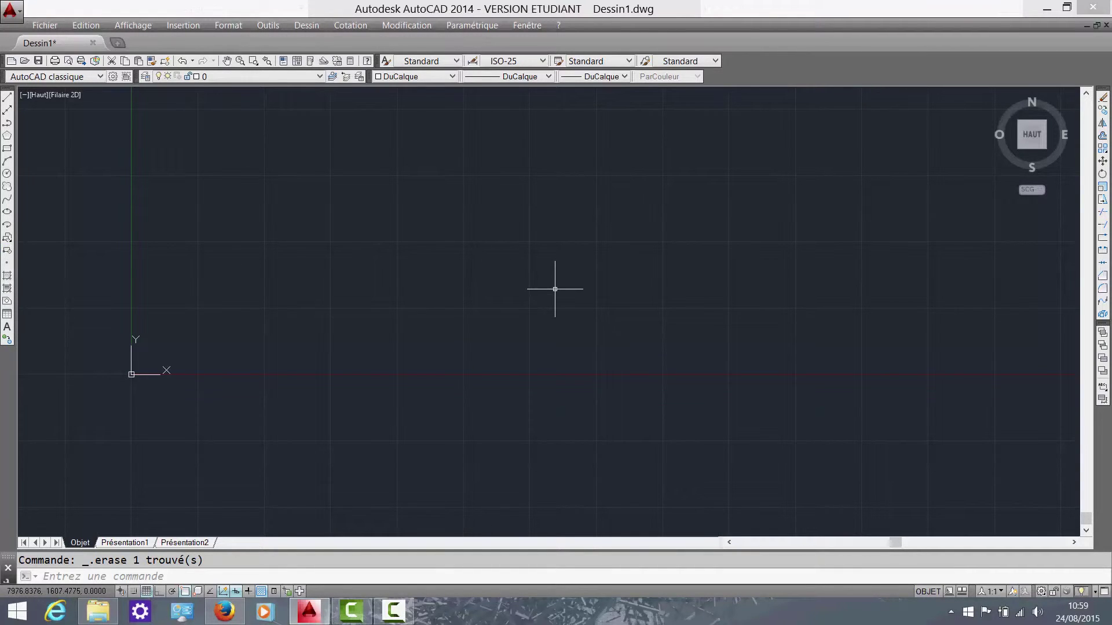
- Draw a landscape rectangle with the REC command alias, picking two opposite corners freely
text(rec)
key(Return)
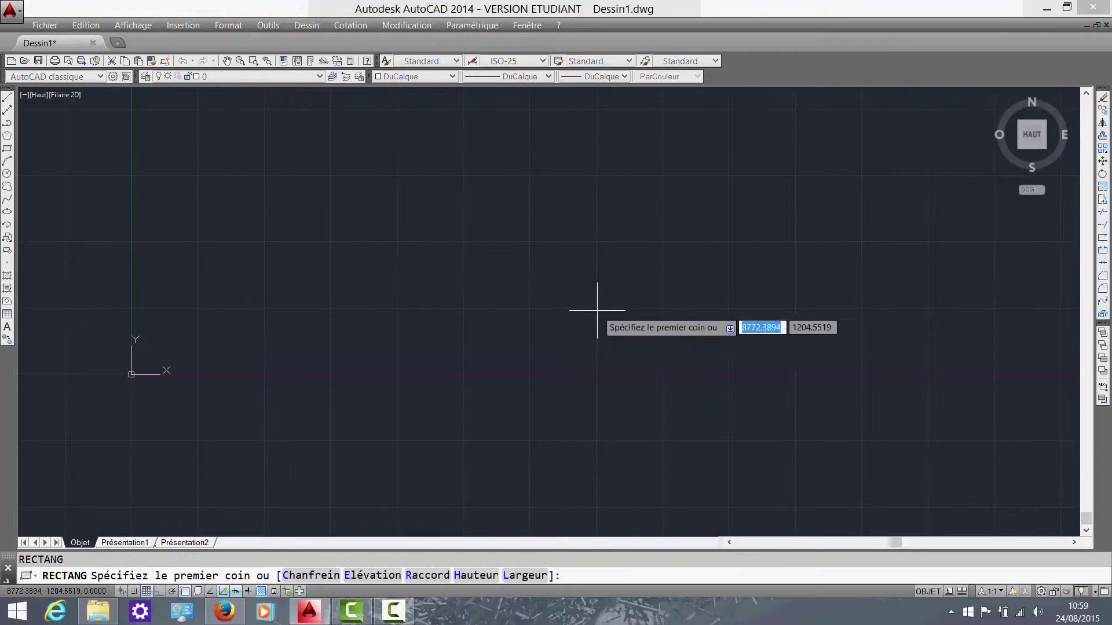
click(686, 312)
middle_drag(629, 259, 593, 248)
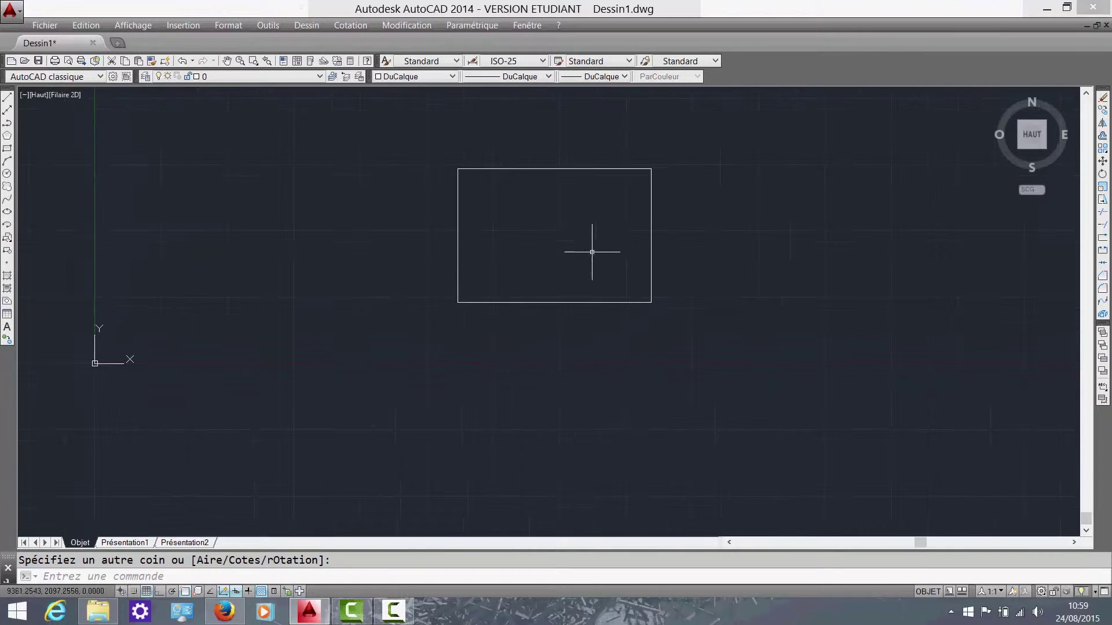
- Draw a circle with the C command alias, centred just outside the rectangle's lower-right corner so that it overlaps the rectangle
text(c)
key(Return)
click(692, 326)
click(606, 243)
key(Escape)
- Select the rectangle and circle together and examine the block definition settings without creating a block
click(757, 330)
click(529, 206)
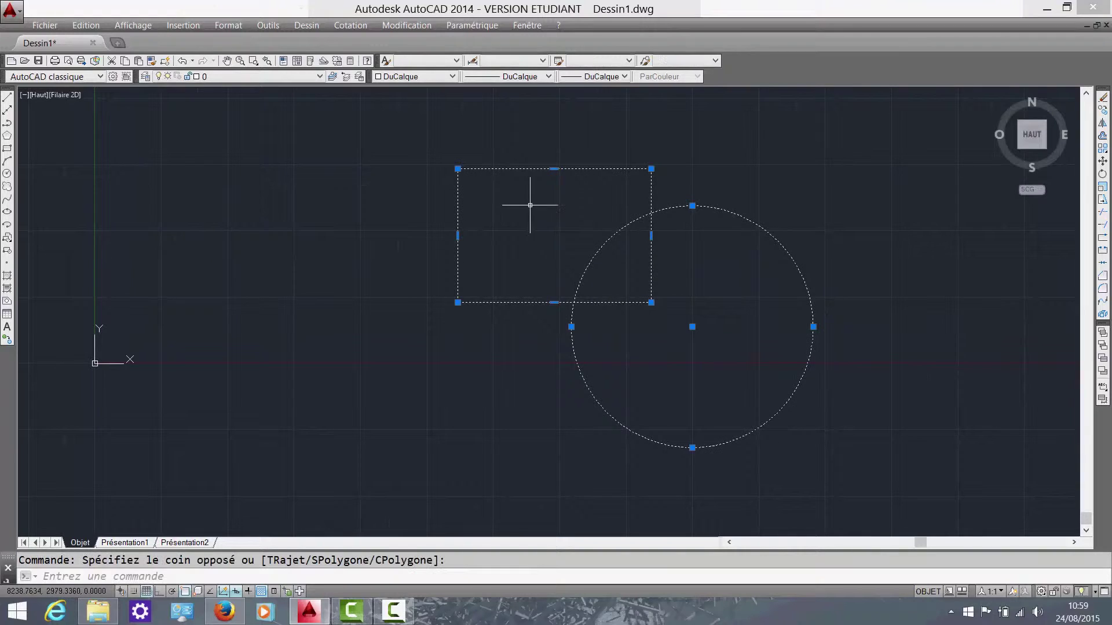
click(8, 253)
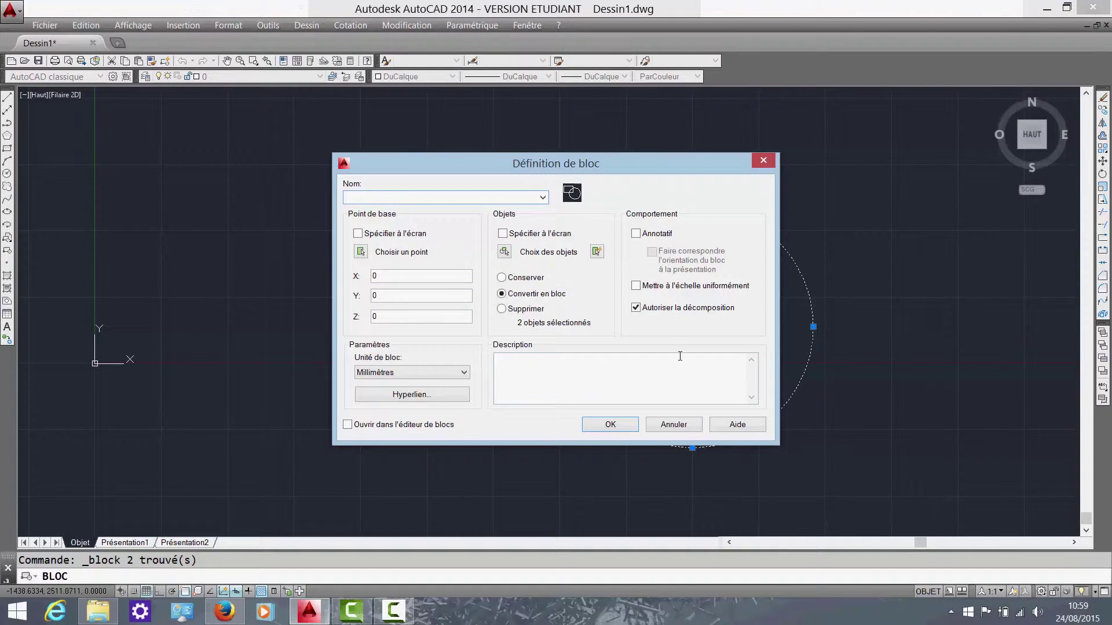
click(671, 426)
- Select the rectangle and circle with a crossing window and erase both
click(740, 334)
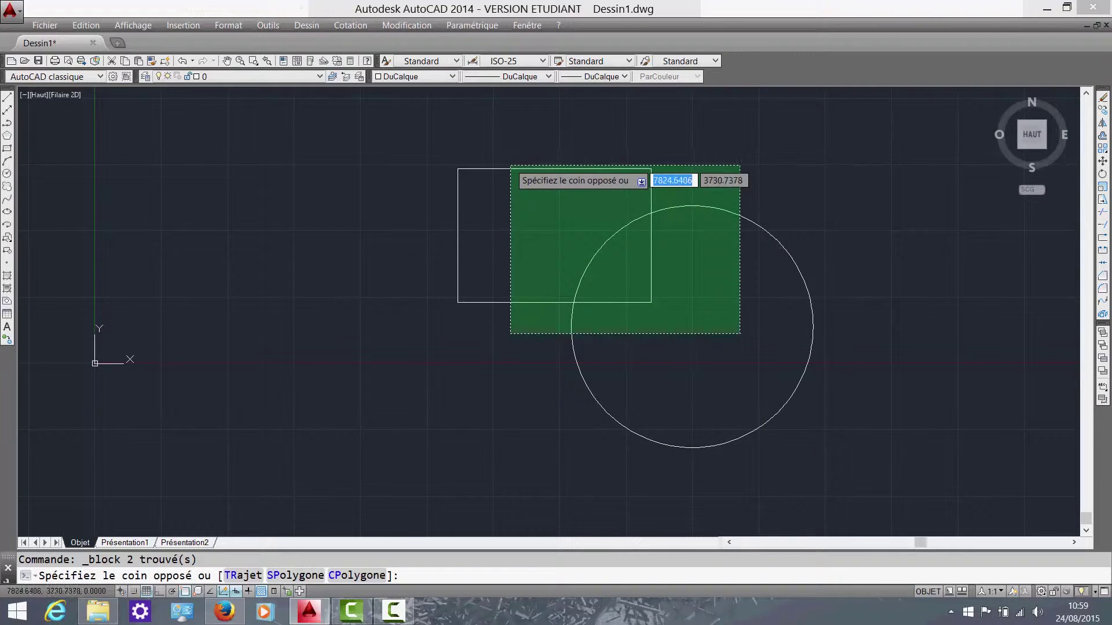
click(507, 152)
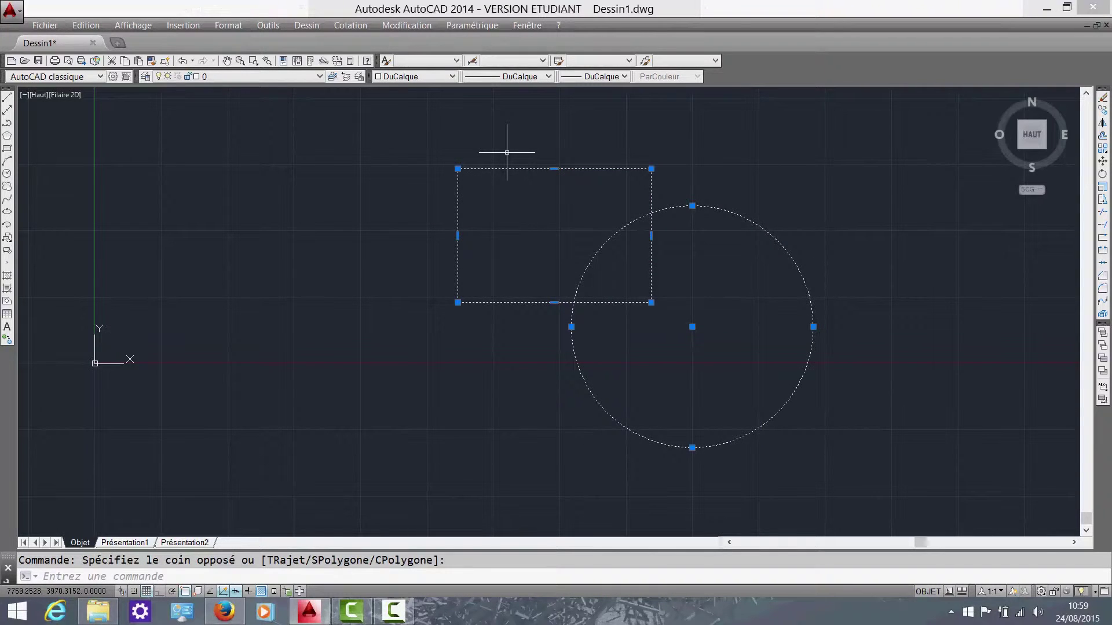
key(Delete)
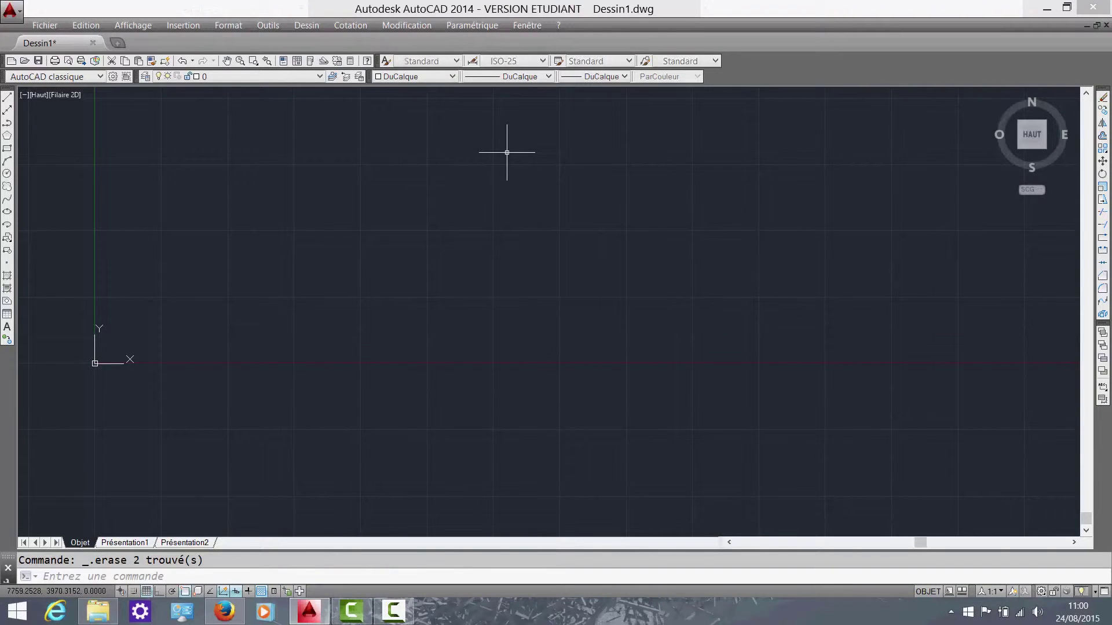
- Place three freely picked points with the Point tool, to the right of the origin and above the X axis
click(8, 264)
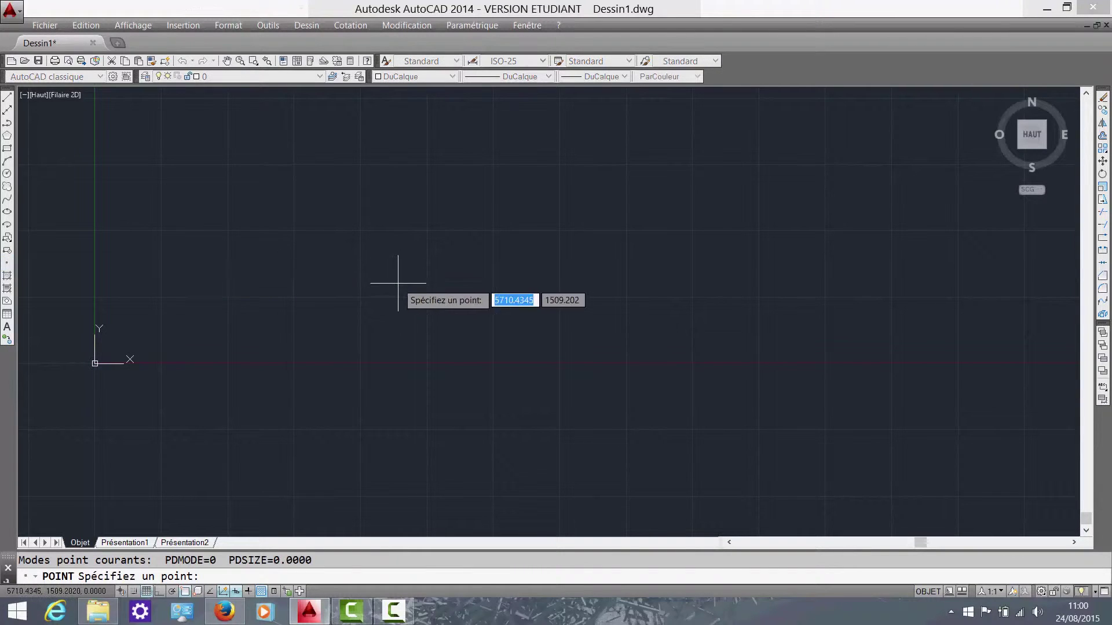
scroll(410, 298, up, 2)
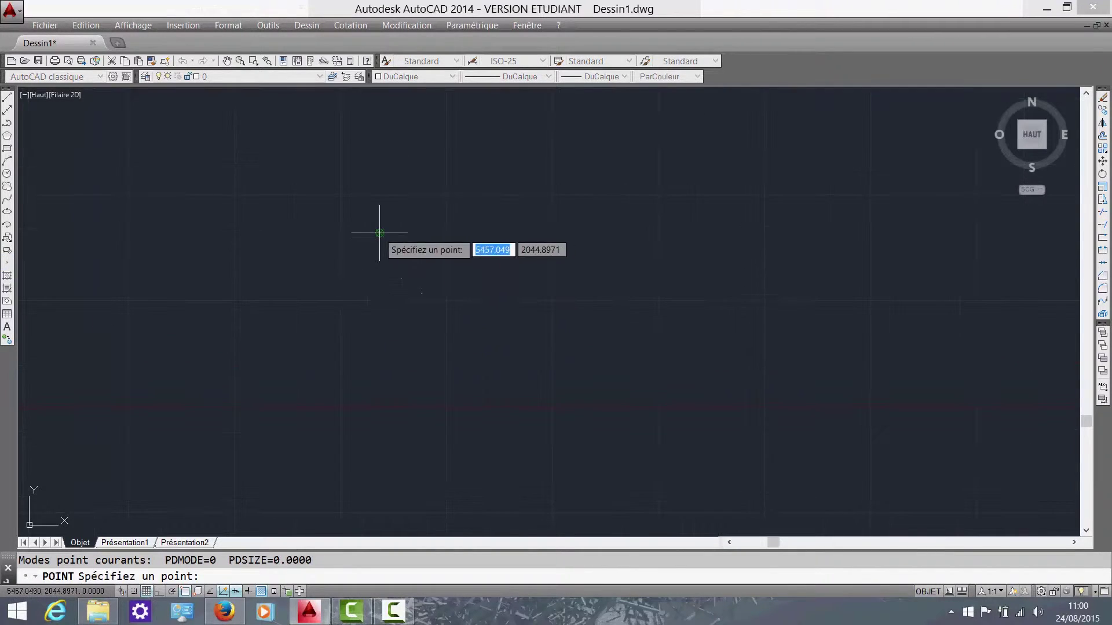
key(Escape)
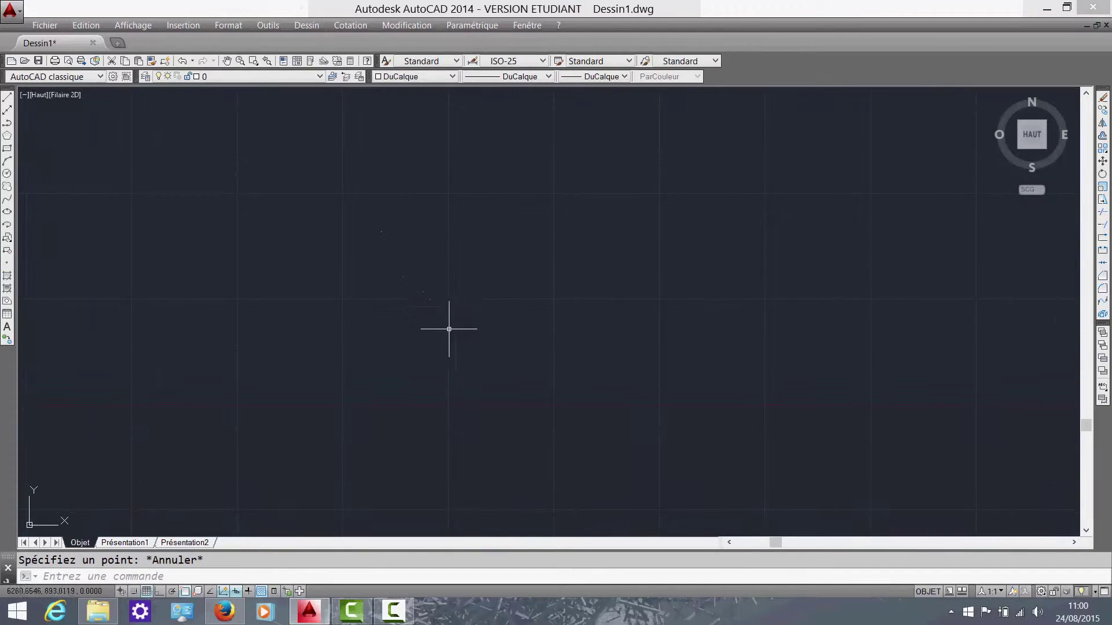
- Select the three tiny points with a crossing window and erase them
click(450, 330)
click(514, 269)
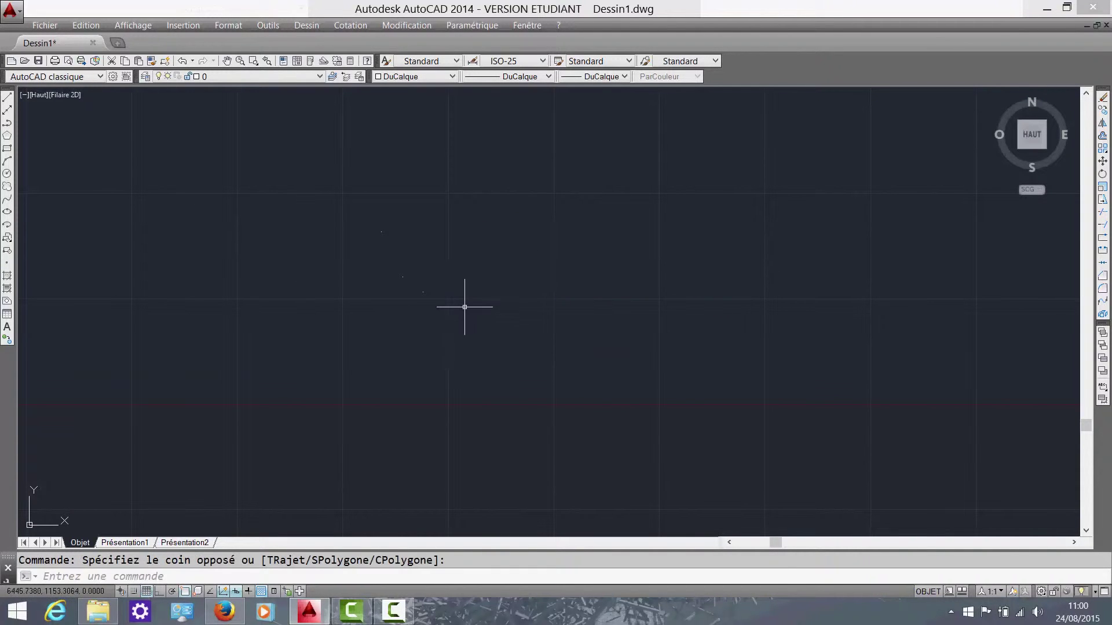
click(520, 365)
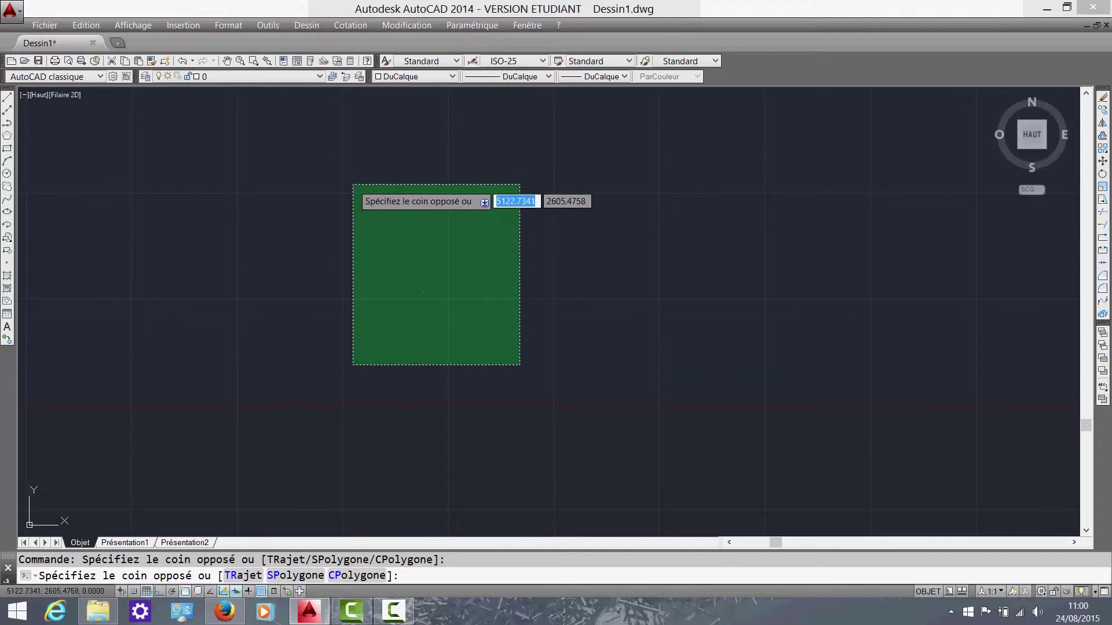
click(353, 184)
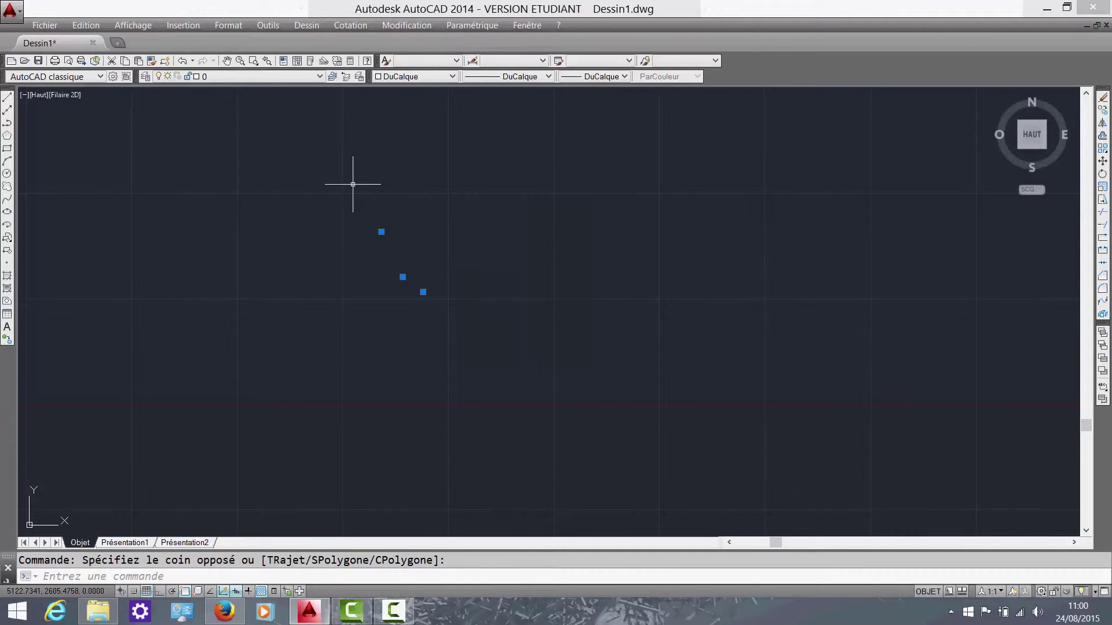
key(Delete)
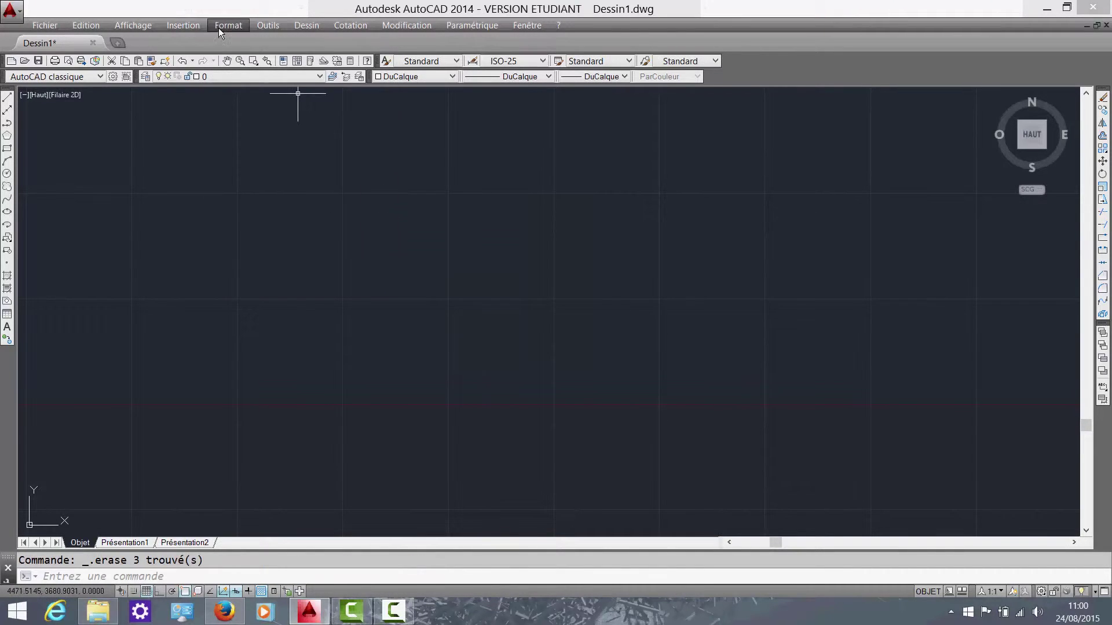
- Change the point style to the plus-shaped marker
click(226, 26)
click(306, 216)
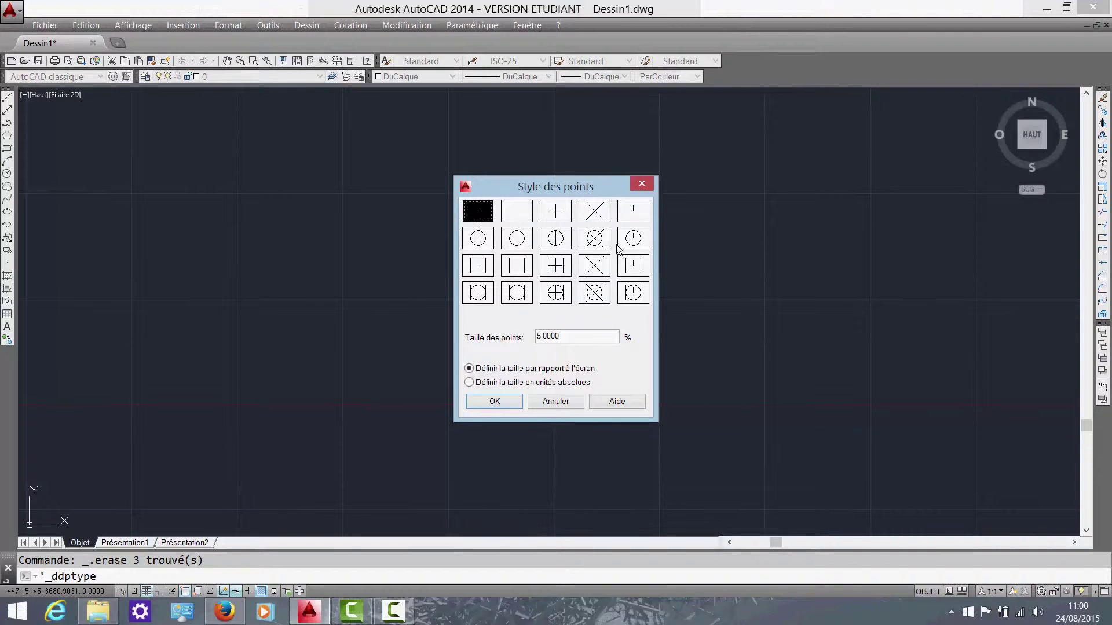
click(554, 222)
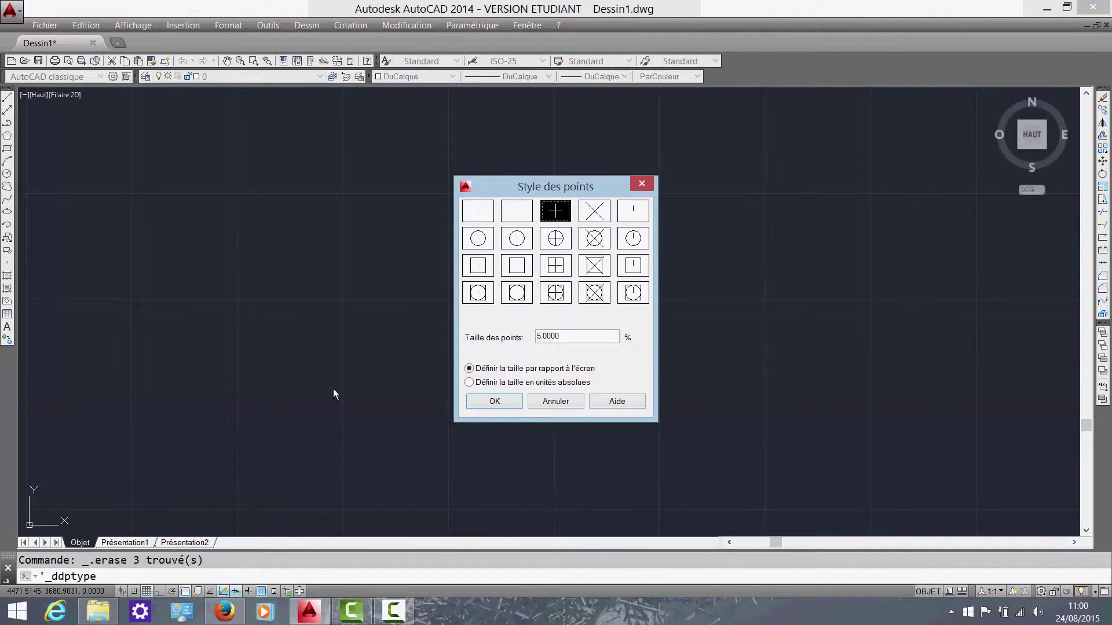
click(495, 401)
- Place two plus-shaped points roughly side by side with the Point tool and end the command
click(7, 263)
click(745, 278)
scroll(396, 366, down, 4)
scroll(573, 360, up, 2)
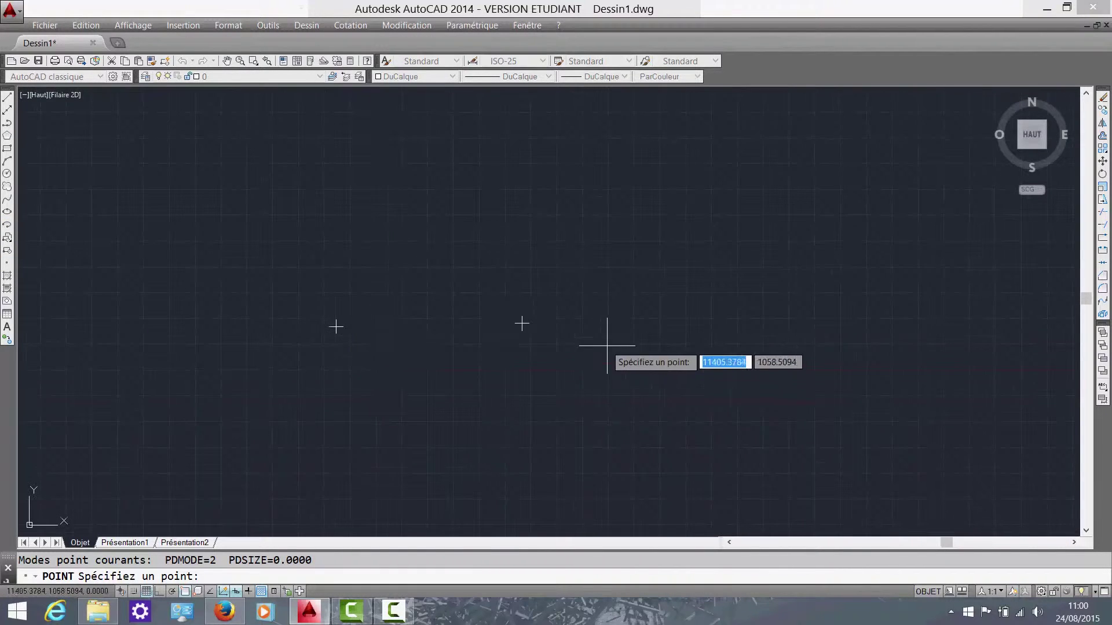
click(7, 97)
key(Escape)
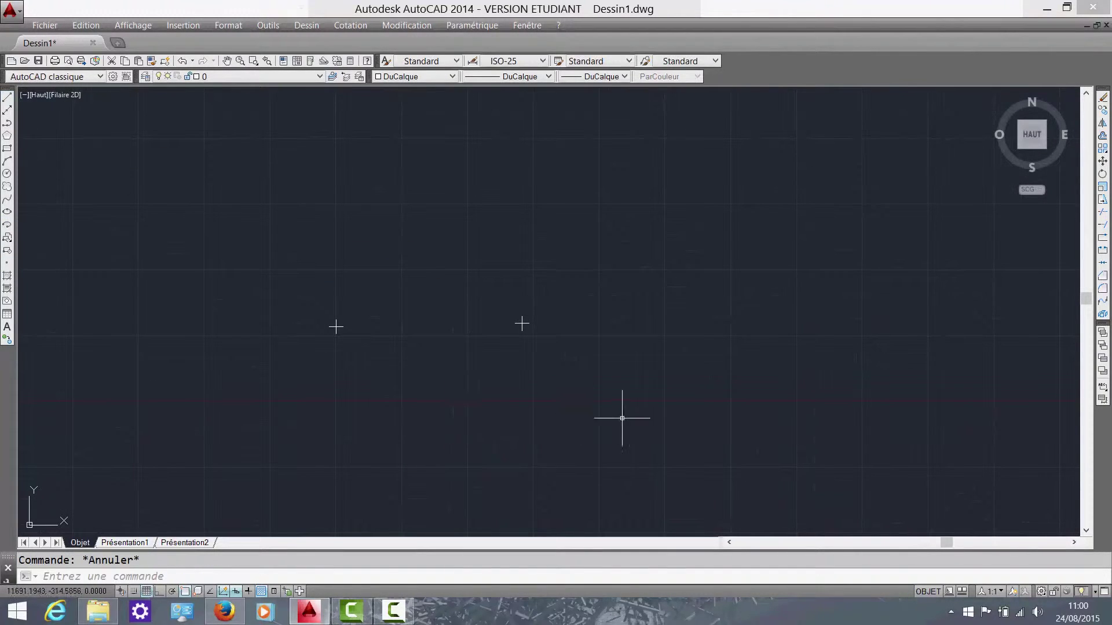
- Select both plus-shaped points with a crossing window and erase them
click(620, 407)
click(170, 231)
key(Delete)
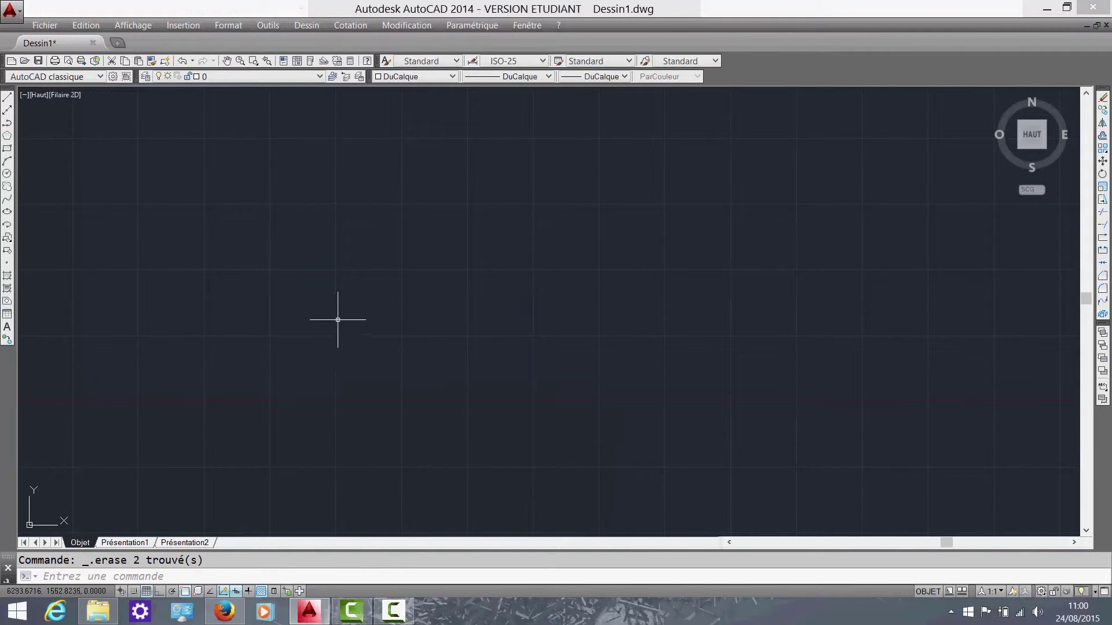
middle_drag(350, 316, 400, 303)
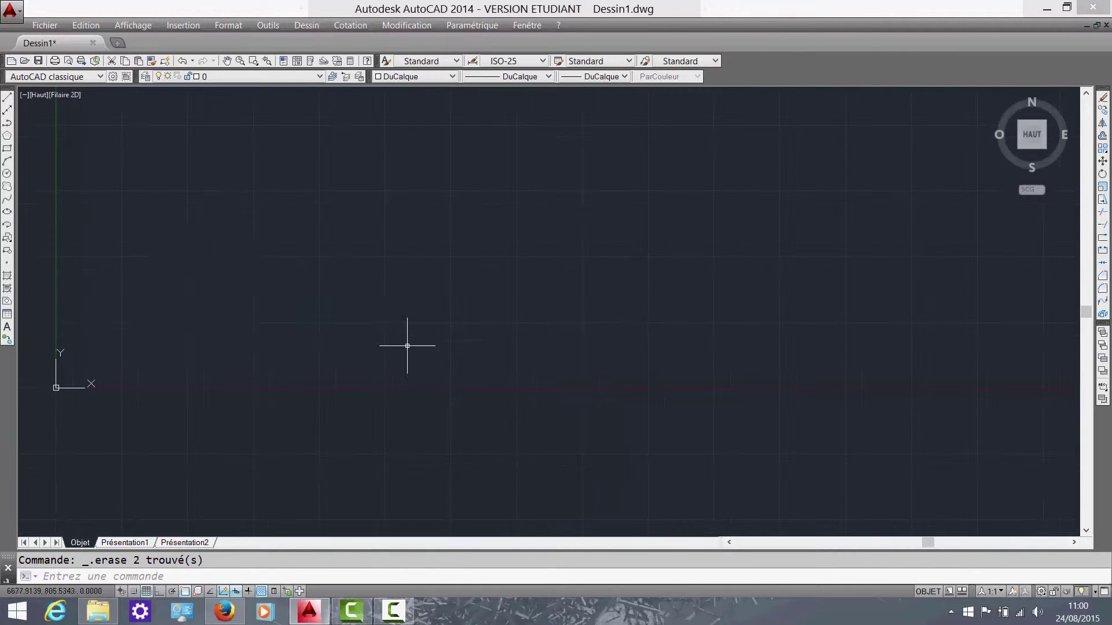
- Browse the ANSI, ISO, other predefined and custom hatch patterns, then close the hatch settings without applying one
click(7, 276)
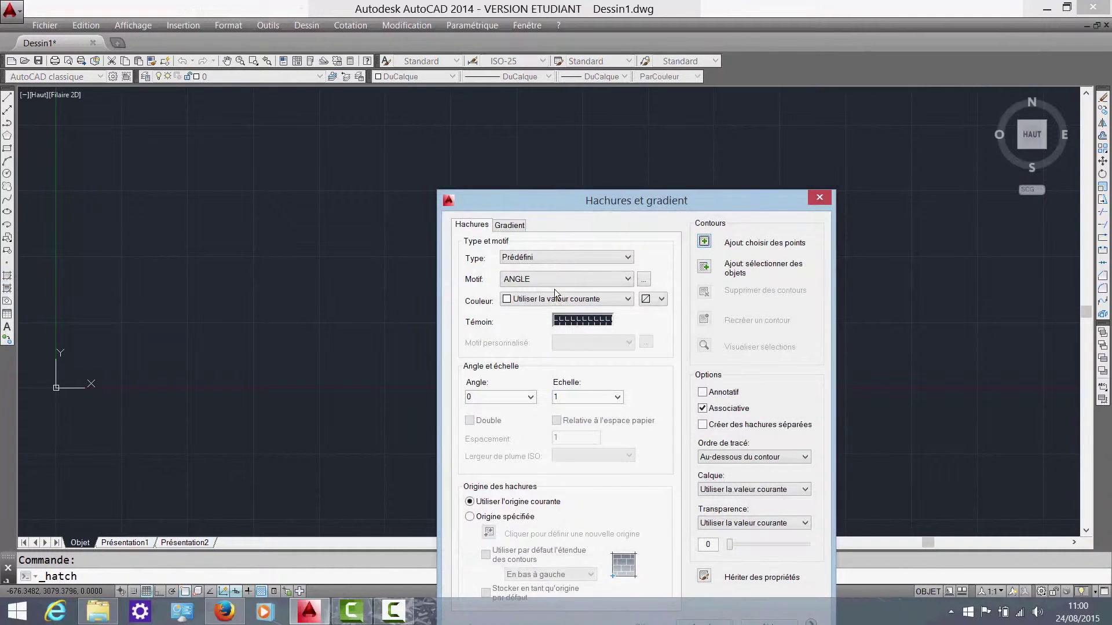
click(559, 321)
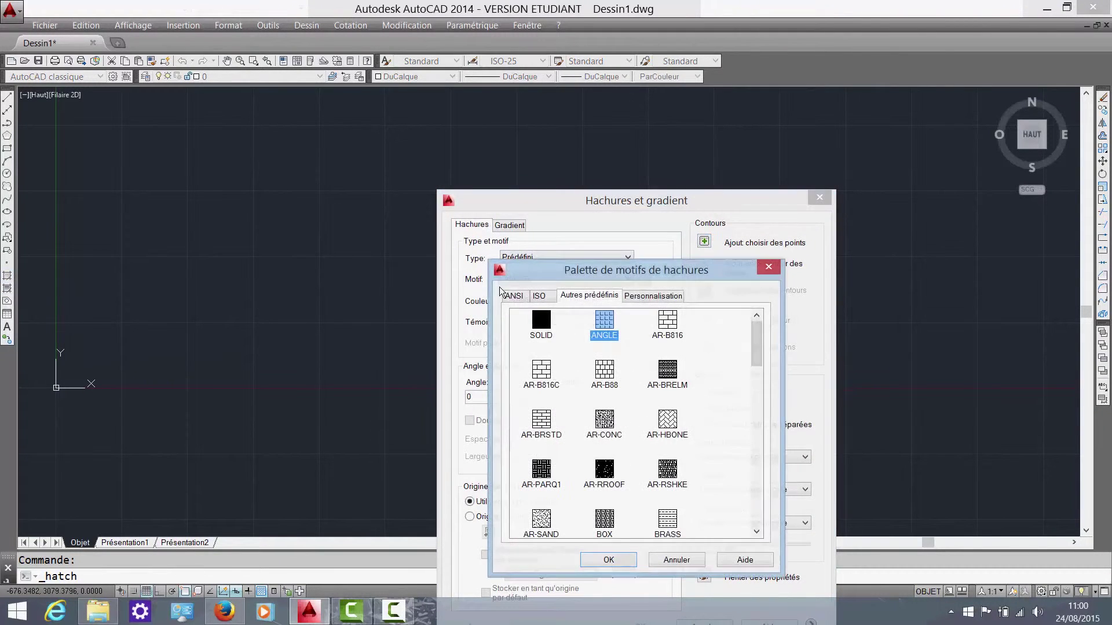
click(514, 296)
click(551, 298)
click(569, 298)
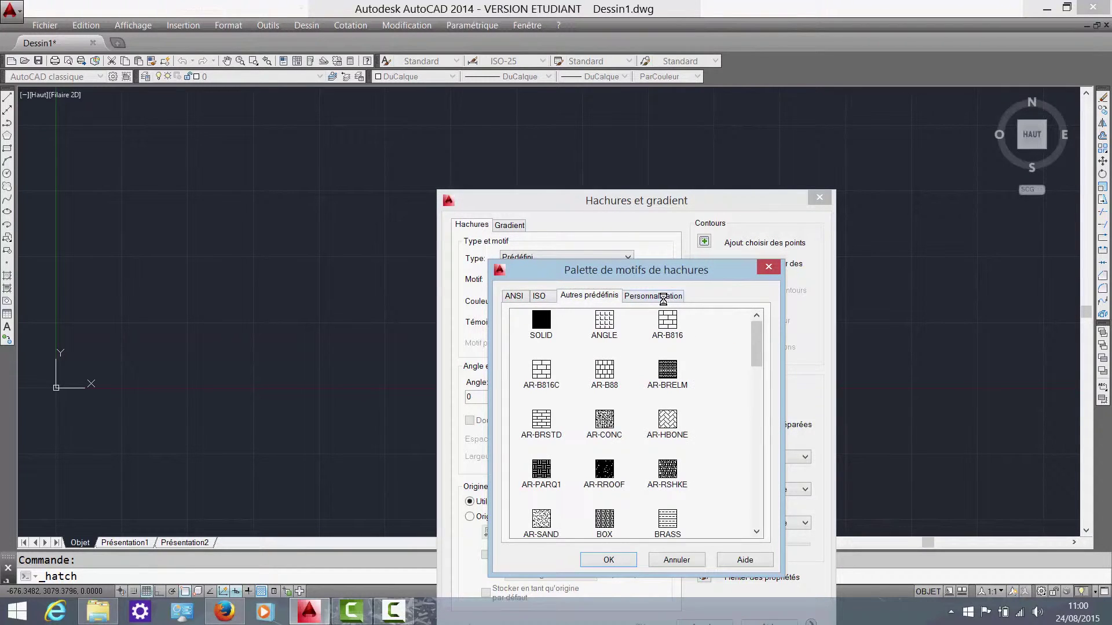
mouse_move(631, 334)
mouse_down()
mouse_move(634, 522)
mouse_move(649, 325)
mouse_up()
click(576, 296)
drag(755, 345, 723, 313)
click(776, 268)
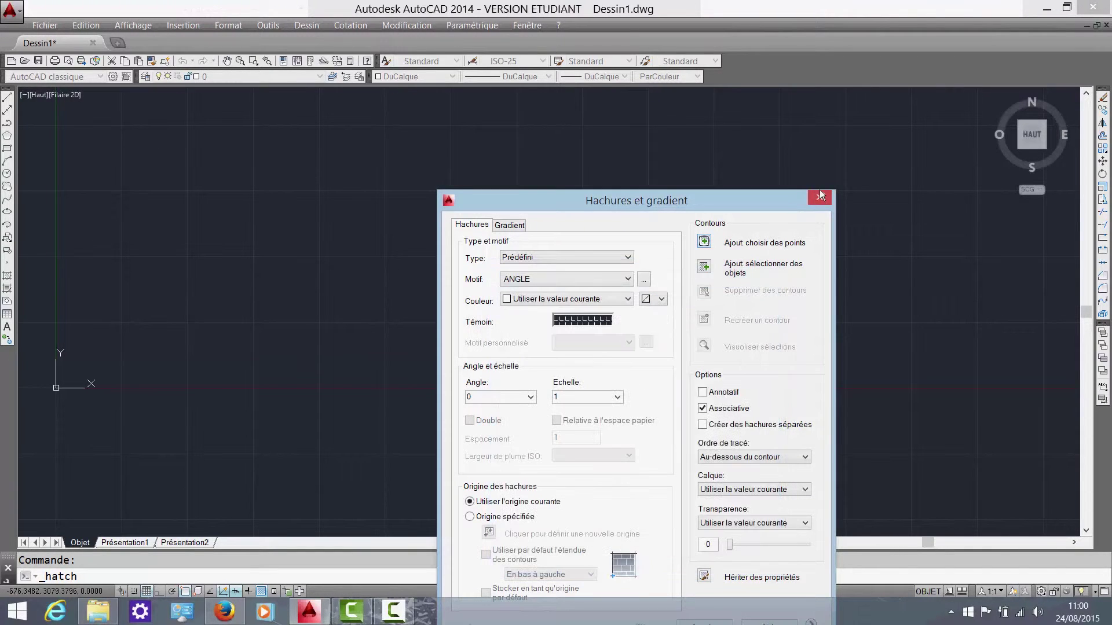
click(818, 198)
- Draw a wide rectangle in the empty area to the upper right of the origin
text(rec)
key(Return)
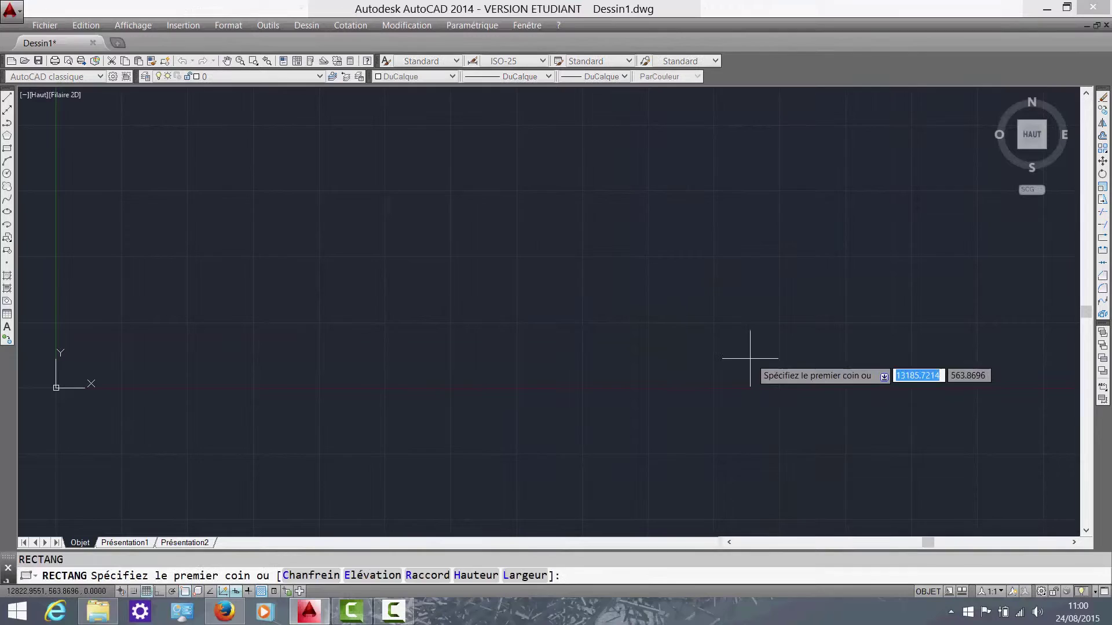
click(754, 358)
- Hatch the inside of the rectangle with the AR-CONC pattern at scale 1 and angle 0
click(8, 277)
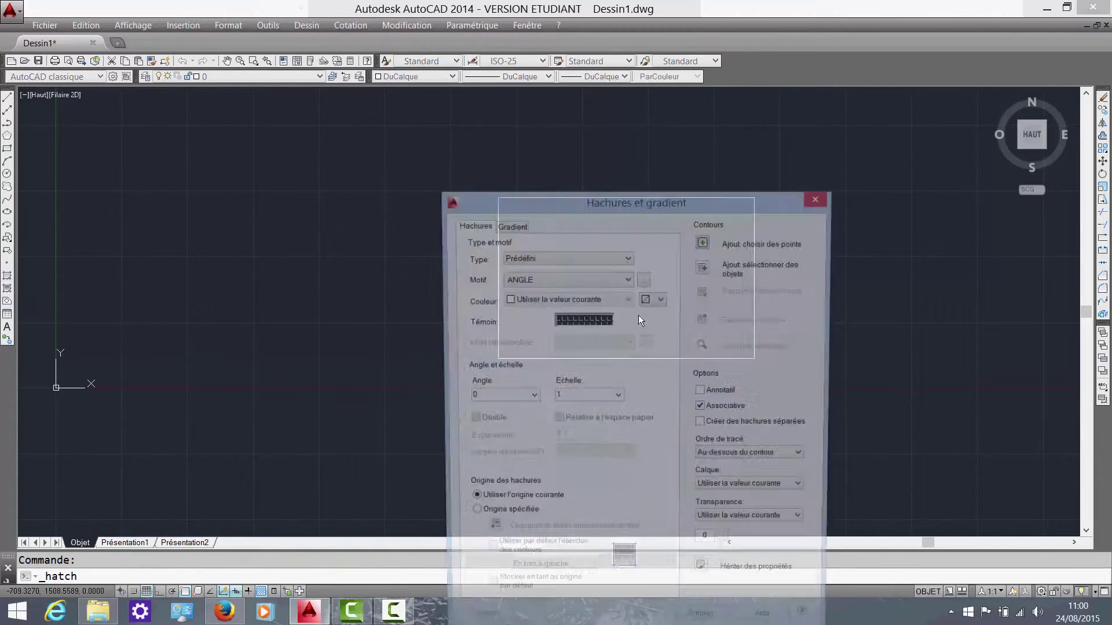
click(571, 318)
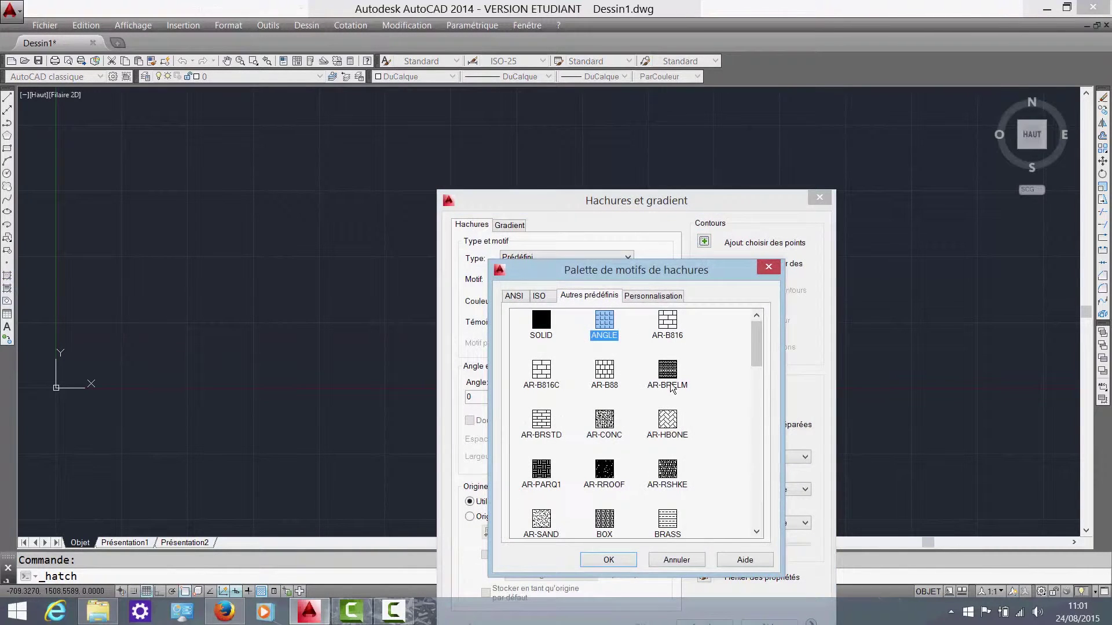
click(600, 435)
click(609, 559)
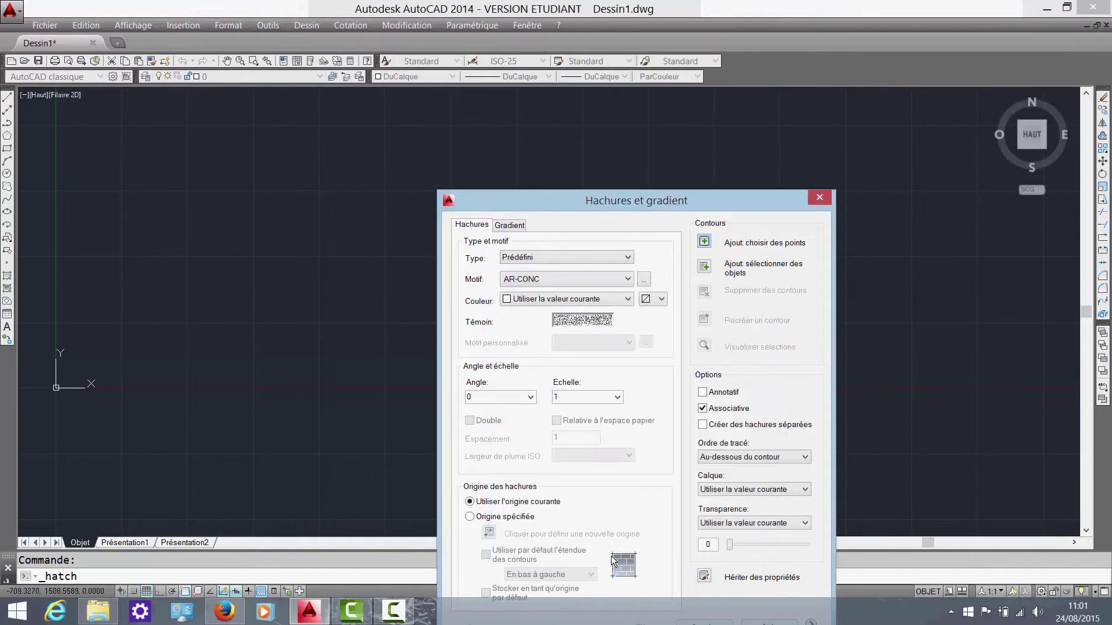
click(705, 242)
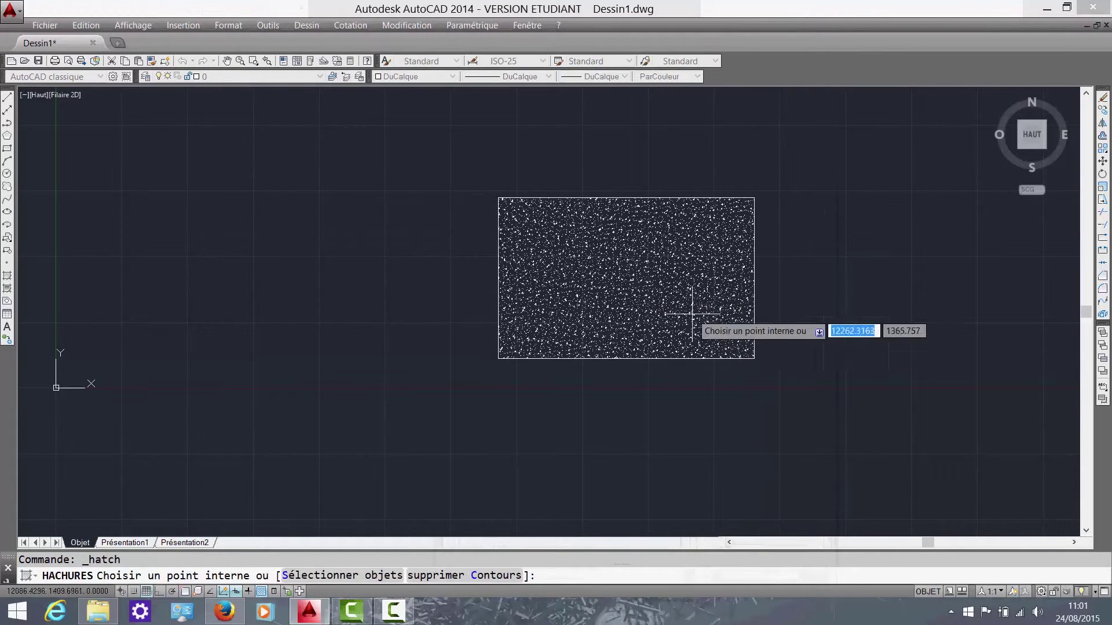
key(Return)
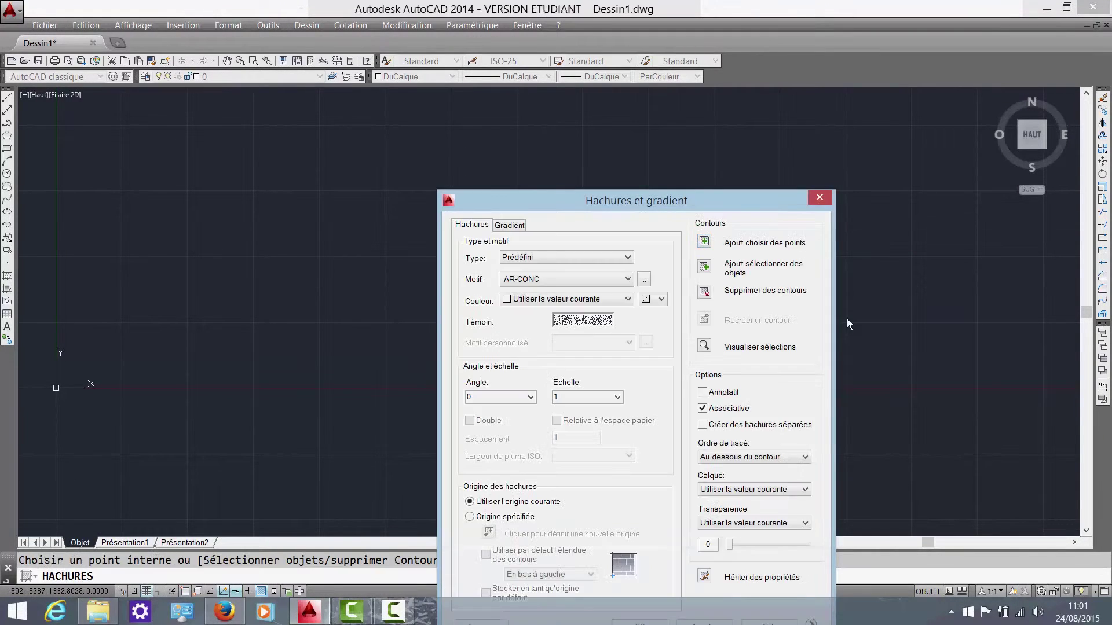
key(Return)
- Inspect the concrete hatch up close, then erase the rectangle and its hatch with a crossing window
scroll(616, 292, up, 6)
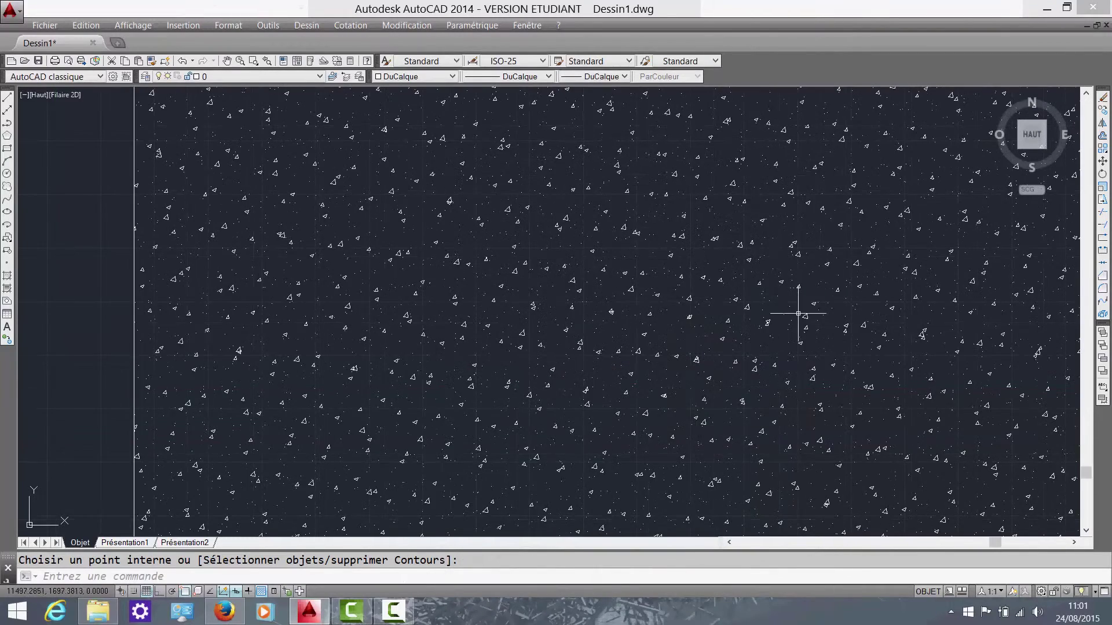
drag(798, 314, 610, 202)
scroll(440, 400, down, 2)
scroll(584, 338, down, 2)
key(Escape)
middle_drag(795, 418, 786, 364)
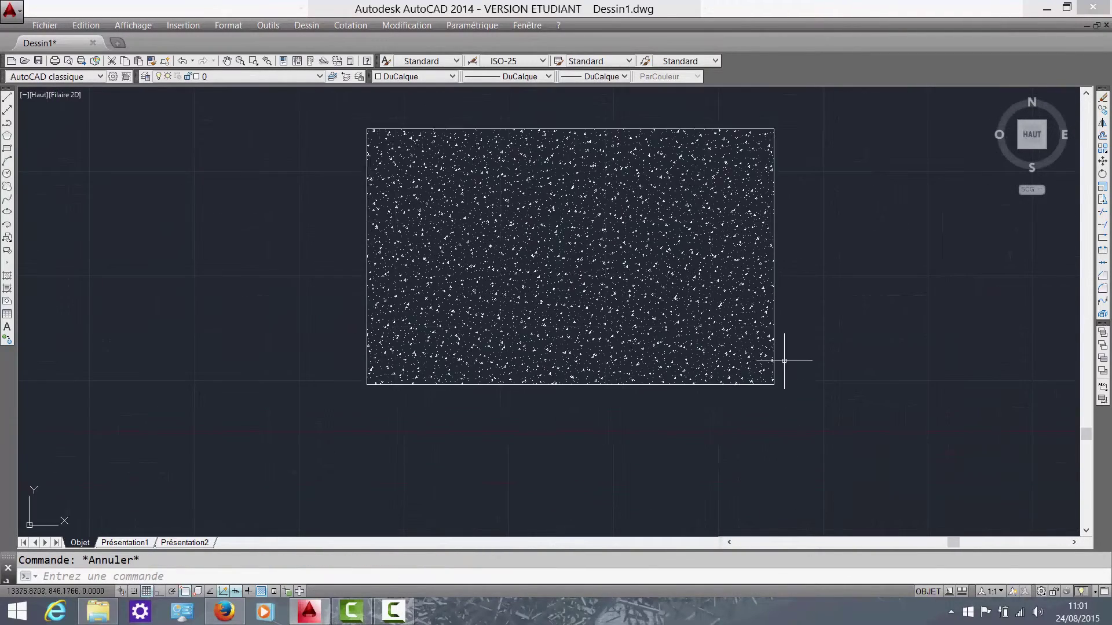
scroll(787, 364, down, 2)
click(824, 432)
click(472, 176)
key(Delete)
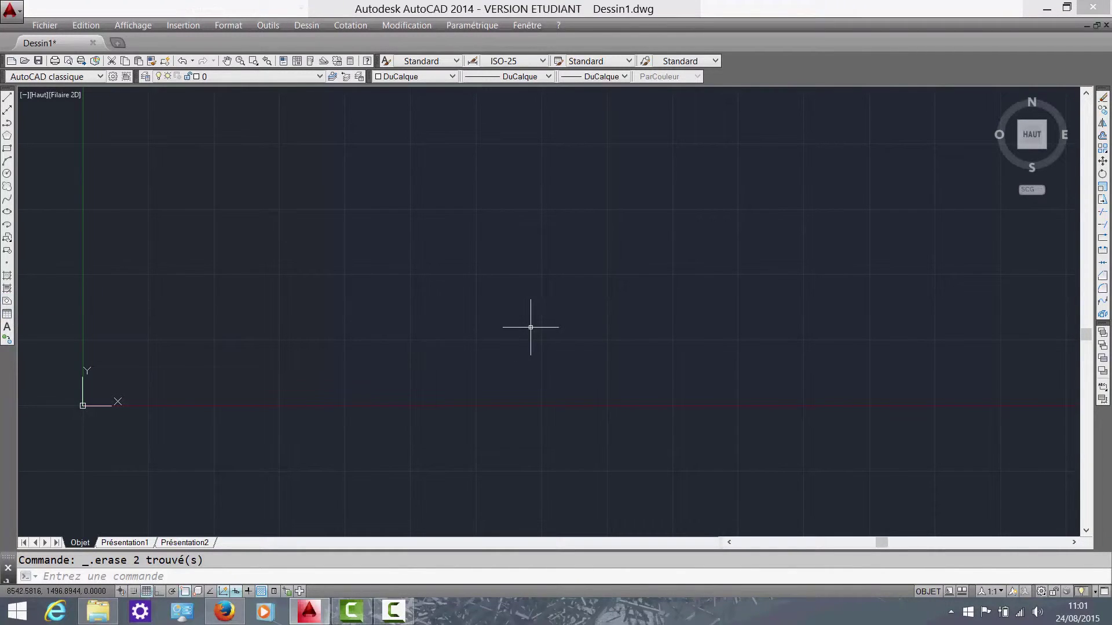
- Draw a closed, irregular six-sided outline with the Line tool, snapping the last segment to the start point
text(l)
key(Return)
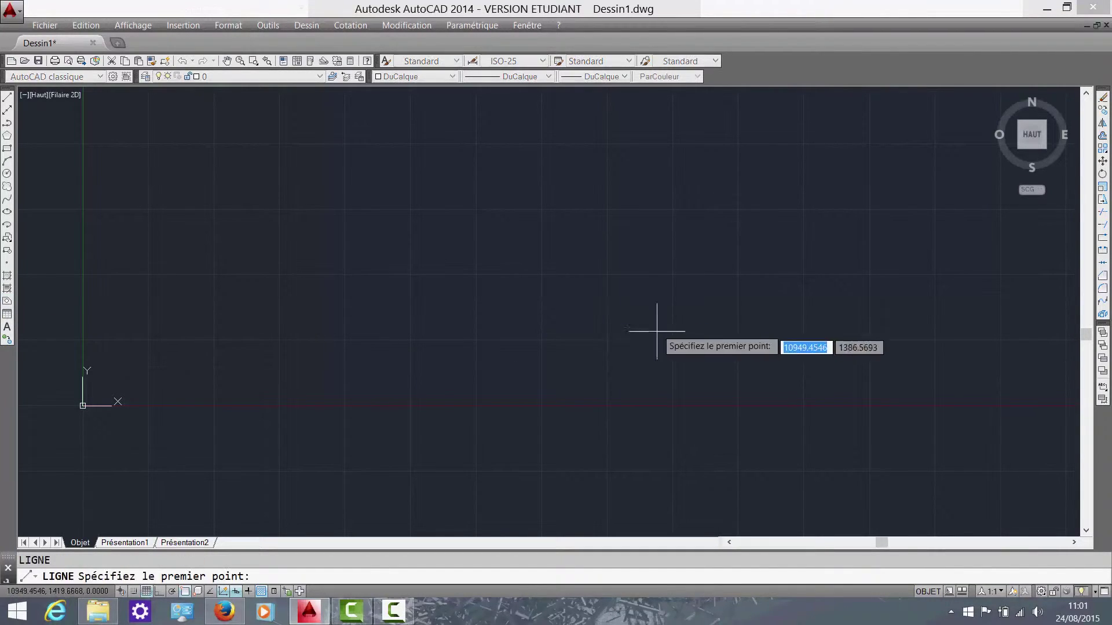
click(702, 277)
click(588, 342)
click(440, 258)
click(508, 171)
click(708, 176)
click(724, 250)
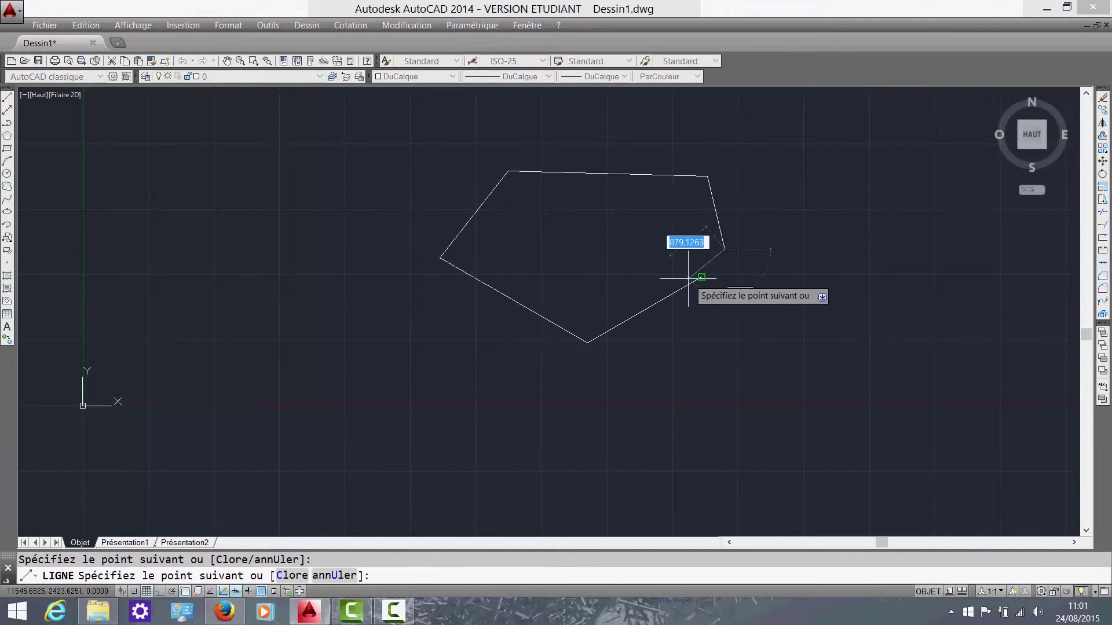
click(701, 277)
key(Escape)
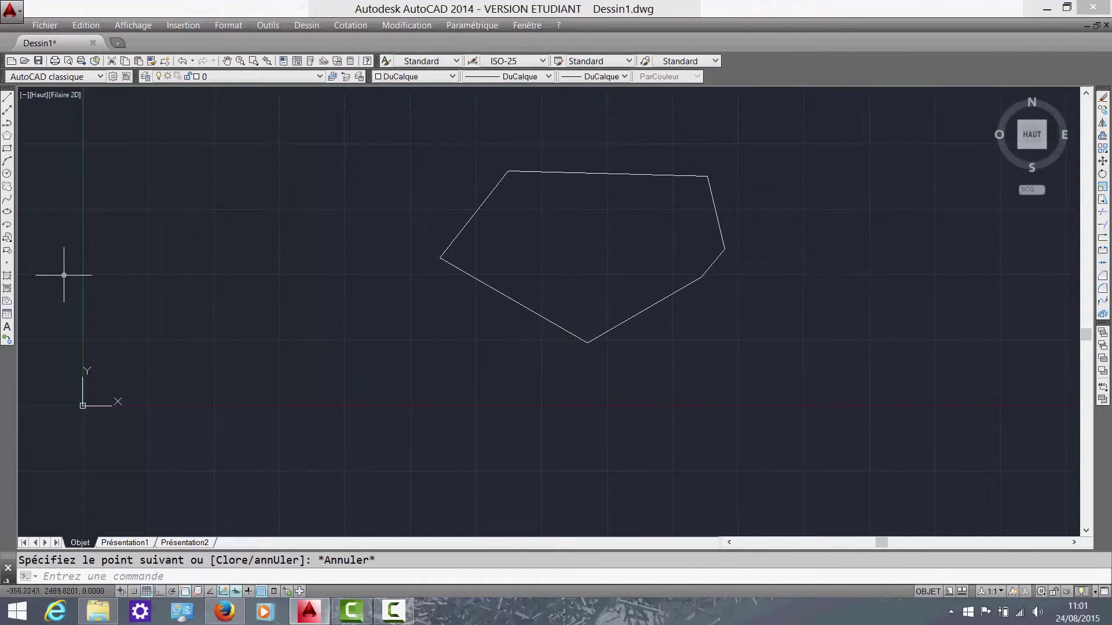
- Convert the six connected lines of the closed outline into a region
click(6, 302)
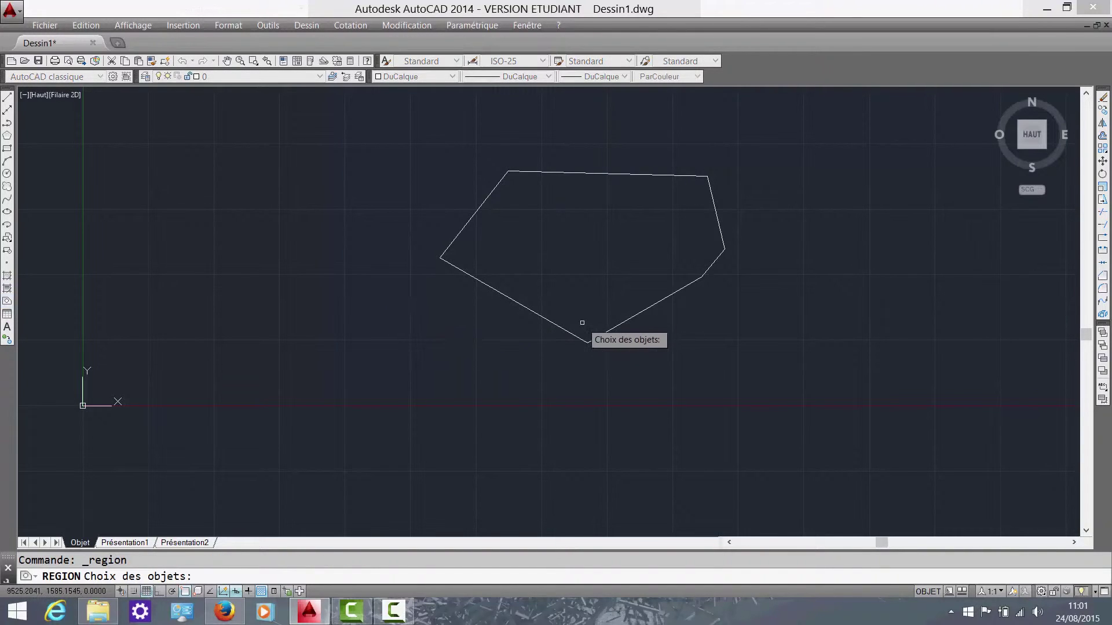
click(558, 324)
click(669, 296)
click(717, 262)
click(721, 234)
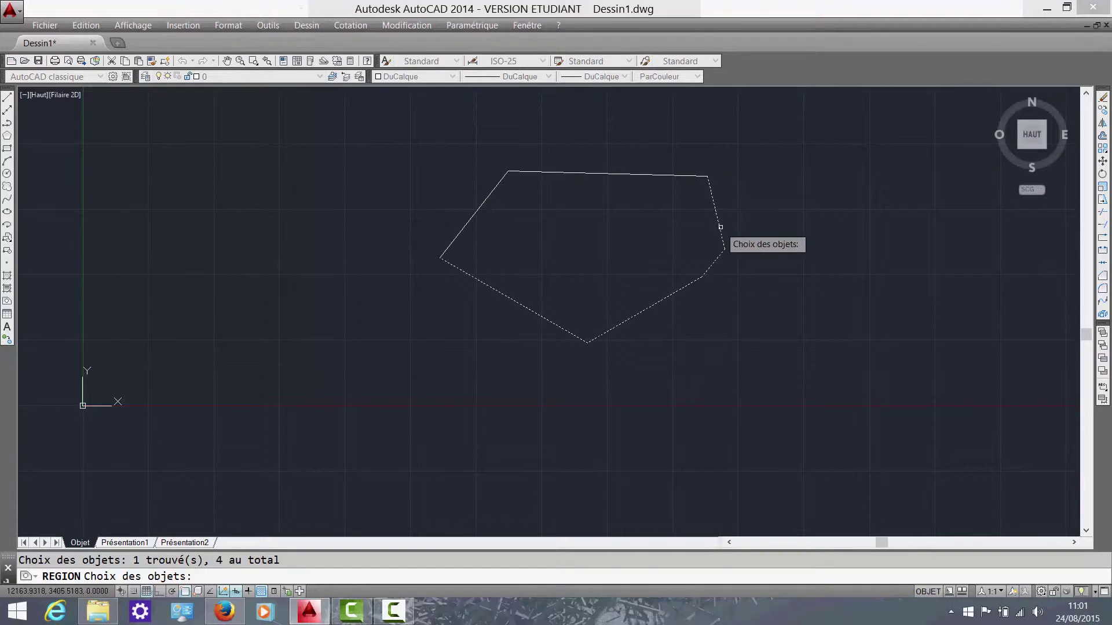
click(623, 173)
click(492, 191)
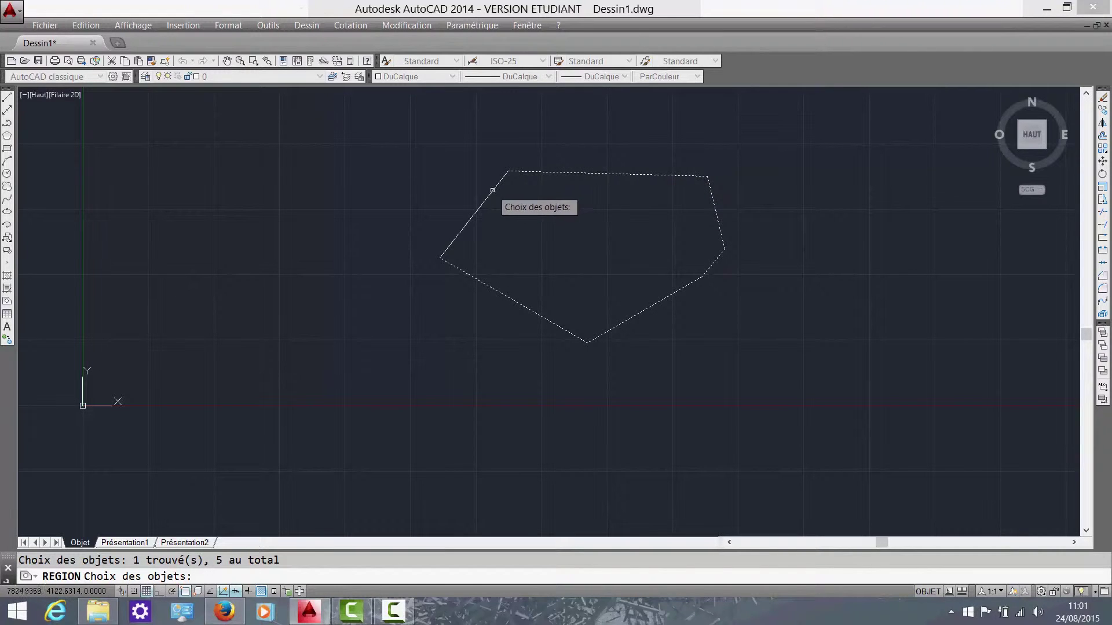
key(Return)
- Select the region by its edges and with crossing windows to check that it behaves as one object, then deselect it
click(460, 209)
click(464, 215)
key(Escape)
click(713, 320)
click(644, 296)
key(Escape)
click(772, 359)
click(413, 127)
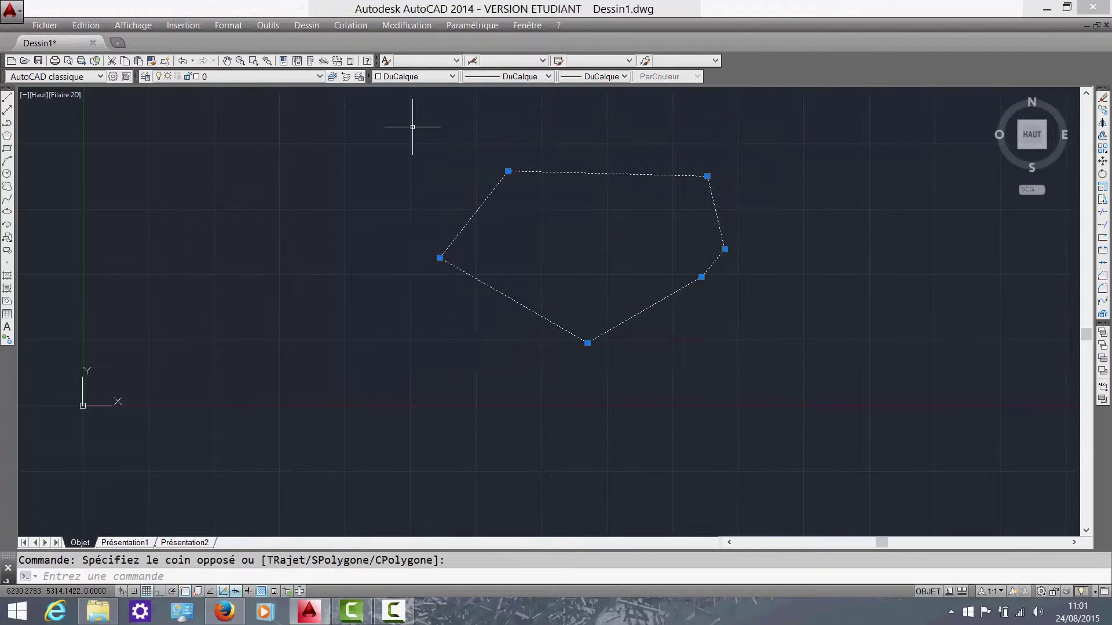
key(Escape)
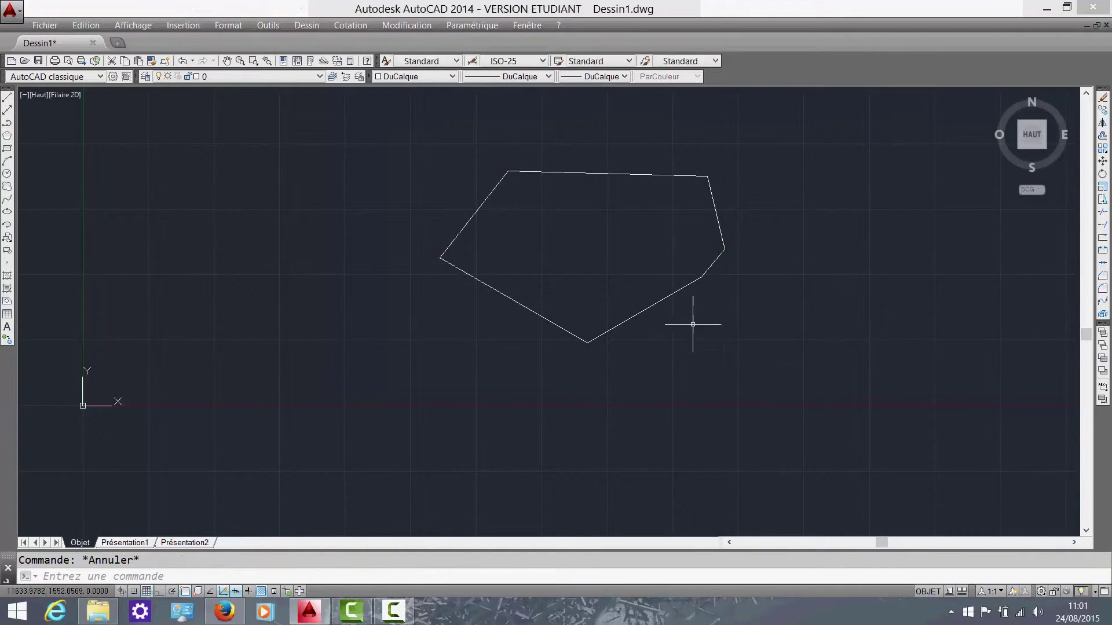
- Draw an open outline of five connected line segments to the right of the region
middle_drag(689, 318, 479, 315)
text(l)
key(Return)
click(860, 364)
click(699, 267)
click(786, 185)
click(929, 282)
click(861, 413)
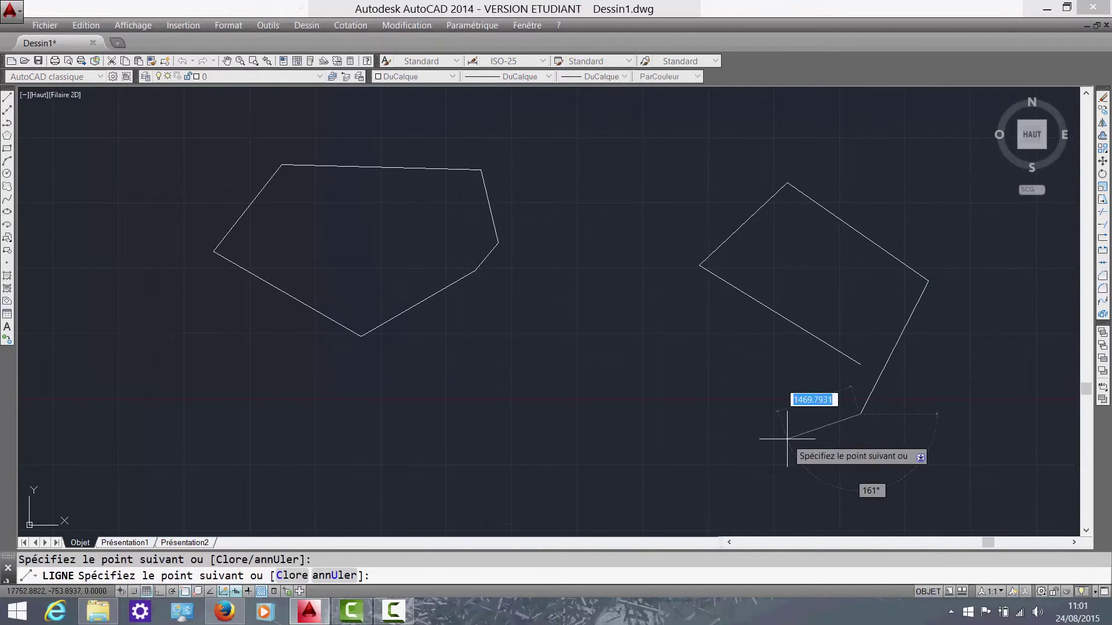
click(787, 439)
key(Escape)
- Erase the open line outline and then the region, selecting each with a crossing window
click(903, 458)
click(628, 202)
key(Escape)
click(926, 434)
click(681, 192)
key(Delete)
click(538, 347)
click(436, 218)
key(Delete)
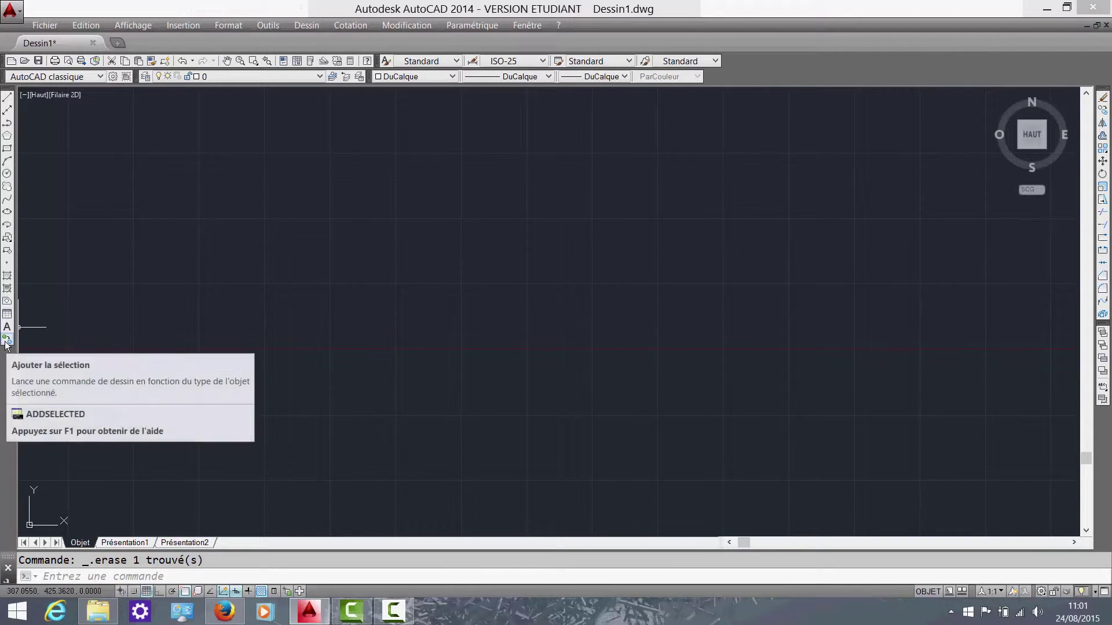
- Draw a large open outline of five connected line segments, ending with a short slanted segment at the lower right
scroll(504, 400, down, 9)
middle_drag(700, 339, 504, 327)
text(l)
key(Return)
click(715, 340)
click(445, 235)
click(640, 142)
click(923, 165)
click(961, 313)
key(Escape)
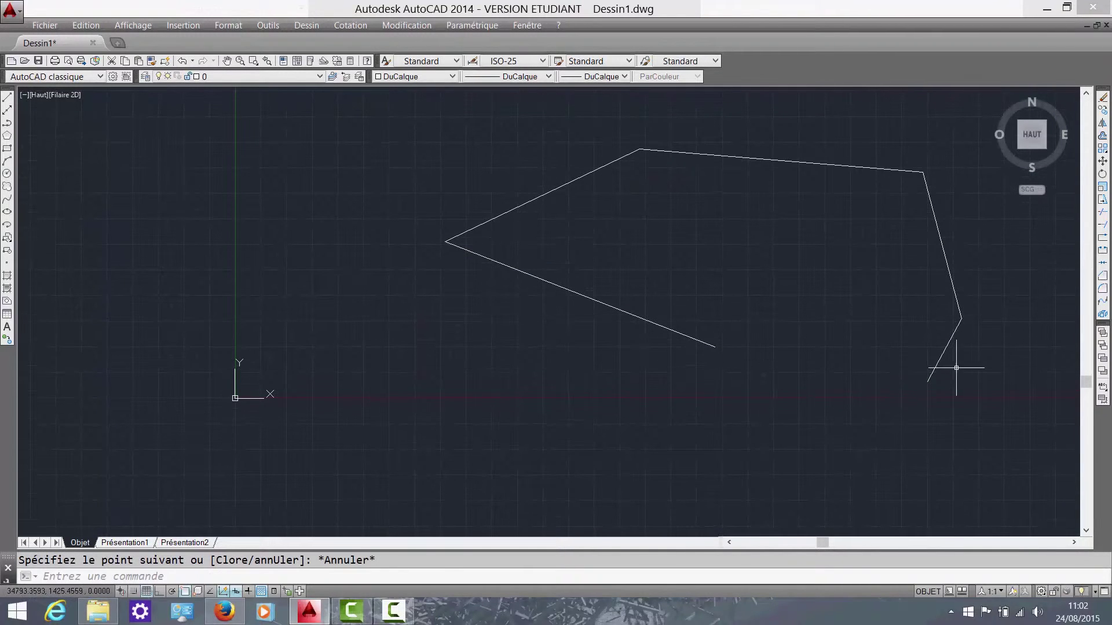
- Demonstrate crossing selection on the outline's right-hand segments, then clear the selection
click(973, 385)
click(859, 330)
scroll(878, 320, up, 2)
middle_drag(1036, 263, 917, 307)
click(922, 275)
click(782, 227)
middle_drag(743, 234, 785, 274)
key(Escape)
middle_drag(779, 344, 693, 350)
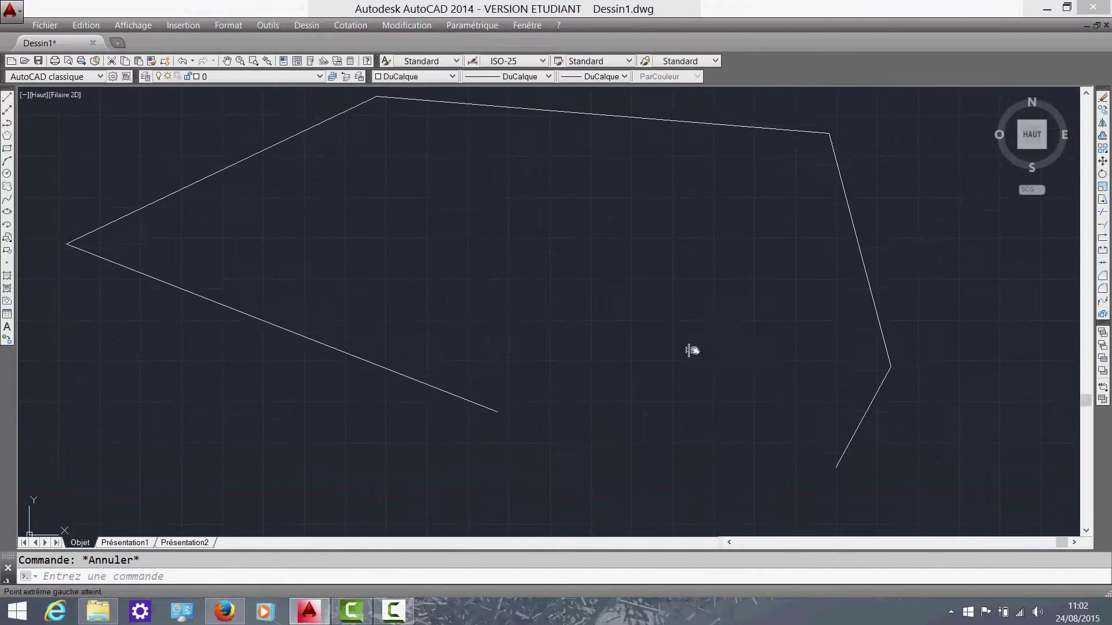
- Compare a right-to-left crossing window with a left-to-right selection window inside the outline, cancelling each
click(734, 368)
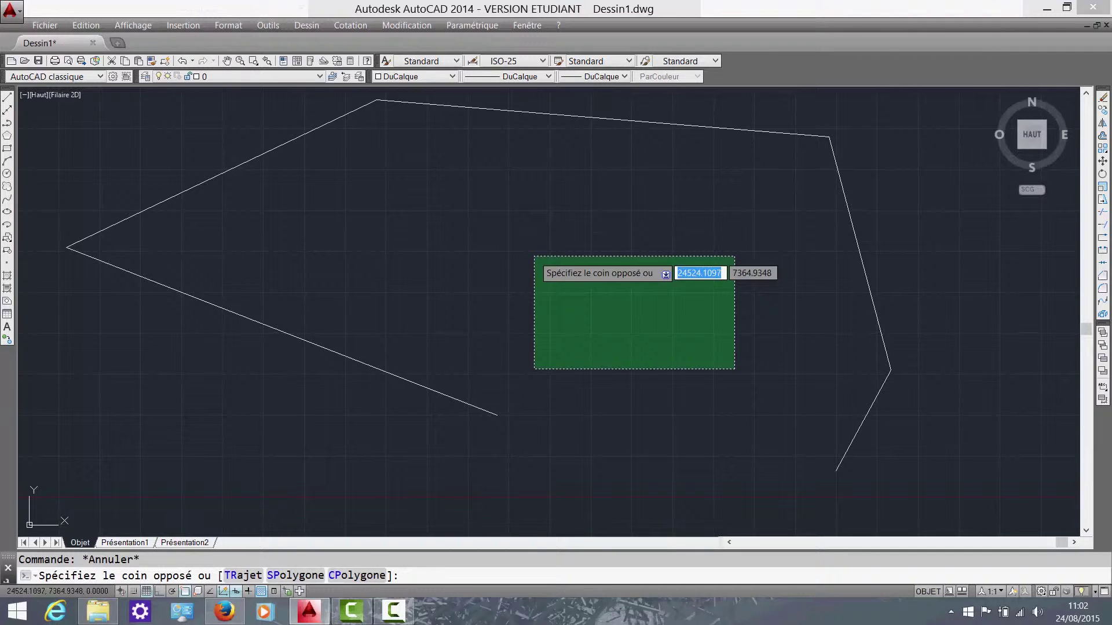
key(Escape)
click(526, 224)
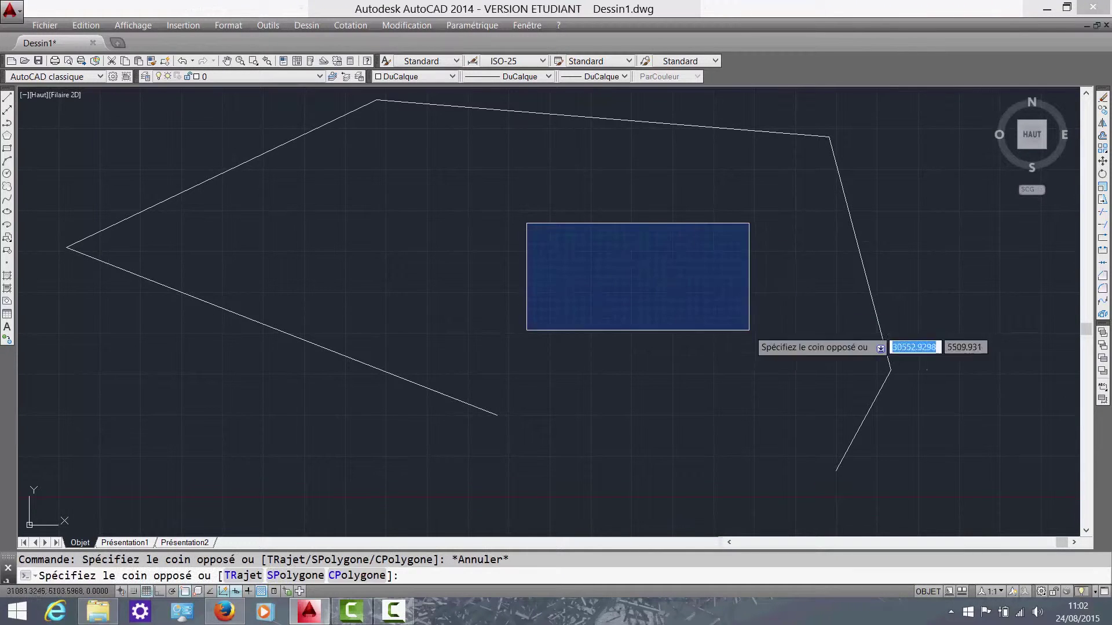
key(Escape)
- Test left-to-right windows that only partly enclose the short end segment, then a crossing window over it
middle_drag(789, 352, 790, 274)
click(777, 310)
click(921, 417)
click(764, 297)
click(888, 392)
click(888, 393)
click(770, 325)
key(Escape)
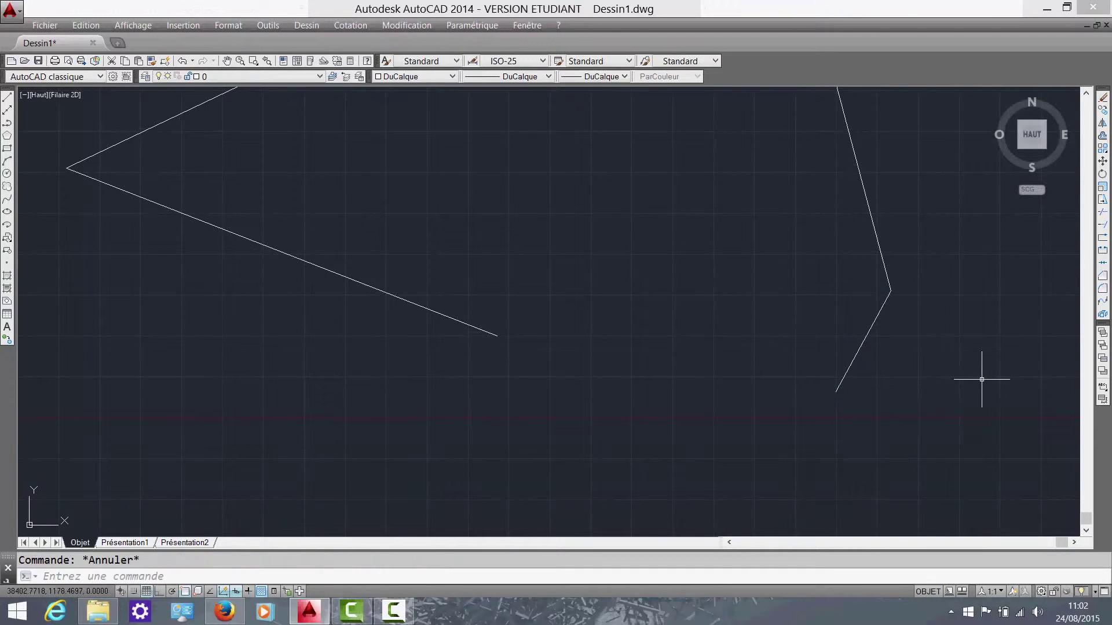
- Select the short end segment twice with right-to-left crossing windows, clearing the selection each time
click(961, 422)
click(721, 328)
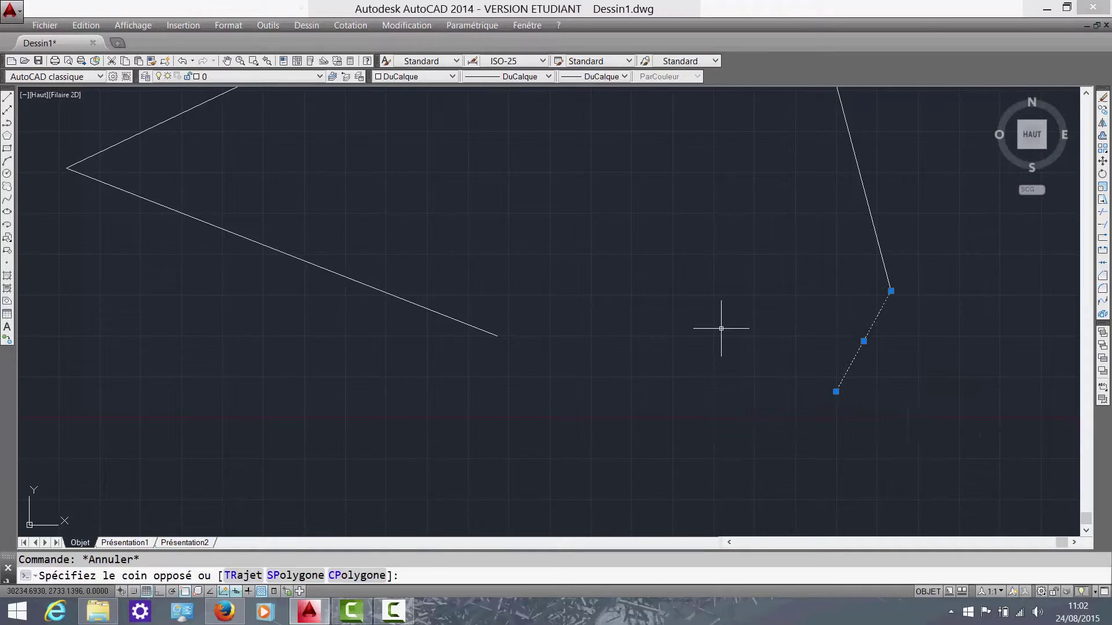
key(Escape)
click(910, 413)
click(783, 328)
scroll(604, 380, down, 3)
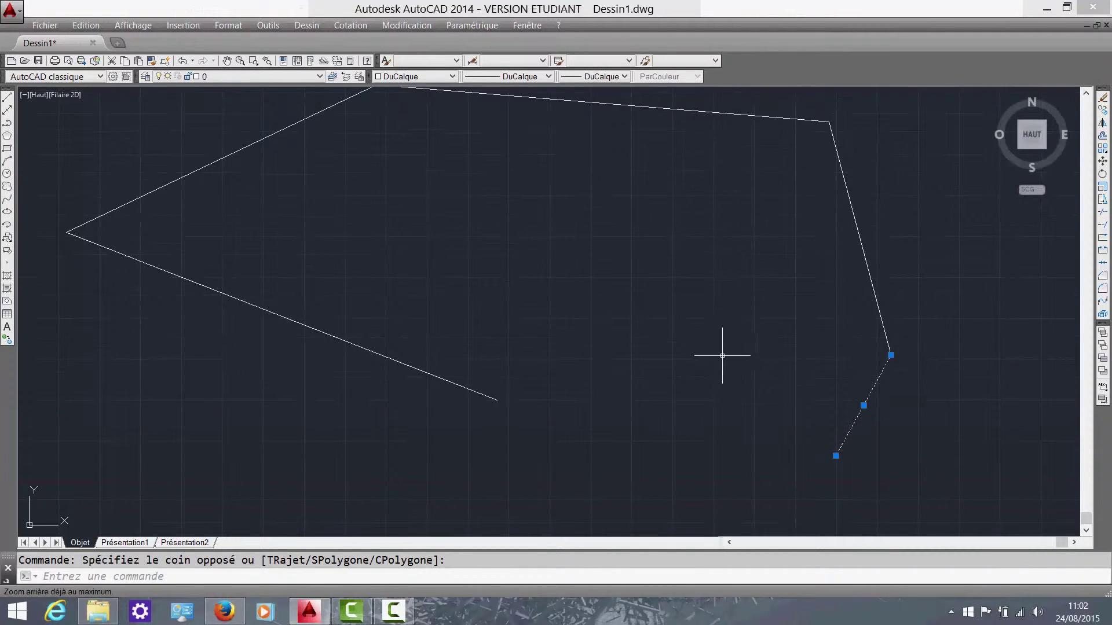
middle_drag(722, 355, 792, 384)
key(Escape)
middle_drag(851, 409, 835, 343)
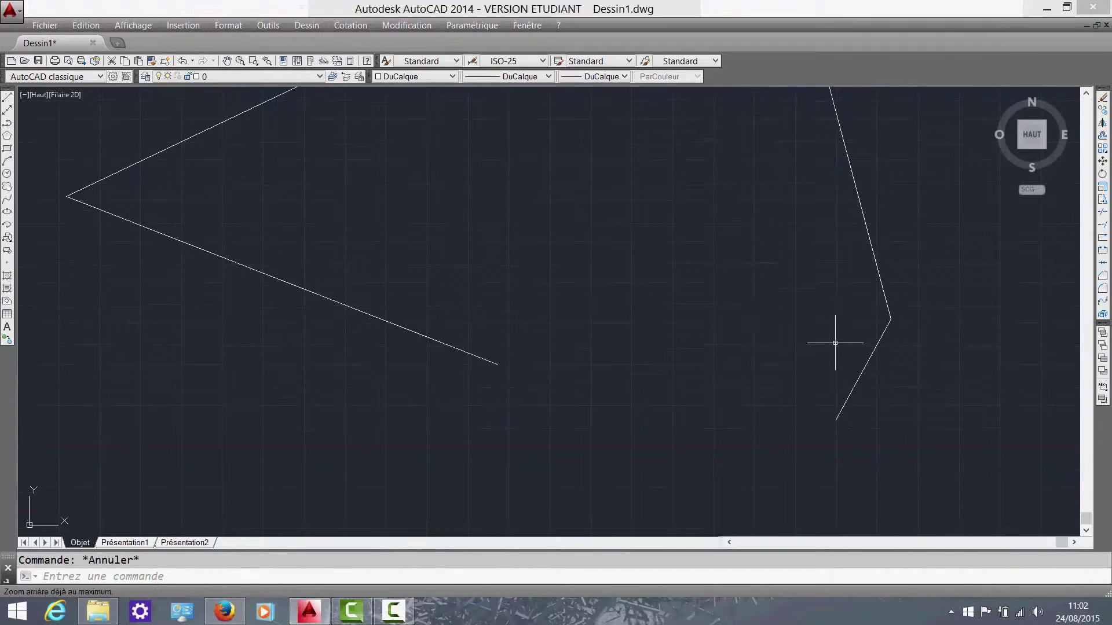
- Select the short end segment repeatedly with left-to-right windows that fully enclose it
click(722, 228)
click(926, 445)
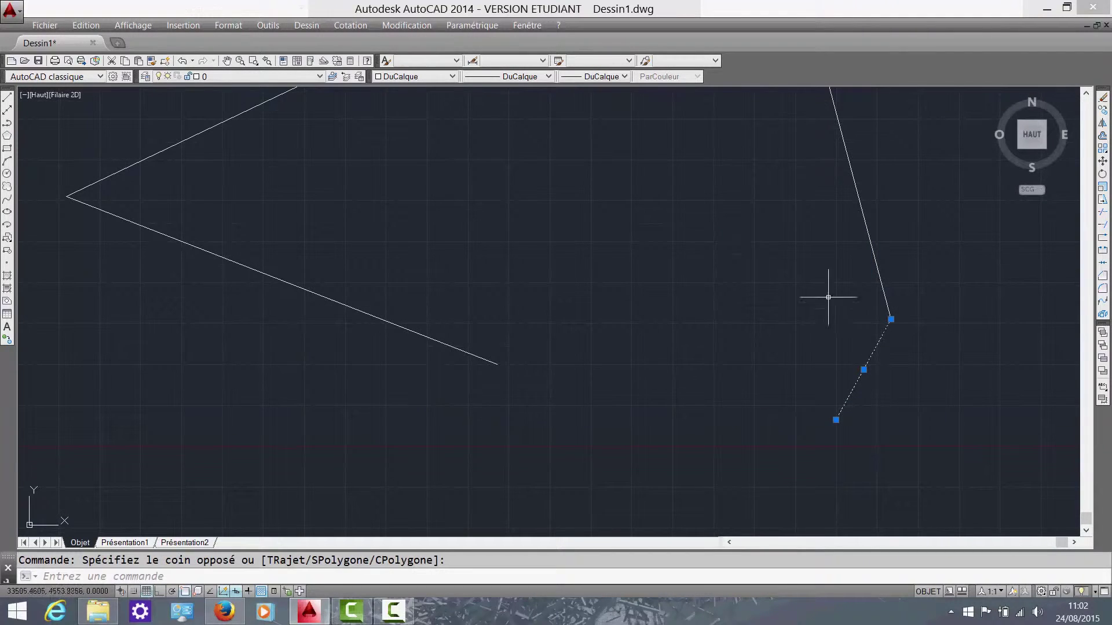
click(710, 255)
click(950, 450)
key(Escape)
click(737, 253)
click(933, 450)
middle_drag(781, 221, 793, 299)
middle_drag(836, 267, 849, 271)
middle_drag(926, 388, 905, 415)
- Draw a wide right-to-left crossing window over the lower part of the outline, then clear the selection
click(955, 458)
click(559, 271)
key(Escape)
- Regenerate the drawing to lift the zoom limit, then zoom out and centre the whole outline
middle_drag(723, 411, 886, 462)
scroll(746, 326, up, 2)
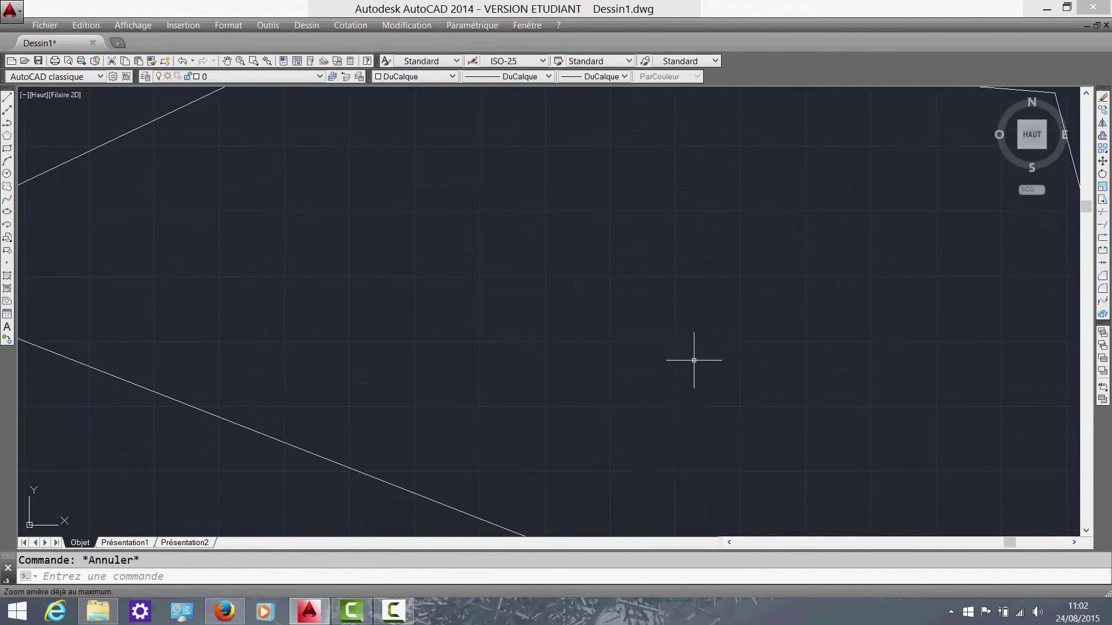
click(132, 25)
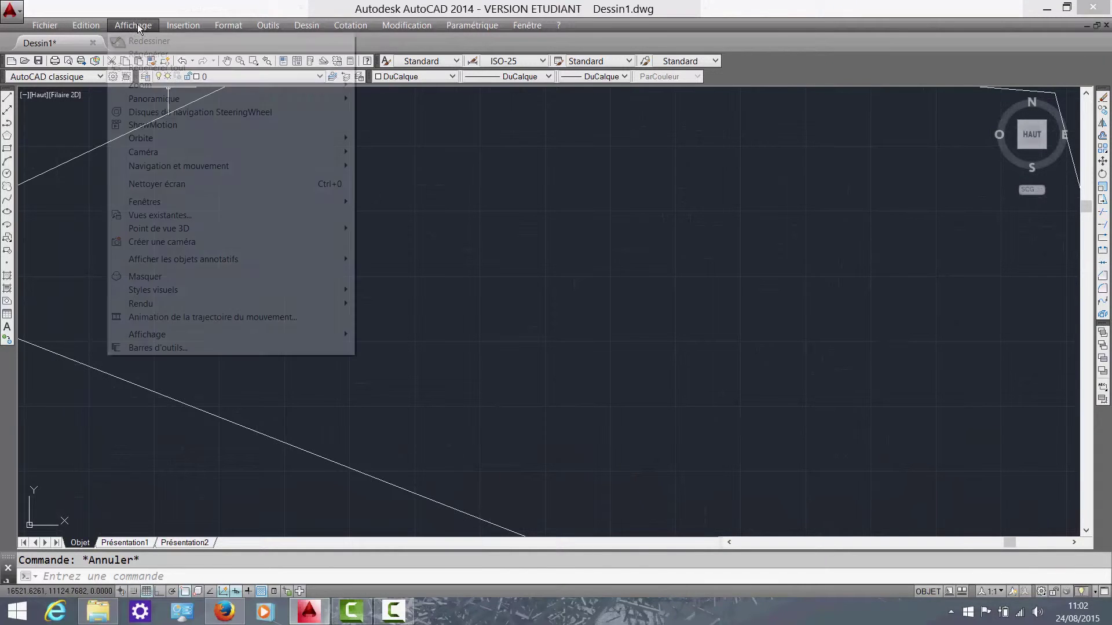
click(148, 58)
scroll(497, 247, down, 2)
middle_drag(417, 291, 581, 310)
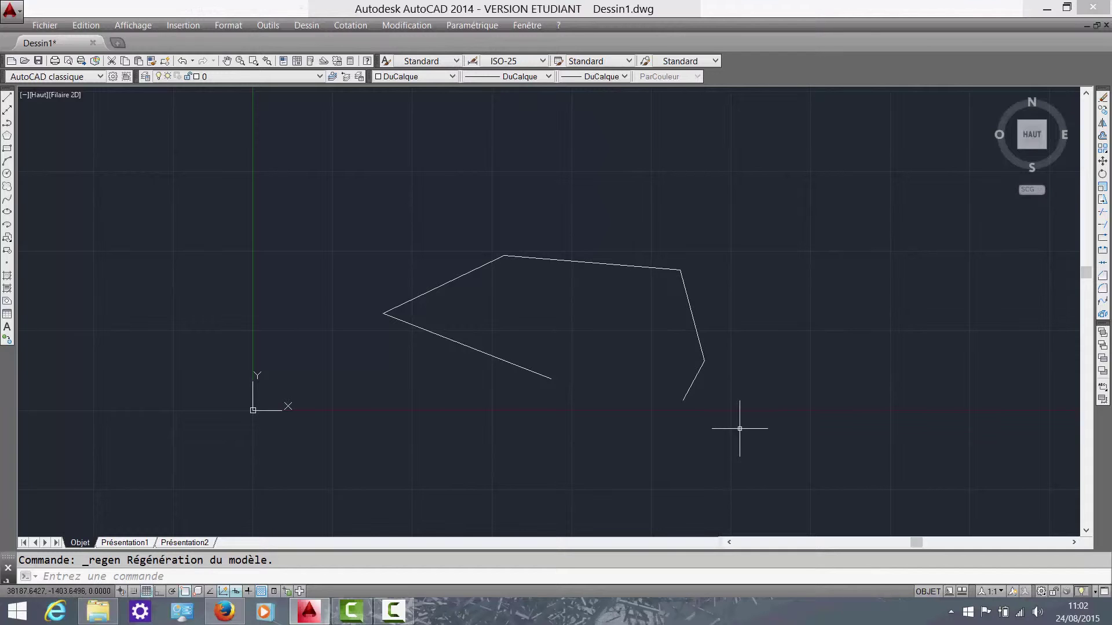
- Erase the whole five-segment outline by selecting it with one right-to-left crossing window
click(819, 428)
click(379, 233)
key(Delete)
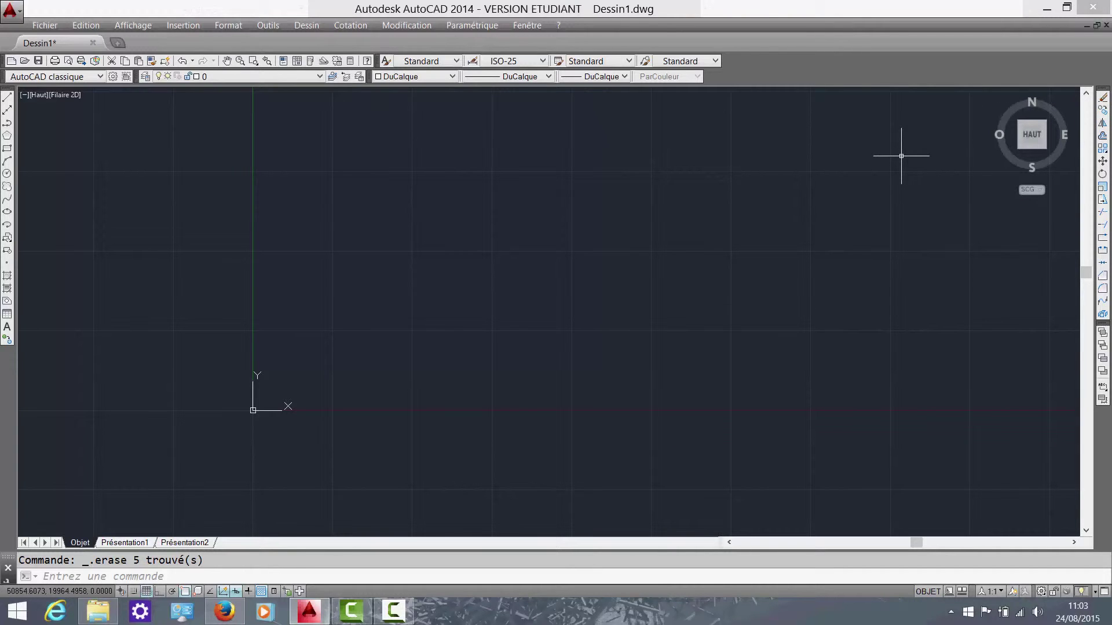
- Draw a horizontal rectangle from its lower-right corner to its upper-left corner, above and to the right of the origin
text(rec)
key(Return)
click(639, 310)
click(425, 207)
key(Escape)
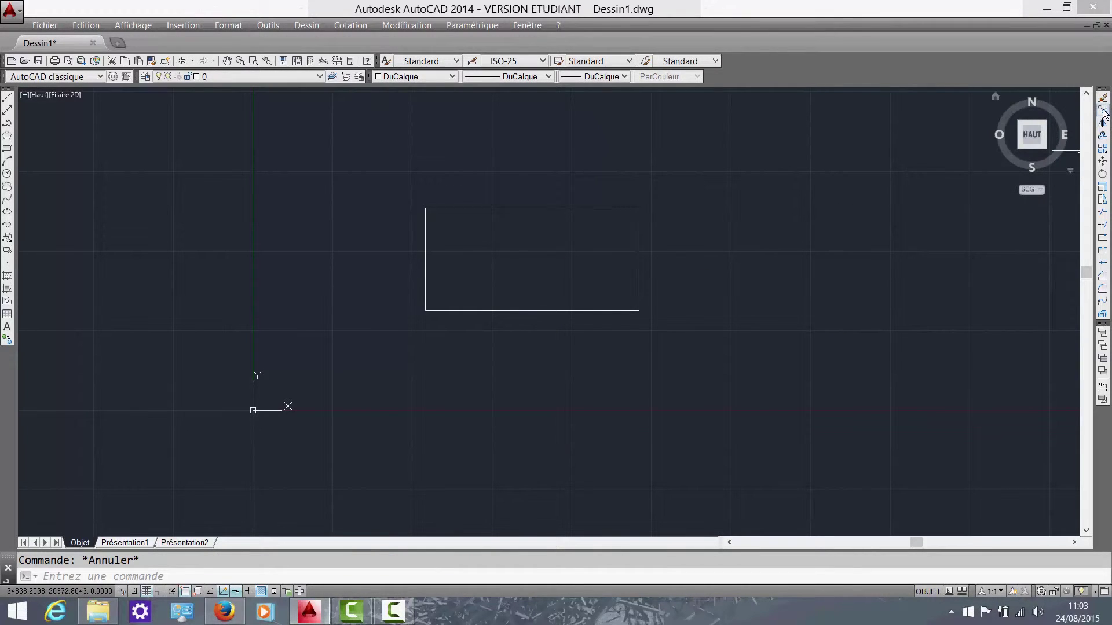
- Copy the rectangle from its lower-left corner to three free spots: upper right, lower right and below the original
click(742, 317)
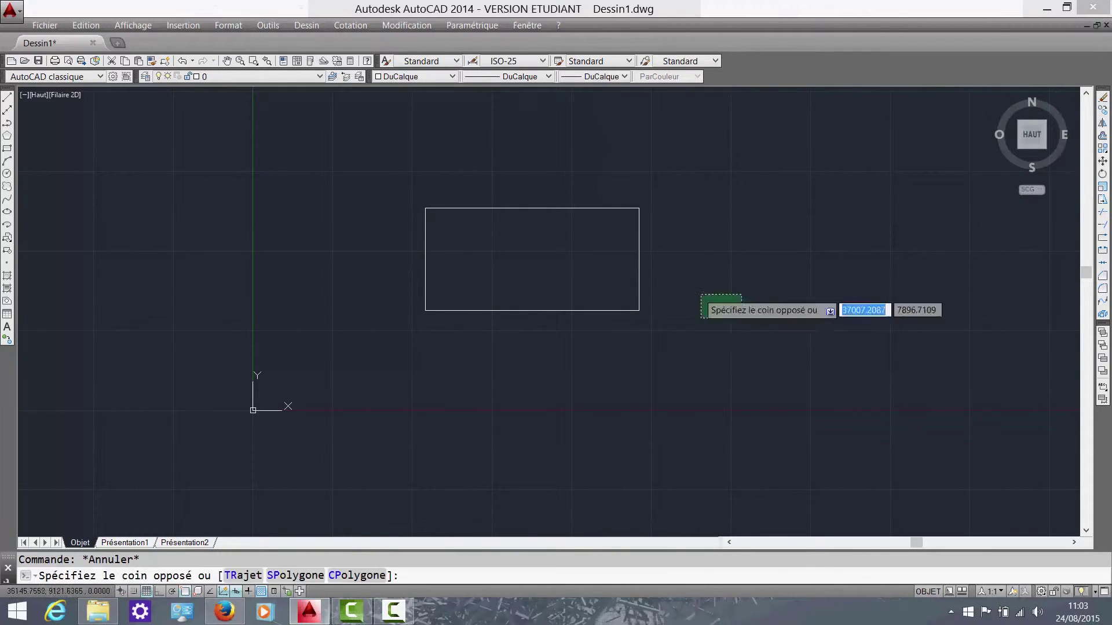
click(634, 290)
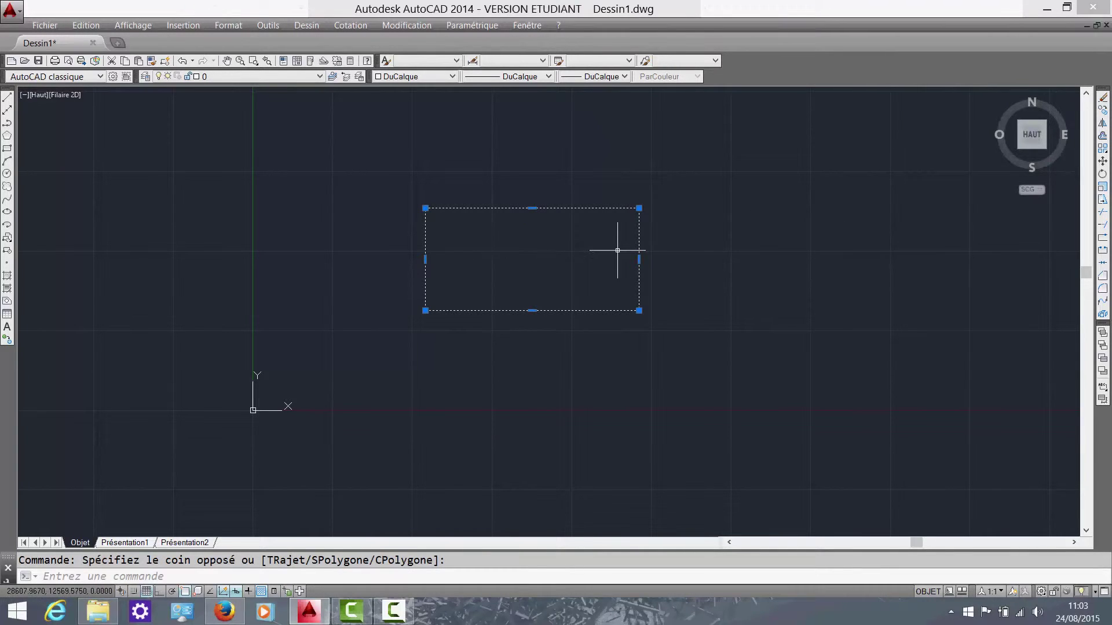
click(1102, 112)
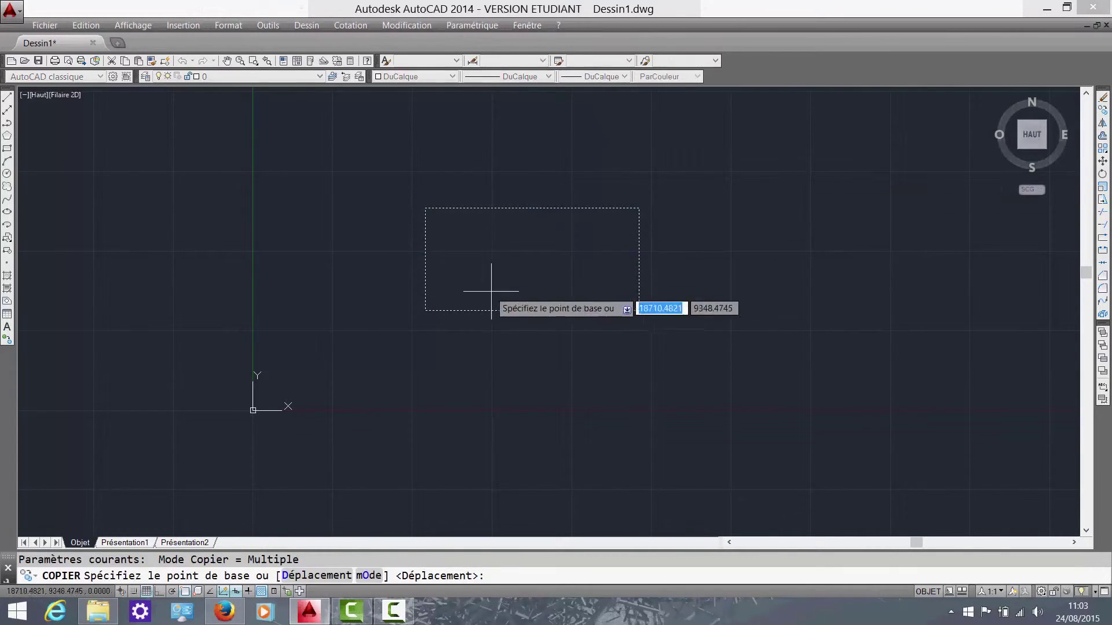
click(426, 311)
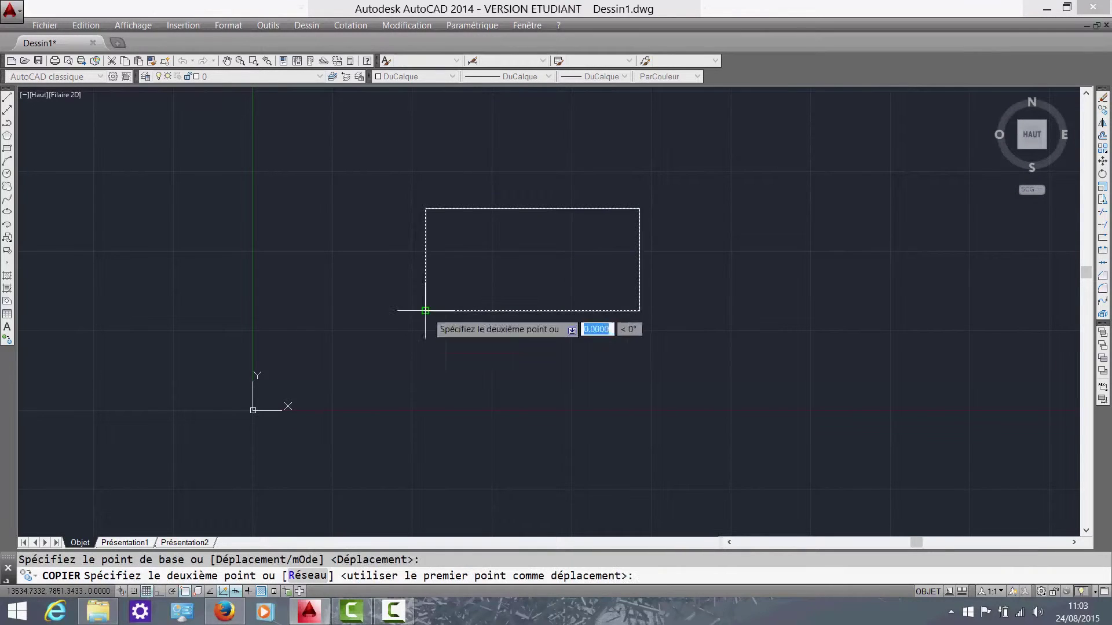
click(758, 282)
click(679, 428)
click(348, 472)
key(Escape)
- Erase the three copies with crossing windows, leaving only the original rectangle
drag(942, 474, 727, 244)
key(Delete)
drag(644, 499, 535, 400)
key(Delete)
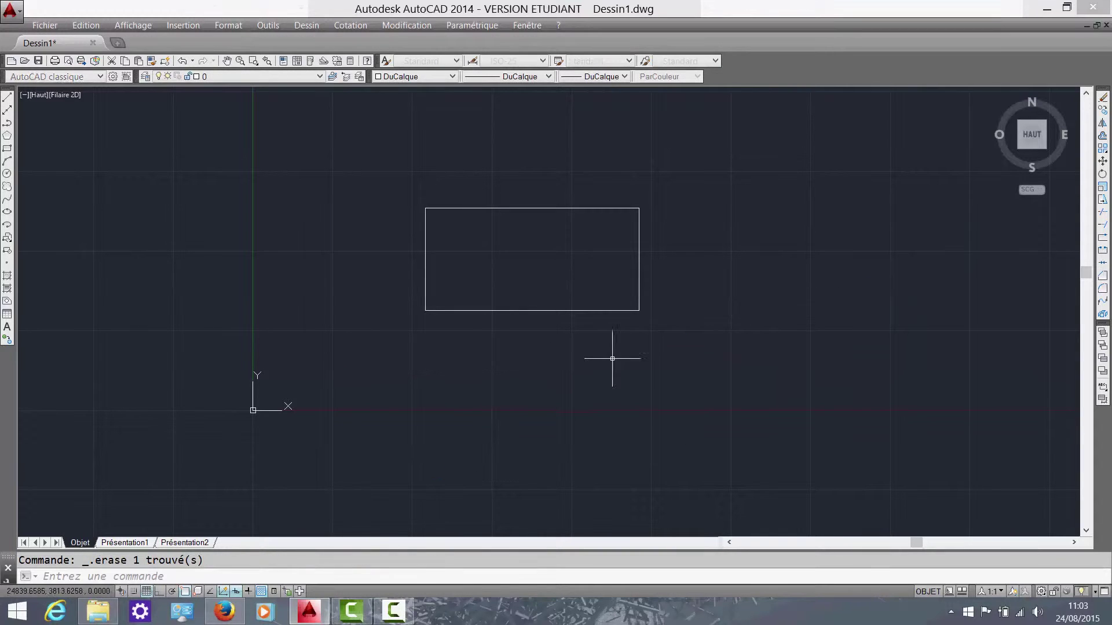
- Mirror the rectangle about a slanted line through its lower-right corner with the source erased, then undo the mirror
drag(643, 314, 558, 202)
click(1104, 124)
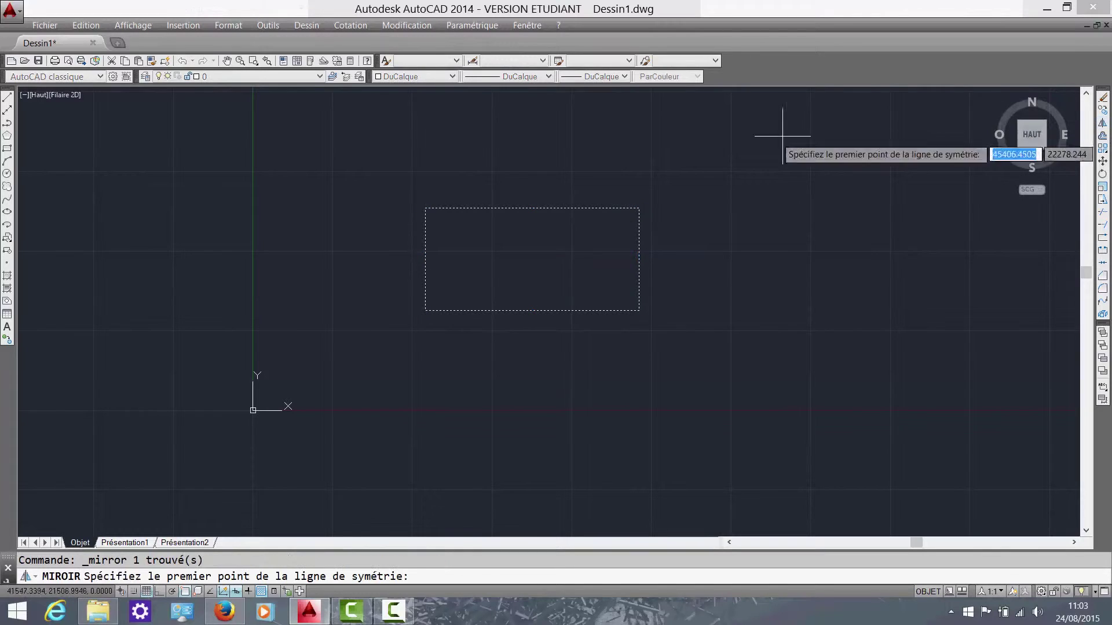
click(638, 310)
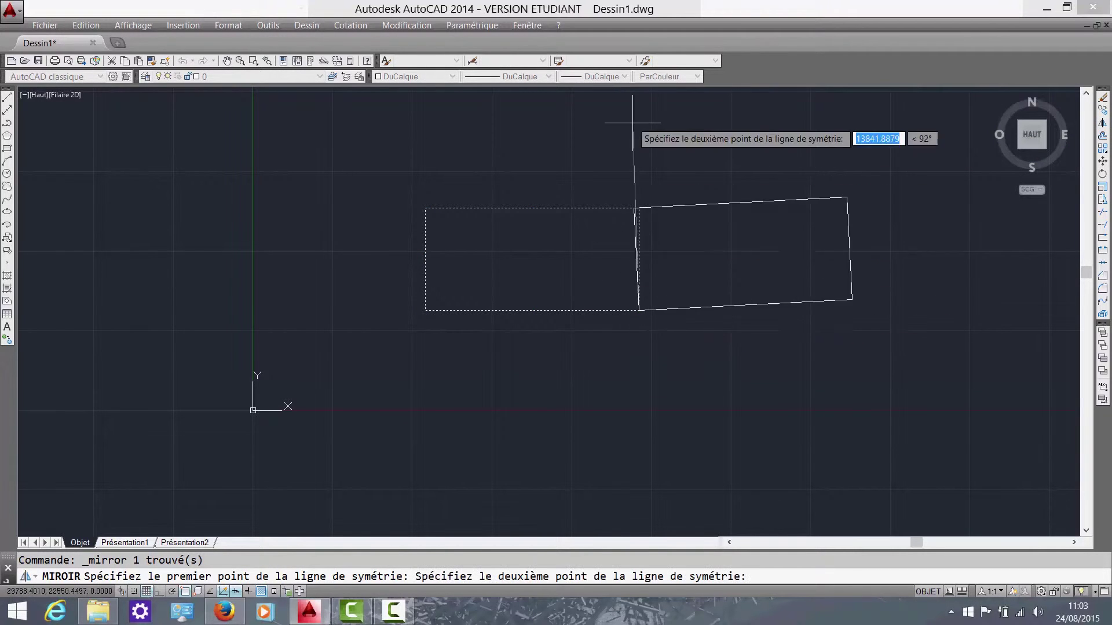
click(657, 141)
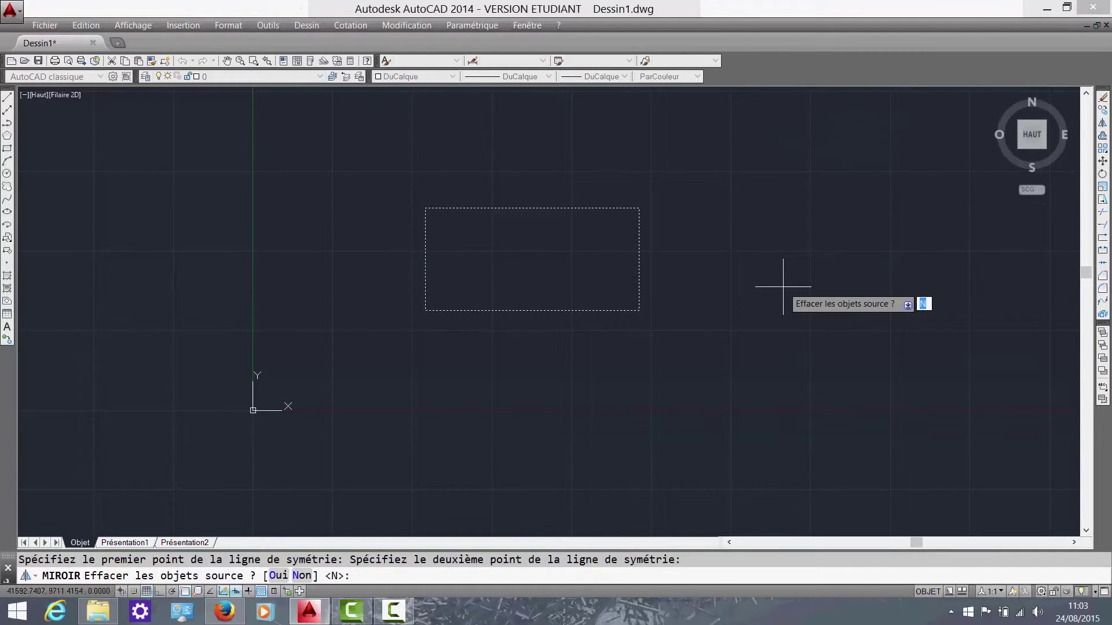
text(o)
key(Return)
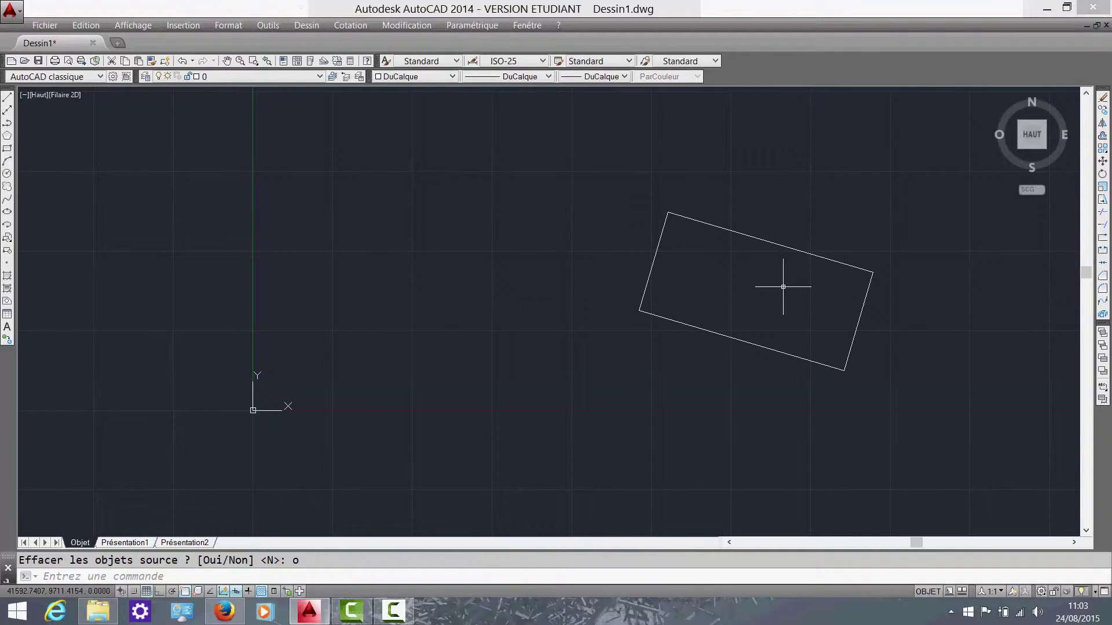
key(ctrl+z)
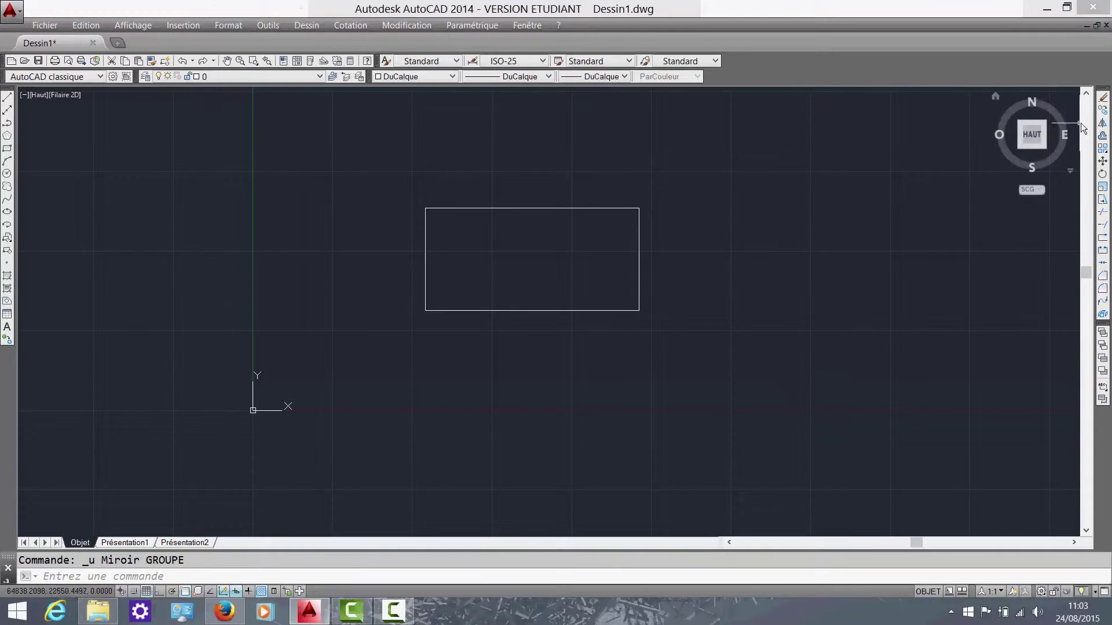
- With ortho mode on, mirror the rectangle about a vertical line through its lower-right corner and keep the source object
key(F8)
click(637, 310)
click(531, 271)
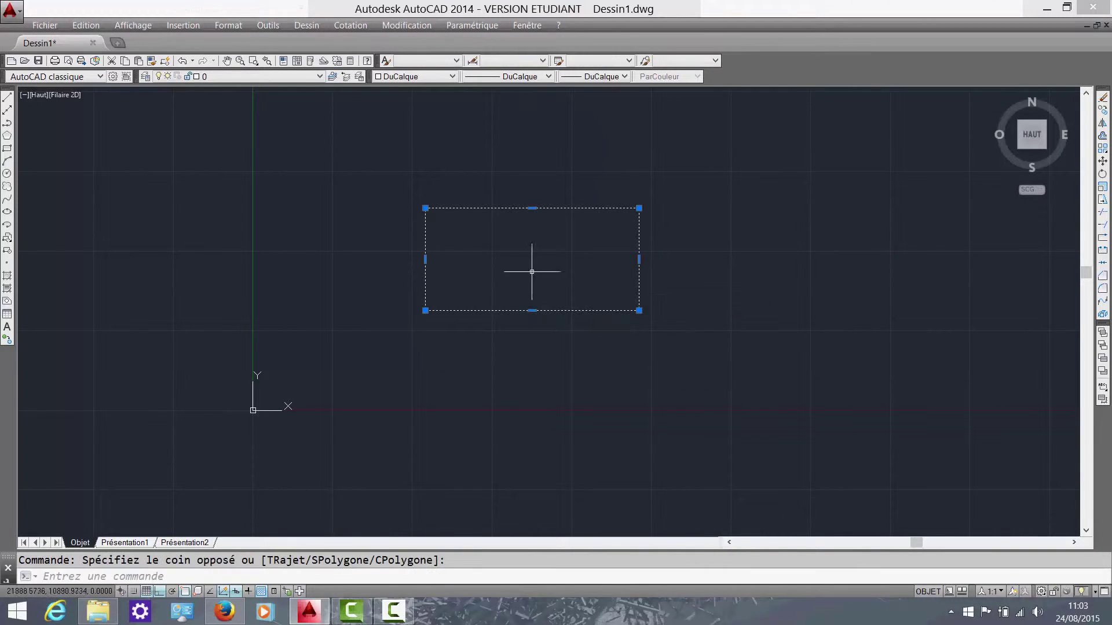
click(1102, 123)
click(639, 310)
click(662, 123)
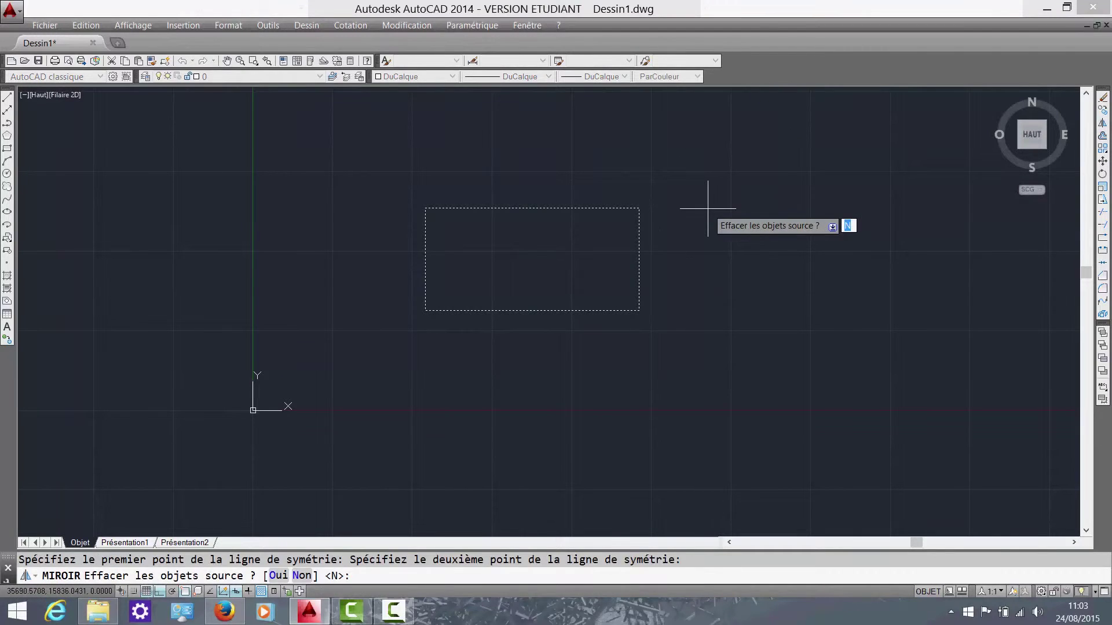
key(Return)
- Erase the mirrored rectangle beside the original
click(794, 355)
click(737, 249)
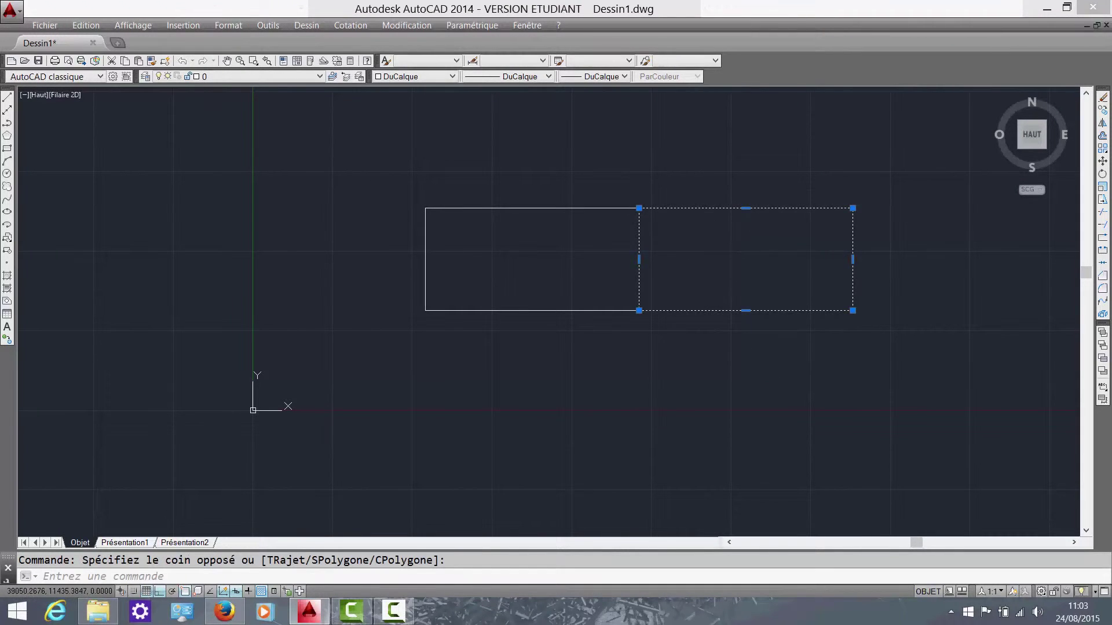
key(Delete)
- Create a rectangular array of the rectangle with four columns and three rows
middle_drag(751, 261, 643, 241)
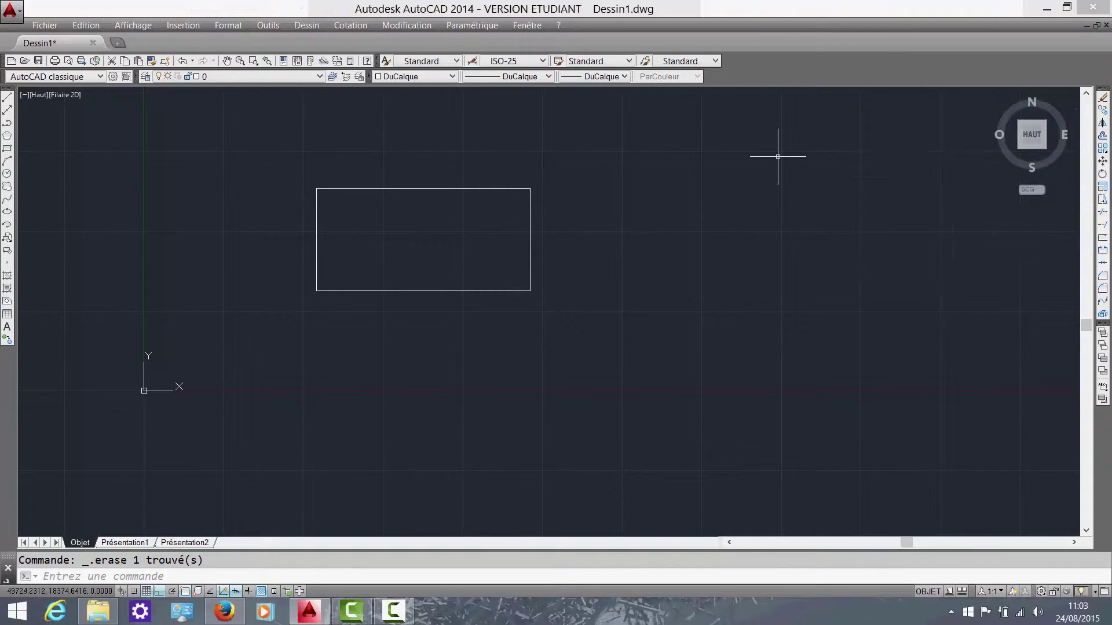
middle_drag(777, 156, 763, 207)
click(626, 294)
click(484, 234)
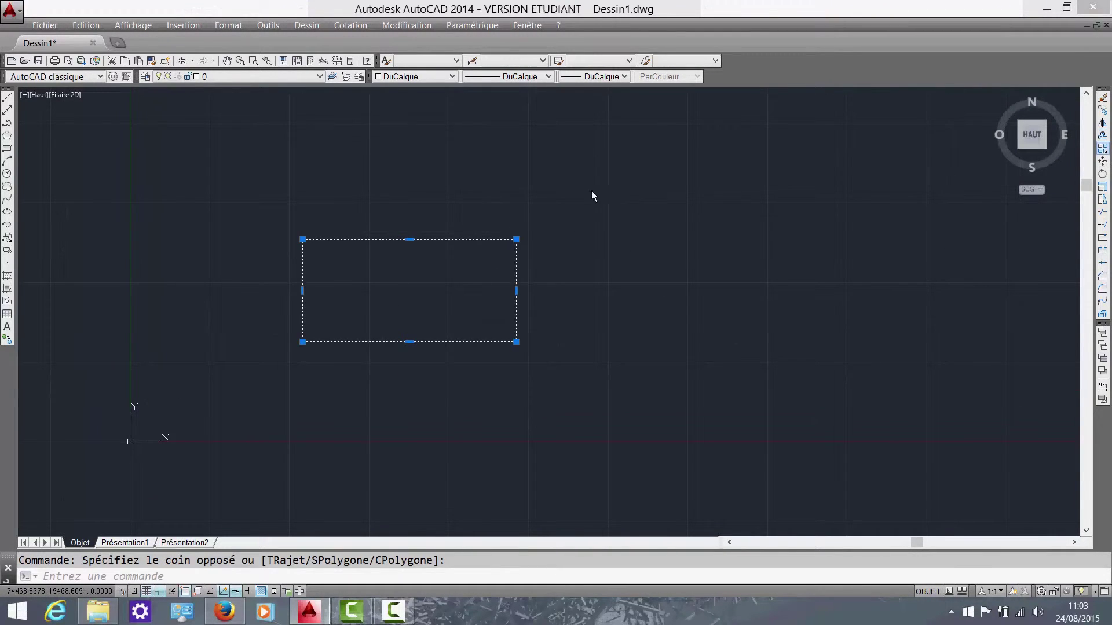
middle_drag(572, 232, 518, 350)
middle_drag(854, 348, 681, 358)
middle_drag(737, 323, 677, 321)
key(Escape)
middle_drag(564, 322, 702, 278)
scroll(702, 278, down, 1)
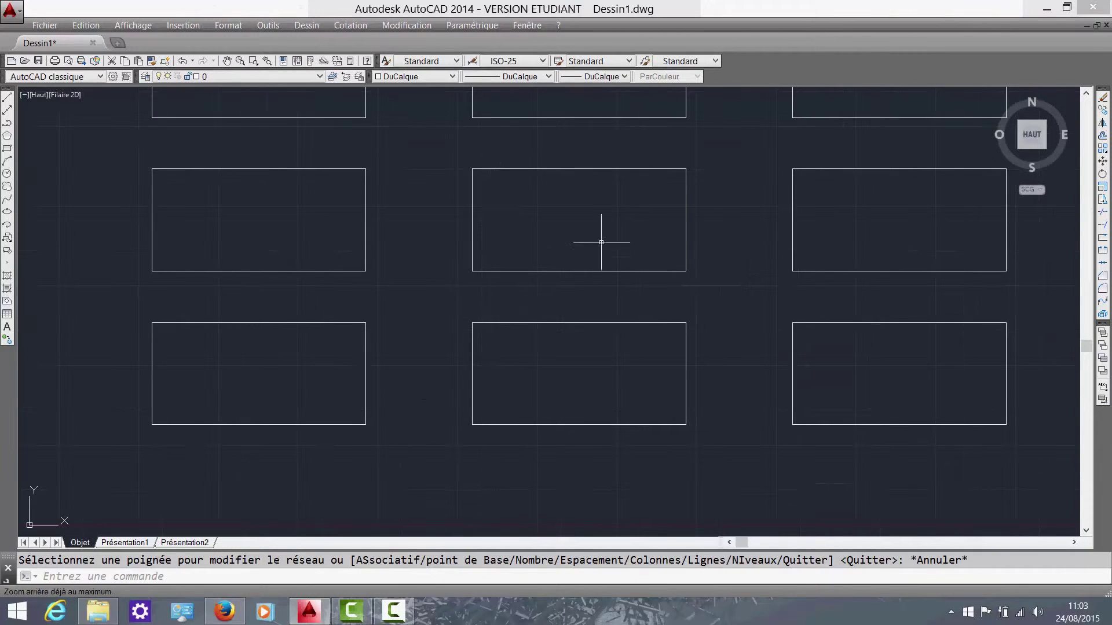
- Regenerate the drawing to see the whole array, then select it with a right-to-left crossing window
click(133, 25)
click(148, 52)
scroll(529, 323, down, 3)
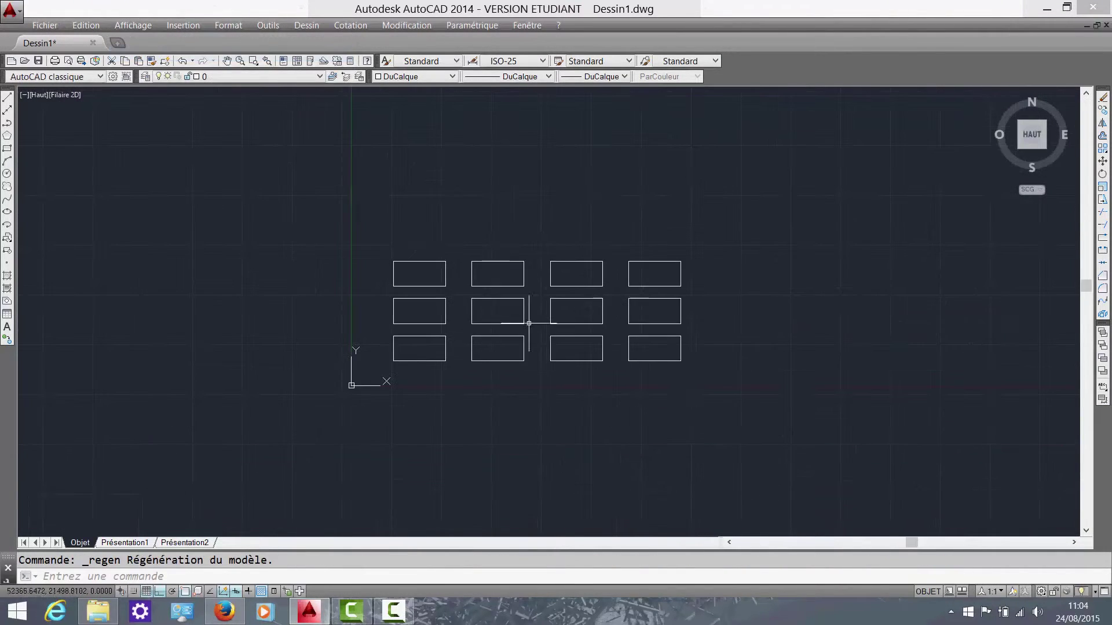
click(742, 387)
click(477, 245)
middle_drag(513, 319, 555, 278)
scroll(553, 284, up, 2)
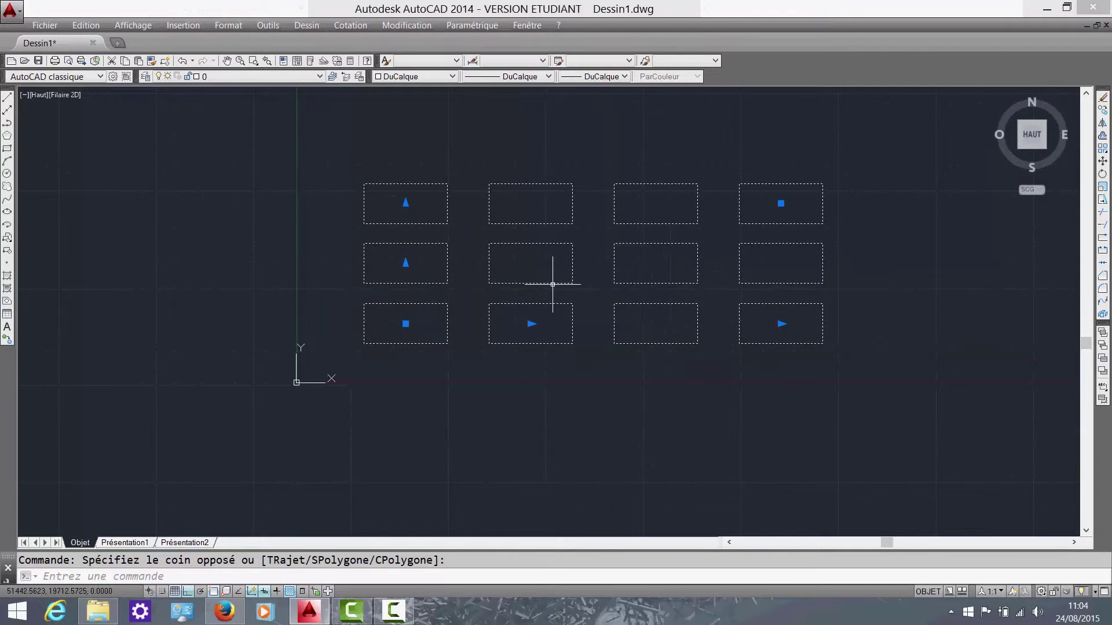
- Undo the array and its view changes to get back to the single rectangle
key(ctrl+z)
key(ctrl+z)
key(ctrl+z)
key(ctrl+z)
key(ctrl+z)
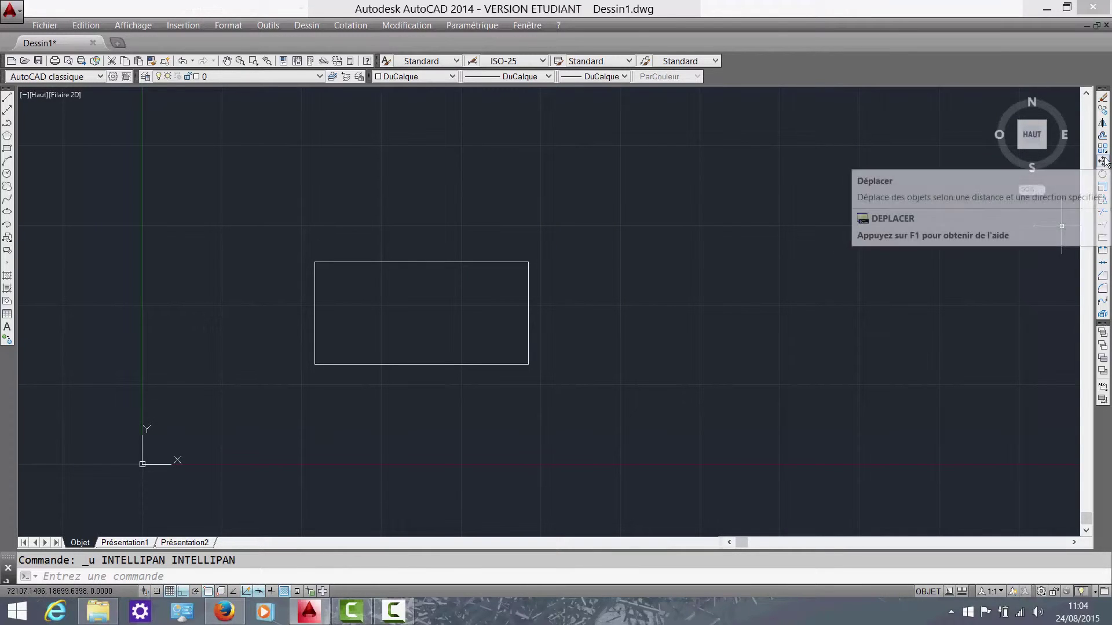
- Move the rectangle horizontally to the right, using its upper-right corner as base point
click(670, 330)
click(513, 285)
click(1101, 164)
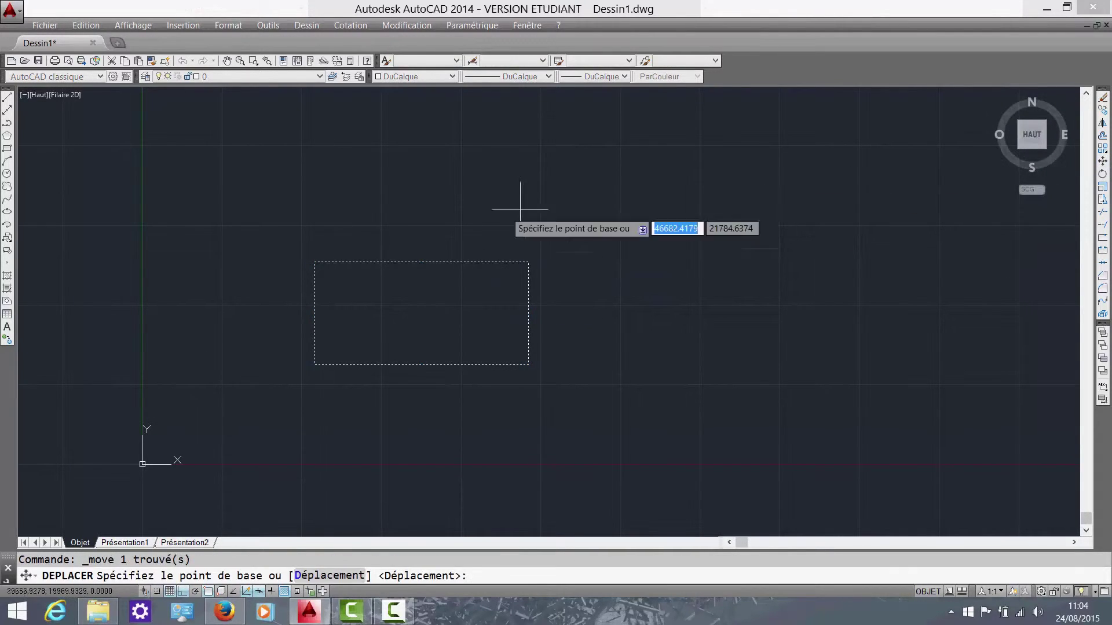
click(529, 261)
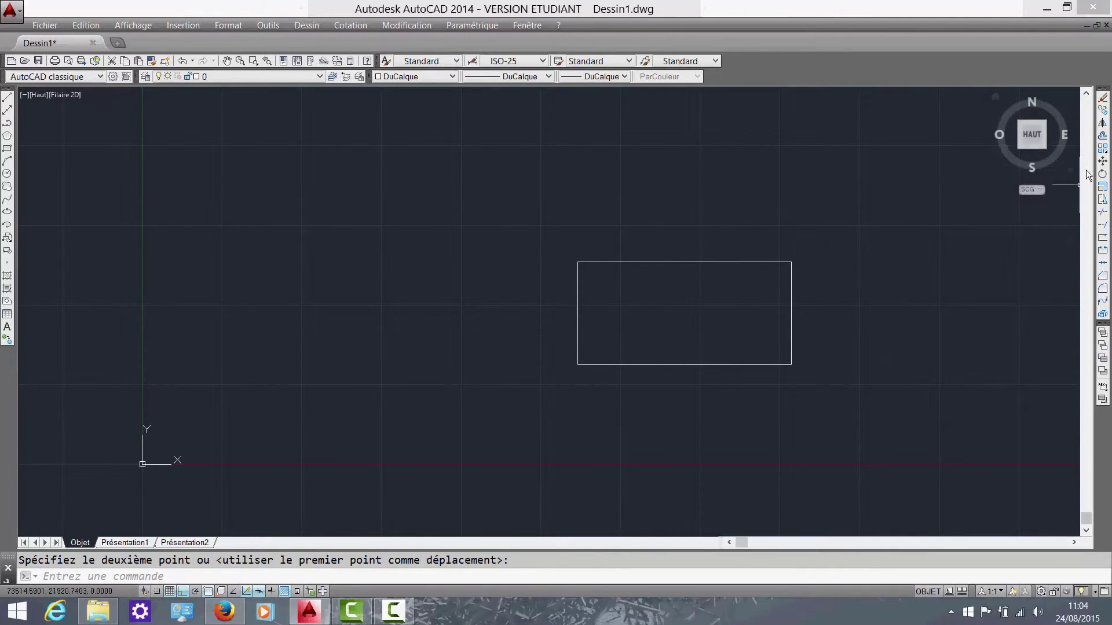
key(Escape)
- Try to rotate the rectangle about its upper-right corner, switching ortho mode off for free angles, then cancel
click(692, 277)
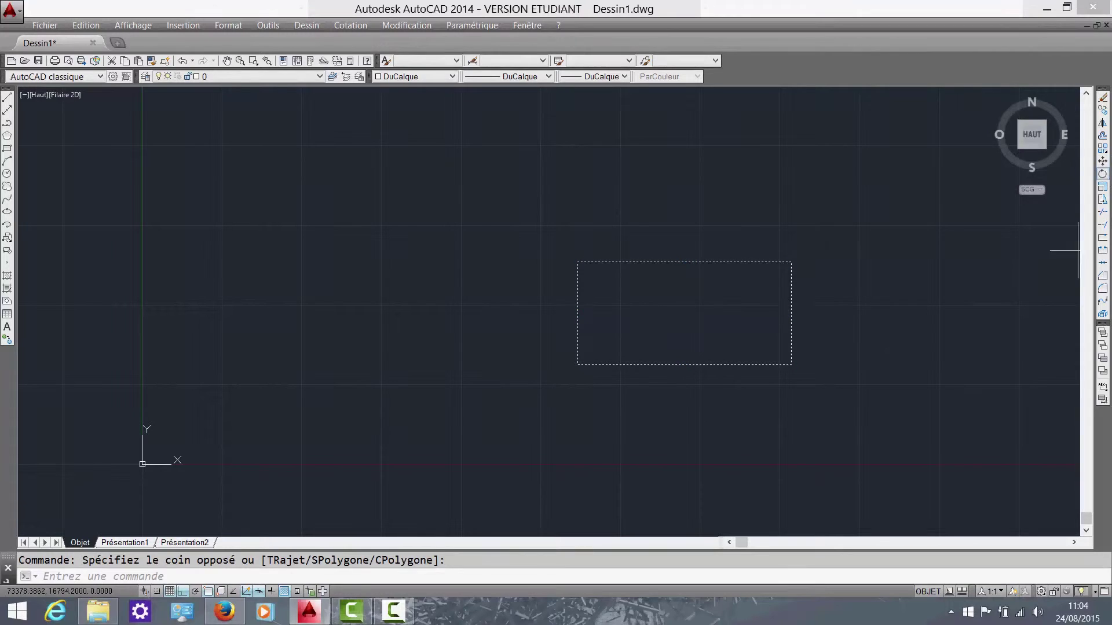
click(1102, 174)
click(791, 261)
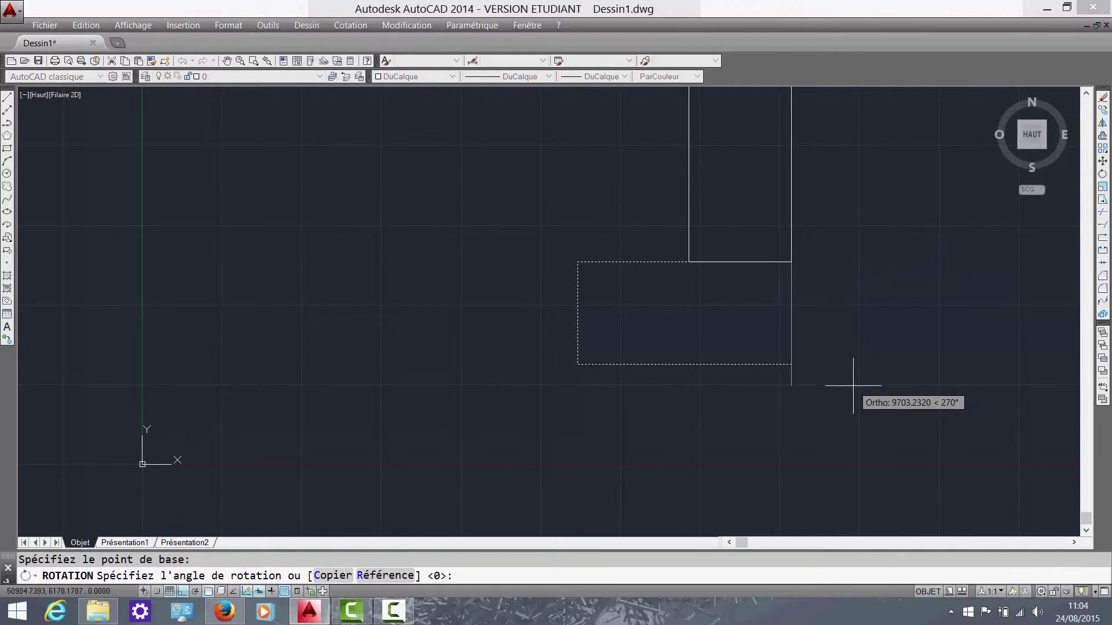
key(F8)
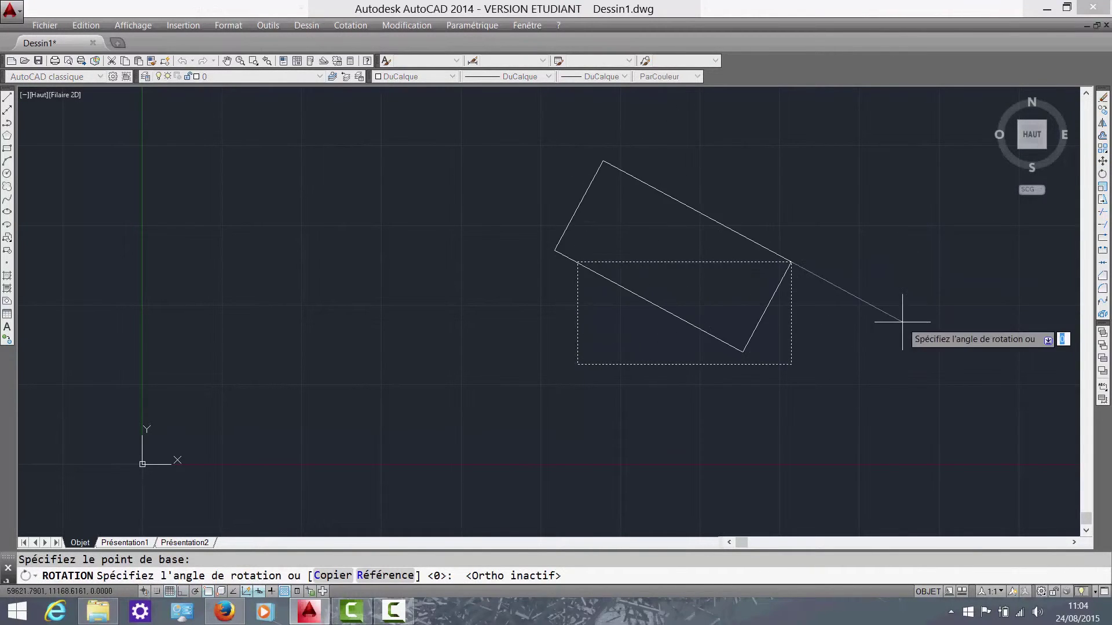
key(Escape)
- Scale the rectangle by a factor of 2 from its lower-left corner
middle_drag(802, 279, 650, 268)
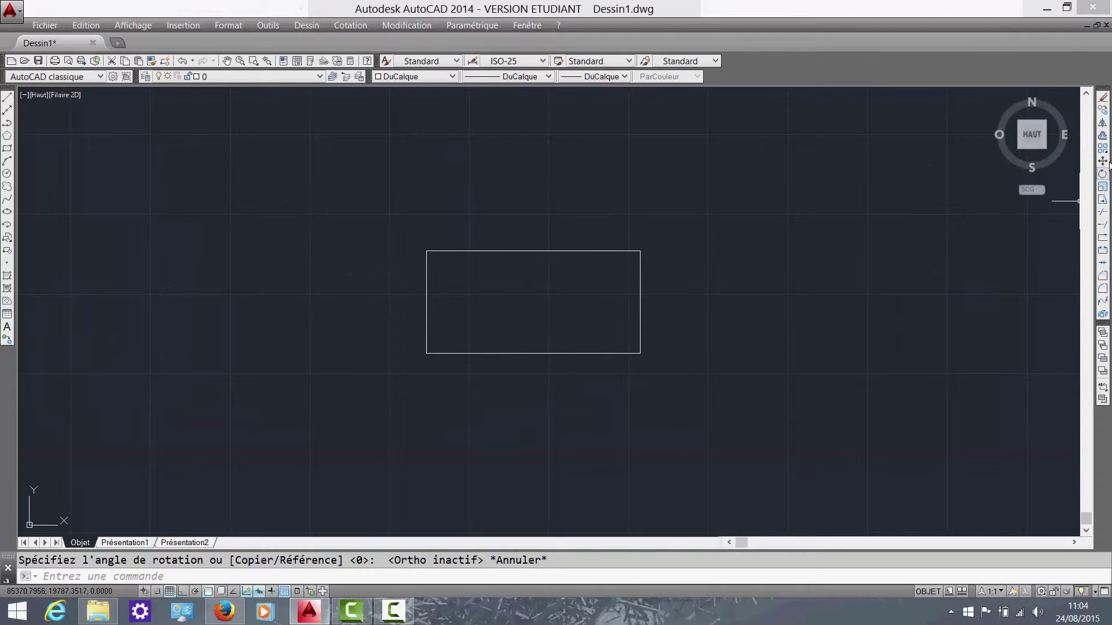
click(1102, 186)
key(Escape)
click(667, 335)
click(541, 241)
click(1101, 190)
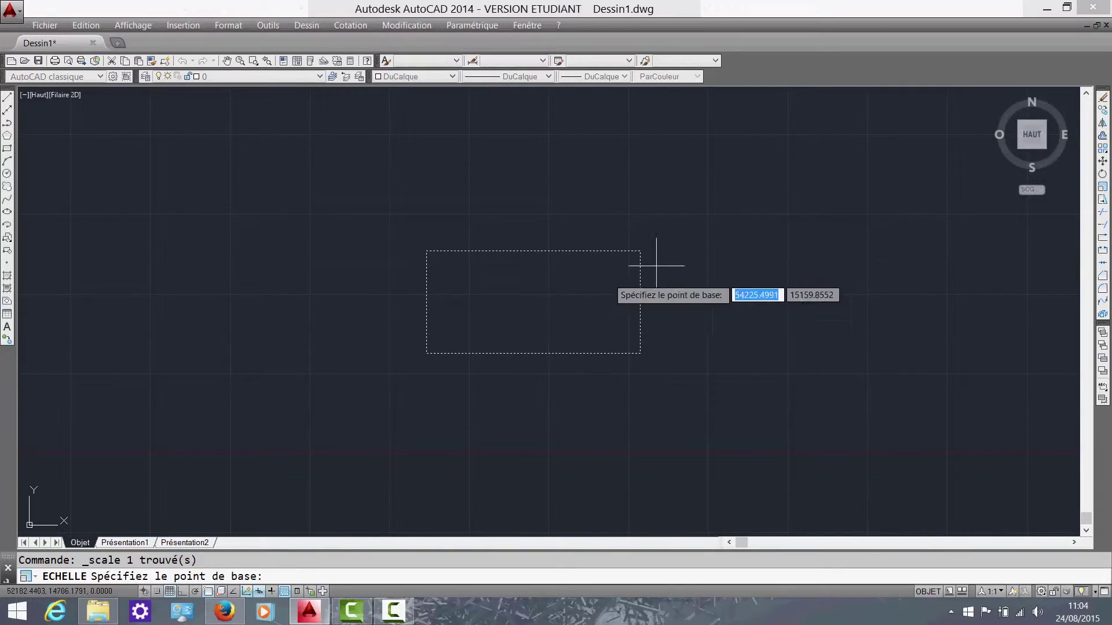
click(426, 354)
scroll(572, 318, down, 5)
middle_drag(561, 335, 476, 392)
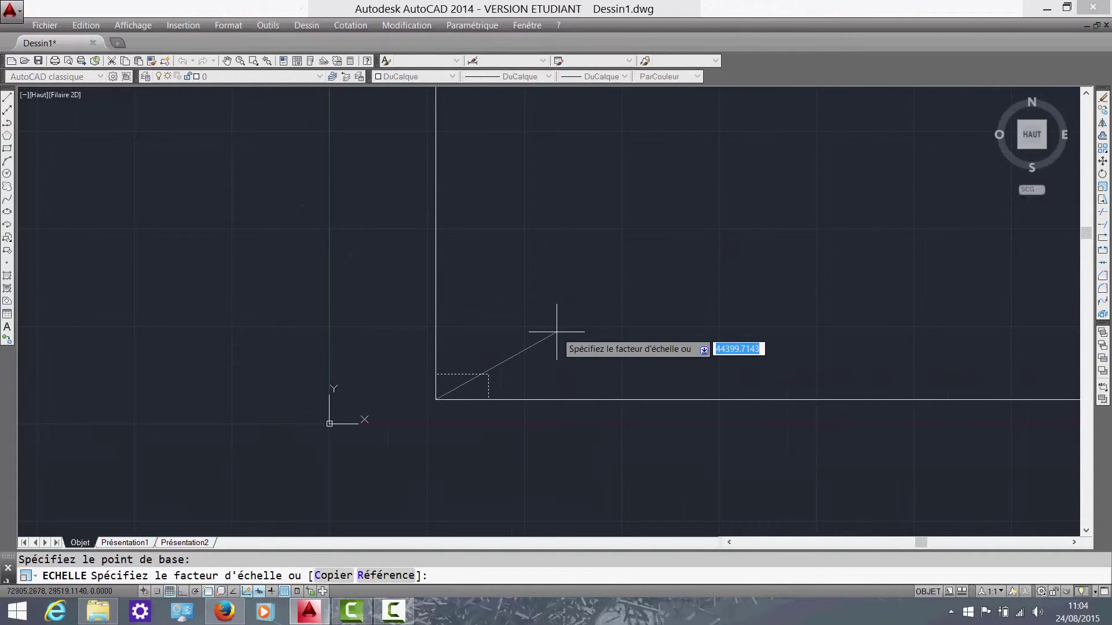
key(F8)
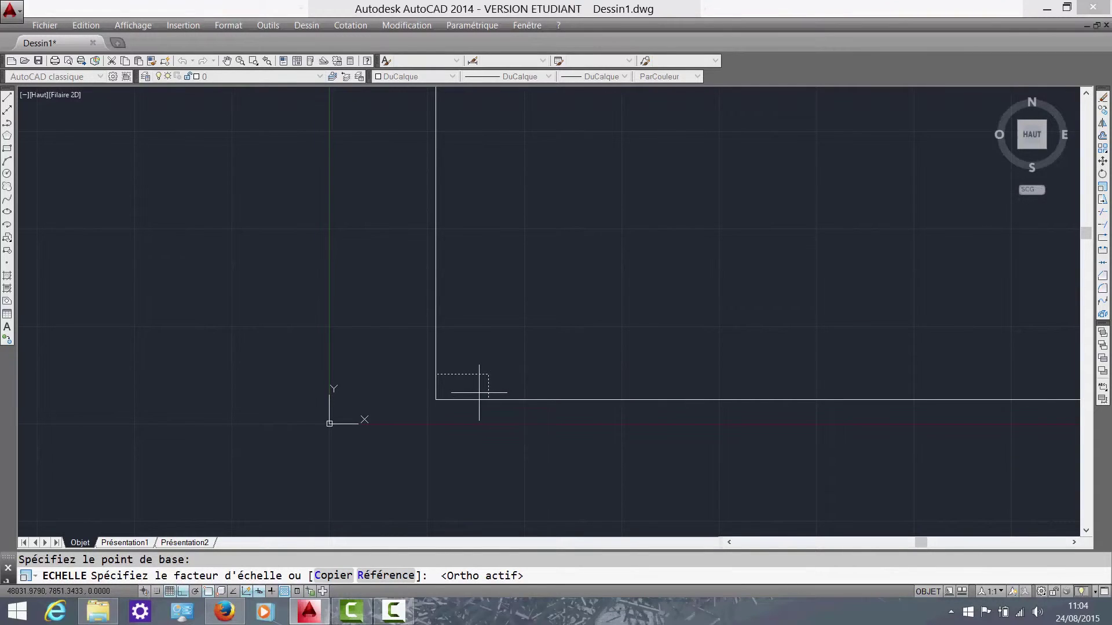
key(F8)
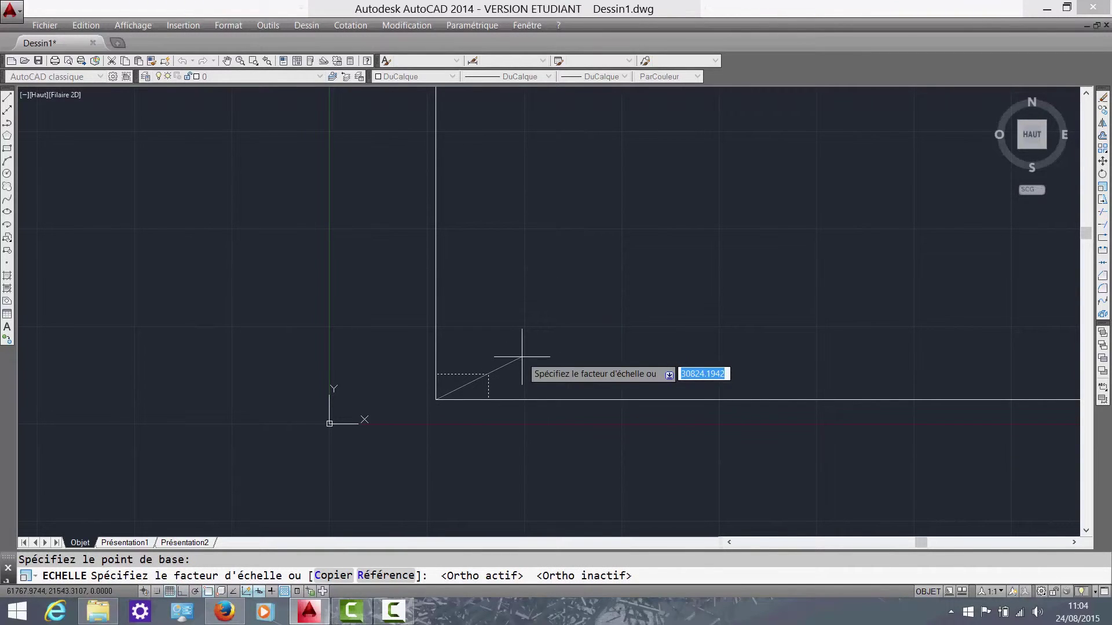
text(2)
key(Return)
- Examine the enlarged rectangle up close, selecting it with a crossing window and then clearing the selection
middle_drag(510, 391, 568, 365)
scroll(568, 366, up, 2)
click(741, 395)
click(586, 341)
scroll(657, 359, up, 2)
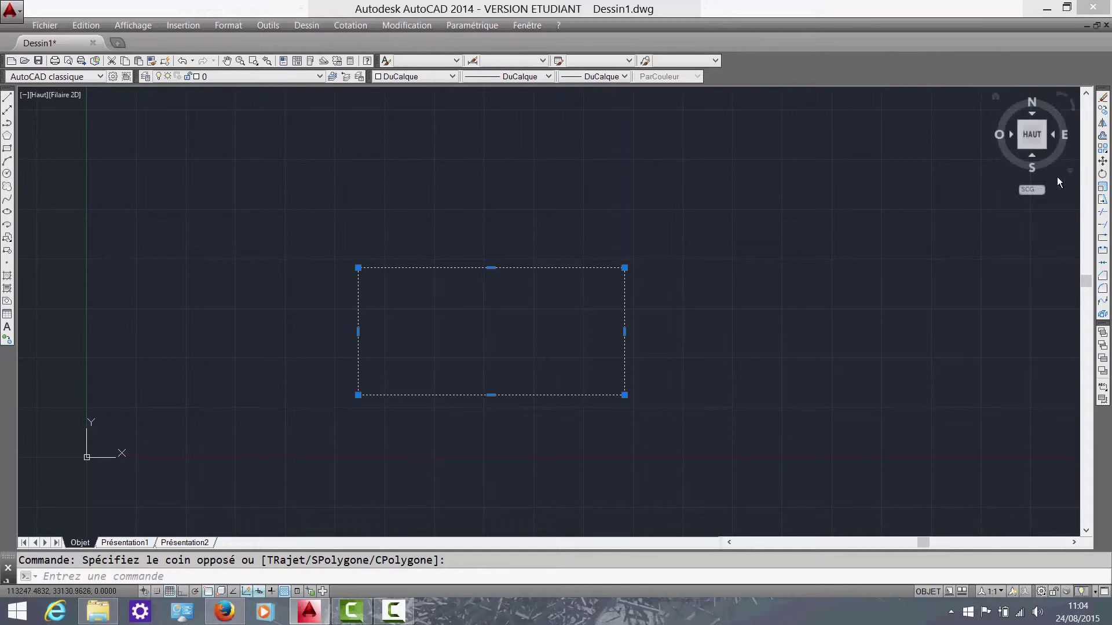
middle_drag(764, 308, 734, 310)
key(Escape)
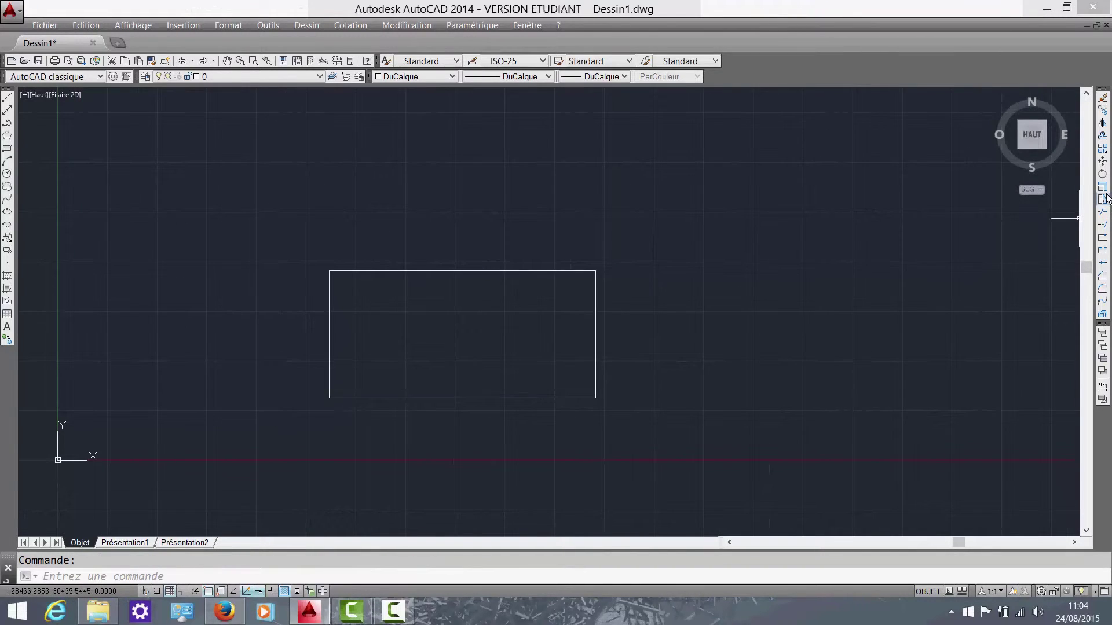
- Stretch the rectangle's upper-right corner far outward to distort its shape, then undo the stretch
click(659, 312)
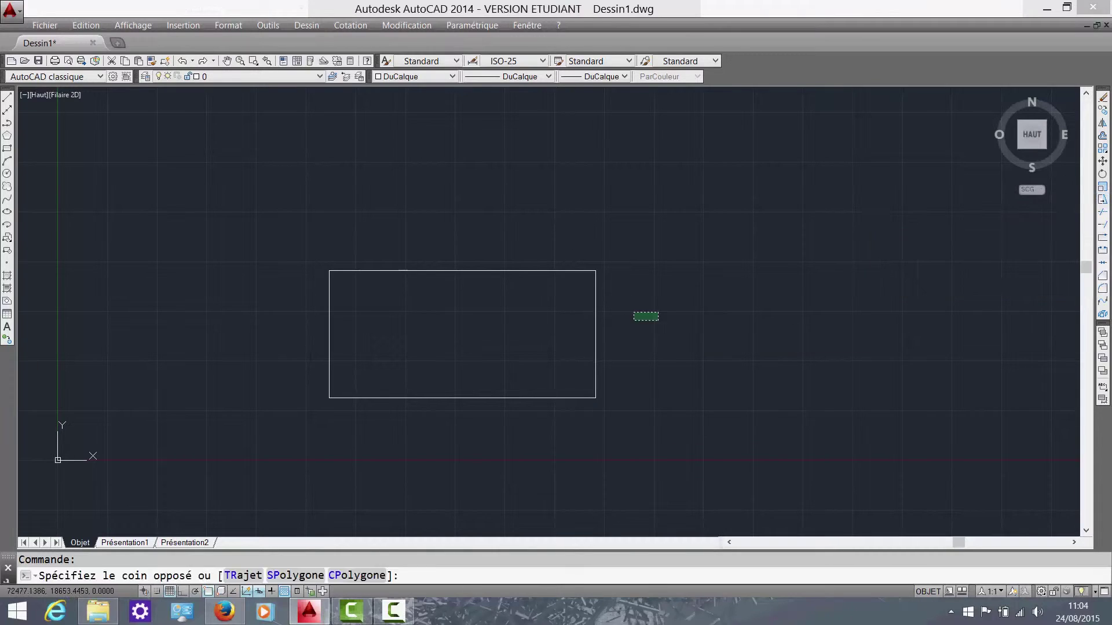
click(571, 341)
key(Return)
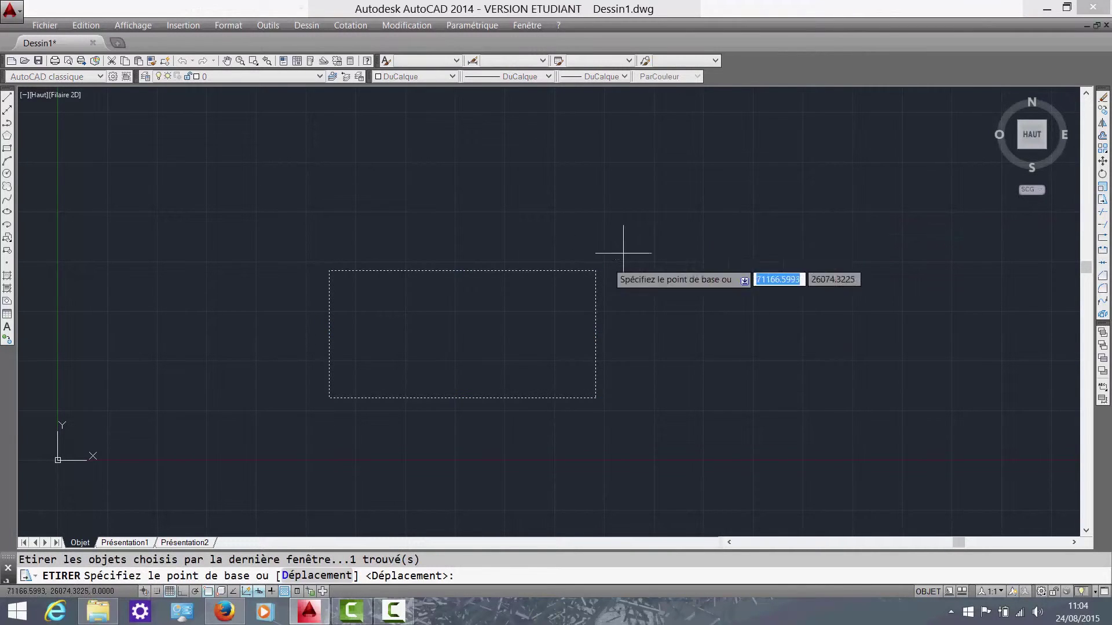
click(591, 396)
click(834, 386)
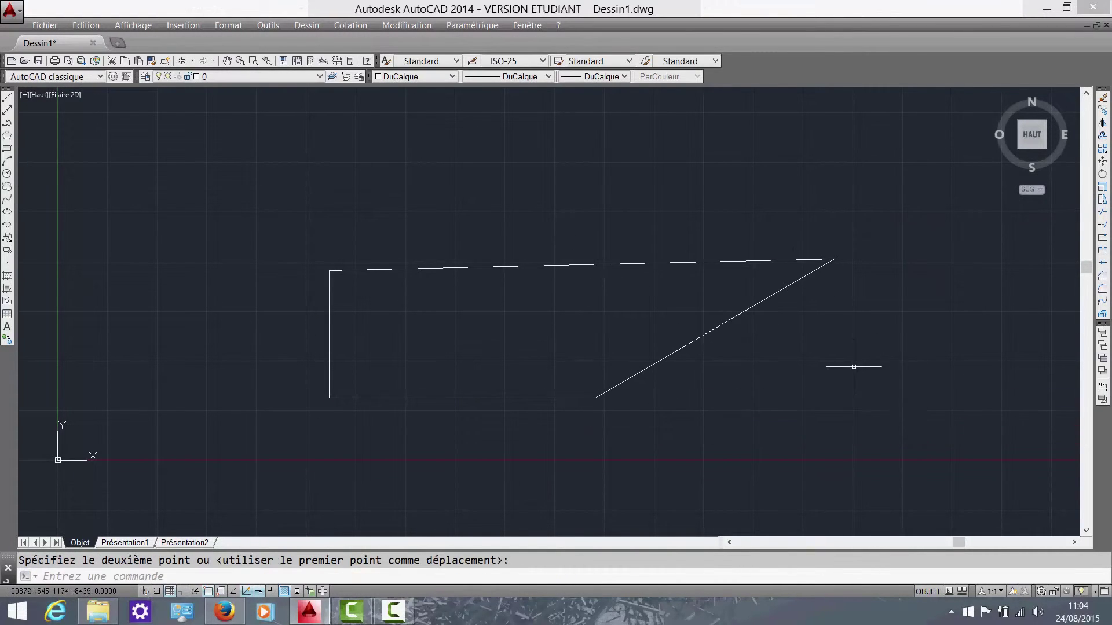
key(ctrl+z)
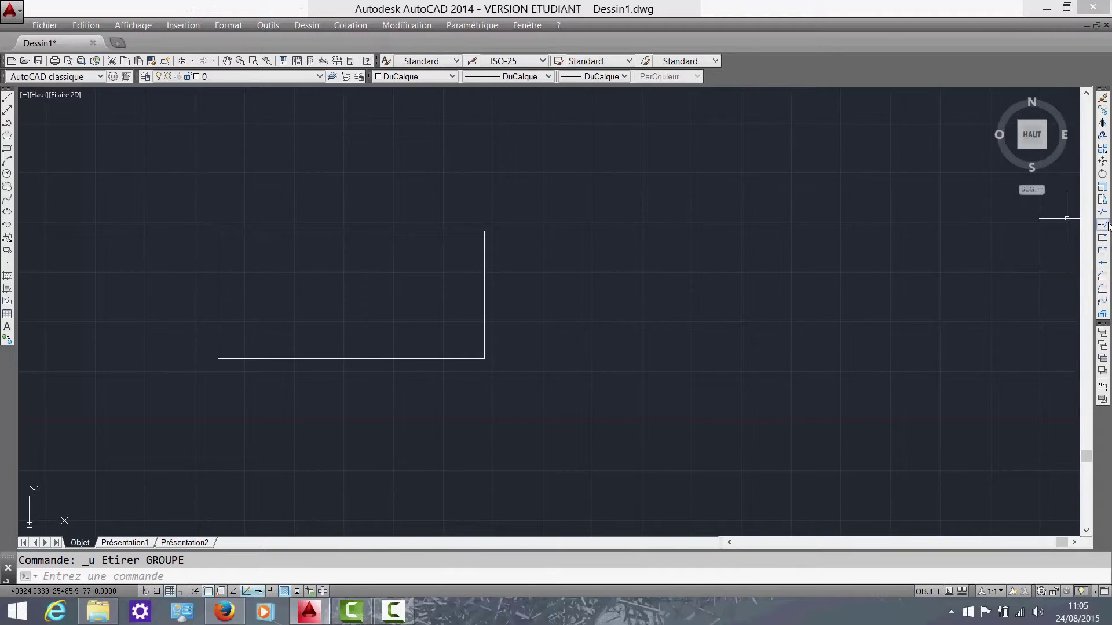
- Draw a slanted line crossing the rectangle, starting above its top edge and ending below its bottom edge
middle_drag(527, 264, 693, 256)
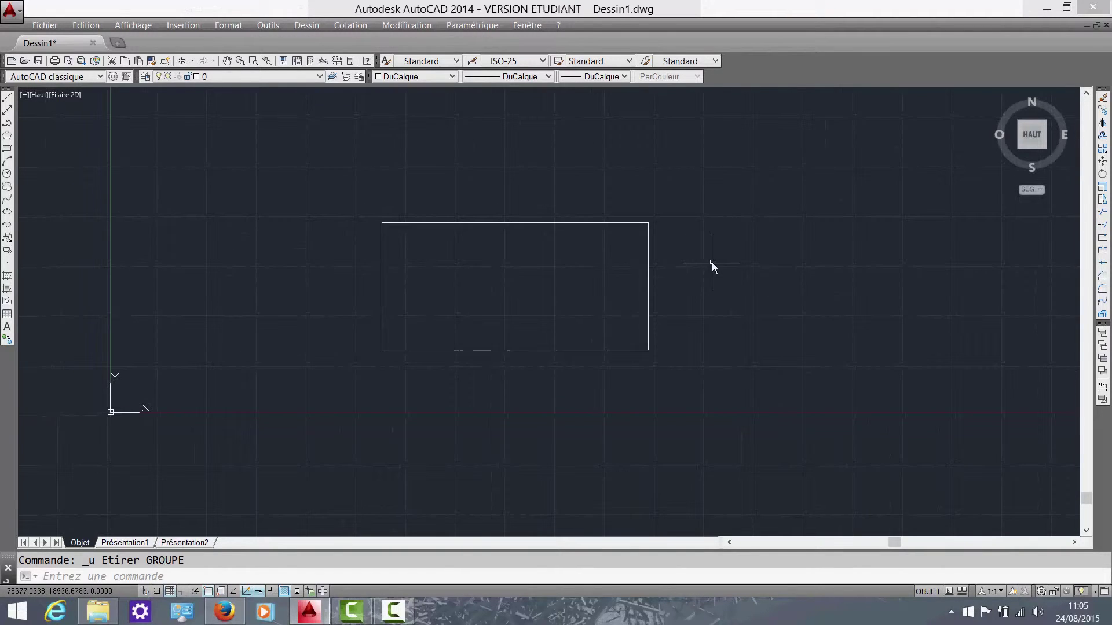
text(l)
key(Return)
click(641, 169)
click(493, 389)
key(Escape)
middle_drag(642, 344, 663, 356)
middle_drag(728, 343, 814, 340)
scroll(582, 353, up, 2)
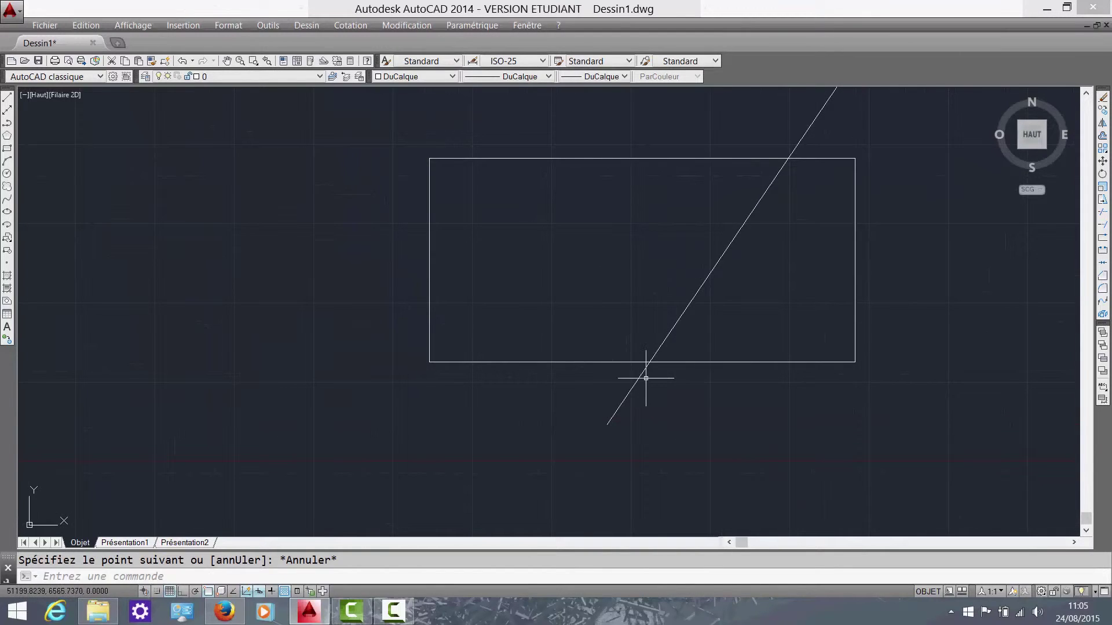
click(666, 359)
key(Escape)
click(724, 347)
key(Escape)
middle_drag(879, 317, 789, 321)
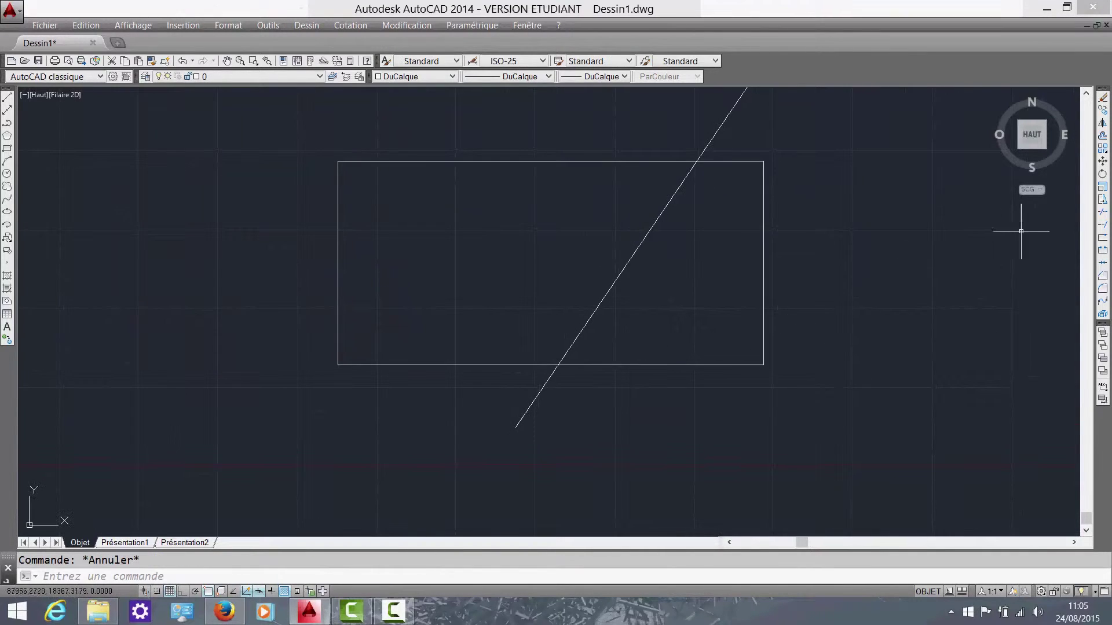
- Trim both ends of the slanted line outside the rectangle, using the rectangle as the cutting edge
click(1104, 216)
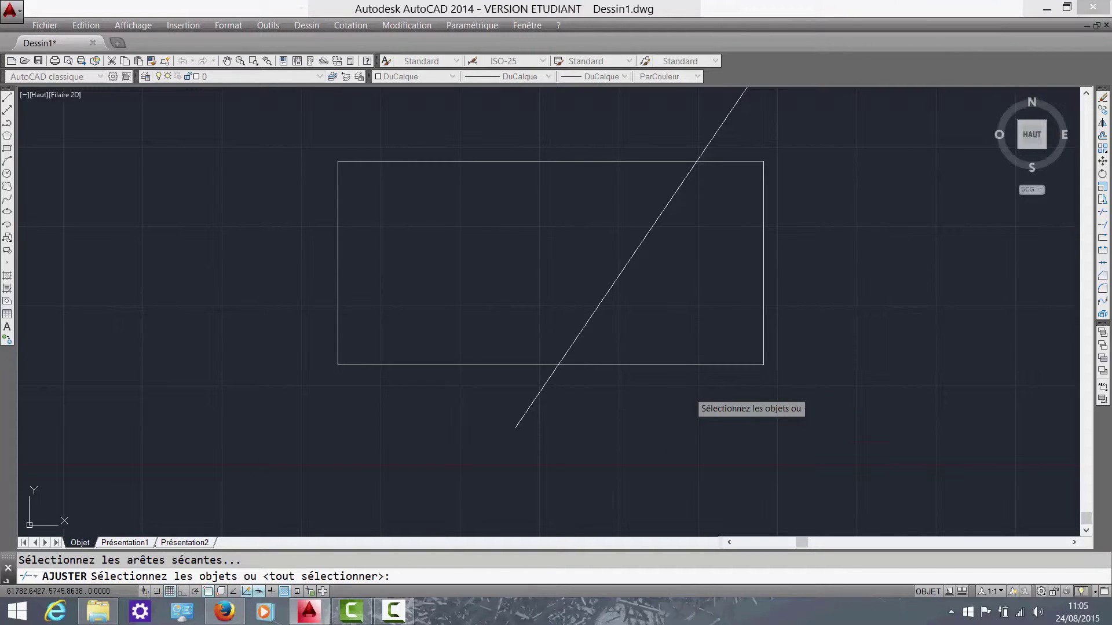
click(689, 391)
click(650, 326)
middle_drag(605, 368, 531, 393)
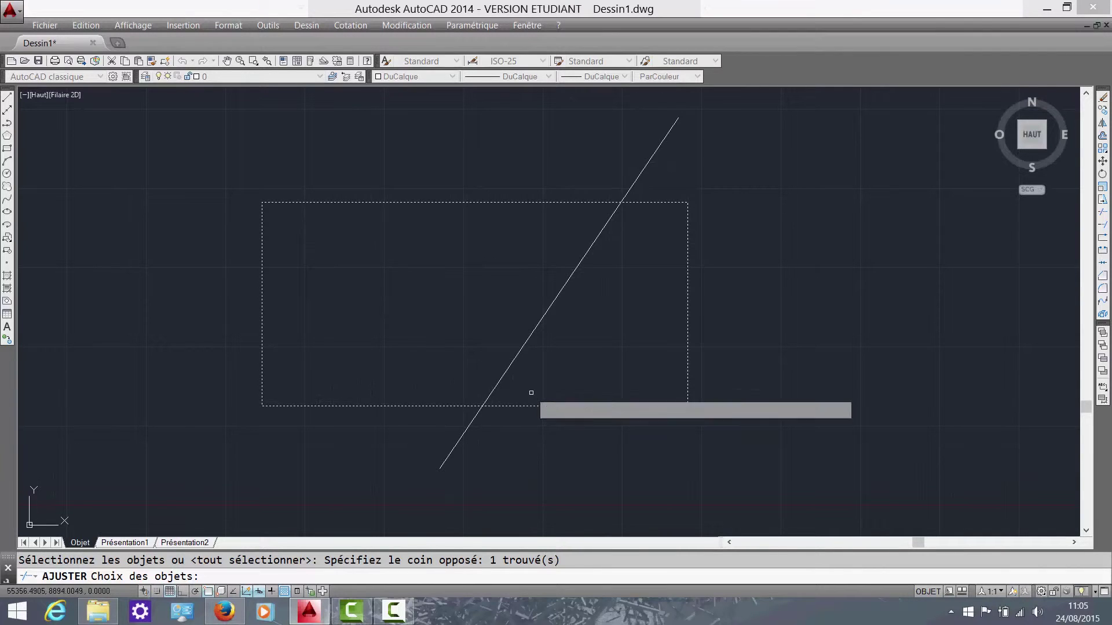
key(Return)
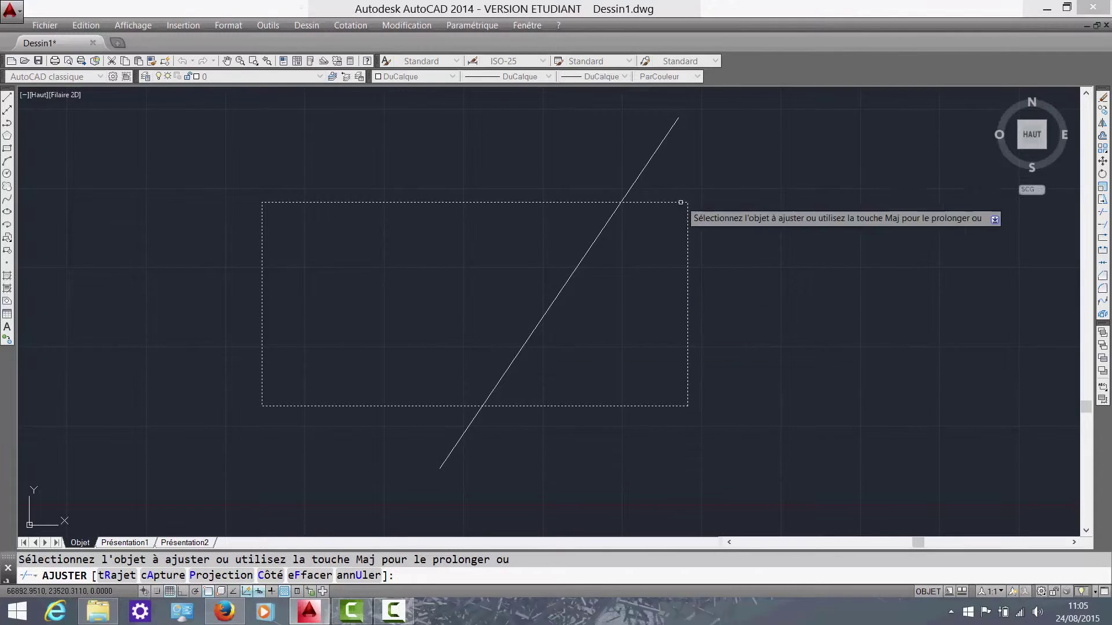
click(534, 484)
click(399, 445)
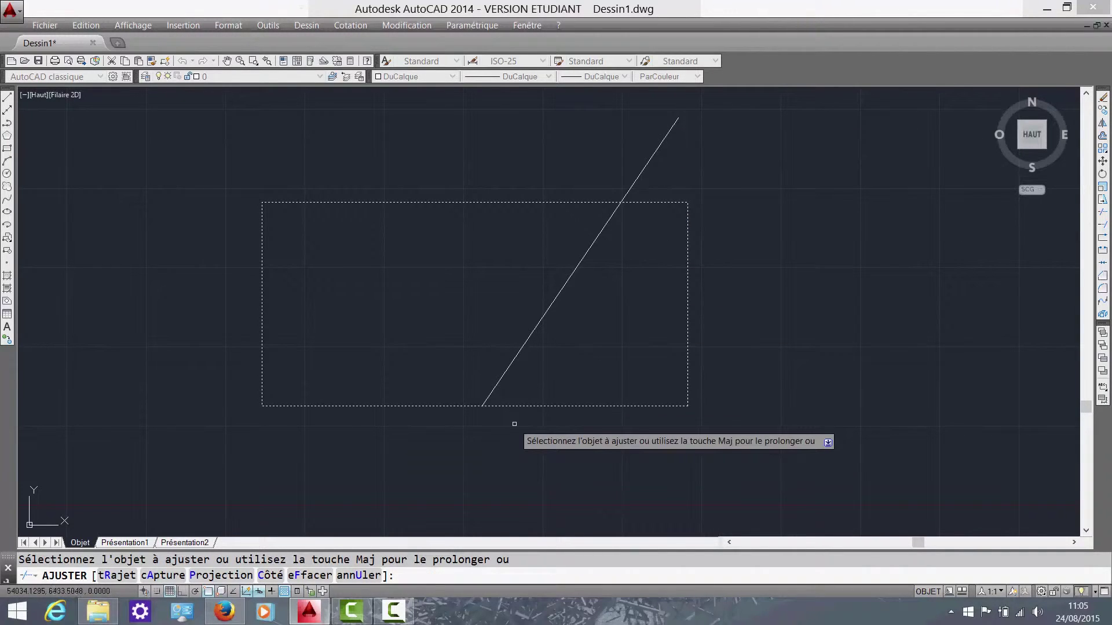
click(647, 162)
middle_drag(612, 234, 617, 257)
key(Escape)
middle_drag(620, 307, 680, 269)
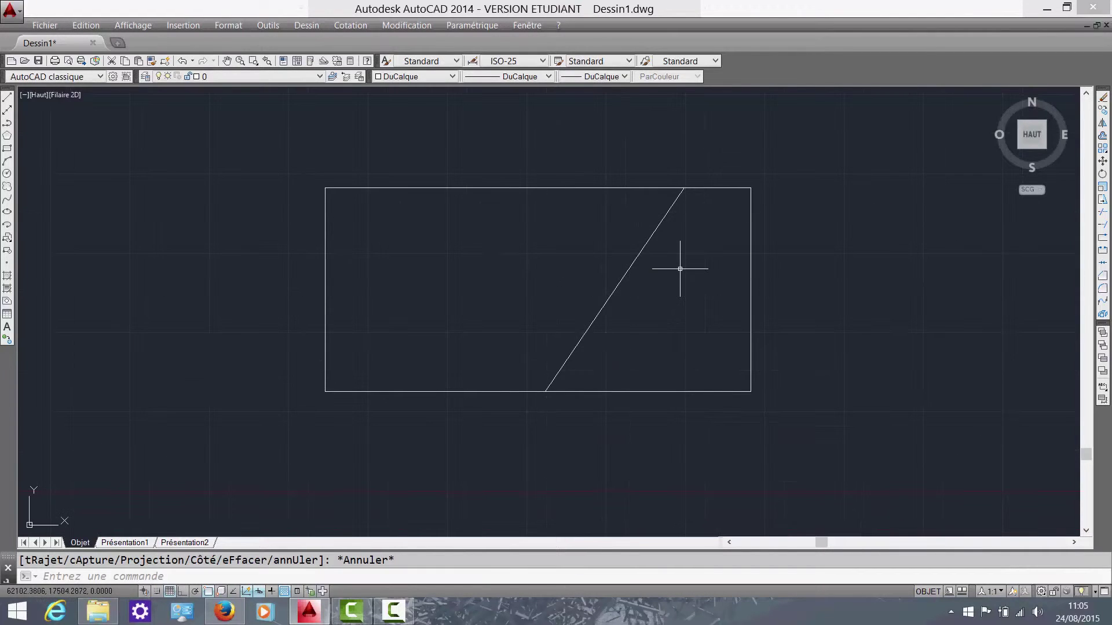
- Draw a short, slightly sloping line inside the rectangle, between its left side and the diagonal line
text(l)
key(Return)
click(369, 243)
click(494, 268)
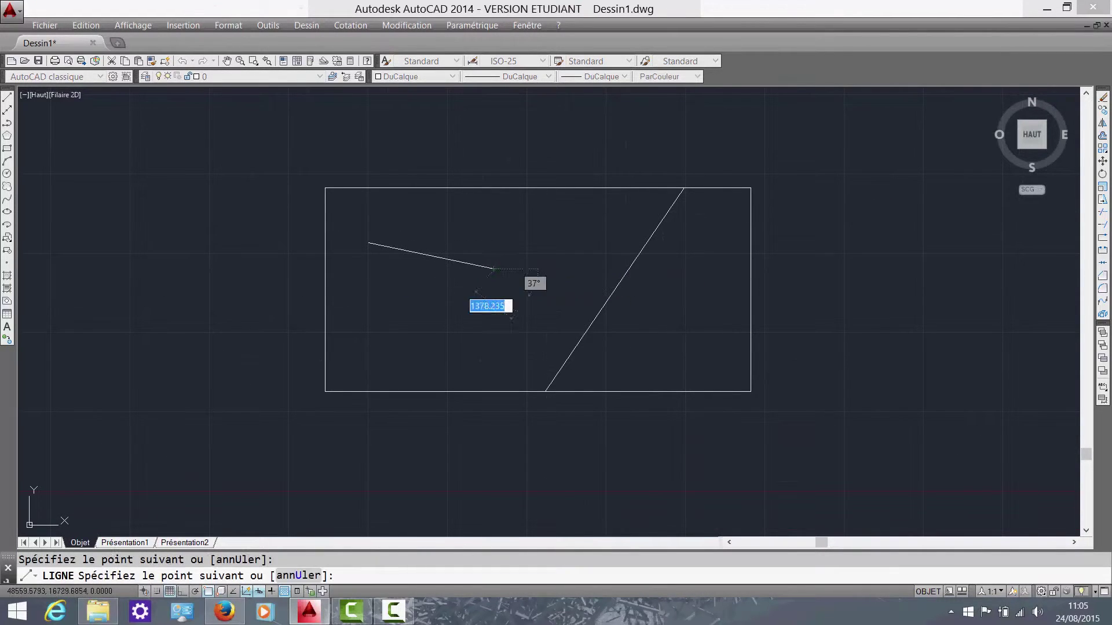
key(Escape)
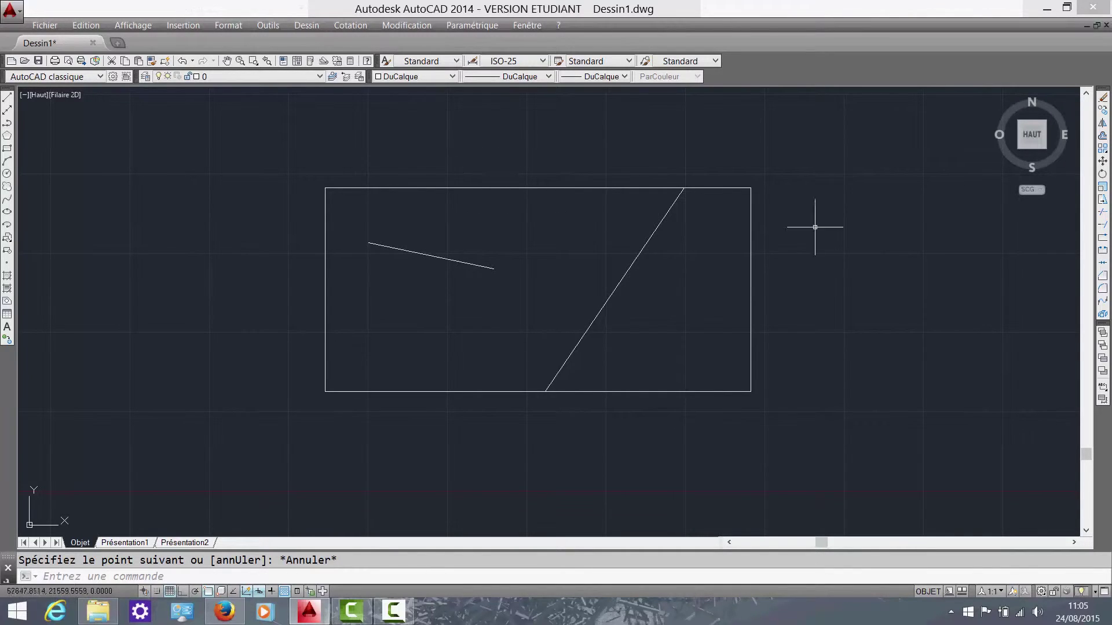
- Extend both ends of the short sloping line, using the diagonal line and the rectangle as boundaries
click(1103, 226)
click(732, 301)
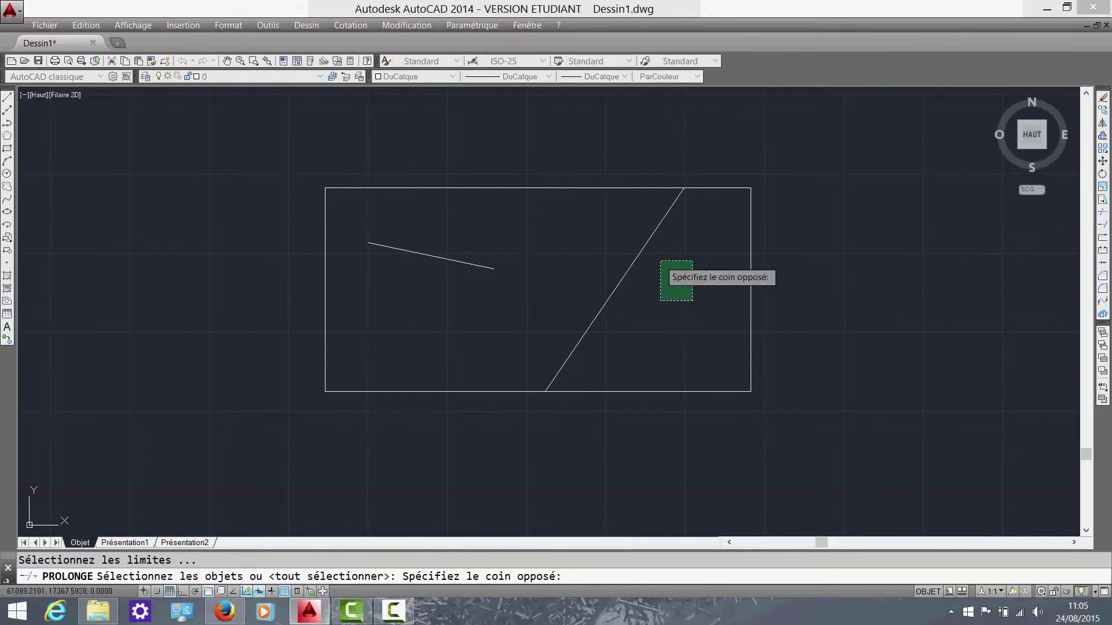
click(625, 239)
click(608, 221)
click(531, 144)
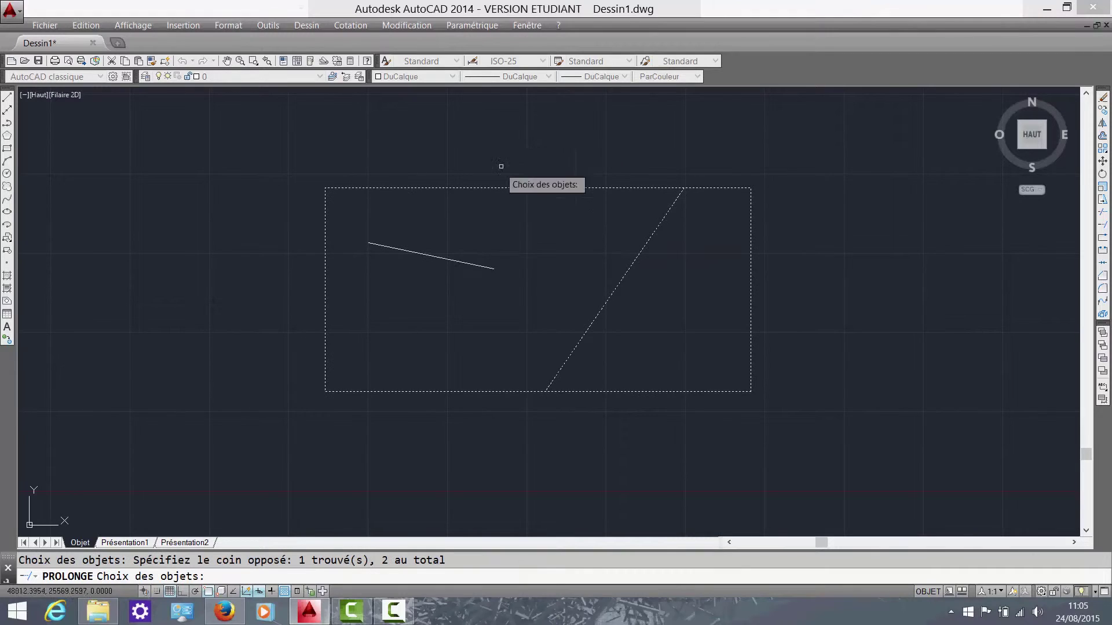
key(Return)
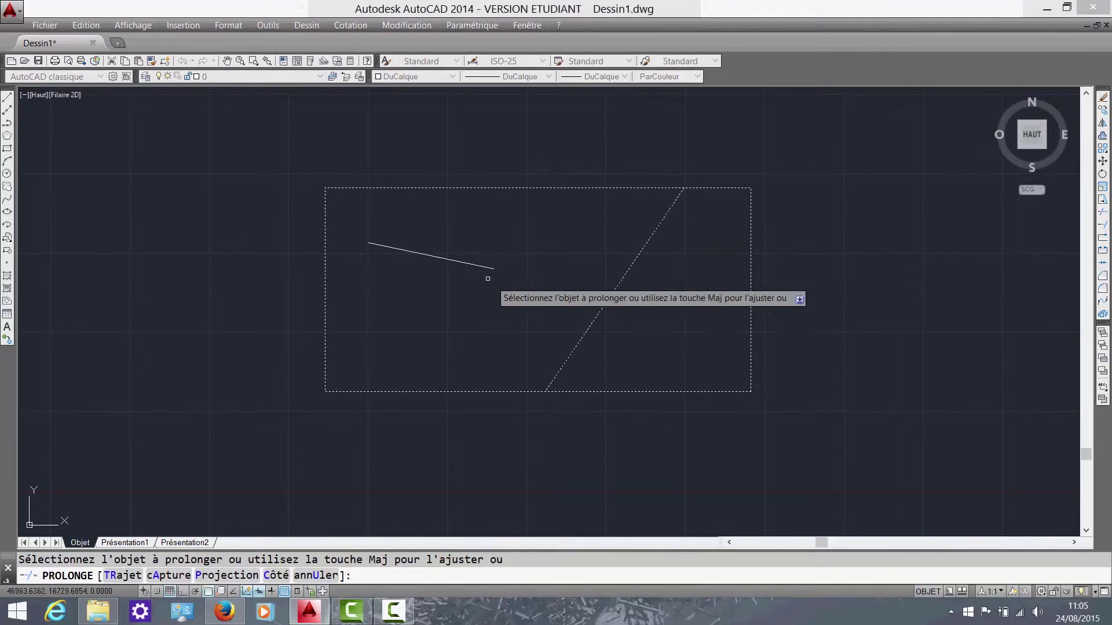
click(508, 252)
click(467, 288)
click(400, 267)
key(Escape)
middle_drag(504, 315, 429, 330)
scroll(410, 317, down, 3)
middle_drag(558, 328, 652, 315)
key(Escape)
scroll(672, 311, down, 2)
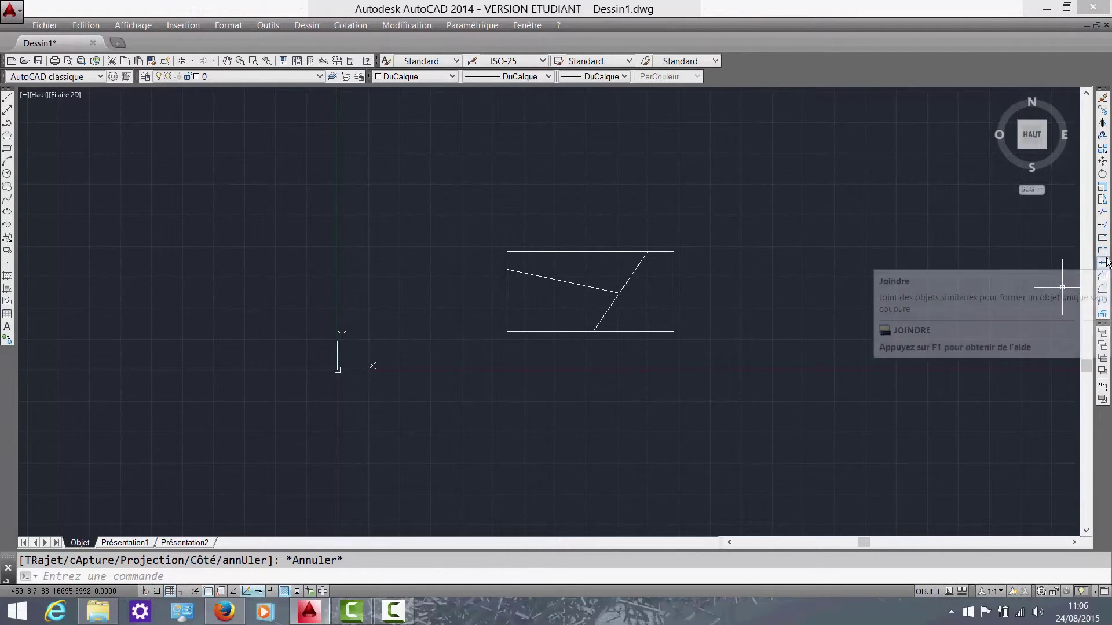
- Break the extended sloping line near its midpoint and check the break up close by selecting there
scroll(596, 287, up, 6)
click(565, 283)
click(546, 247)
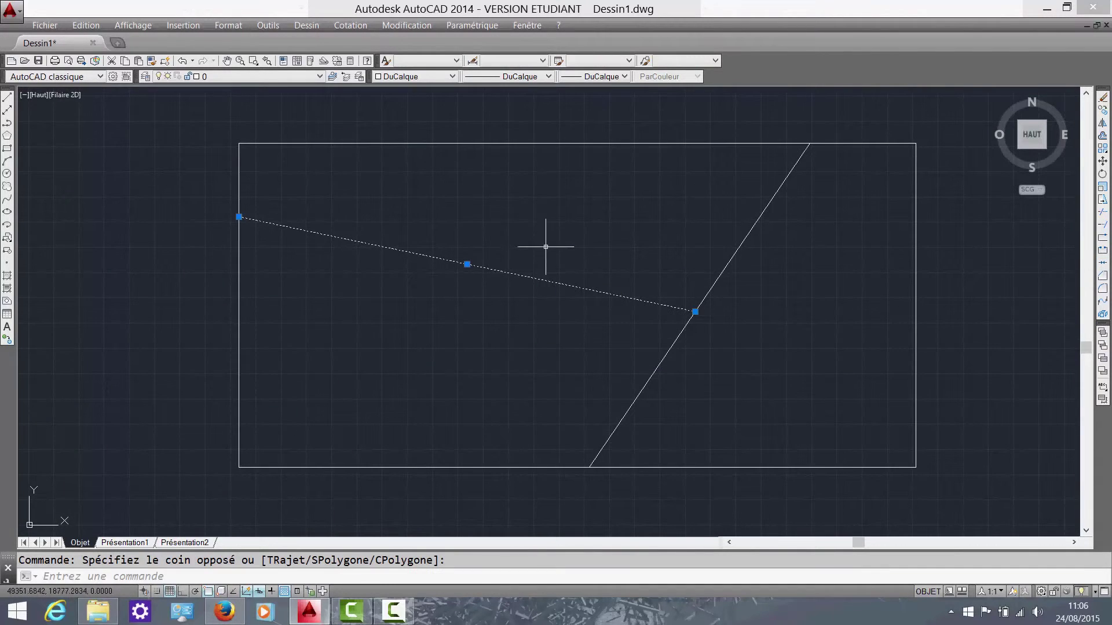
click(1102, 250)
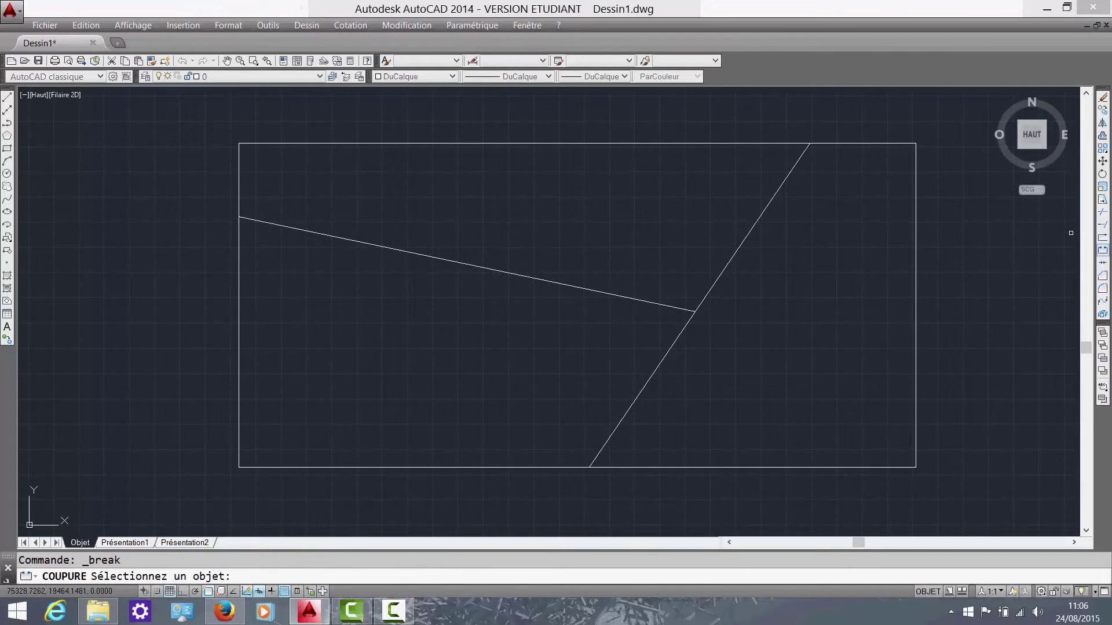
click(458, 263)
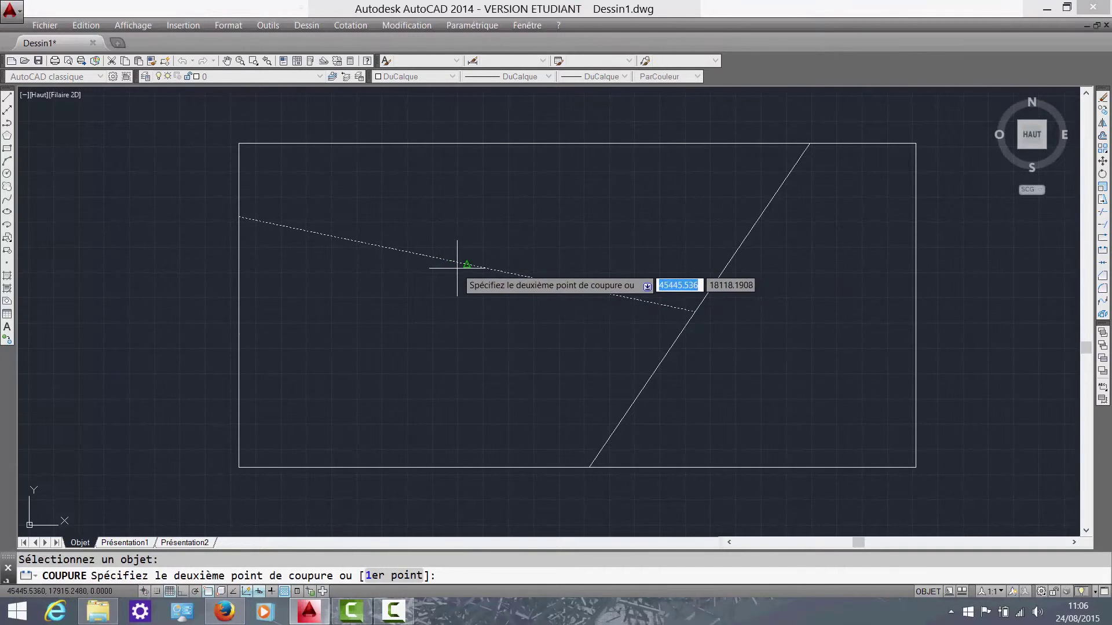
click(446, 249)
click(479, 301)
click(462, 236)
scroll(467, 278, up, 4)
scroll(412, 280, down, 2)
key(Escape)
click(417, 283)
click(373, 228)
key(Escape)
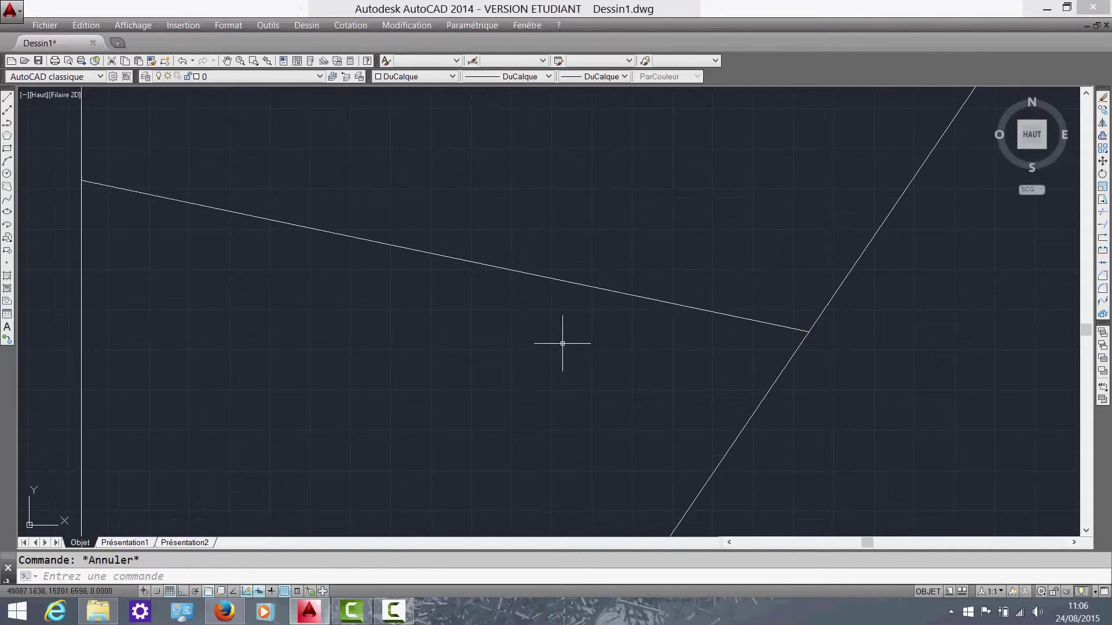
- Undo the break, the extensions and the drawing of the short sloping line
scroll(566, 340, down, 2)
key(ctrl+z)
key(ctrl+z)
click(564, 333)
click(476, 212)
key(Escape)
key(ctrl+z)
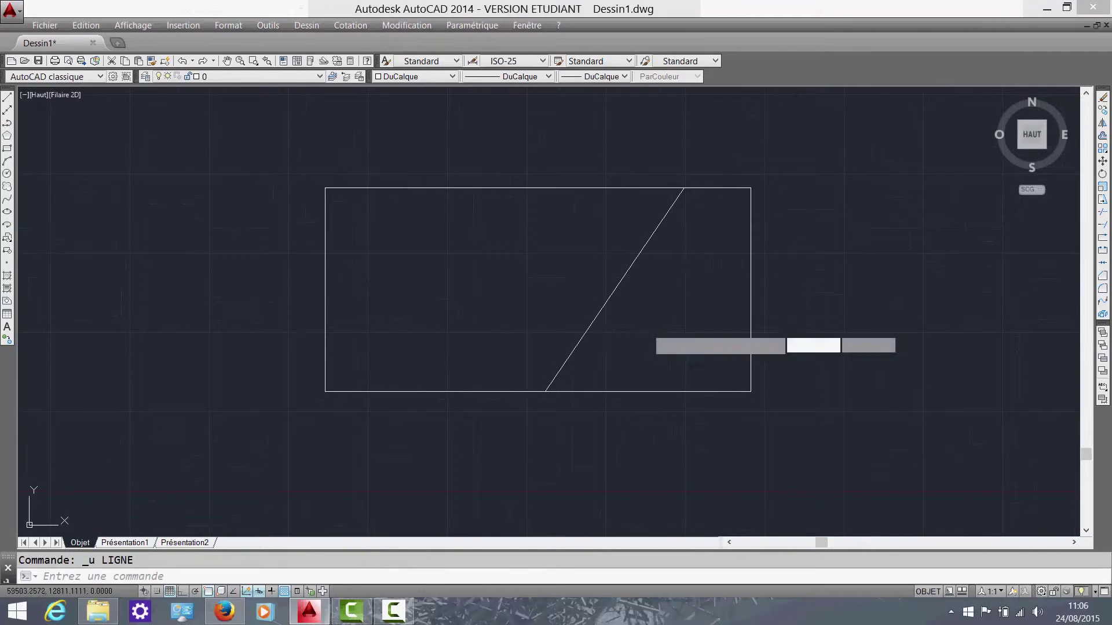
click(639, 326)
click(585, 261)
middle_drag(633, 282, 568, 288)
key(Escape)
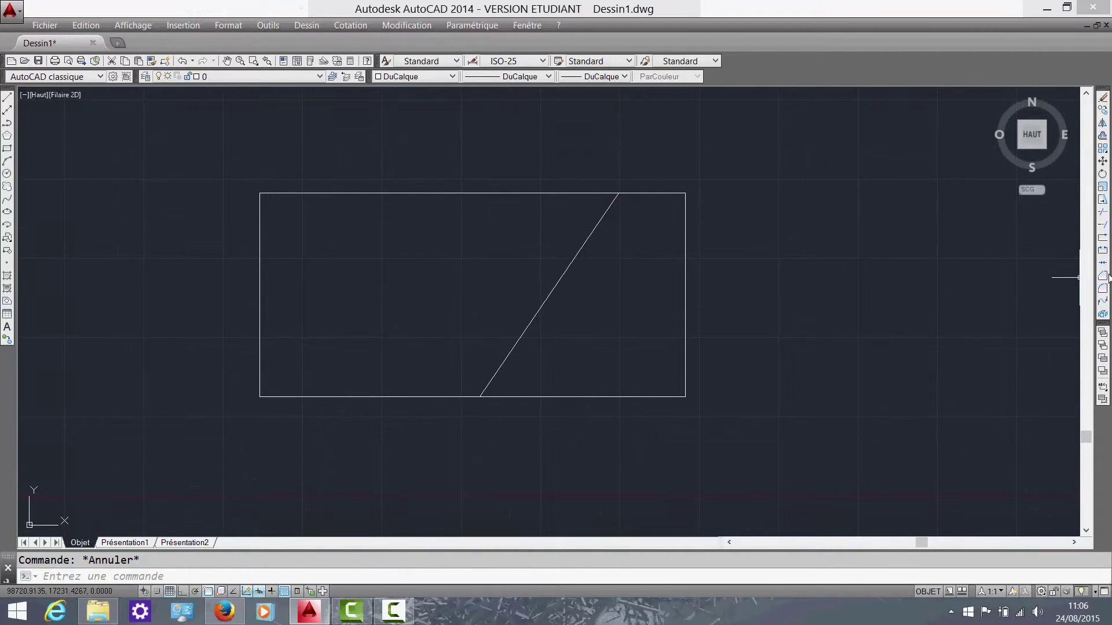
- Draw a horizontal line above the rectangle with ortho mode switched on
mouse_move(624, 284)
middle_down()
mouse_move(667, 271)
mouse_move(547, 273)
middle_up()
scroll(546, 273, up, 2)
text(l)
key(Return)
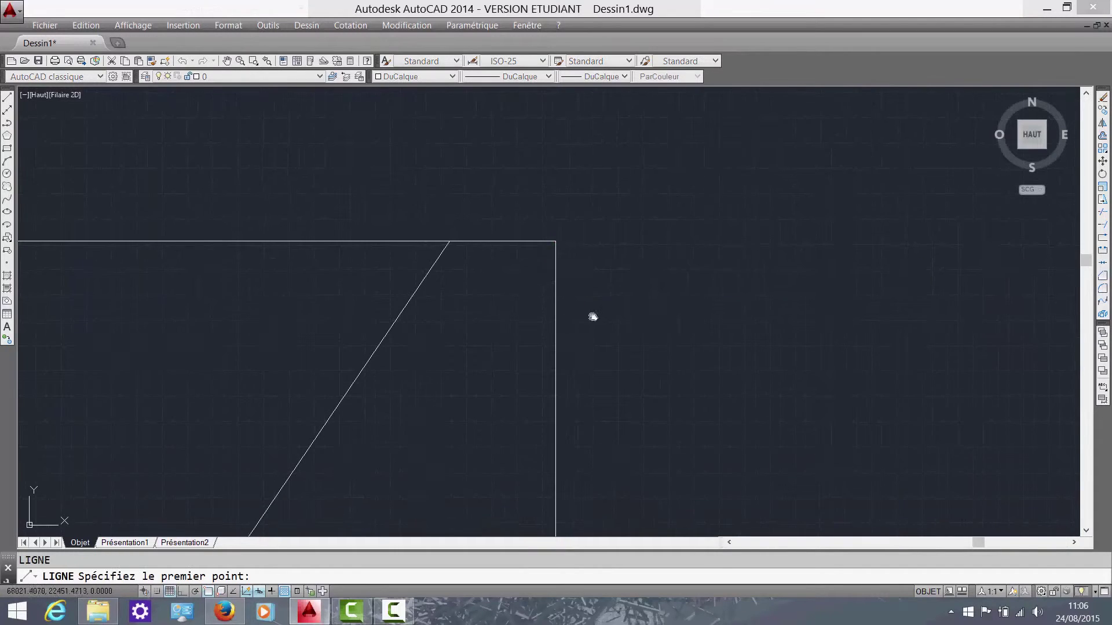
scroll(675, 411, down, 4)
click(464, 236)
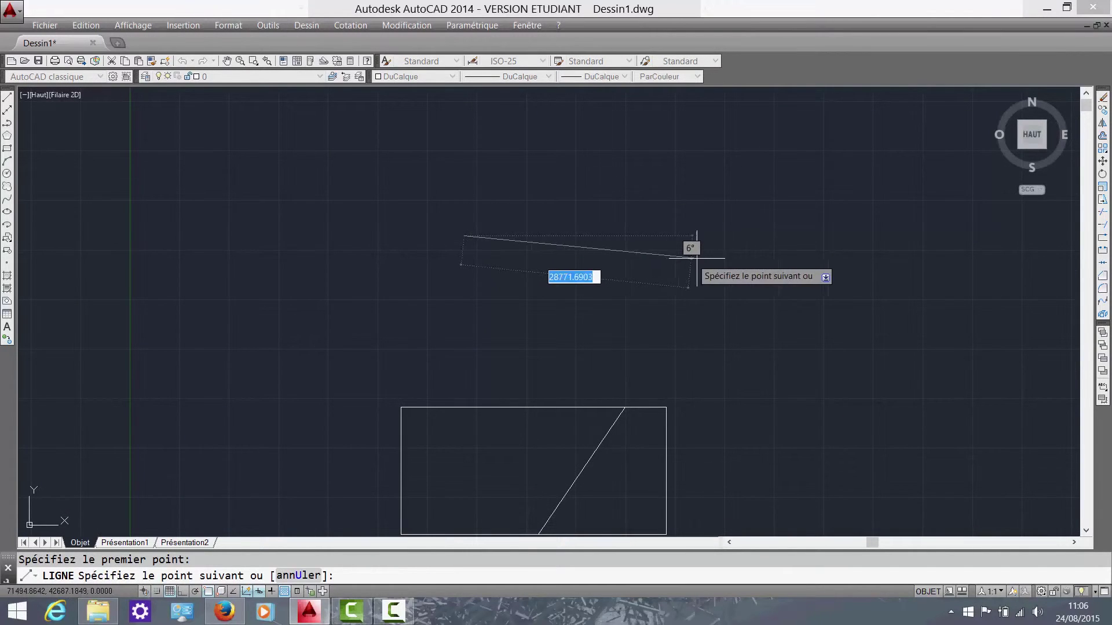
key(F8)
key(Escape)
- Draw a vertical line about 20138 units long beside the rectangle, ending below and beyond the horizontal line's right end
key(Return)
click(770, 447)
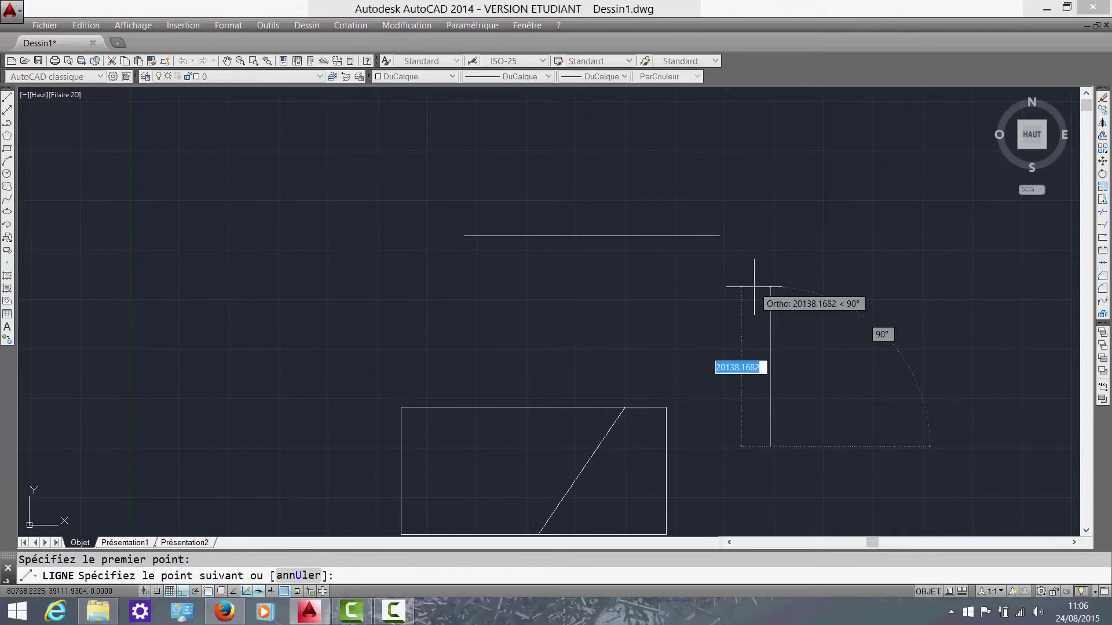
click(752, 286)
key(Escape)
middle_drag(829, 320, 788, 308)
- Highlight the separate horizontal and vertical lines with crossing windows, then clear the selection
click(781, 316)
click(576, 177)
middle_drag(747, 277, 685, 266)
key(Escape)
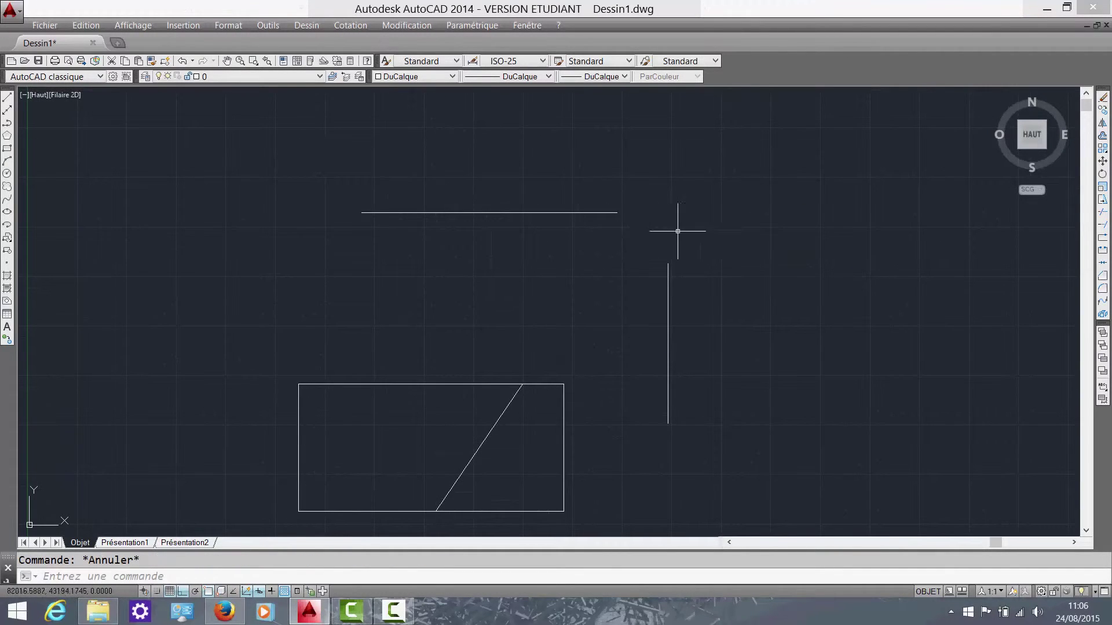
click(735, 303)
click(553, 191)
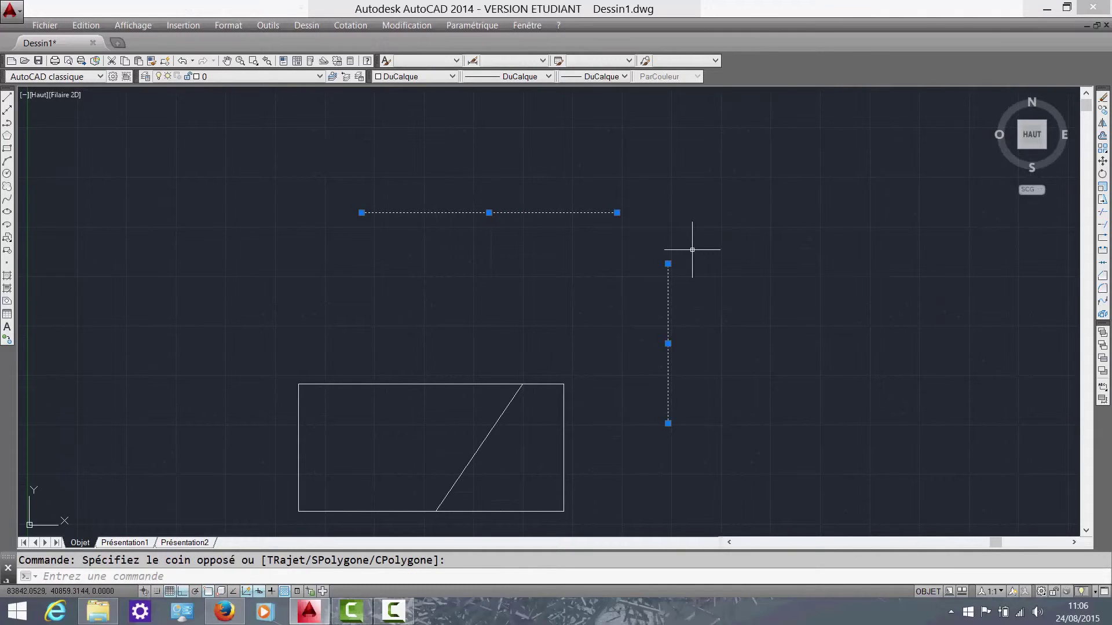
key(Escape)
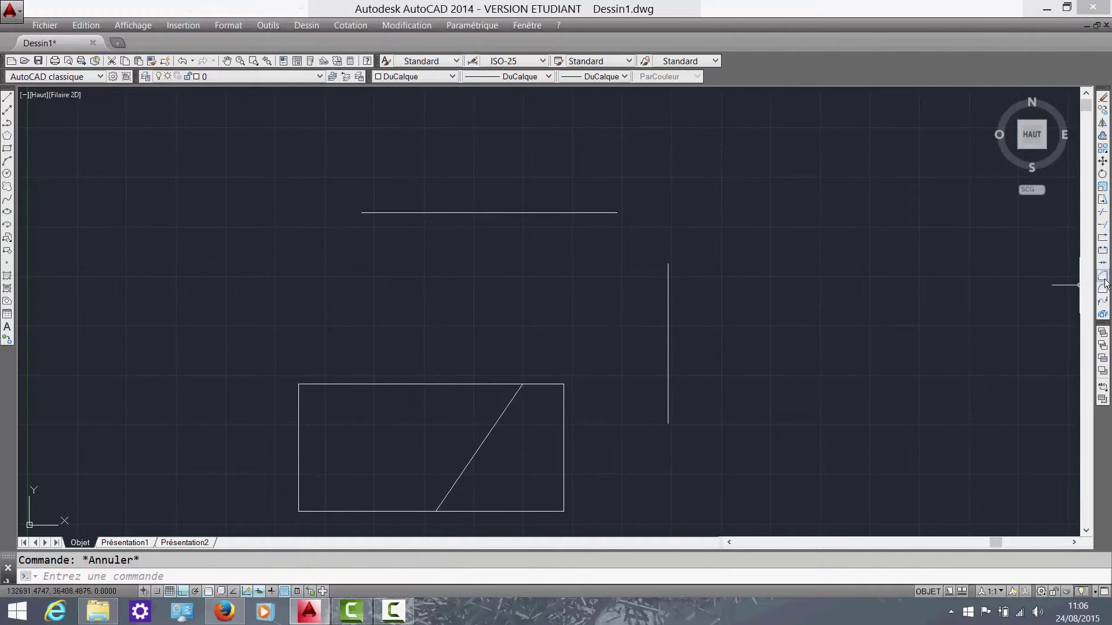
- Join the vertical and horizontal lines into a corner with Chamfer and inspect the corner up close
click(1104, 278)
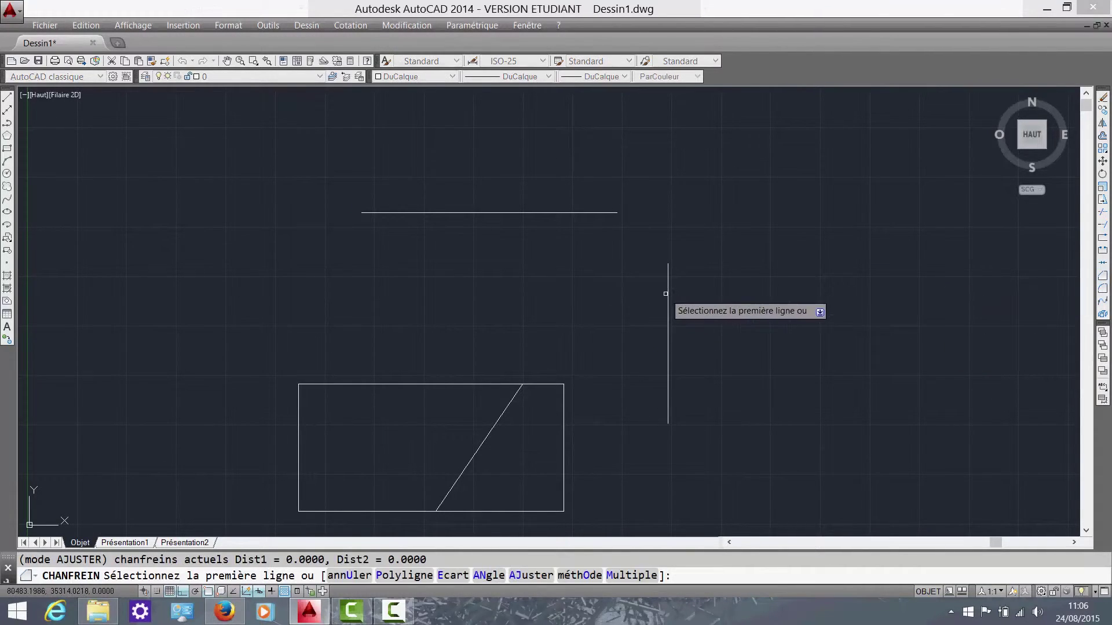
click(667, 294)
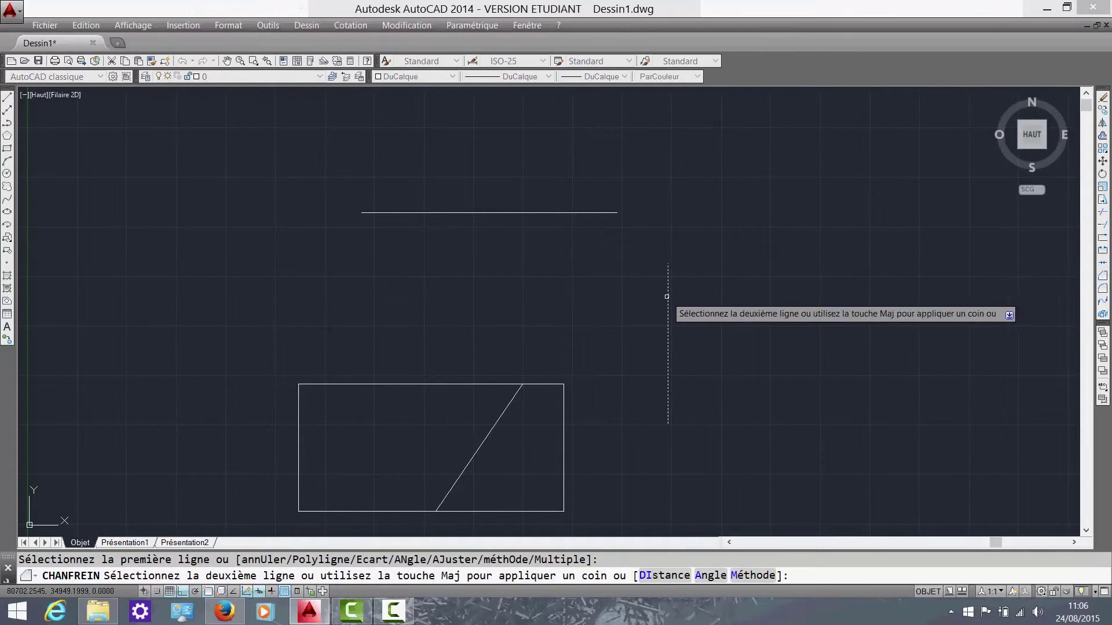
click(552, 214)
scroll(660, 207, up, 10)
middle_drag(818, 344, 614, 199)
scroll(586, 216, up, 5)
scroll(810, 351, up, 4)
scroll(862, 347, up, 3)
scroll(862, 349, up, 3)
scroll(860, 350, down, 5)
- Erase the two lines forming the corner, then undo the erasure
click(779, 301)
click(648, 186)
key(Delete)
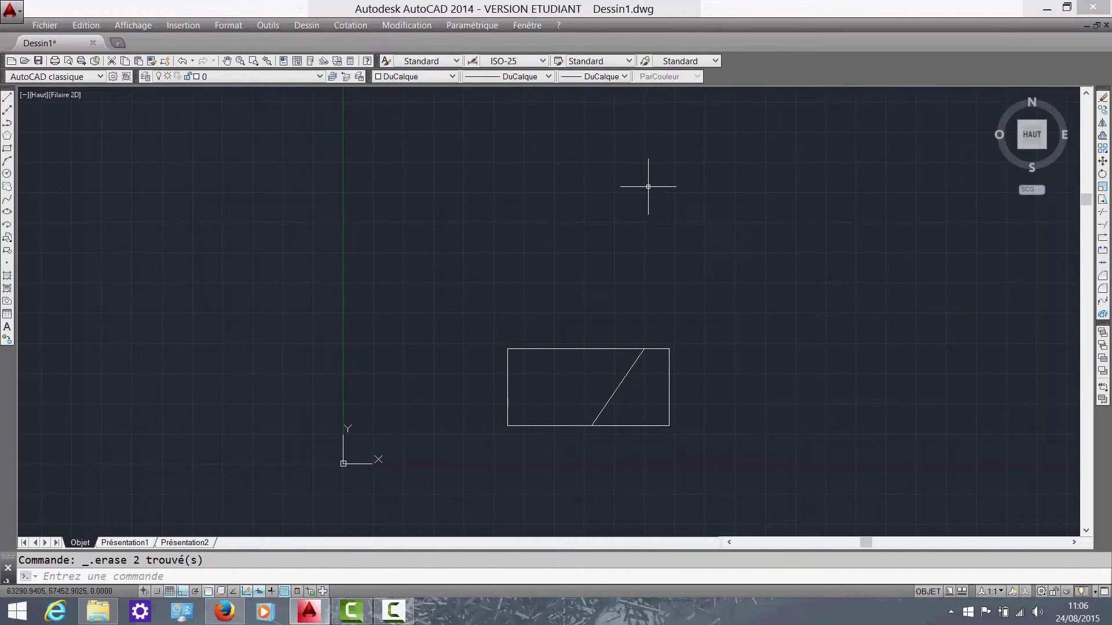
middle_drag(796, 311, 762, 299)
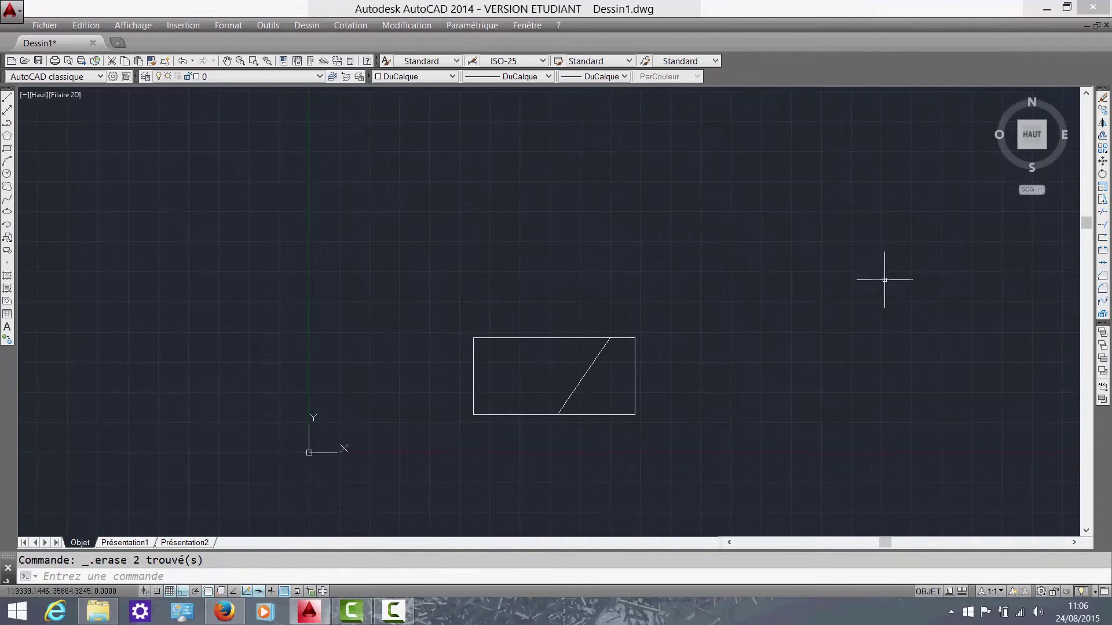
key(ctrl+z)
key(ctrl+z)
key(ctrl+z)
key(ctrl+z)
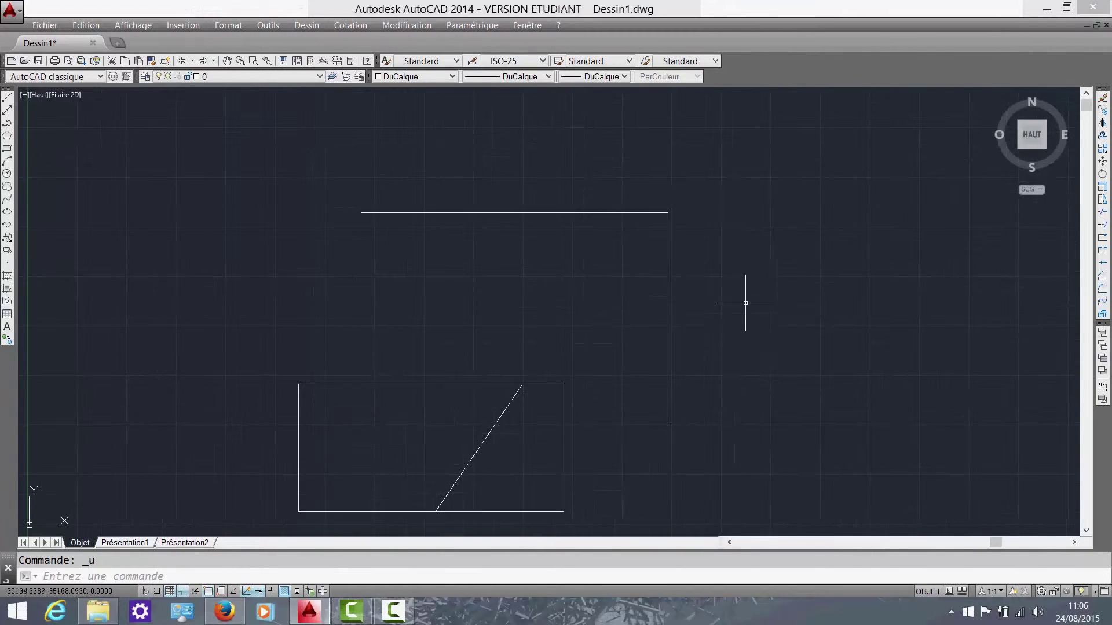
- Join the vertical and horizontal lines into a sharp corner with Fillet, inspect the corner, and undo the join
click(1103, 289)
middle_drag(682, 259, 652, 253)
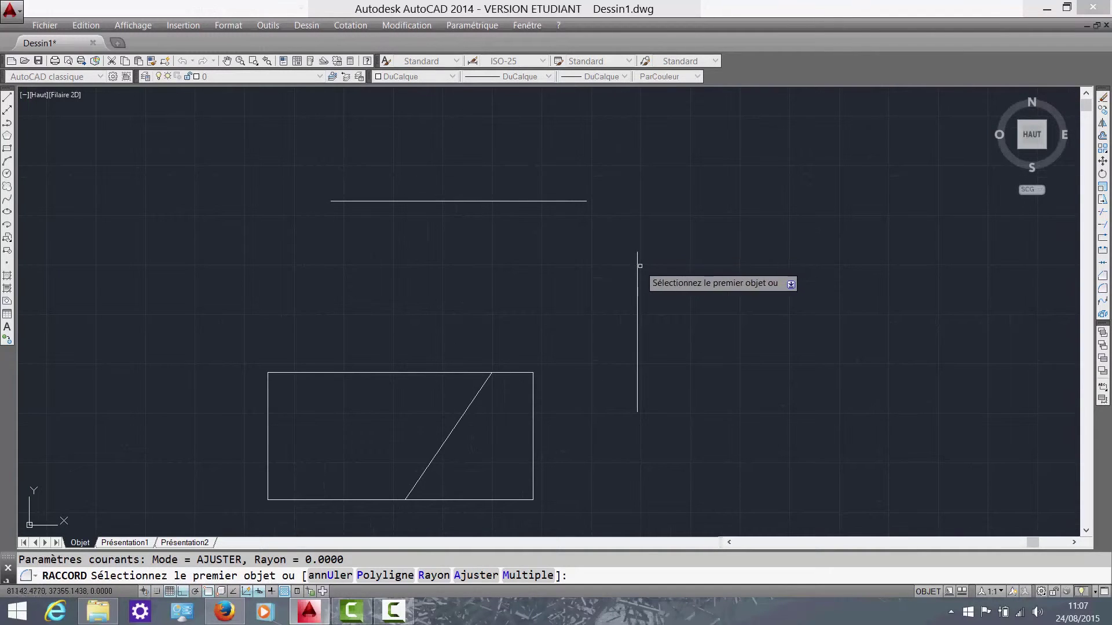
click(637, 257)
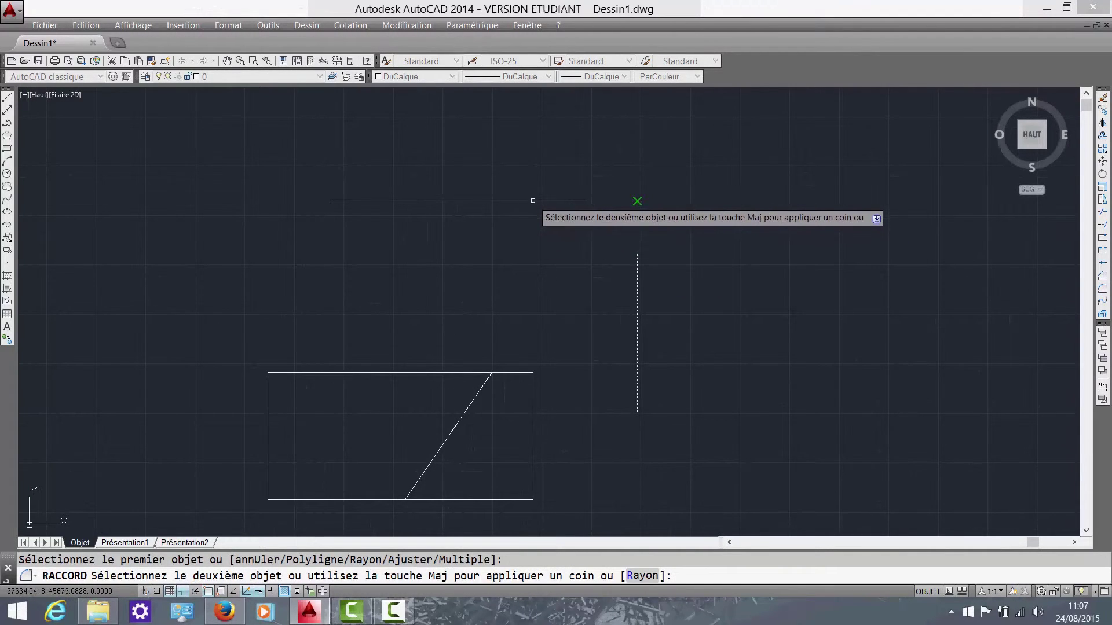
click(532, 200)
scroll(630, 211, up, 3)
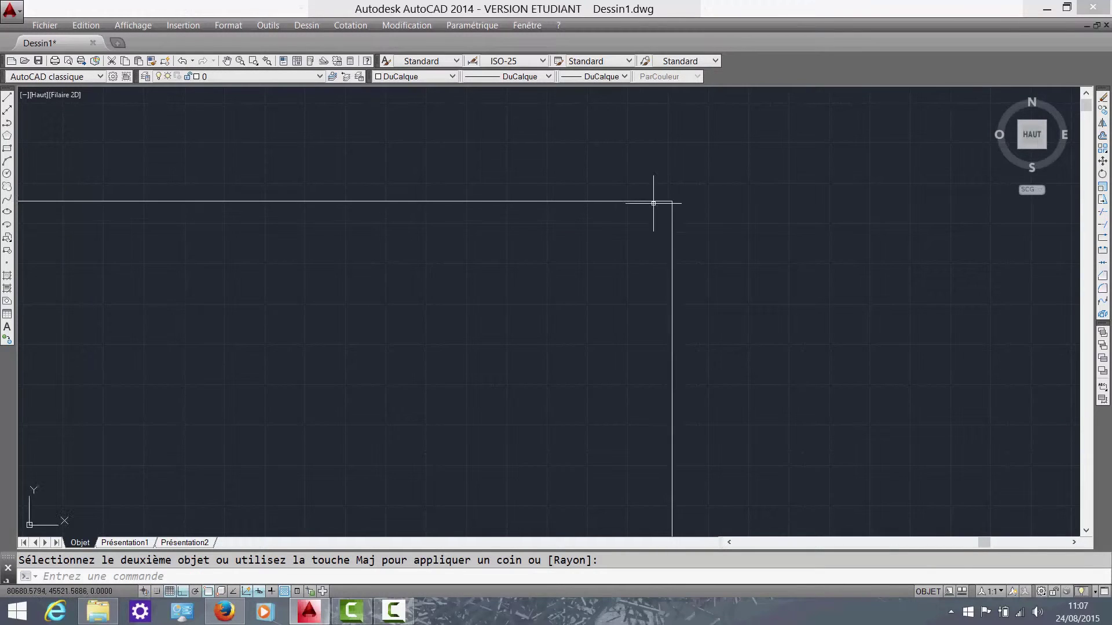
scroll(654, 200, down, 6)
scroll(625, 245, up, 4)
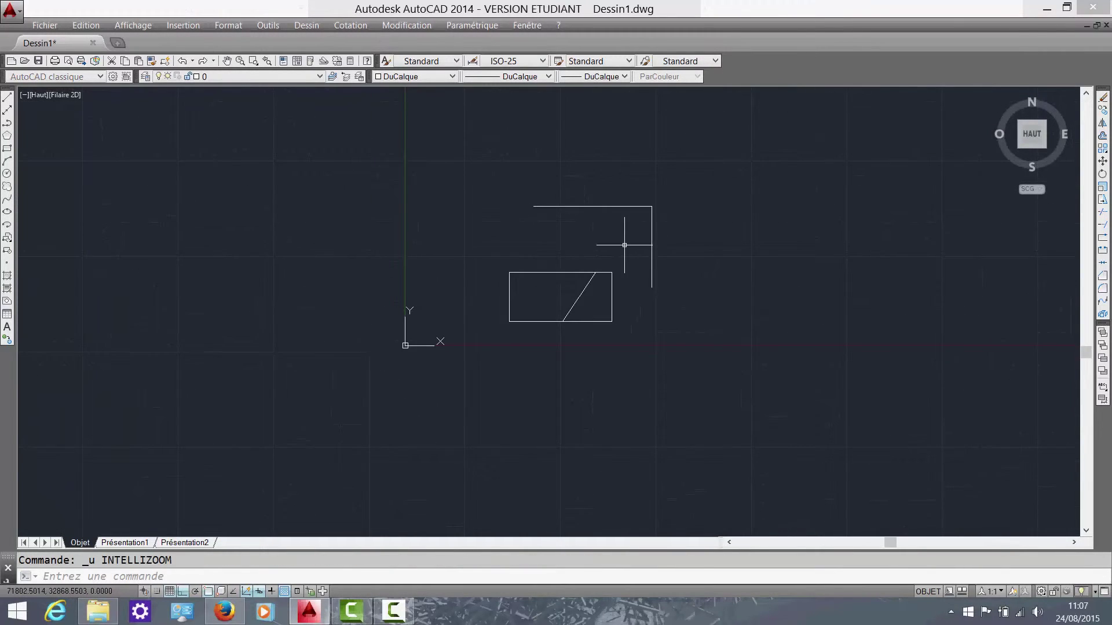
key(ctrl+z)
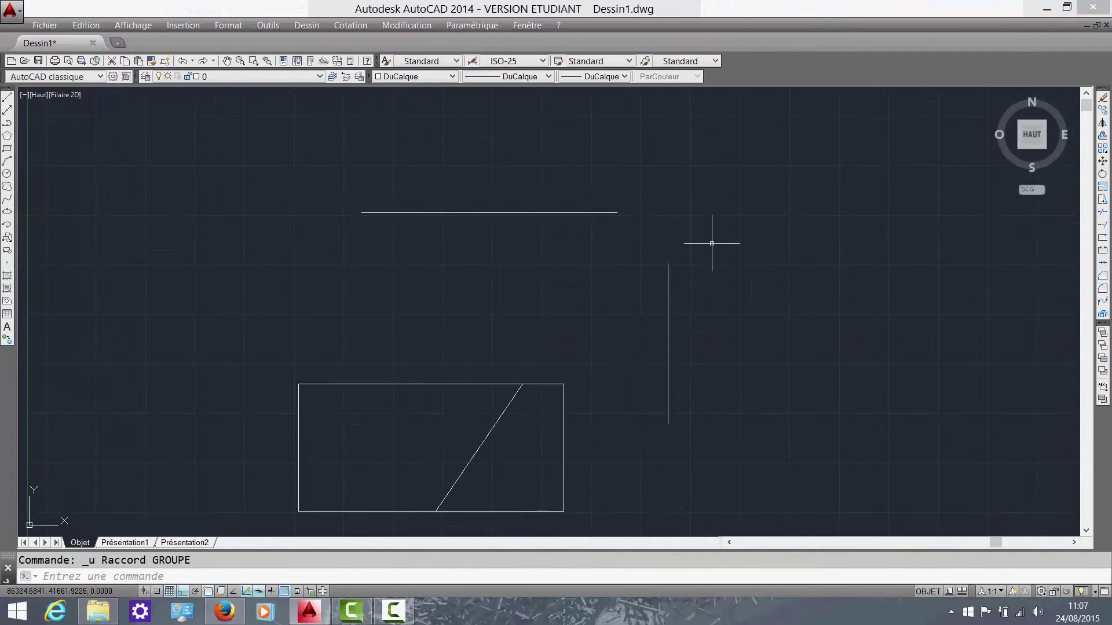
- Fillet the vertical and horizontal lines with a radius of 10 and examine the rounded corner up close
click(1102, 289)
text(r)
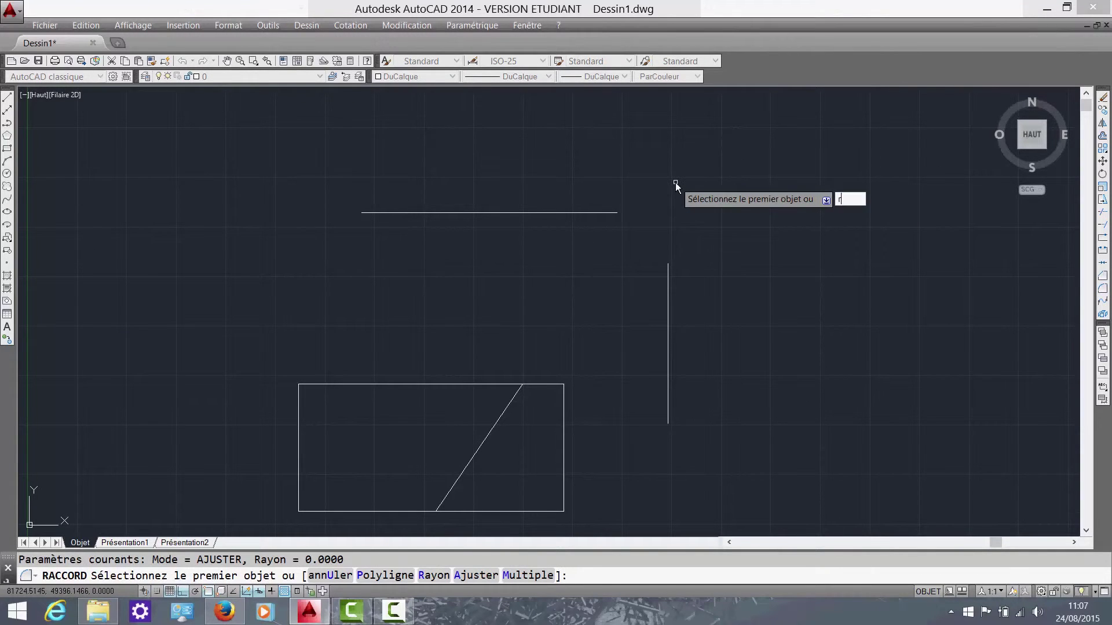
key(Return)
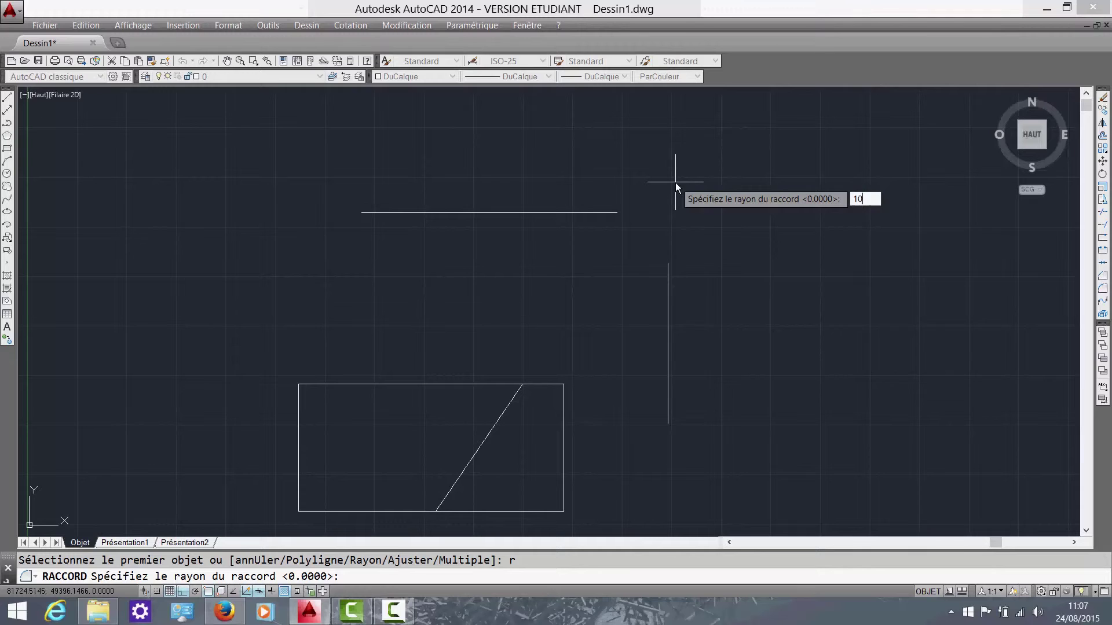
key(Return)
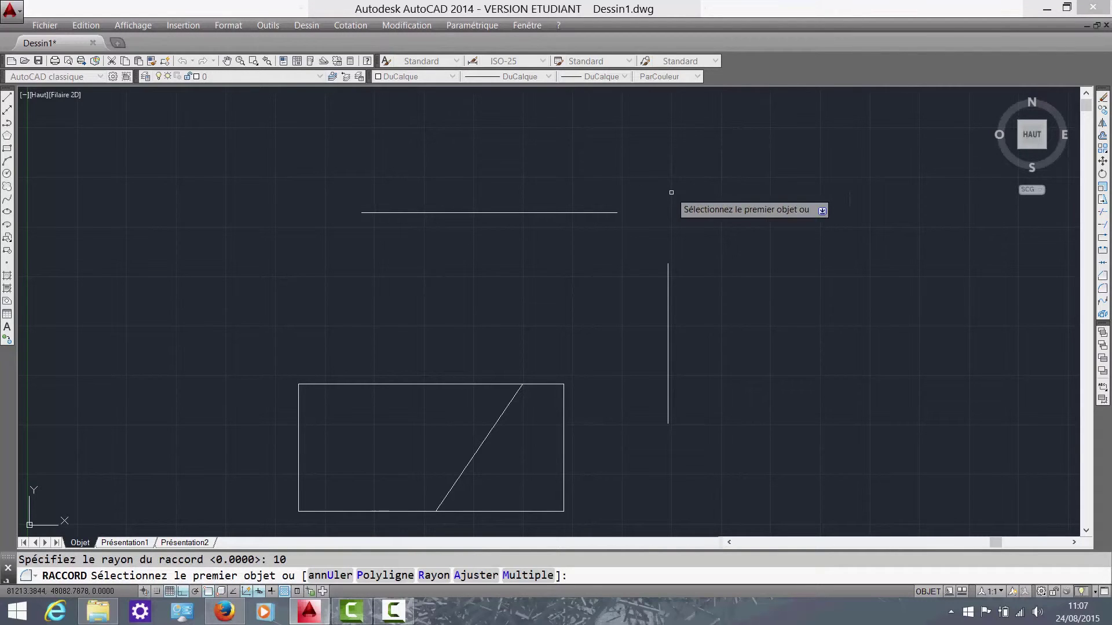
click(667, 288)
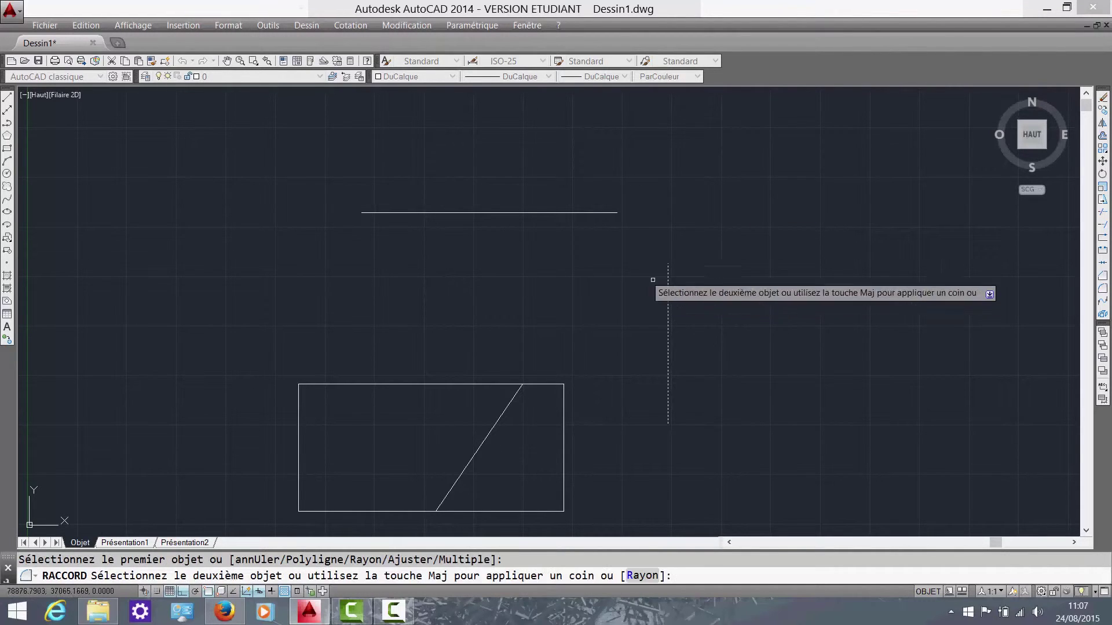
click(526, 214)
scroll(661, 222, up, 5)
scroll(751, 148, up, 5)
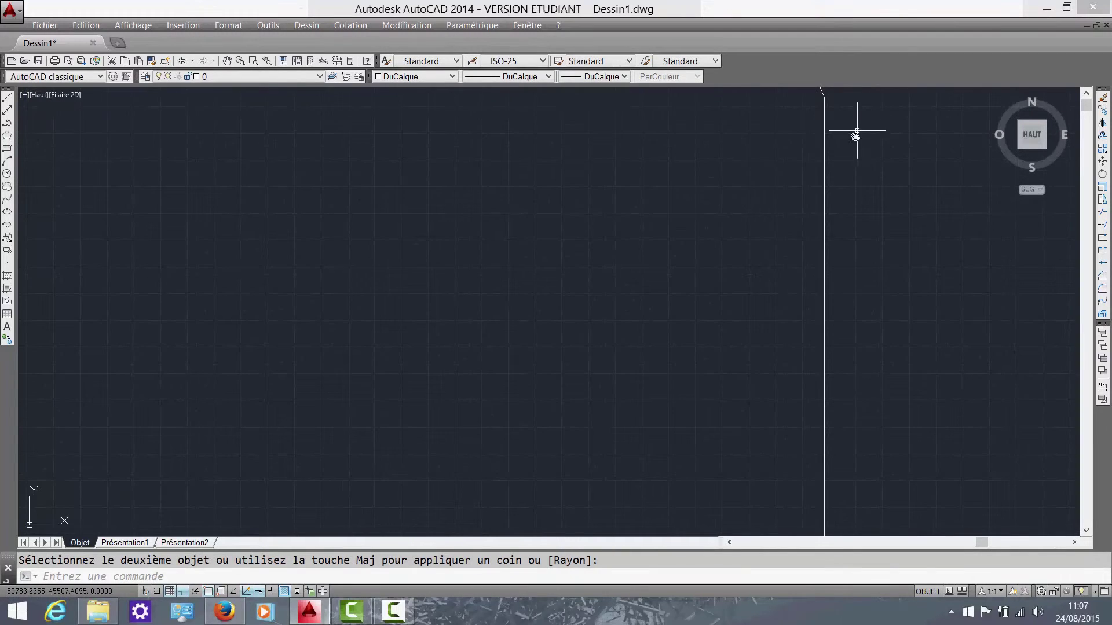
- Erase the two filleted lines together with the arc connecting them
click(784, 360)
click(624, 325)
scroll(628, 329, down, 10)
middle_drag(641, 342, 618, 225)
key(Escape)
click(682, 305)
click(550, 171)
key(Delete)
- Draw a vertical line from the rectangle's lower-right corner, along its right side and up beyond its upper edge
scroll(693, 245, down, 5)
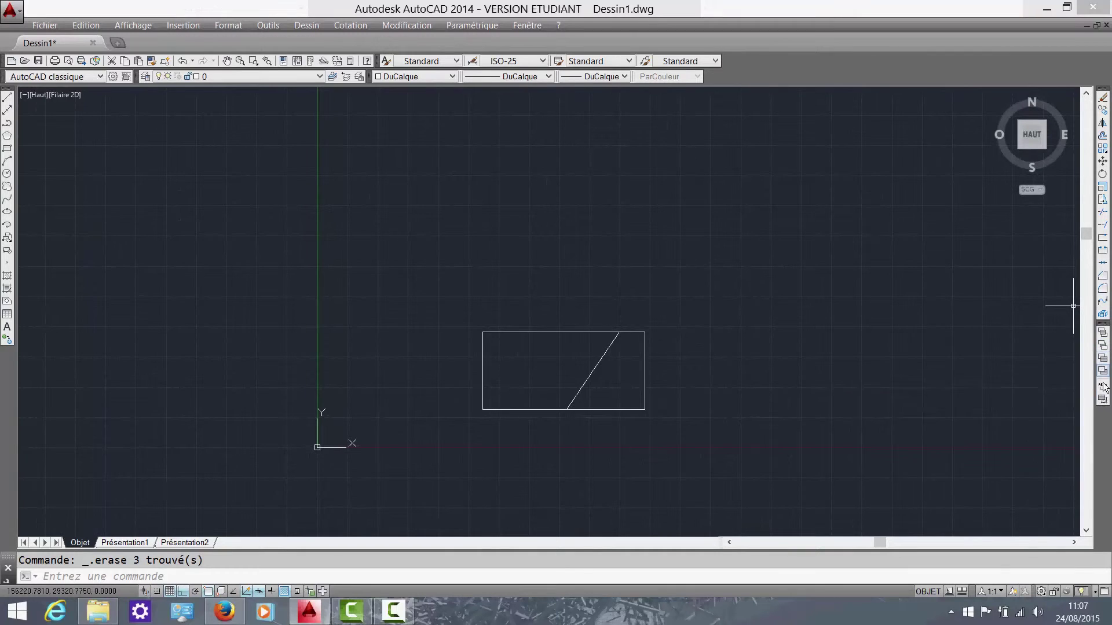
middle_drag(670, 380, 669, 337)
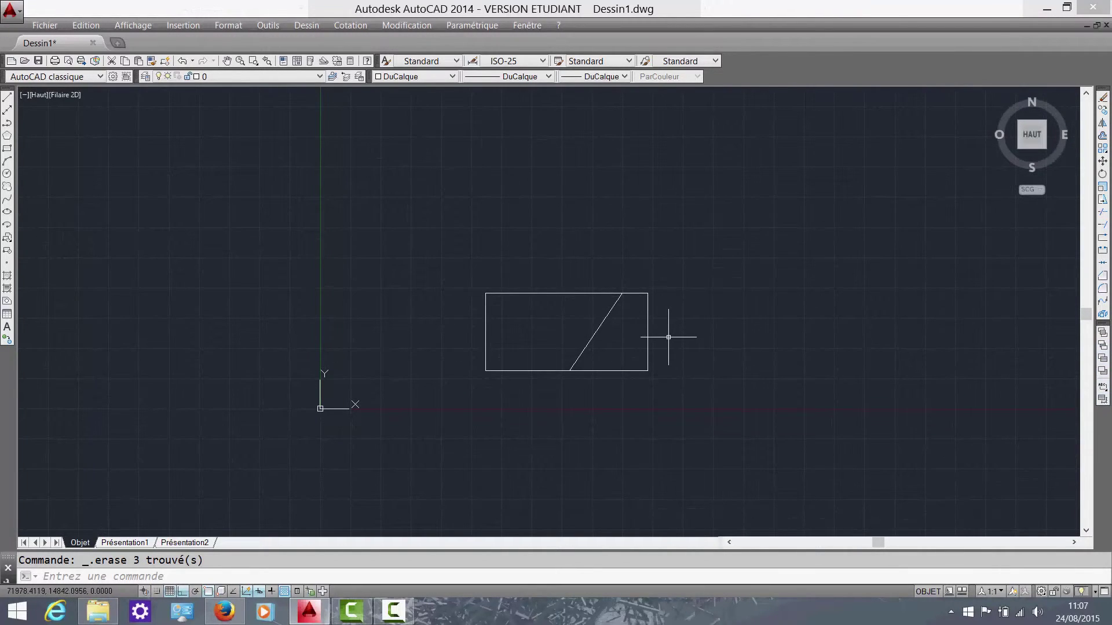
scroll(653, 338, up, 5)
scroll(254, 88, up, 2)
scroll(621, 245, down, 5)
text(l)
key(Return)
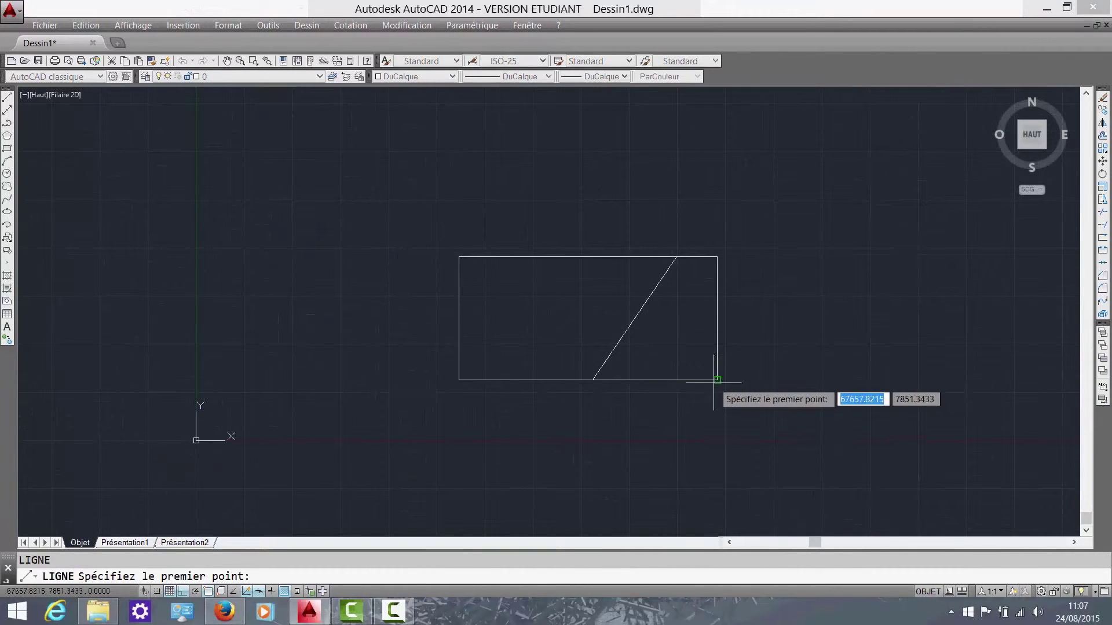
click(717, 380)
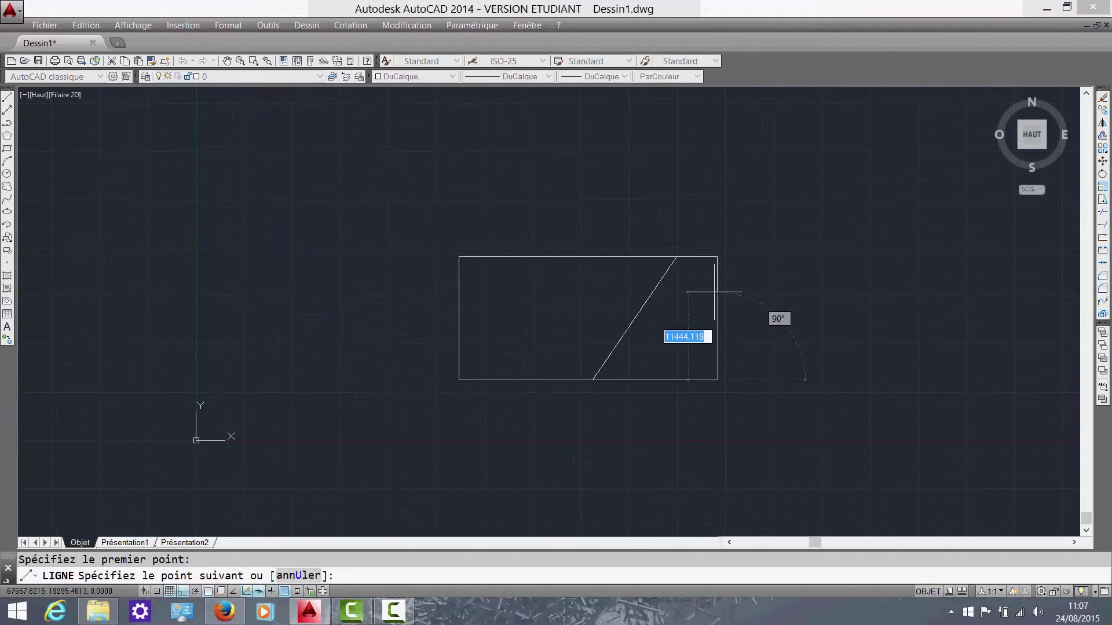
key(Escape)
- Change the colour of the new vertical line to Rouge and clear the selection
click(720, 172)
click(644, 166)
click(396, 78)
click(405, 102)
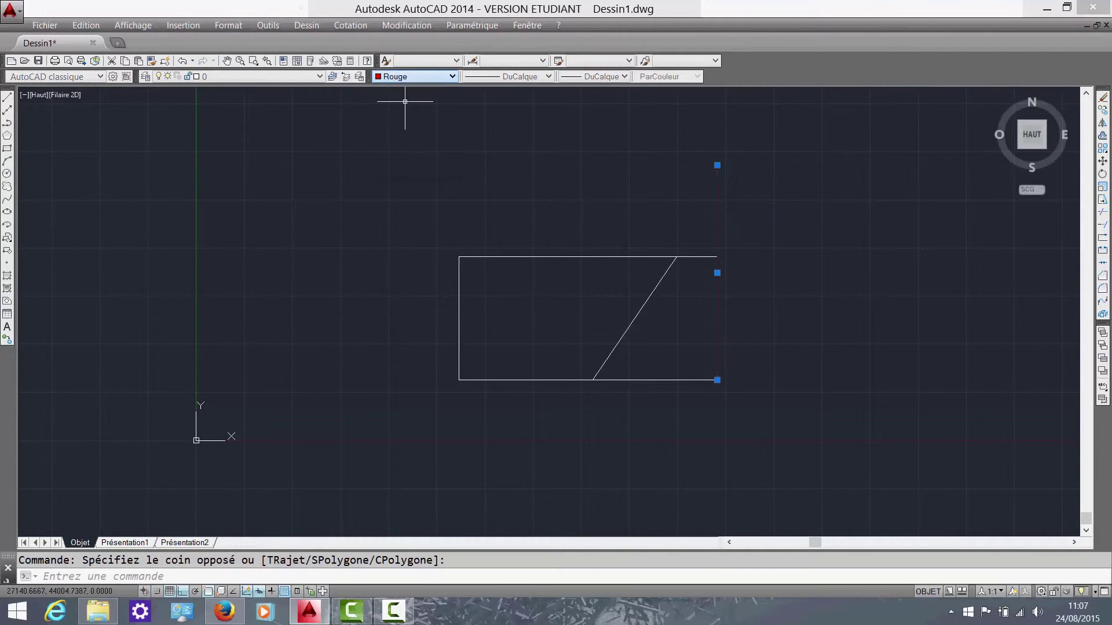
key(Escape)
- Set the current drawing colour to DuCalque and check the colour assigned to the red line
click(416, 77)
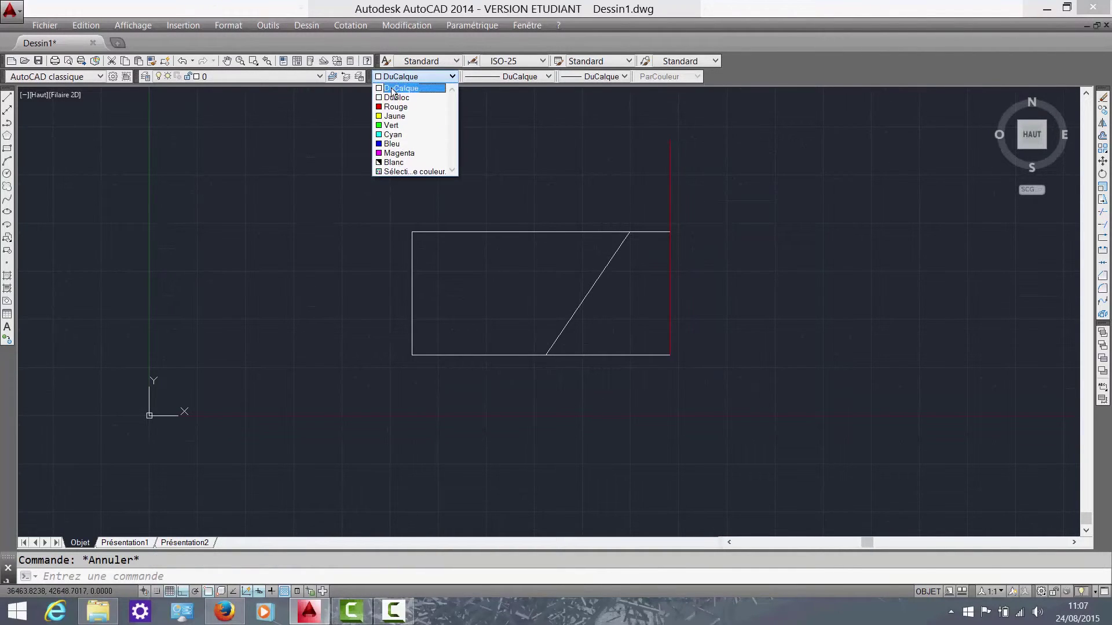
click(392, 90)
click(695, 197)
click(610, 152)
click(408, 78)
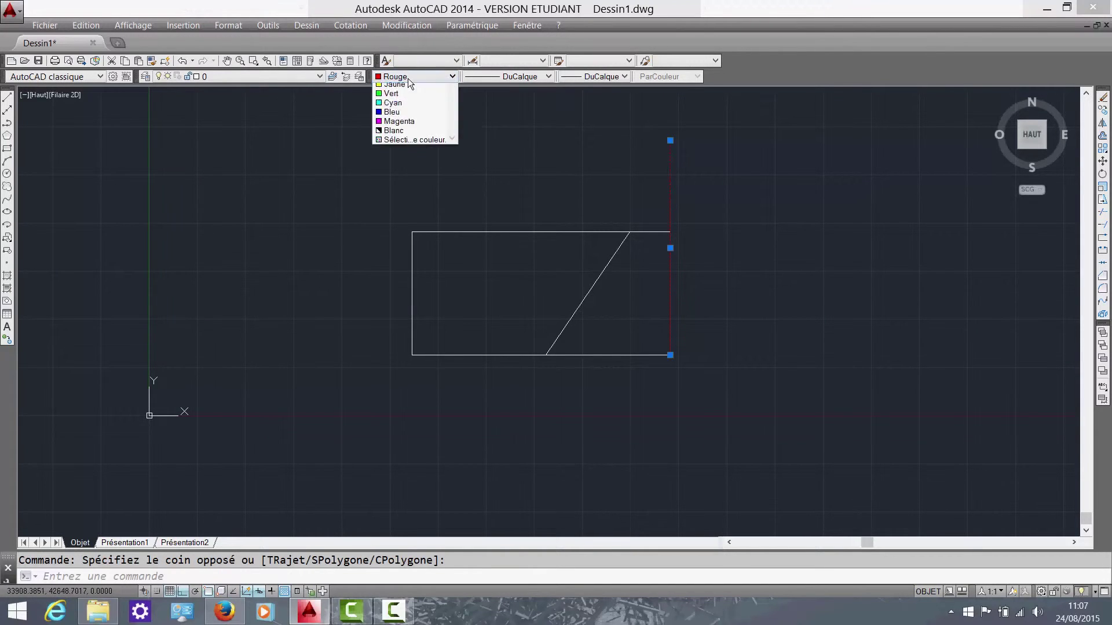
click(407, 82)
key(Escape)
- Send the red vertical line behind the rectangle in the draw order
scroll(650, 223, up, 1)
middle_drag(670, 215, 625, 259)
click(666, 182)
click(604, 156)
key(Escape)
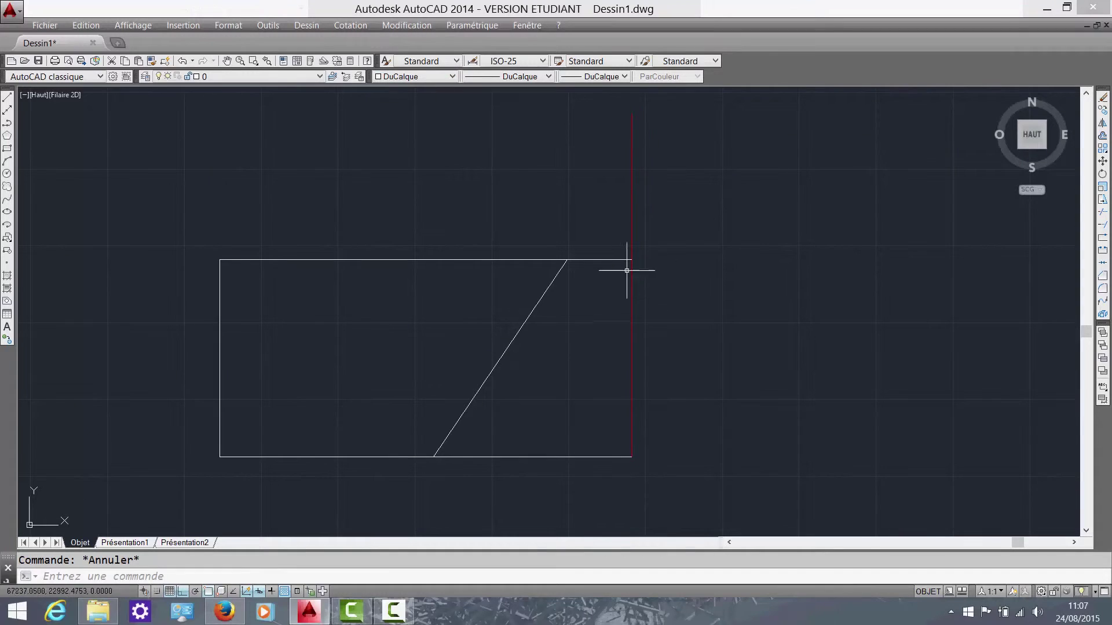
click(684, 193)
click(598, 154)
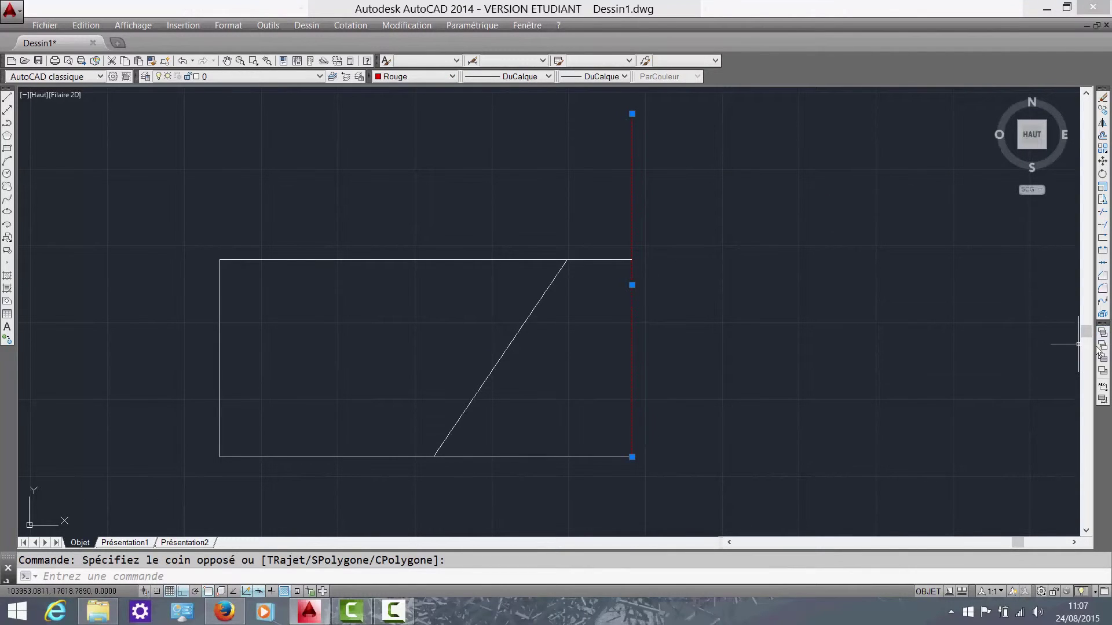
key(Escape)
middle_drag(777, 370, 812, 431)
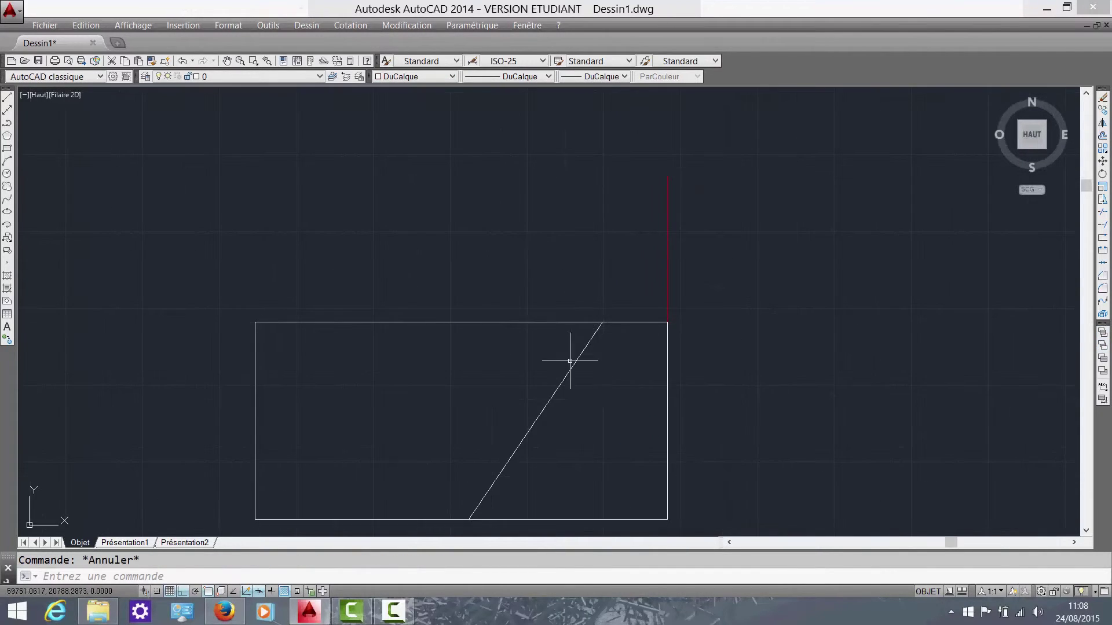
- Erase the red vertical line running along the rectangle's right side
click(607, 360)
click(600, 293)
middle_drag(677, 287, 658, 266)
key(Escape)
click(664, 245)
click(597, 179)
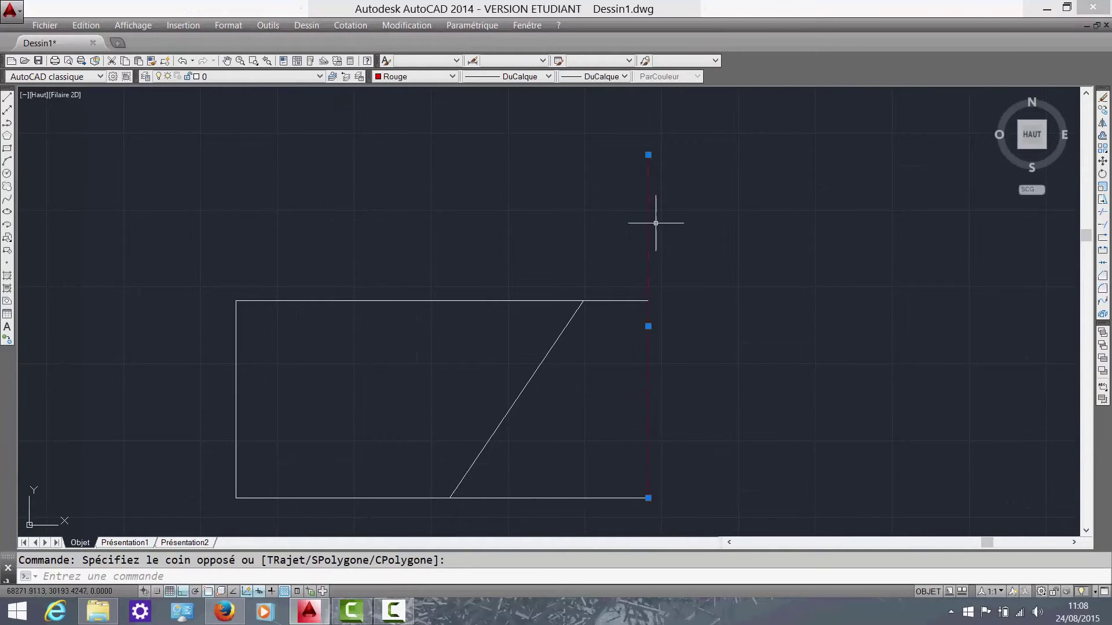
key(Delete)
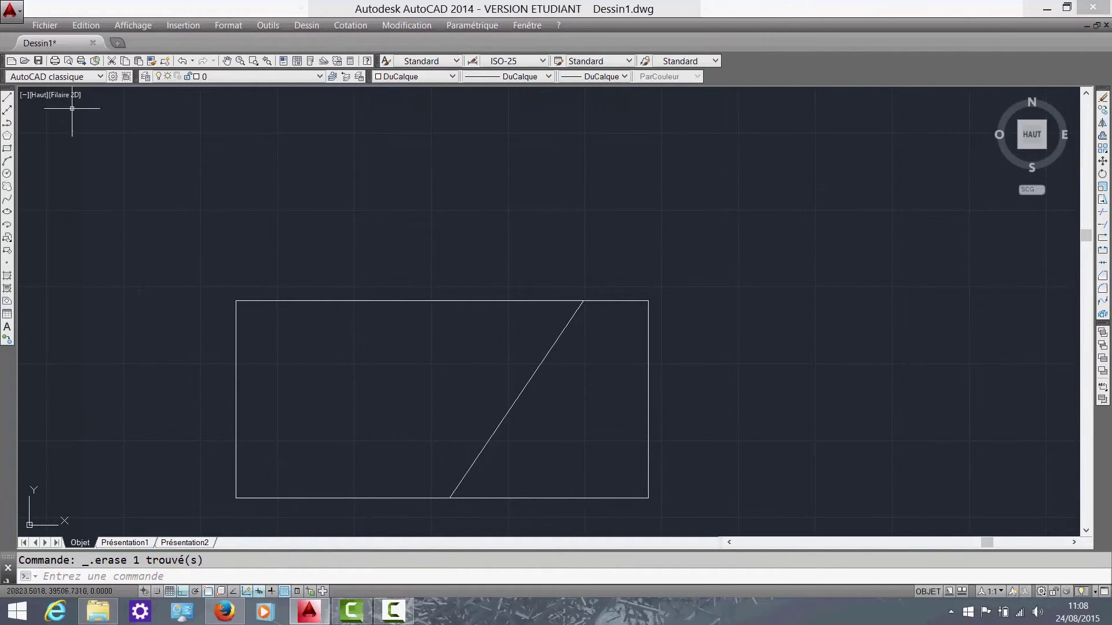
- Toggle the grid display off and back on twice
middle_drag(892, 248, 801, 231)
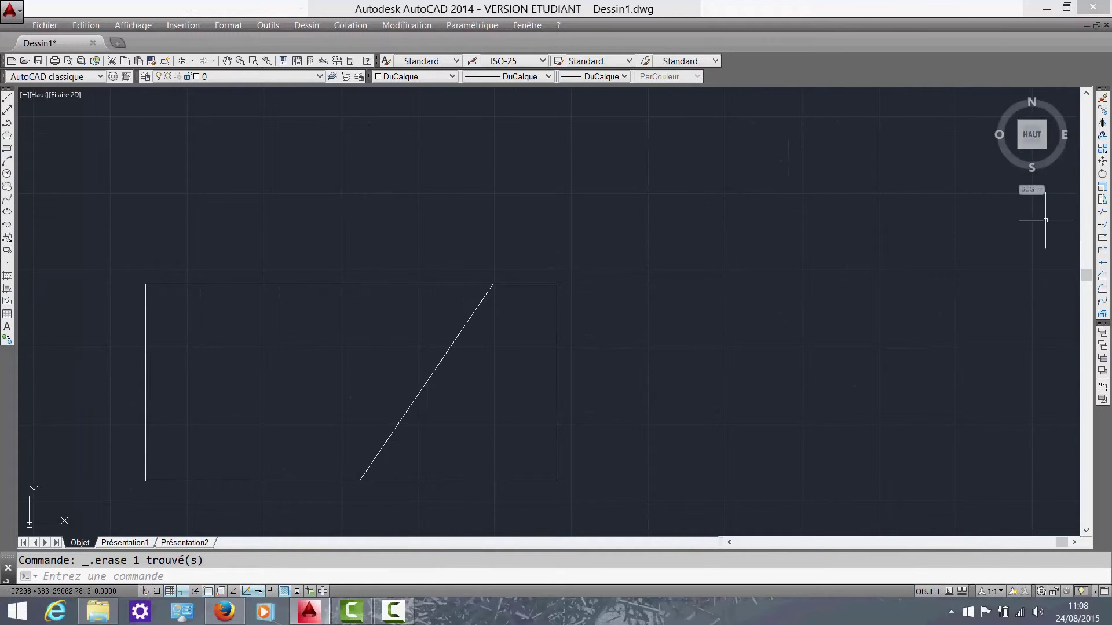
middle_drag(671, 299, 741, 275)
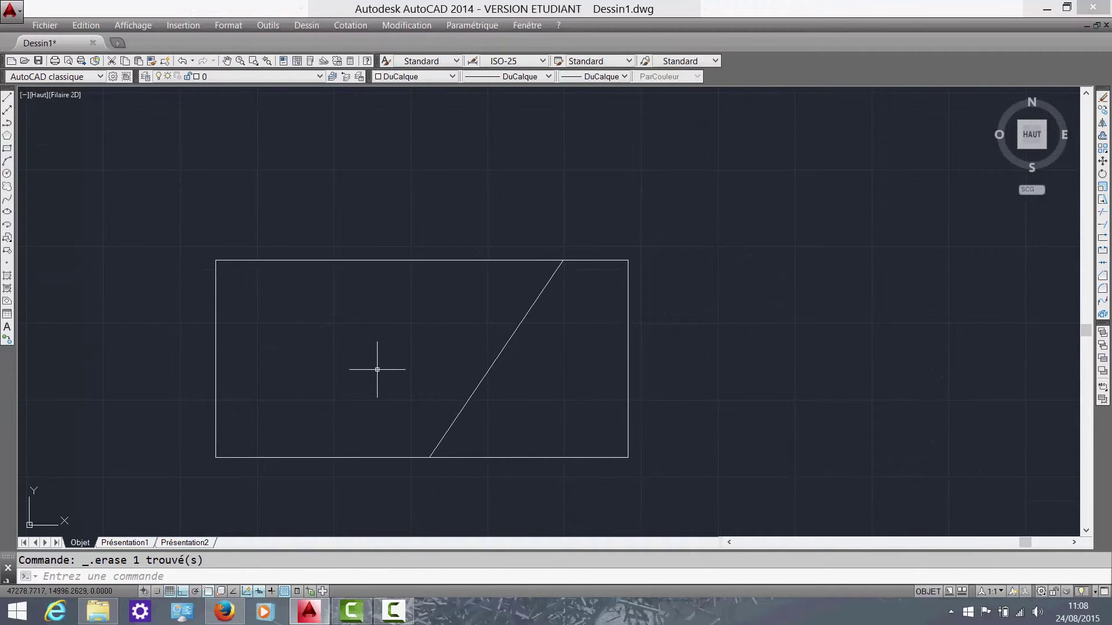
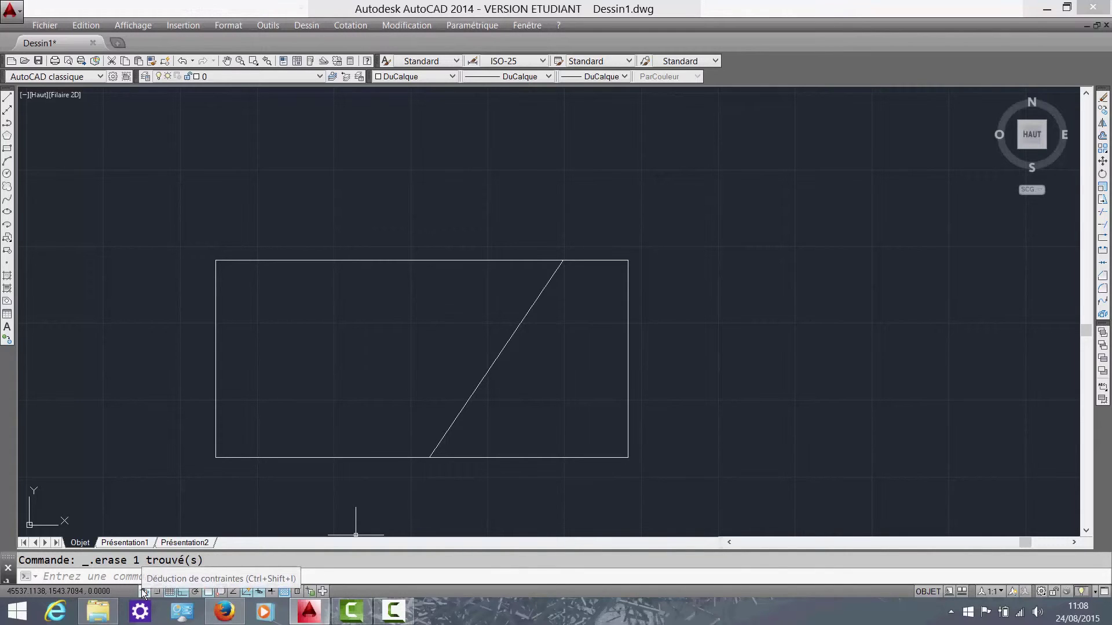
scroll(484, 436, down, 3)
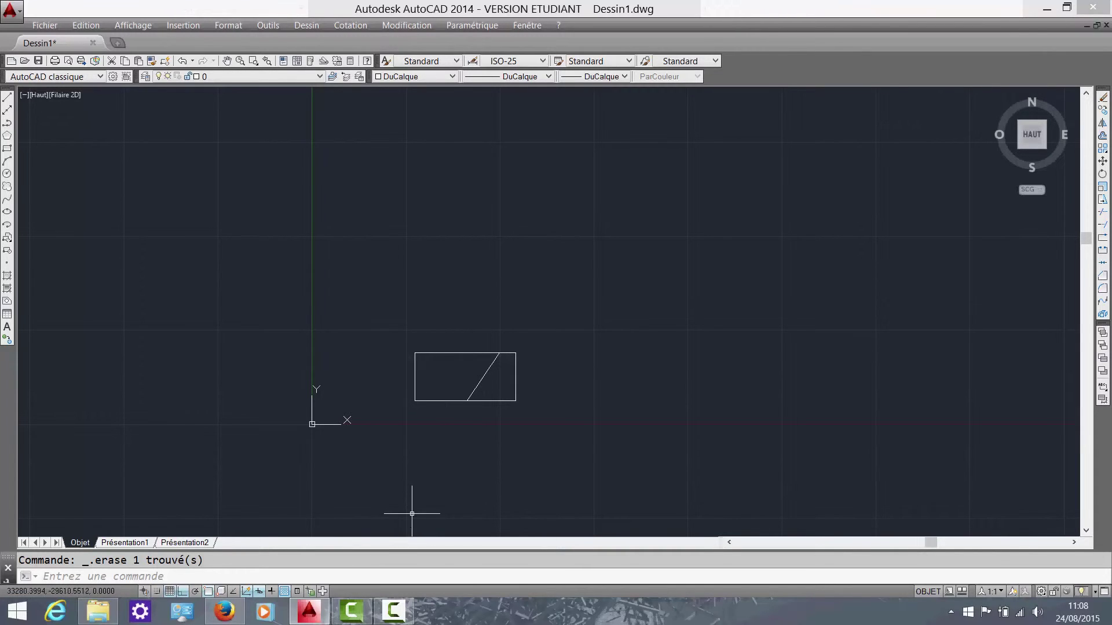
click(173, 592)
click(174, 592)
click(174, 592)
click(174, 592)
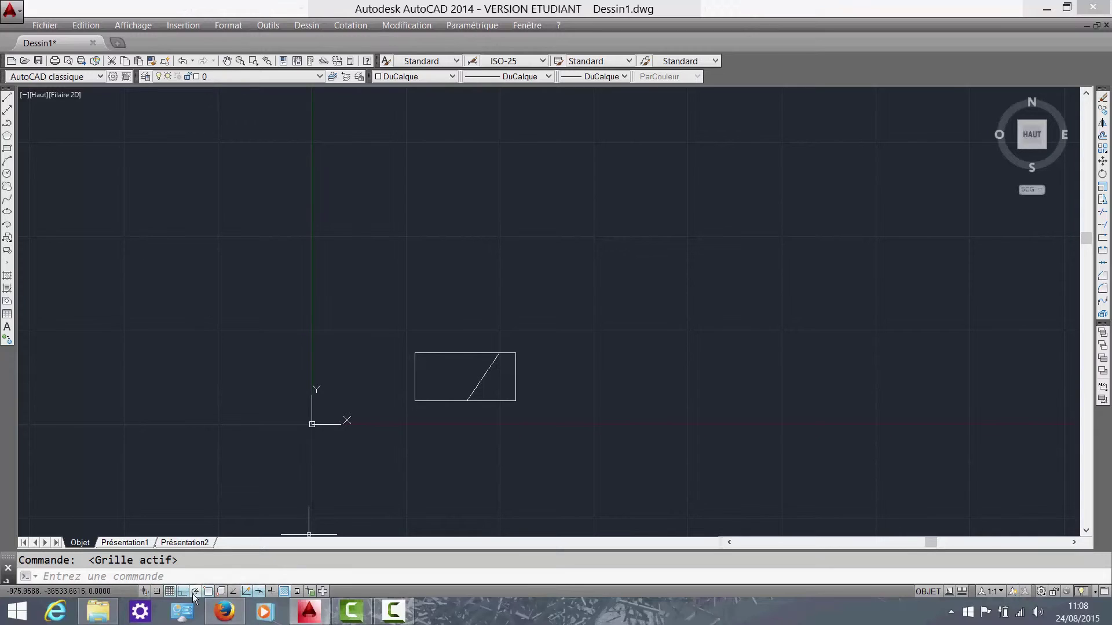
- Turn Ortho mode on, start a trial line above the rectangle, switch Ortho off and cancel the line
click(185, 593)
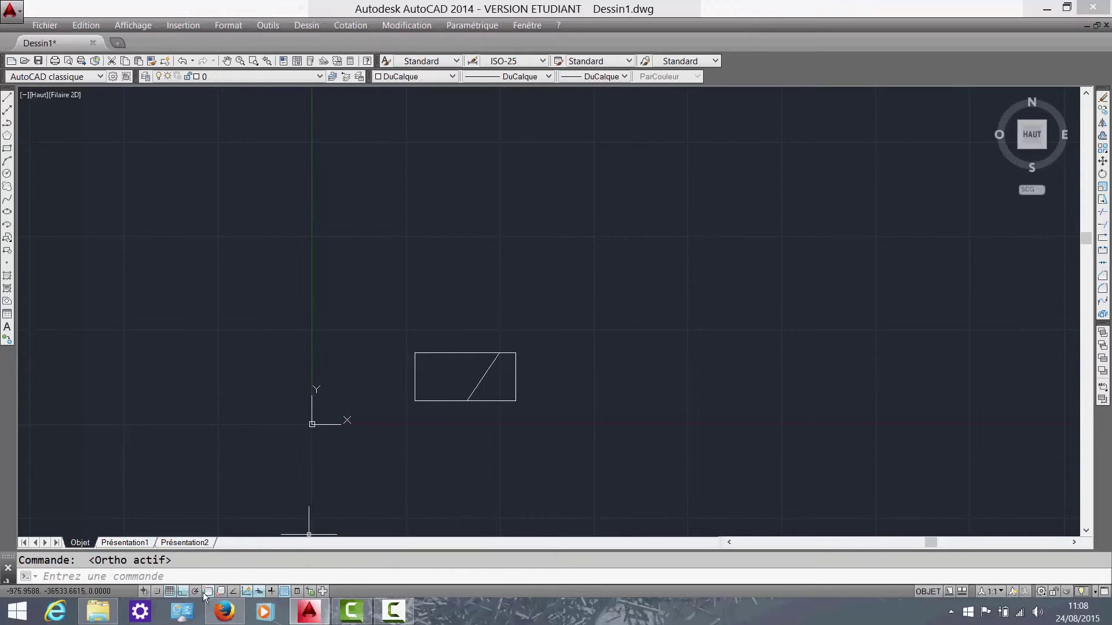
text(l)
key(Return)
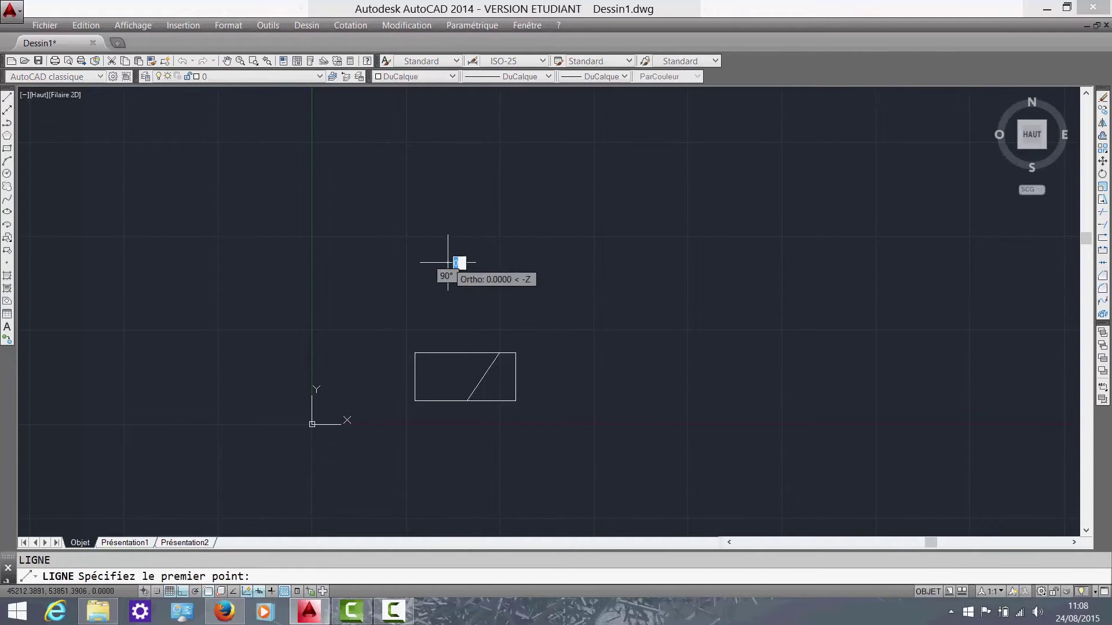
click(448, 262)
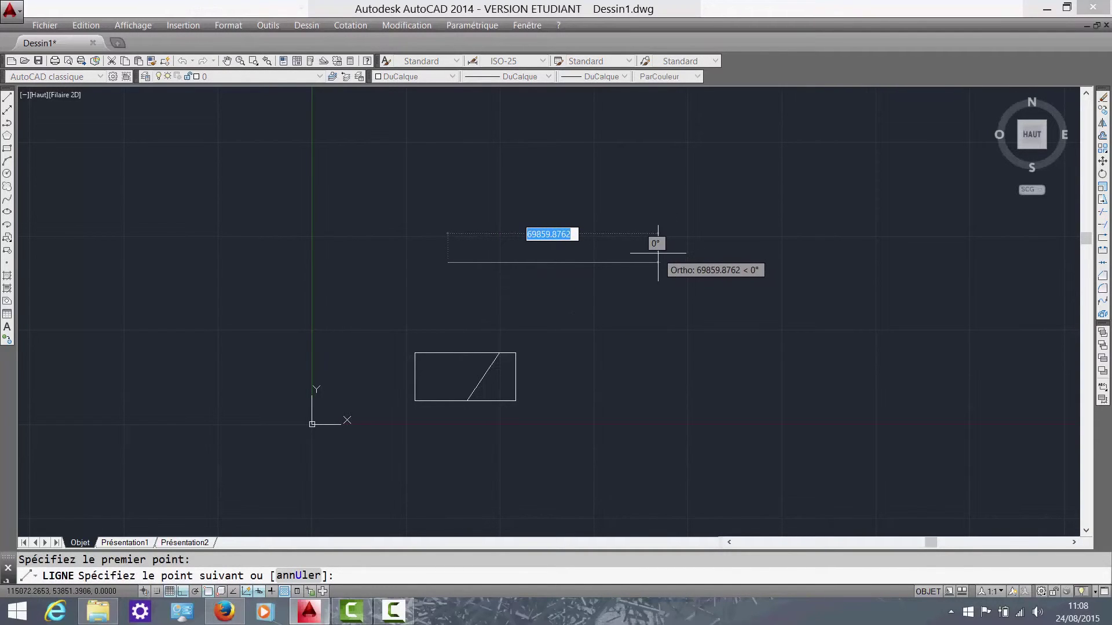
key(F8)
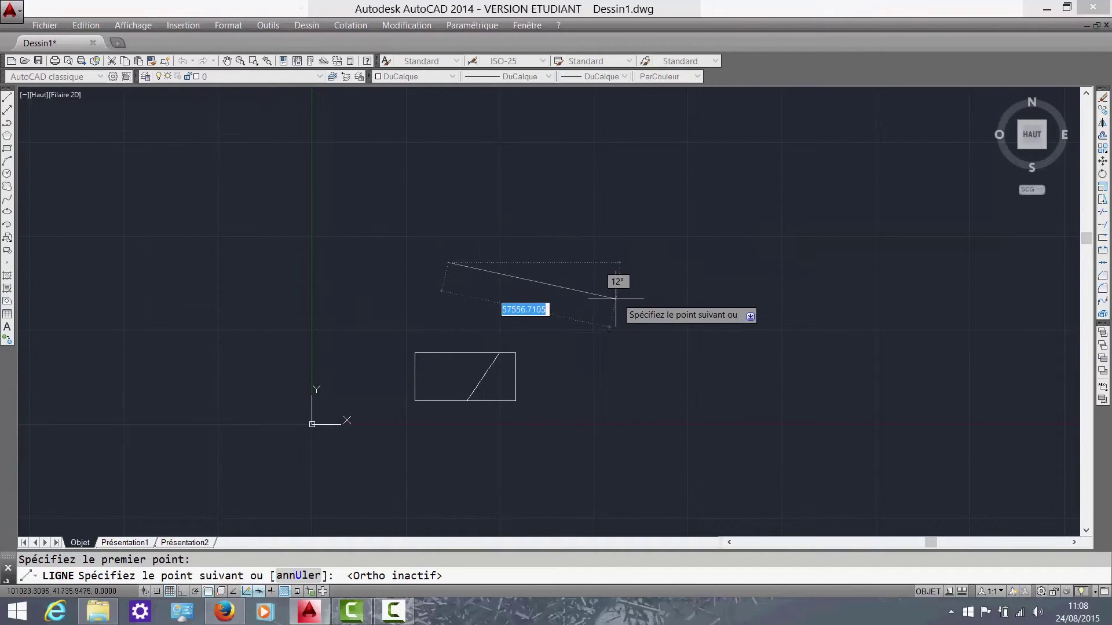
key(Escape)
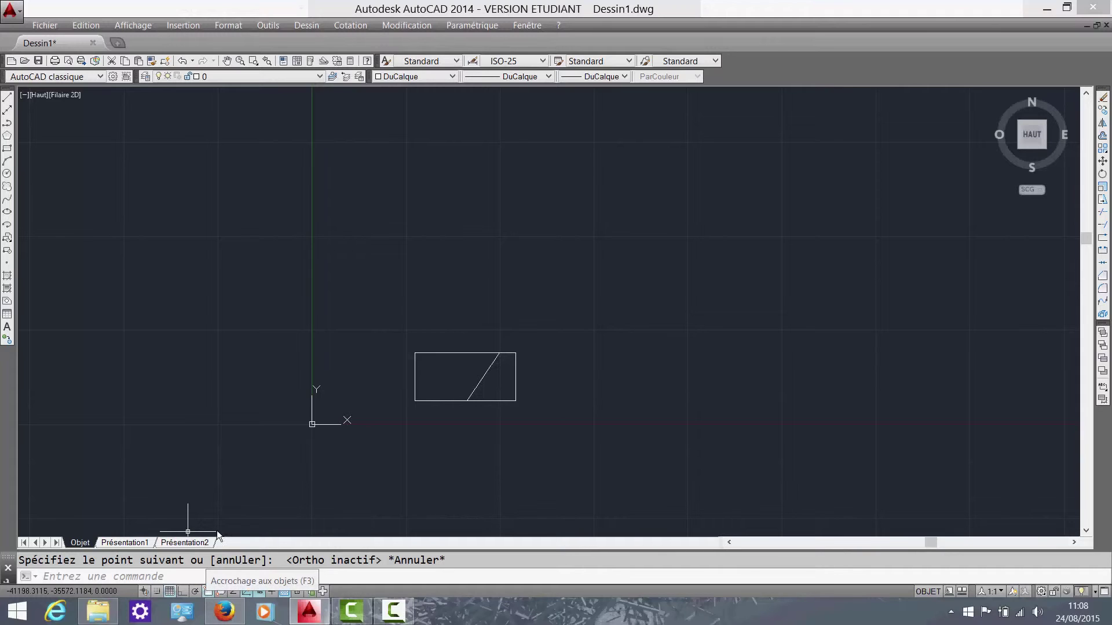
- Check the list of object snap modes, and draw a line from above the rectangle to the midpoint of its upper edge
right_click(205, 591)
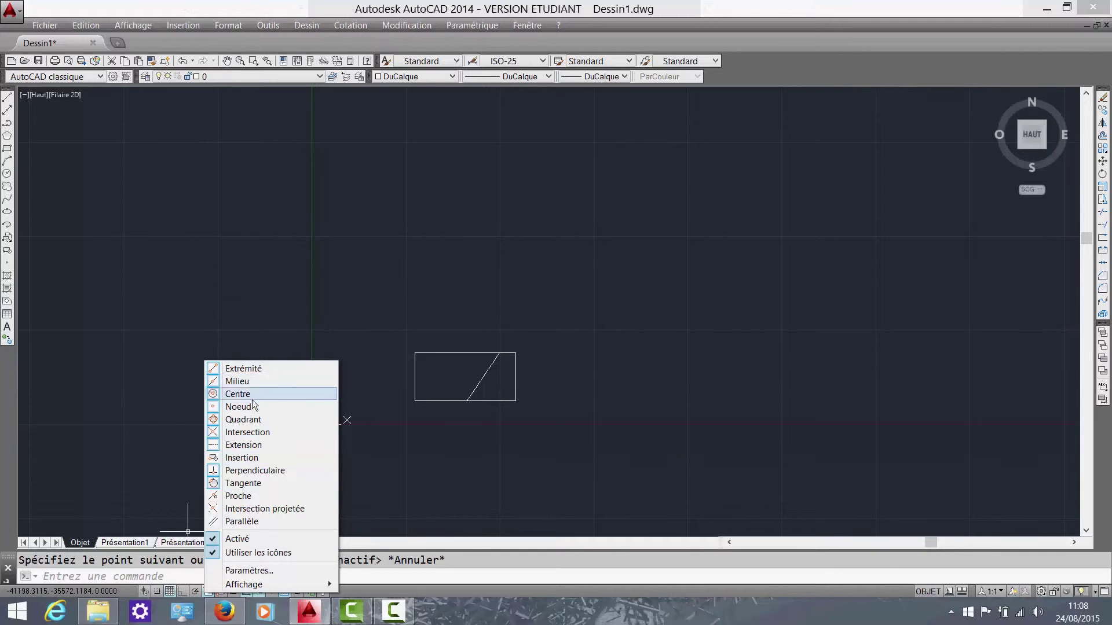
key(Escape)
middle_drag(381, 403, 394, 408)
scroll(451, 362, up, 4)
middle_drag(521, 412, 422, 318)
scroll(452, 371, down, 2)
middle_drag(449, 385, 441, 348)
text(l)
key(Return)
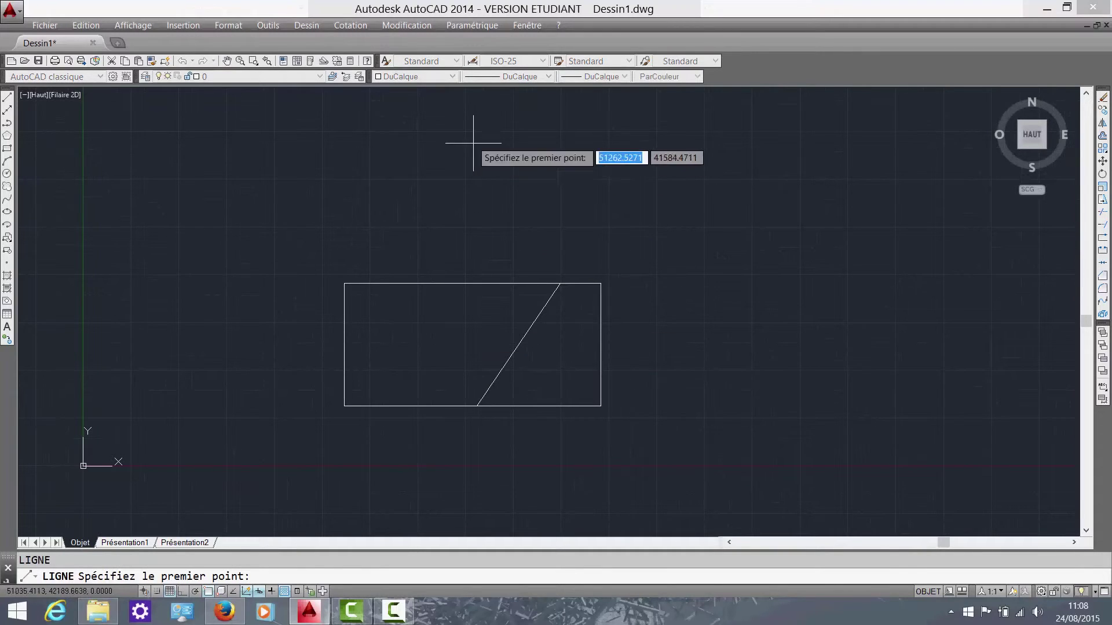
click(460, 110)
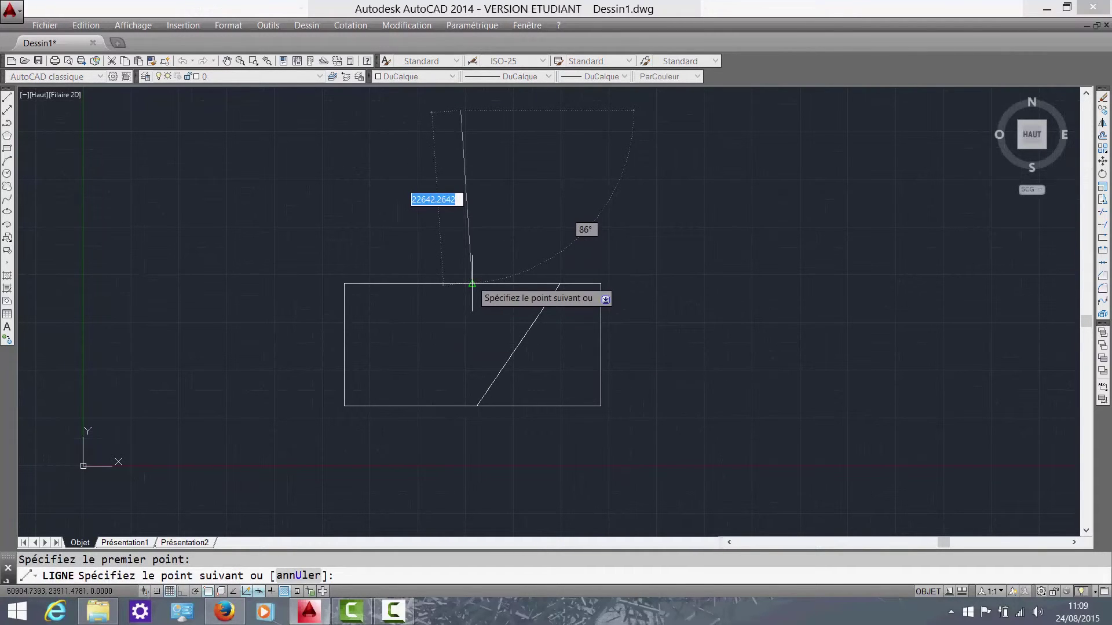
click(472, 284)
key(Escape)
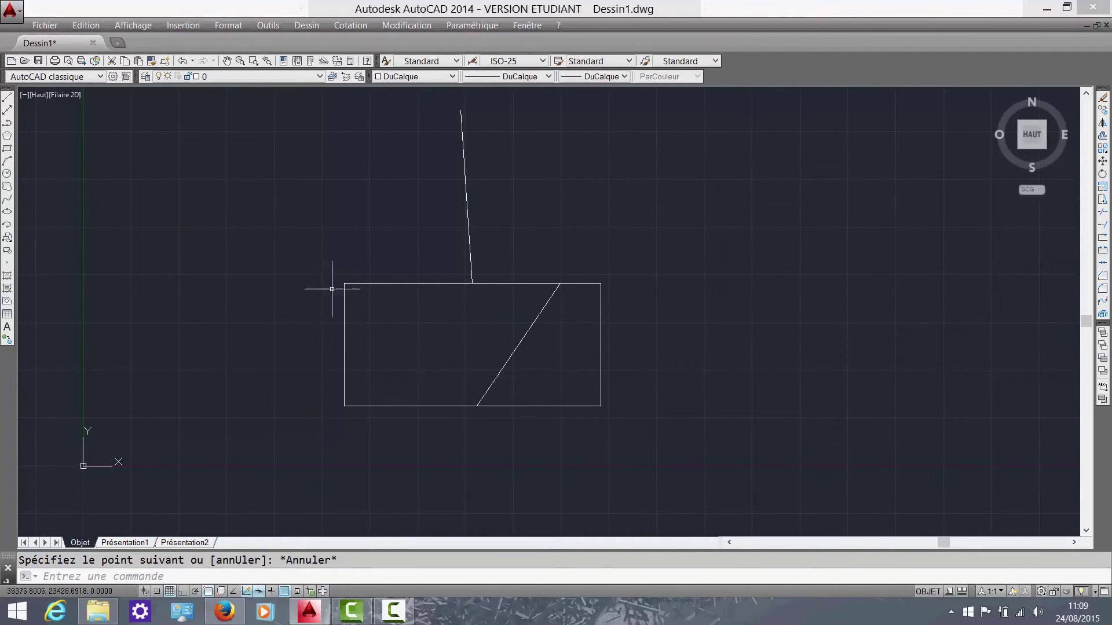
- Draw a second line from above the rectangle to the endpoint at its upper-right corner
key(Return)
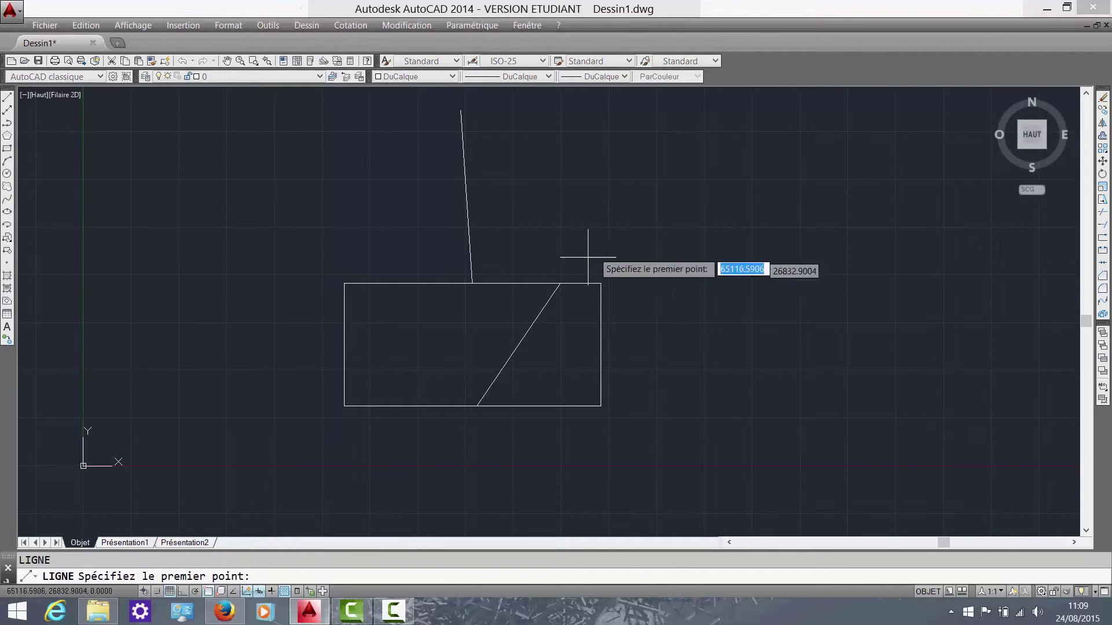
click(625, 125)
click(600, 284)
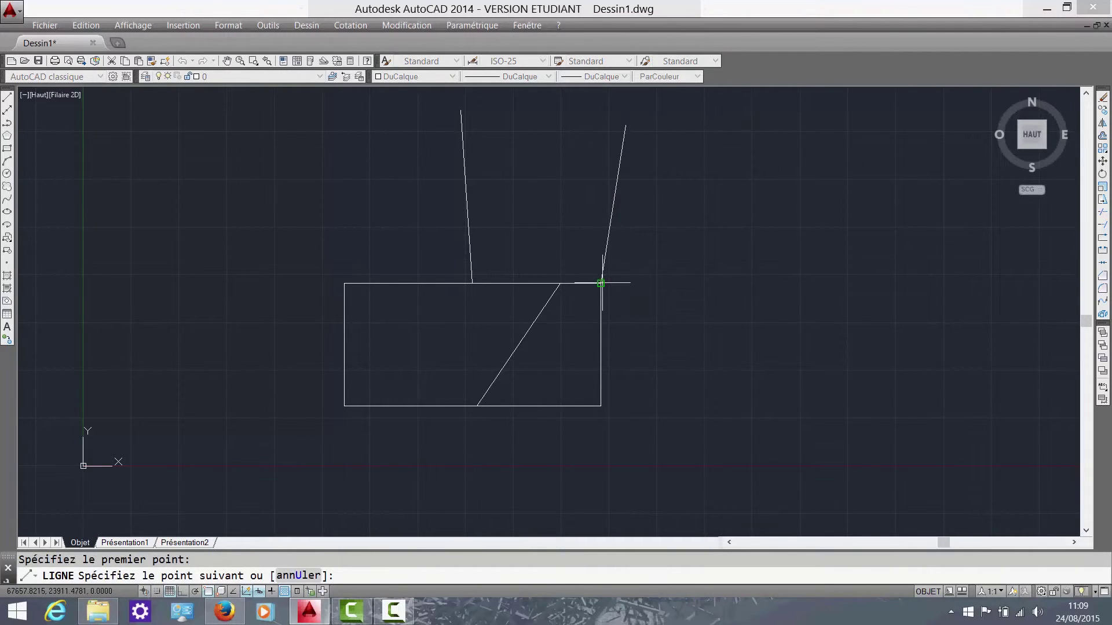
key(Escape)
- Connect the midpoints of the two lines above the rectangle with a straight line
middle_drag(653, 236, 642, 271)
key(Return)
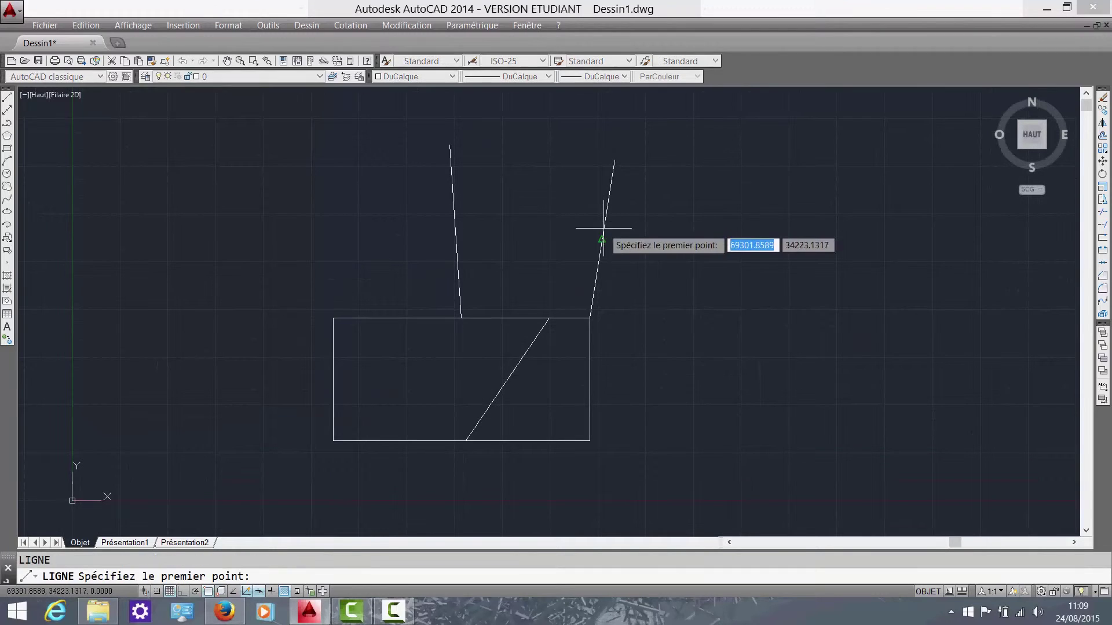
click(602, 238)
click(456, 231)
key(Escape)
click(653, 268)
click(437, 193)
key(Escape)
click(705, 293)
key(Escape)
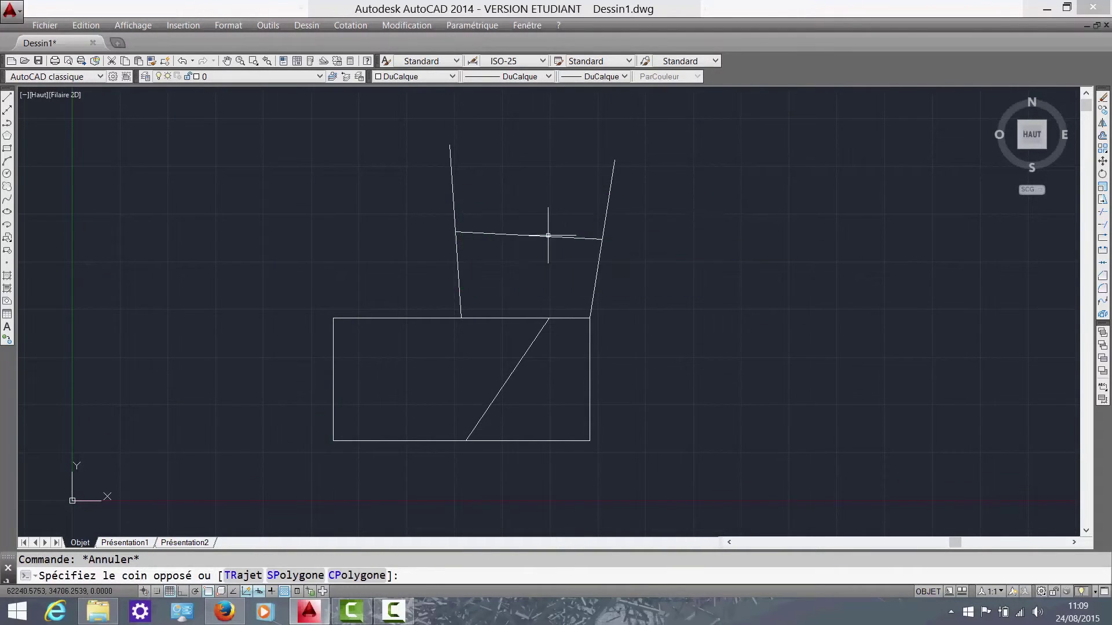
- Draw a short line from above that meets the connecting line at its perpendicular snap point
middle_drag(540, 232, 505, 238)
key(Return)
click(531, 163)
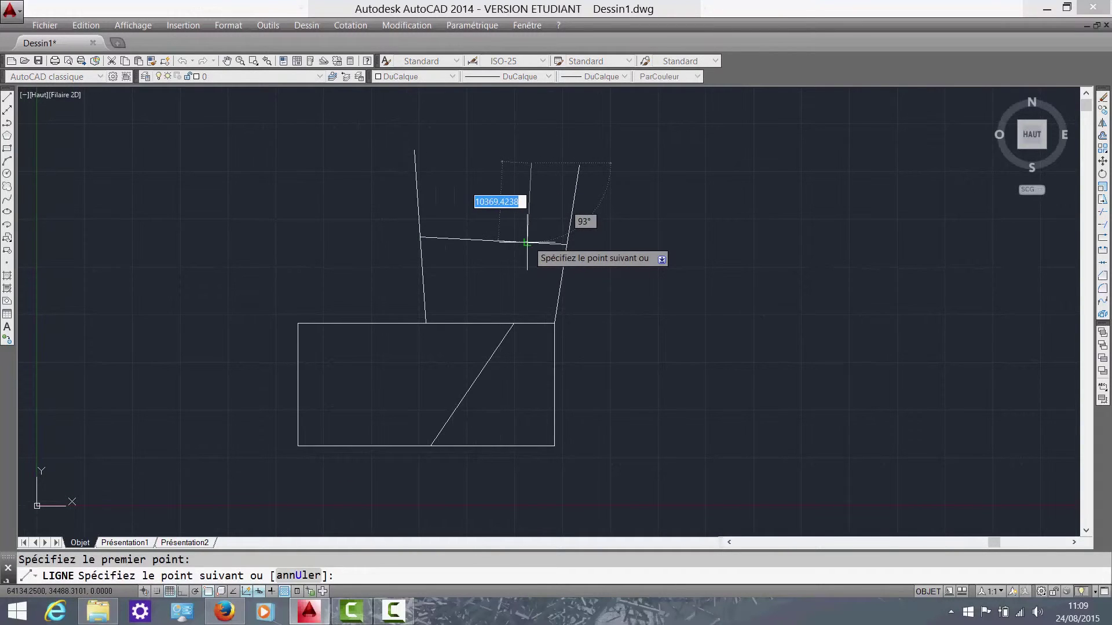
click(528, 244)
key(Escape)
scroll(472, 256, up, 7)
scroll(464, 300, down, 5)
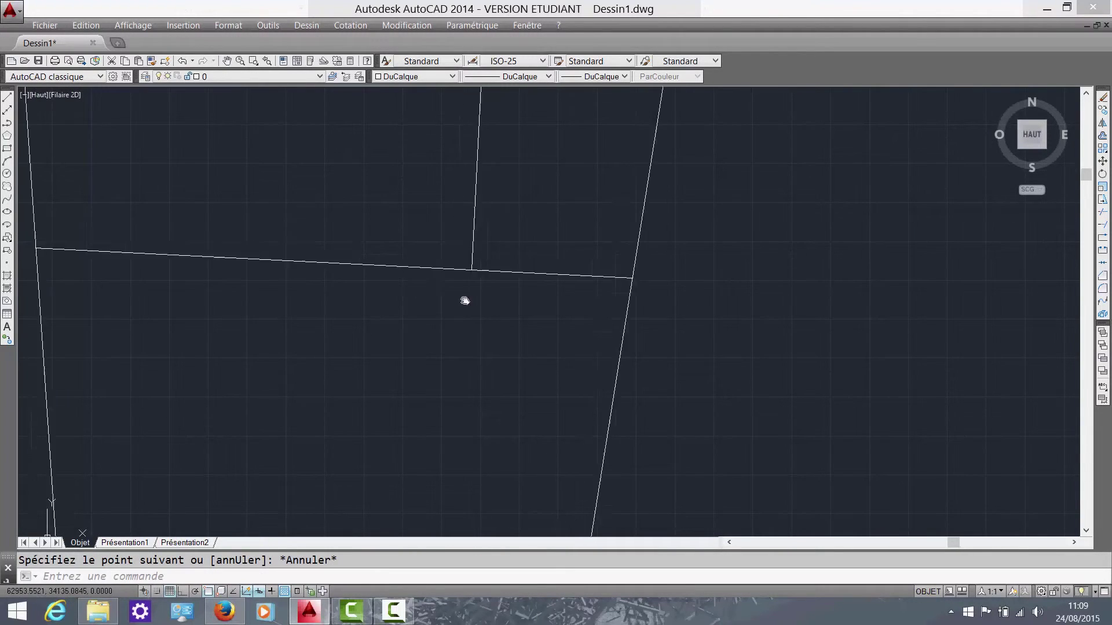
click(621, 265)
key(Escape)
- Erase the four trial lines drawn above the rectangle
click(707, 355)
click(325, 231)
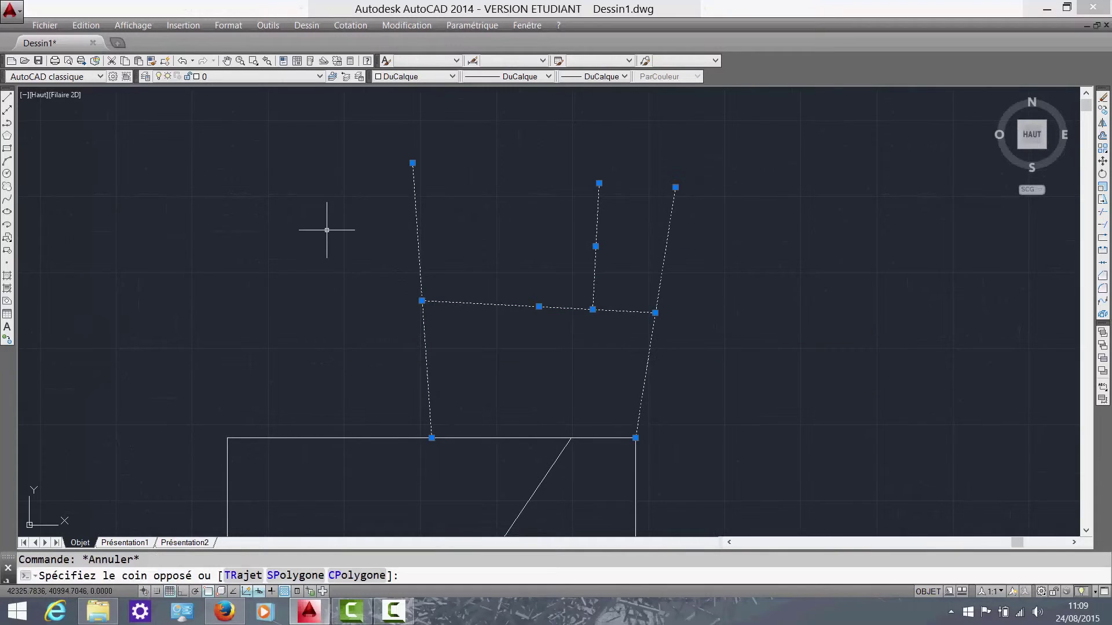
key(Delete)
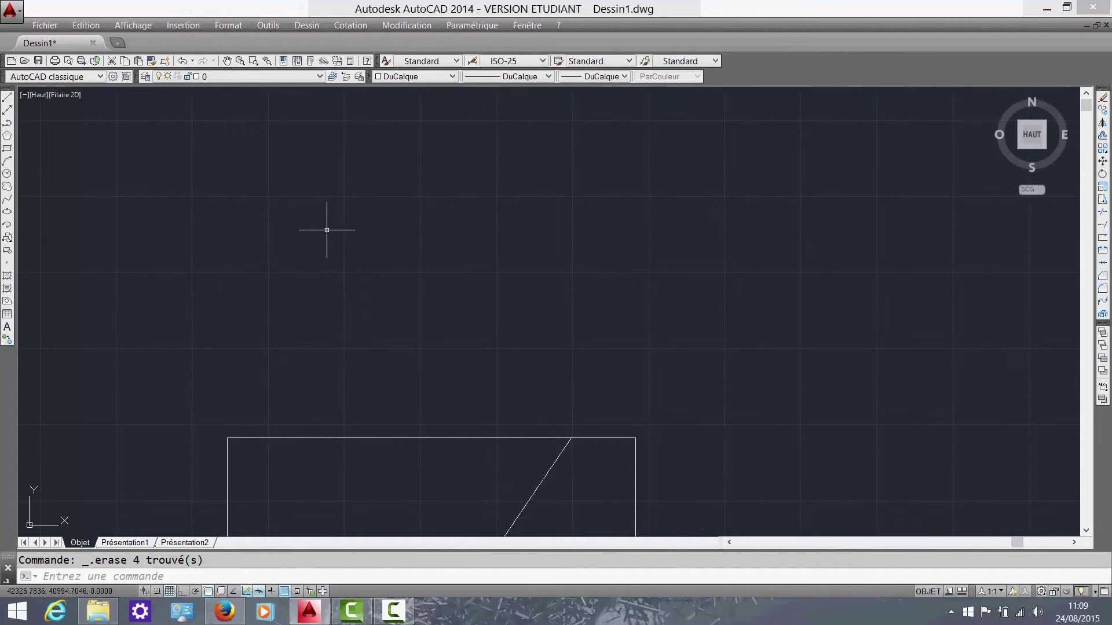
scroll(509, 359, down, 5)
middle_drag(497, 303, 548, 201)
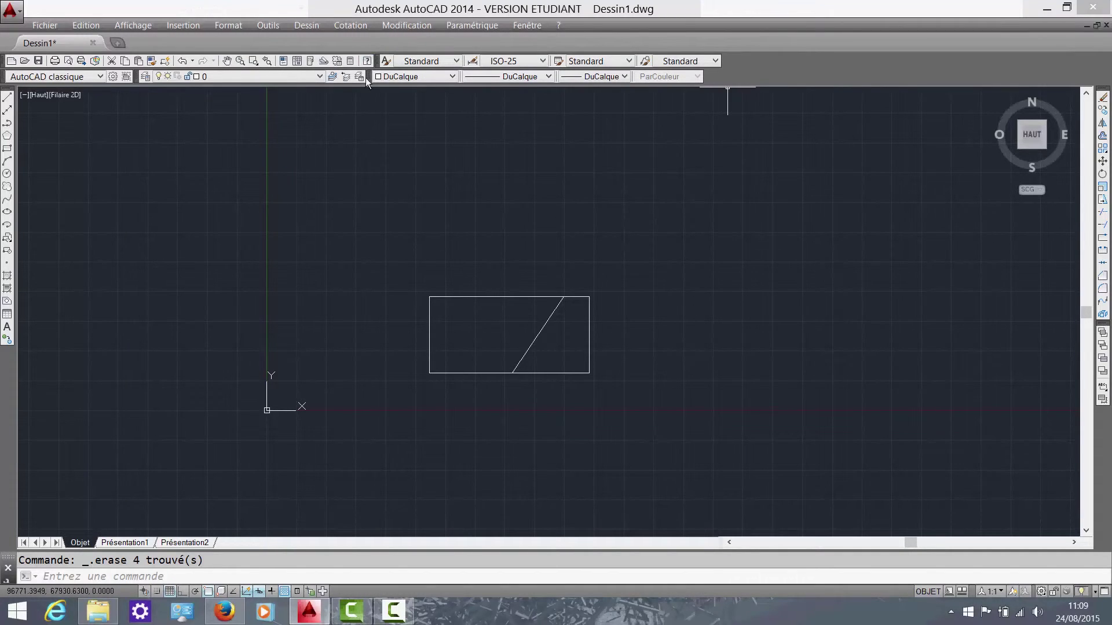
click(526, 61)
click(526, 61)
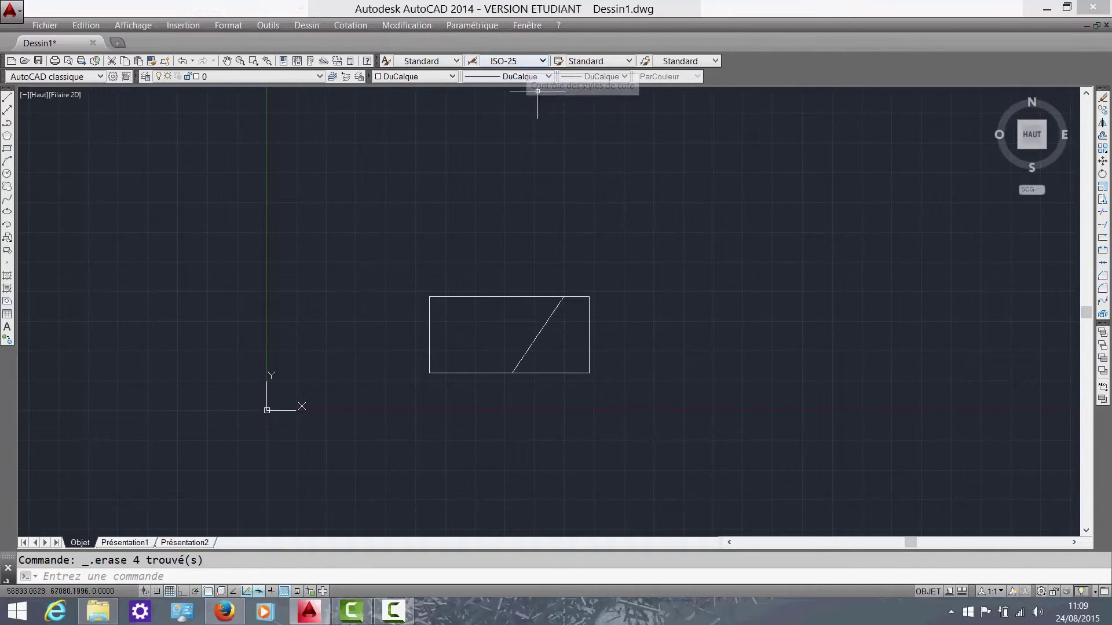
click(536, 76)
click(537, 77)
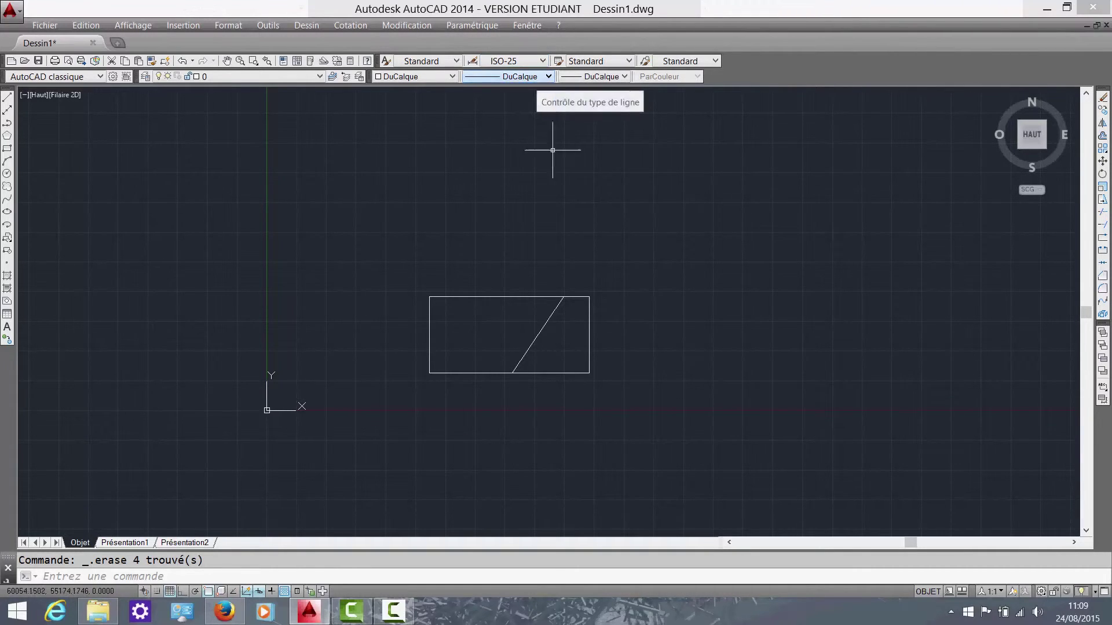
middle_drag(553, 221, 531, 209)
key(Delete)
key(Escape)
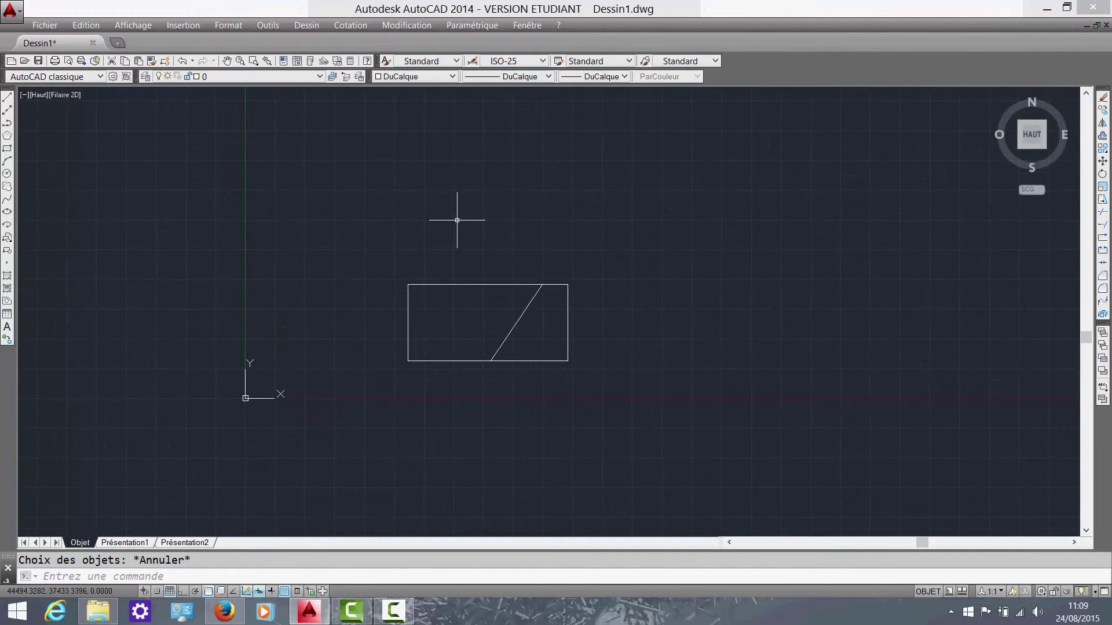
- Draw a slightly sloping, nearly horizontal line above the rectangle
text(l)
key(Return)
click(405, 217)
click(614, 206)
key(Escape)
- Change the colour of the sloping line above the rectangle to Rouge
click(503, 232)
click(435, 190)
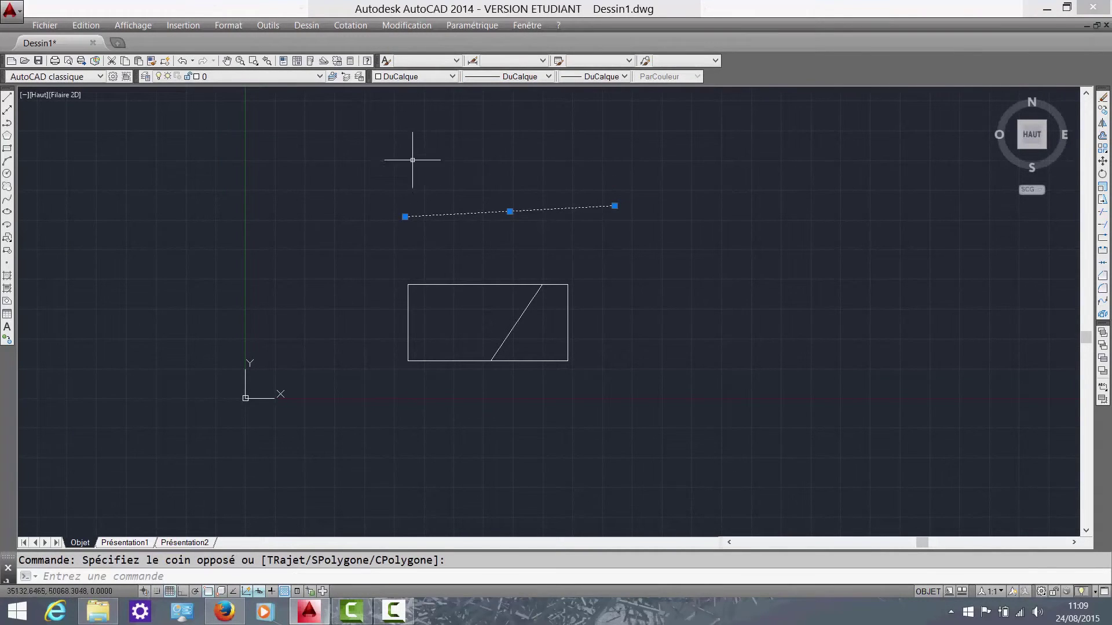
scroll(435, 107, up, 2)
click(451, 79)
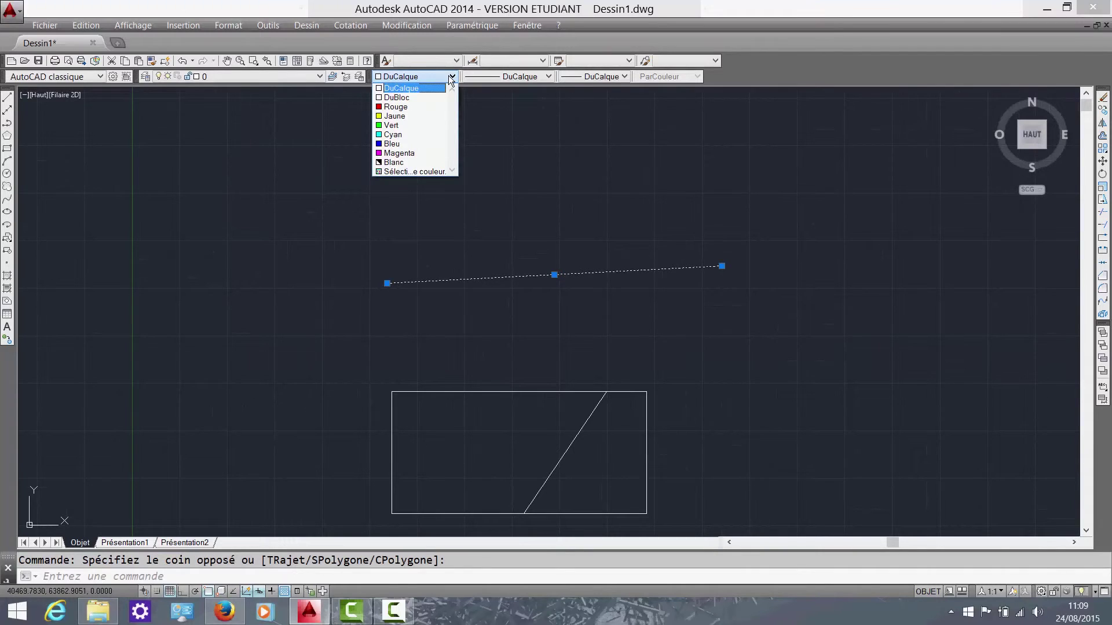
click(421, 107)
- Load the ACAD_ISO02W100 dashed linetype from acadiso.lin into the drawing
click(527, 85)
click(527, 87)
click(548, 211)
click(501, 88)
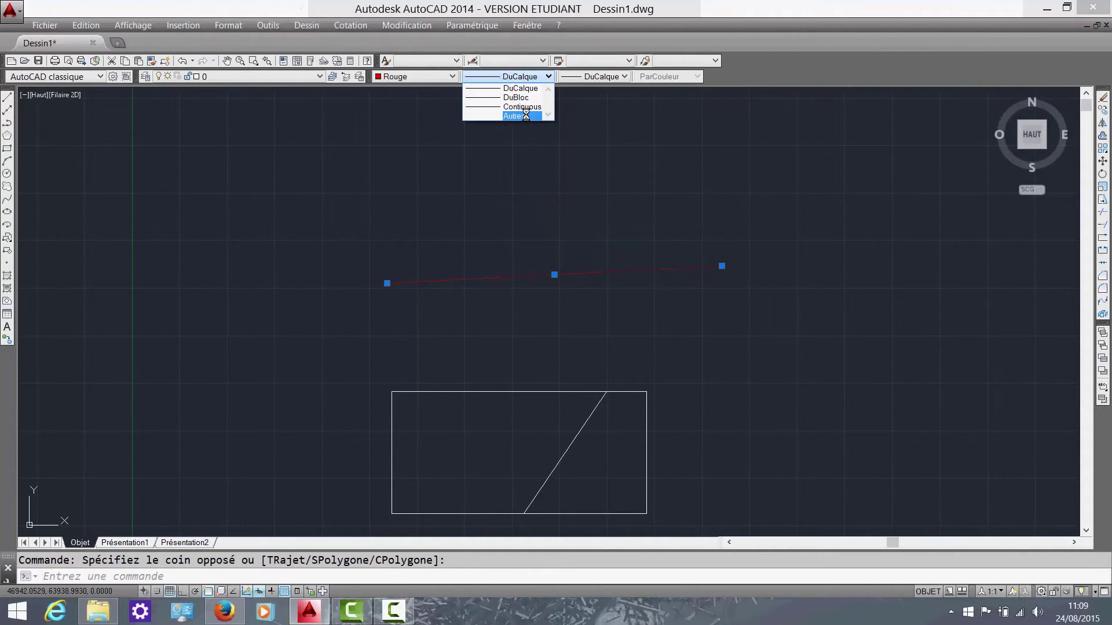
click(505, 112)
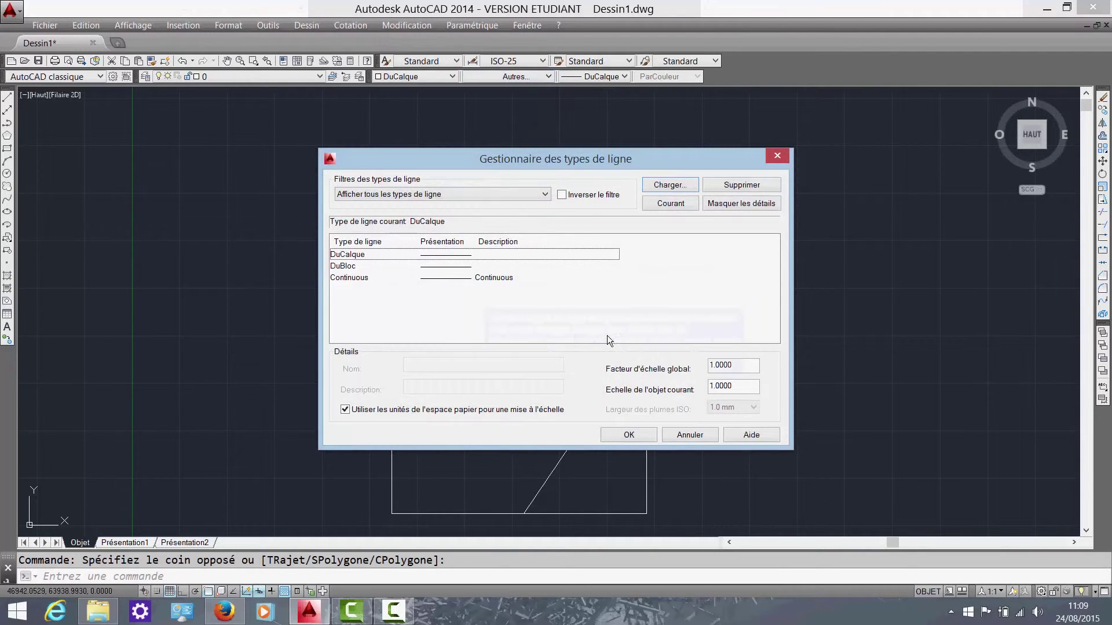
click(662, 186)
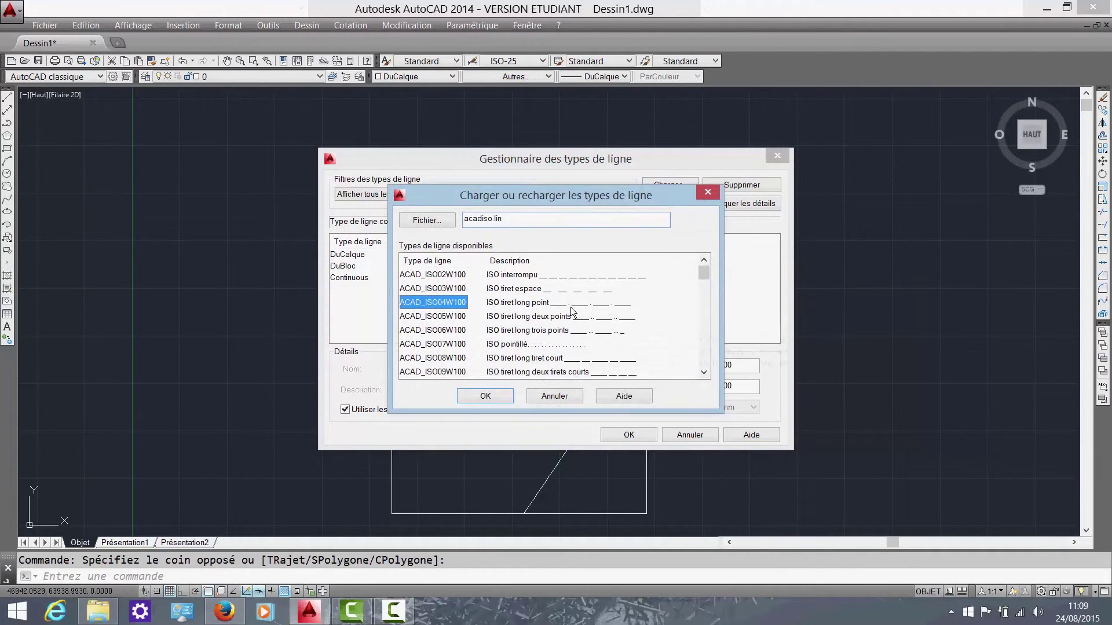
click(502, 394)
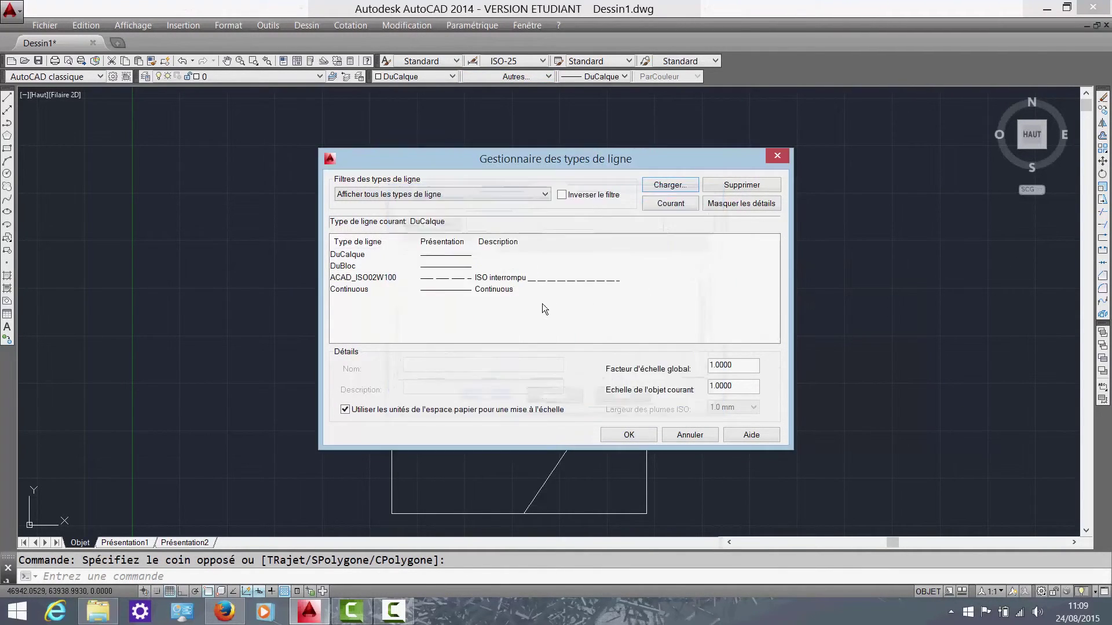
click(405, 281)
click(628, 435)
- Apply the ACAD_ISO02W100 linetype to the red line
click(527, 276)
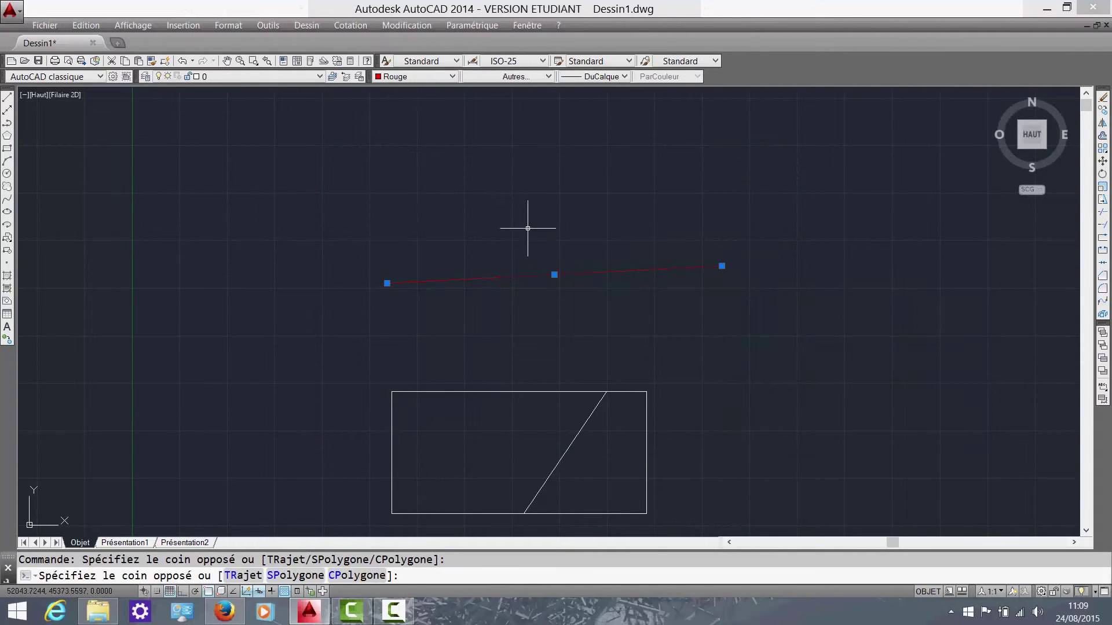
click(513, 76)
click(522, 107)
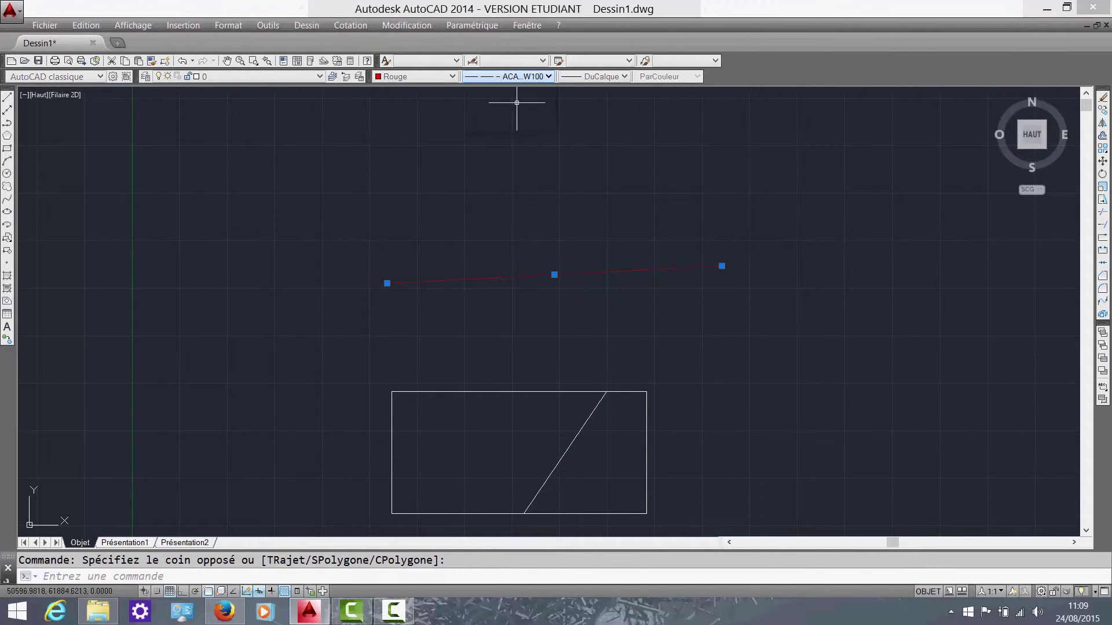
- Examine the red line close up to check how its dash pattern is displayed
scroll(584, 287, up, 4)
click(452, 211)
scroll(394, 252, up, 6)
key(Escape)
click(601, 381)
click(503, 260)
key(Escape)
scroll(382, 258, down, 8)
click(410, 262)
click(409, 211)
key(Escape)
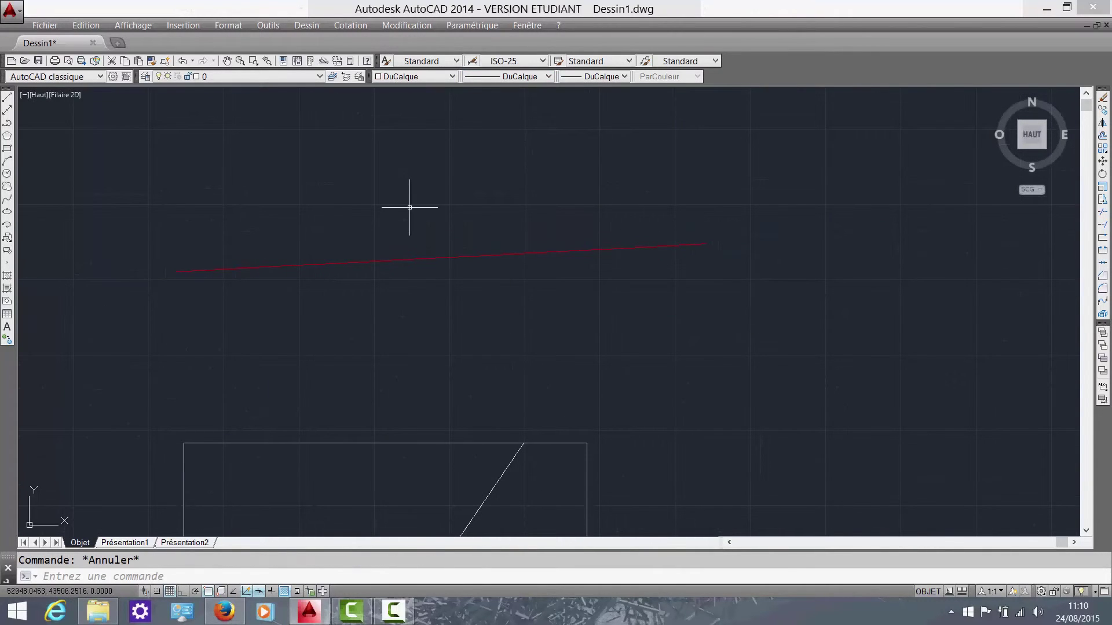
- Set the PSLTSCALE system variable to 0
text(psltscale)
key(Return)
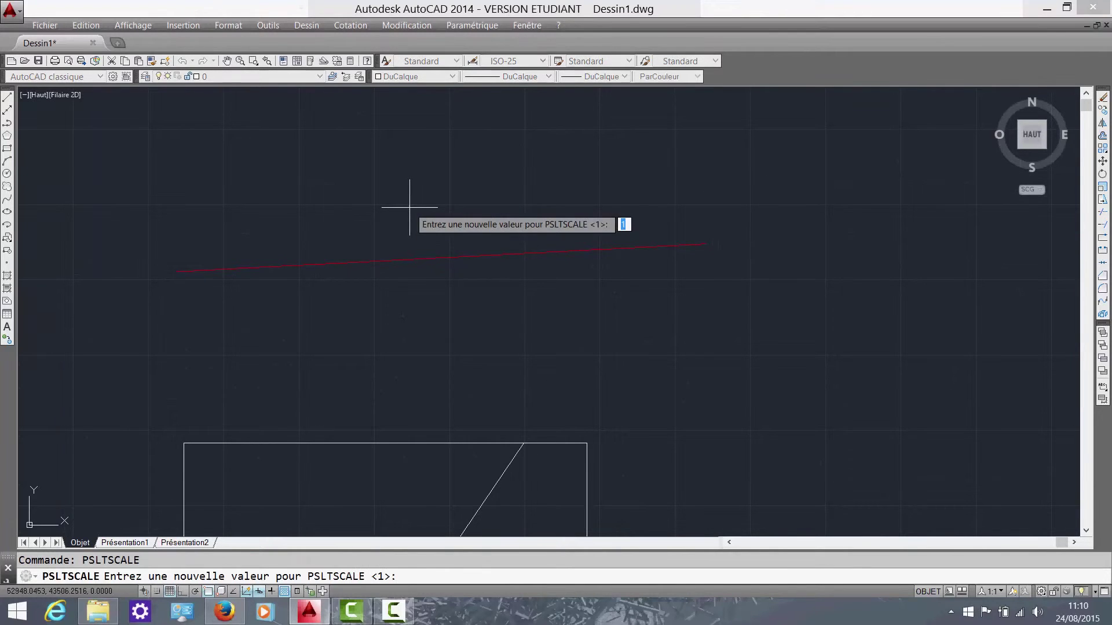
text(0)
key(Return)
- Set the red line's linetype scale to 10 in its properties
click(491, 317)
click(406, 215)
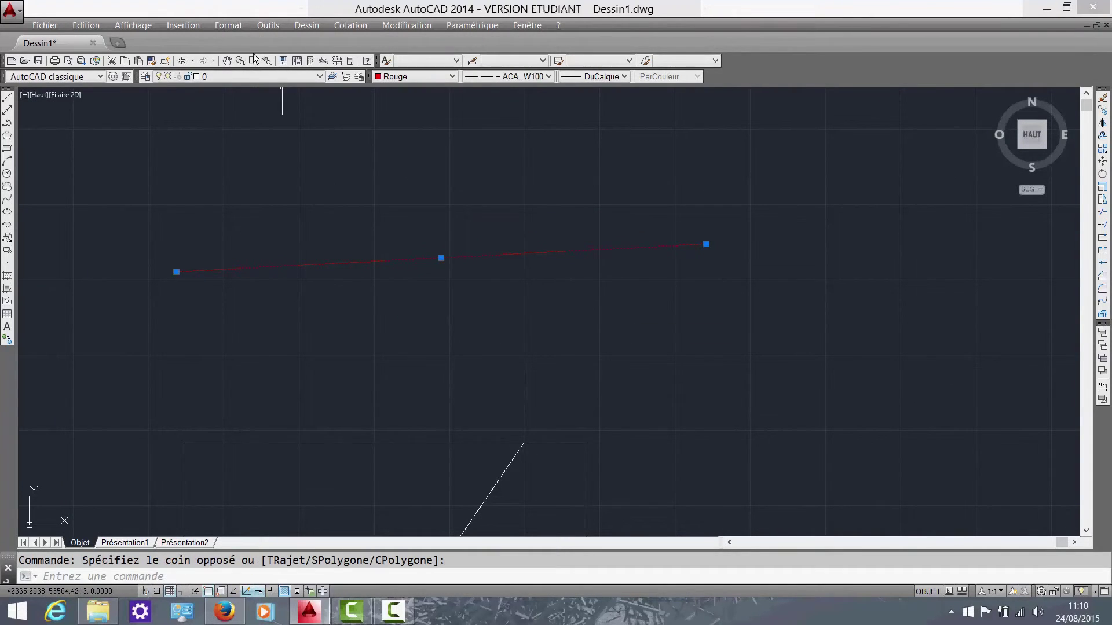
click(286, 61)
click(141, 163)
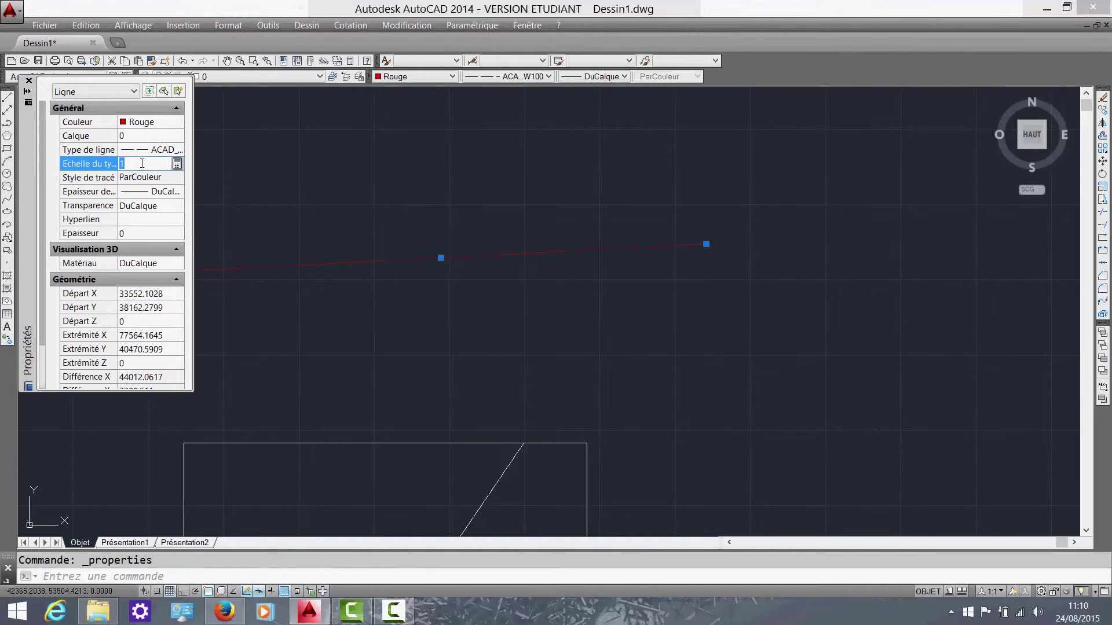
text(10)
key(Return)
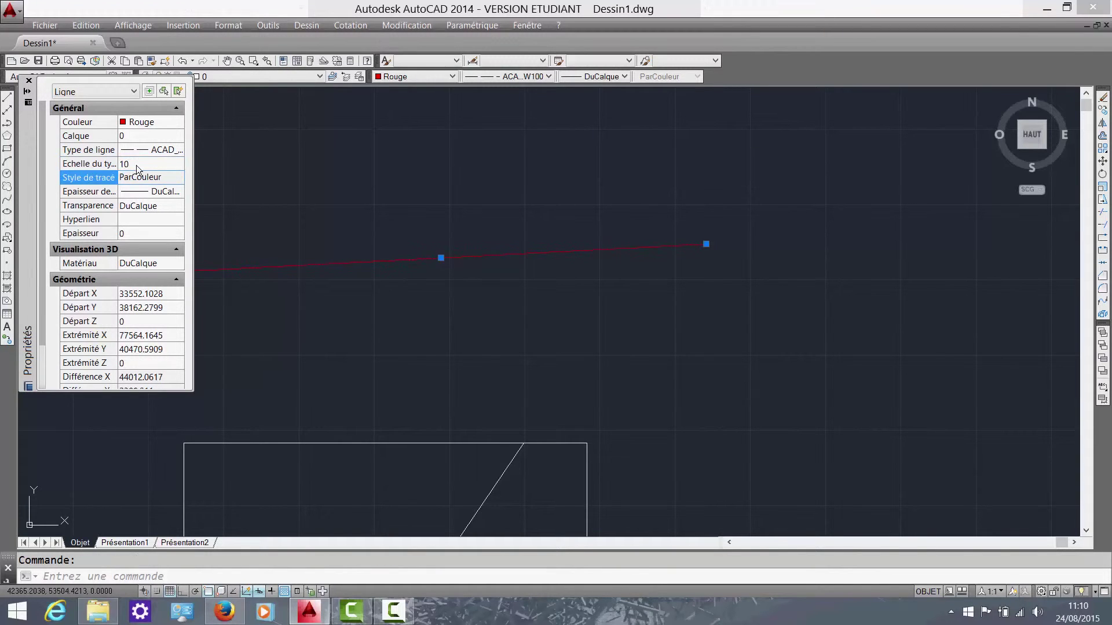
- Set the red line's linetype scale to 0.5, check its dashes up close and close the properties
click(145, 164)
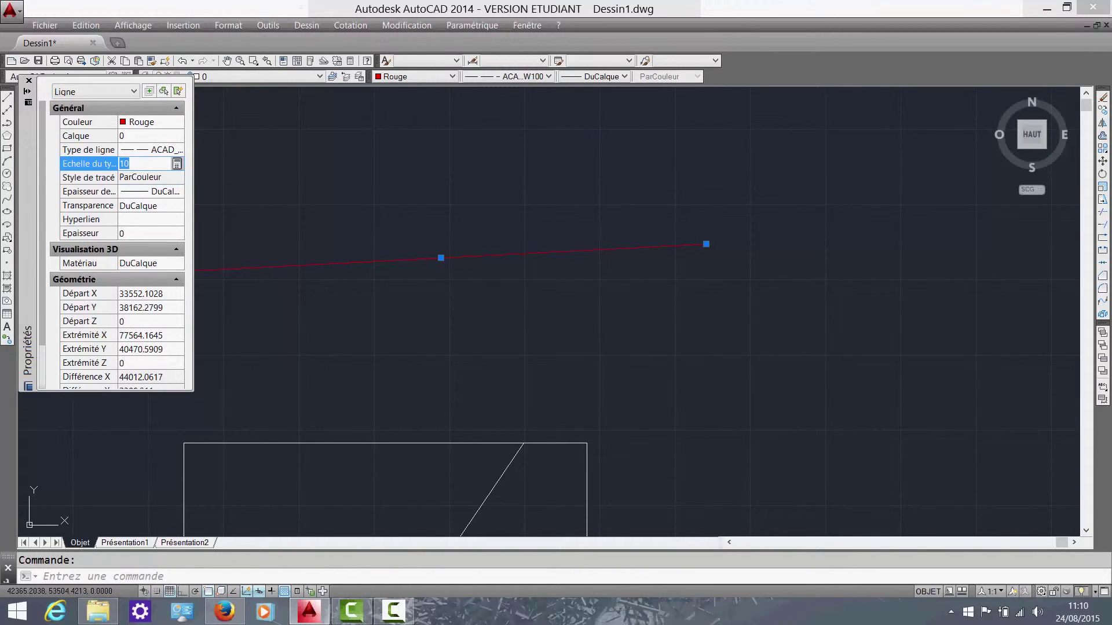
key(Return)
key(Escape)
scroll(424, 259, up, 12)
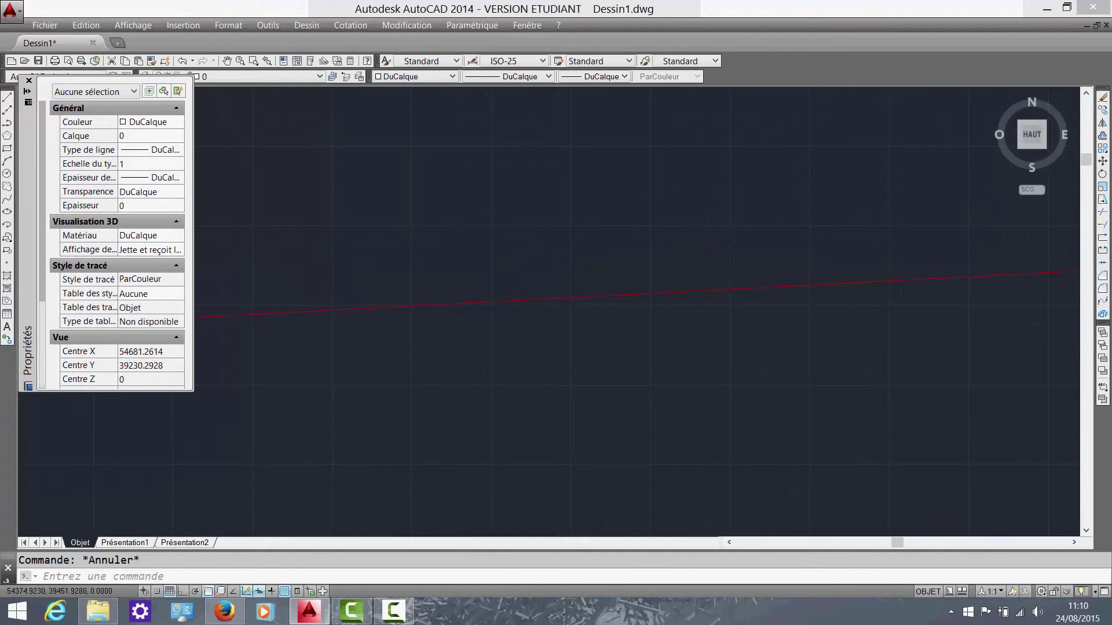
scroll(200, 168, up, 2)
click(29, 81)
- Set the red line's linetype scale to 0.01 in its properties
click(550, 459)
click(434, 330)
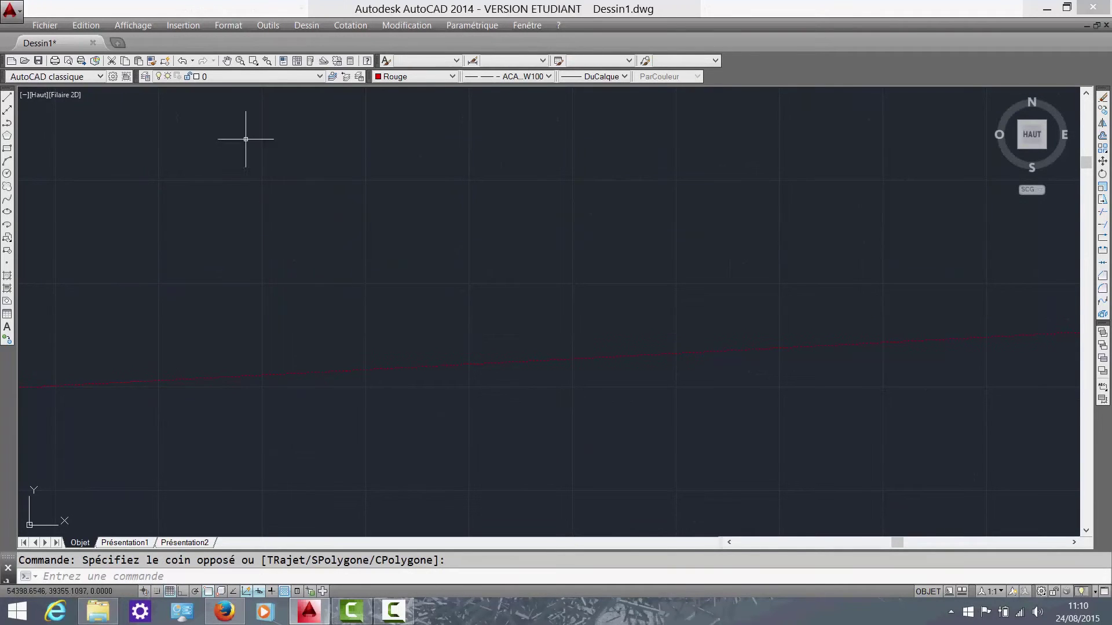
click(284, 61)
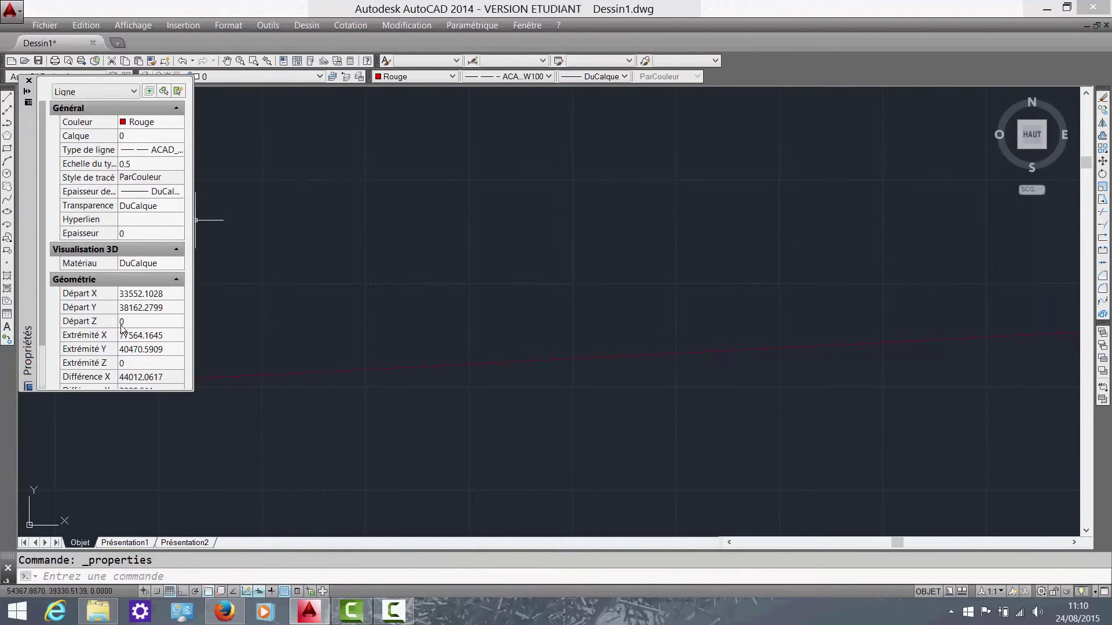
click(148, 164)
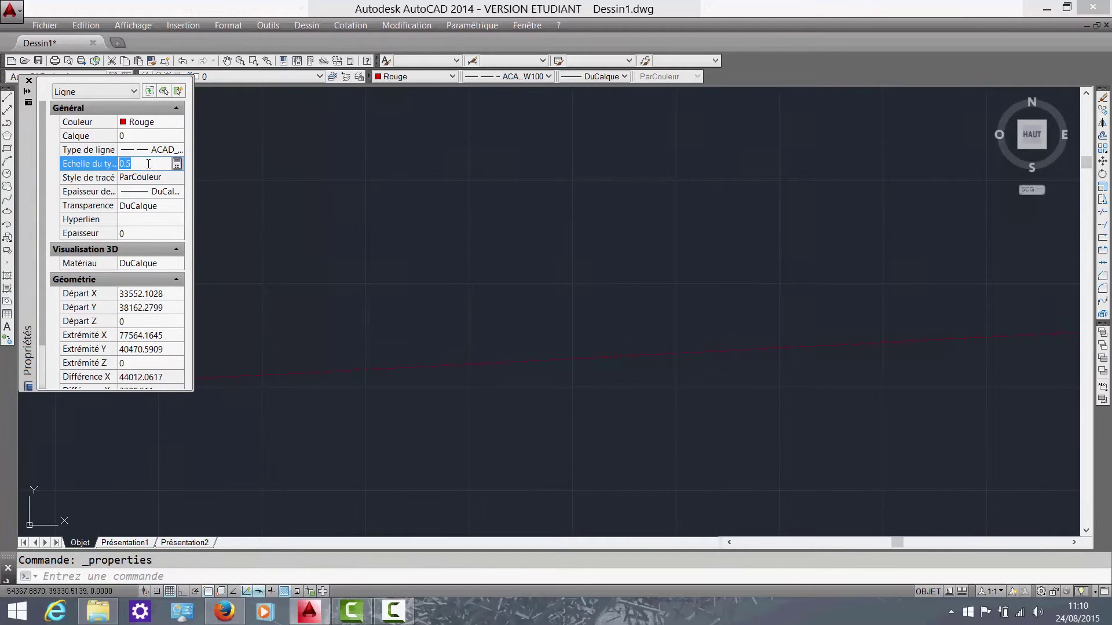
text(0.01)
key(Return)
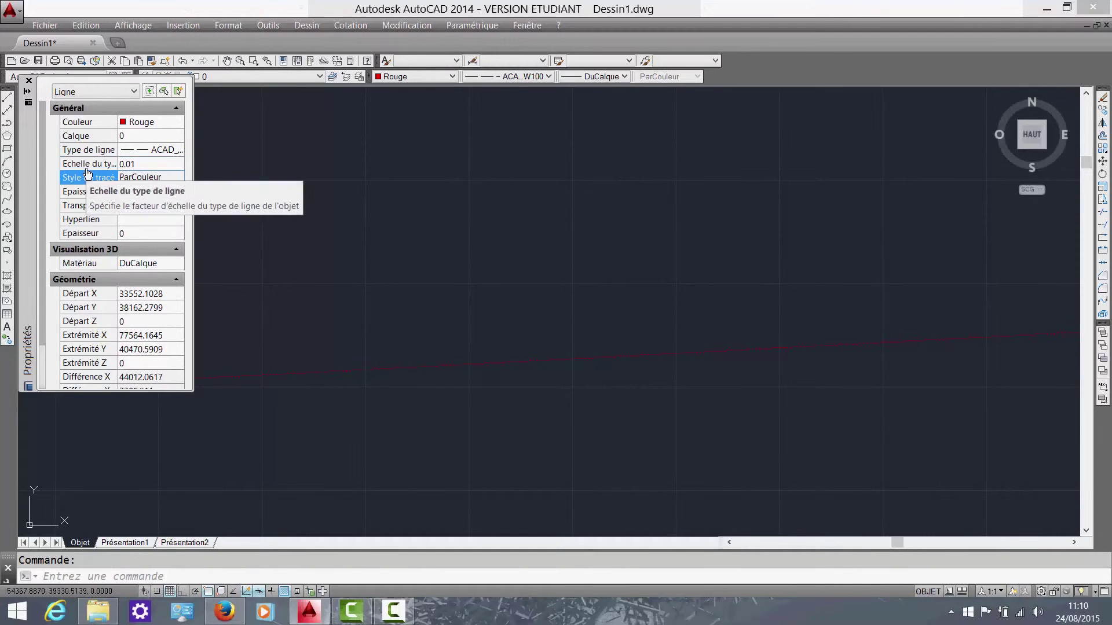
- Set the red line's linetype scale to 100 in its properties and reselect the line
click(132, 163)
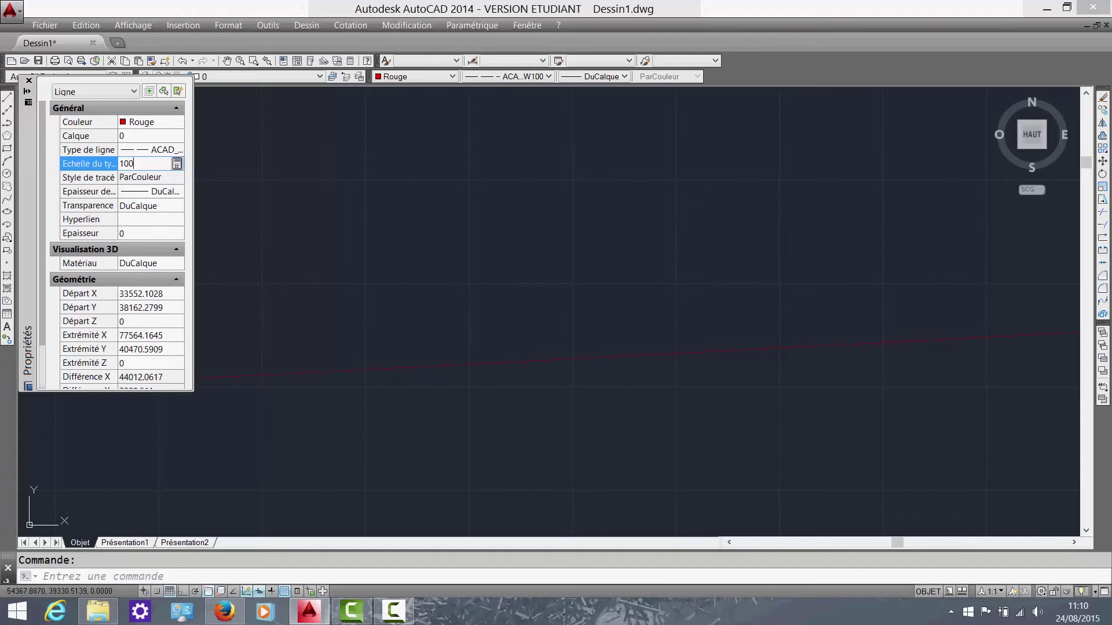
key(Return)
key(Escape)
scroll(545, 405, down, 4)
click(545, 411)
click(529, 366)
key(Escape)
scroll(550, 367, down, 8)
click(655, 419)
click(563, 318)
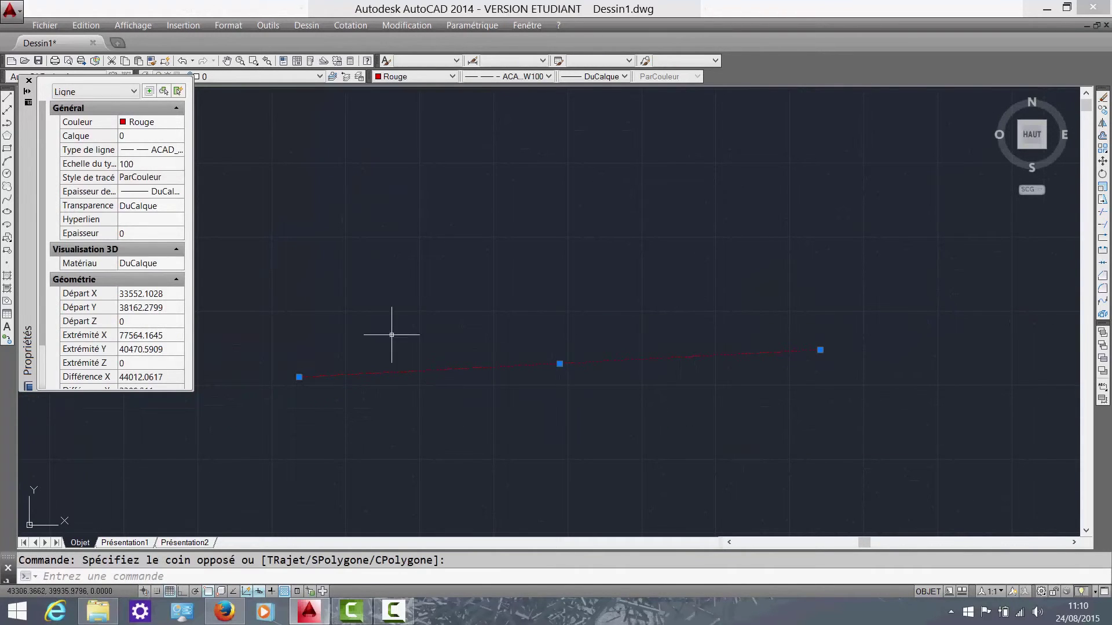
- Examine the red line's dashes at several zoom levels, both selected and unselected, with its properties reopened
click(29, 81)
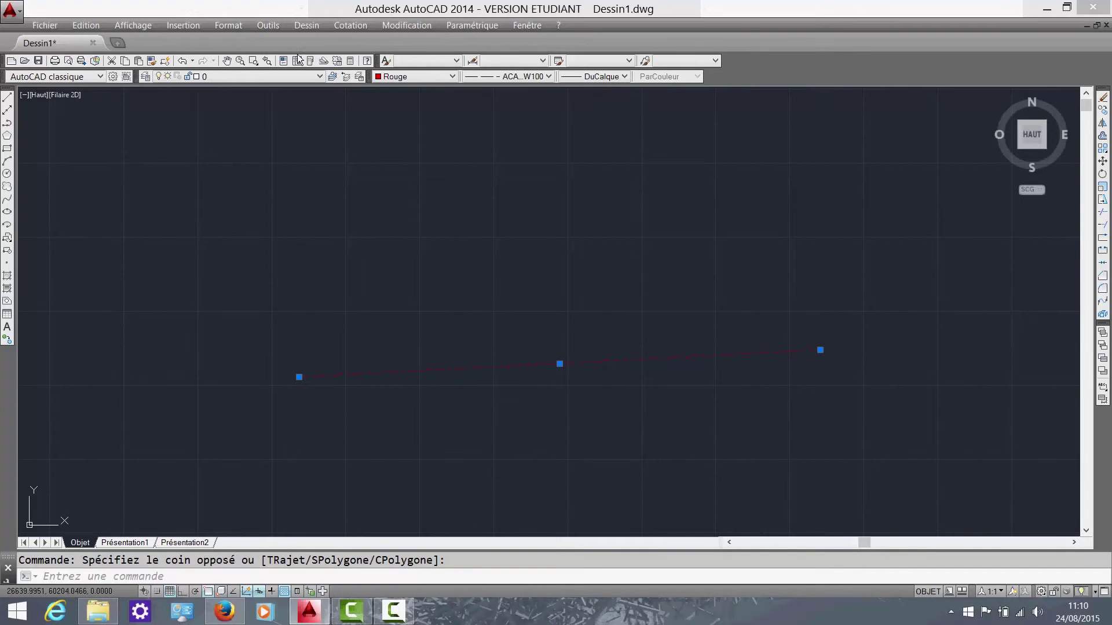
click(282, 61)
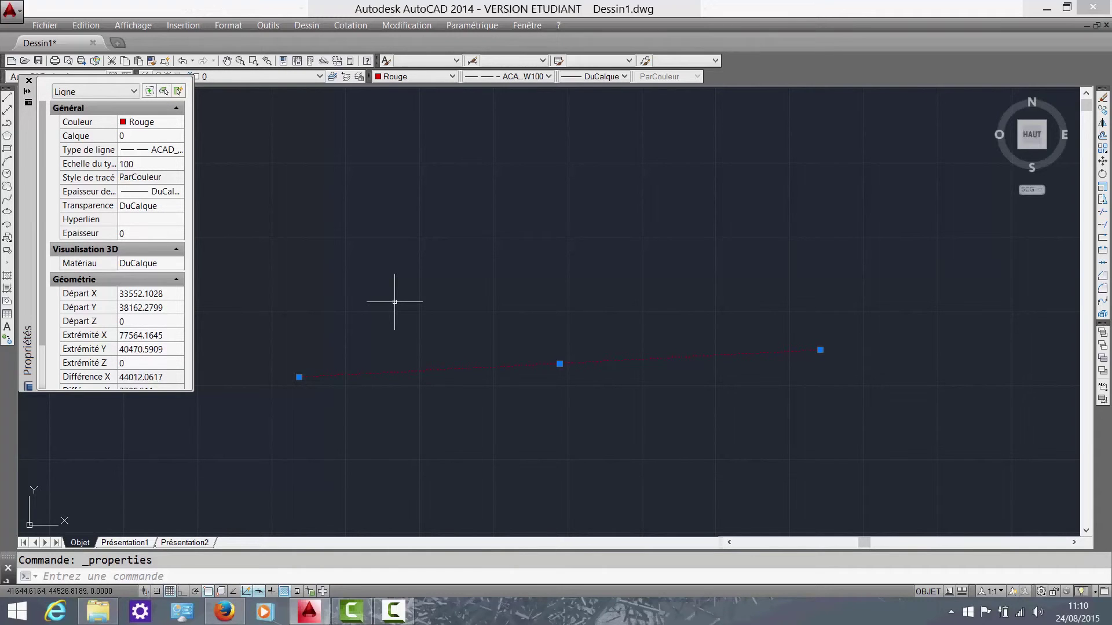
scroll(516, 272, down, 2)
middle_drag(539, 304, 504, 272)
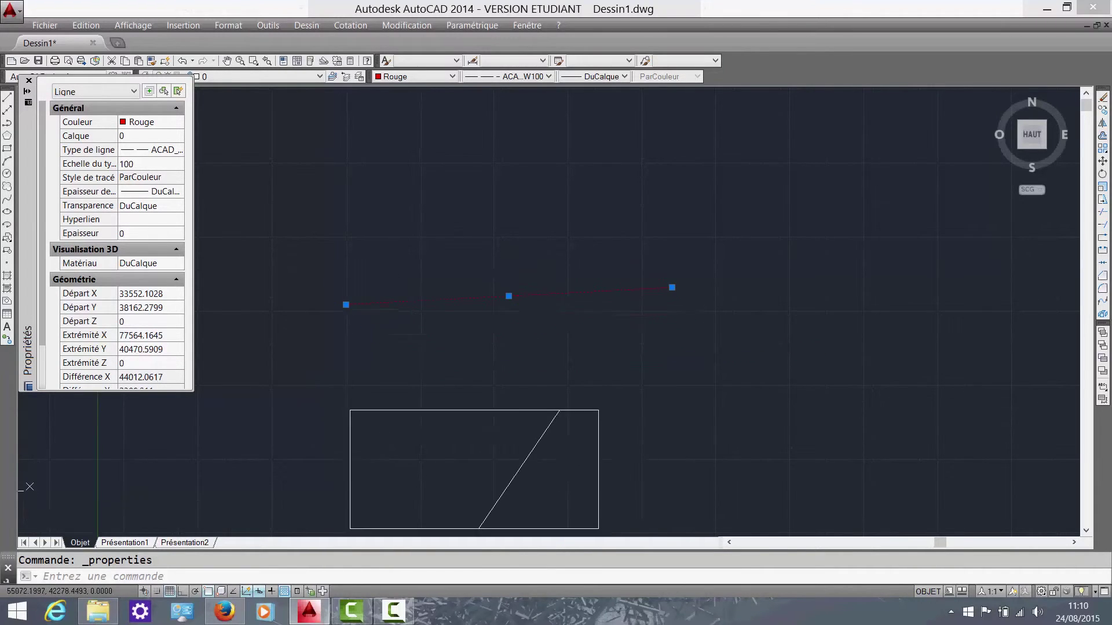
scroll(573, 316, up, 3)
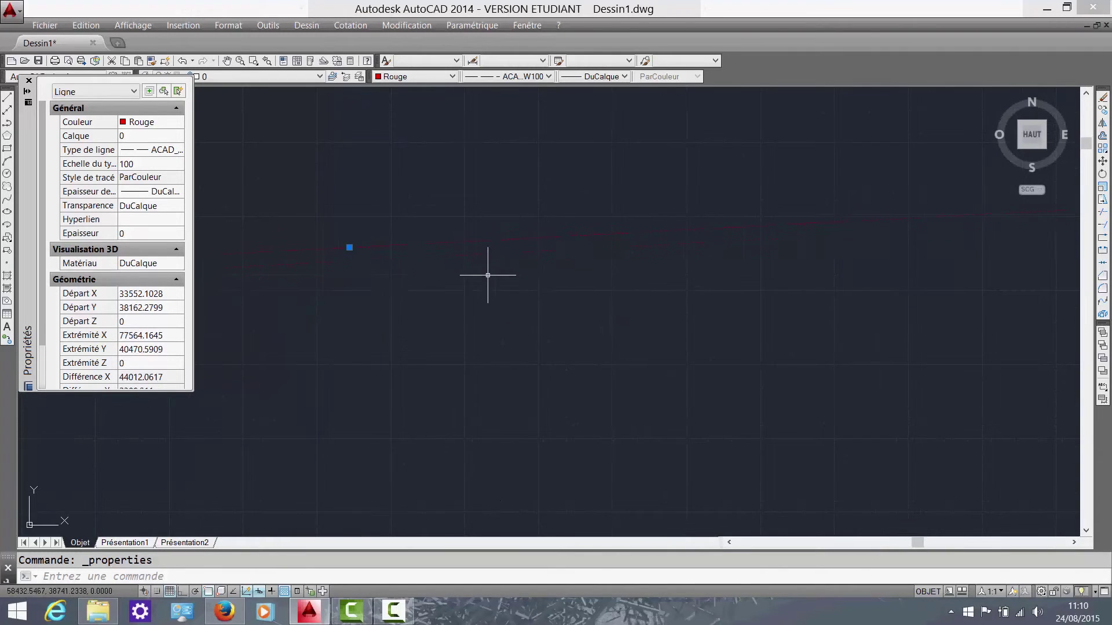
middle_drag(455, 279, 508, 310)
click(595, 363)
key(Escape)
key(Escape)
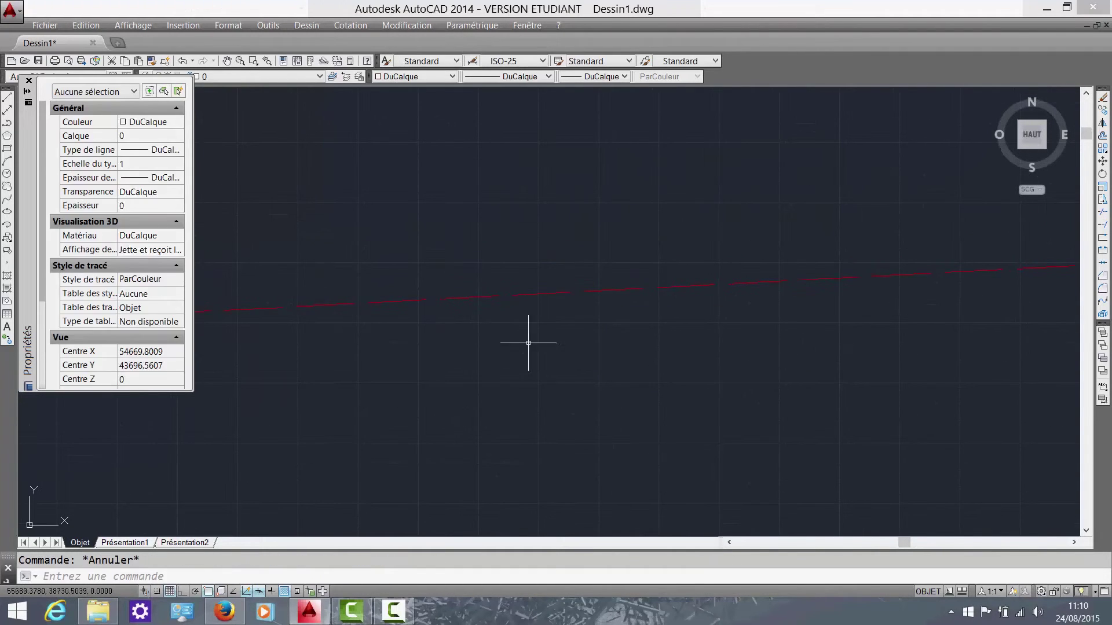
click(584, 389)
click(472, 255)
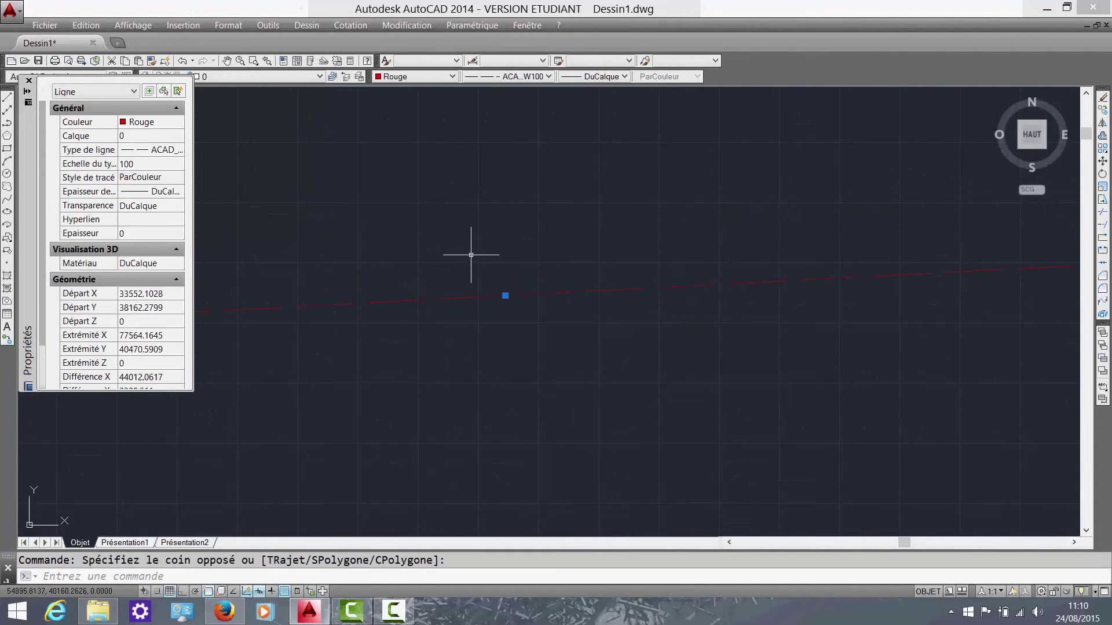
click(133, 165)
key(Escape)
middle_drag(561, 279, 593, 249)
scroll(579, 349, down, 5)
click(625, 307)
click(542, 260)
scroll(541, 261, up, 3)
middle_drag(569, 322, 383, 226)
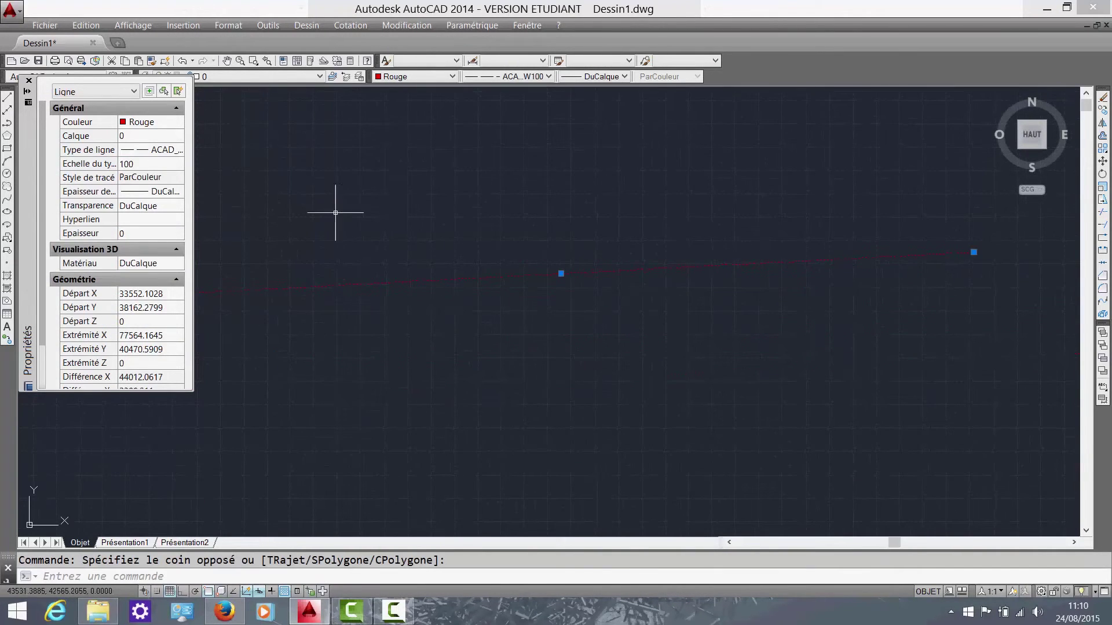
- Close the properties and delete the red dashed line
click(29, 81)
middle_drag(449, 263, 420, 263)
key(Escape)
click(571, 342)
click(449, 237)
scroll(449, 239, down, 4)
scroll(440, 273, up, 2)
key(Delete)
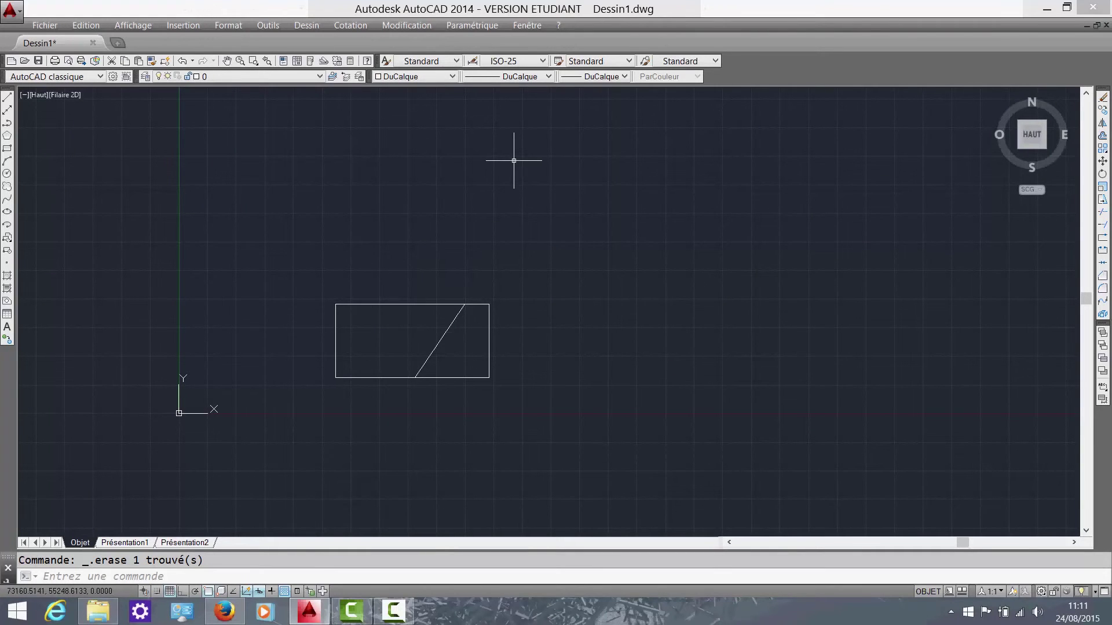
- Draw a slightly sloping line above the rectangle
click(600, 76)
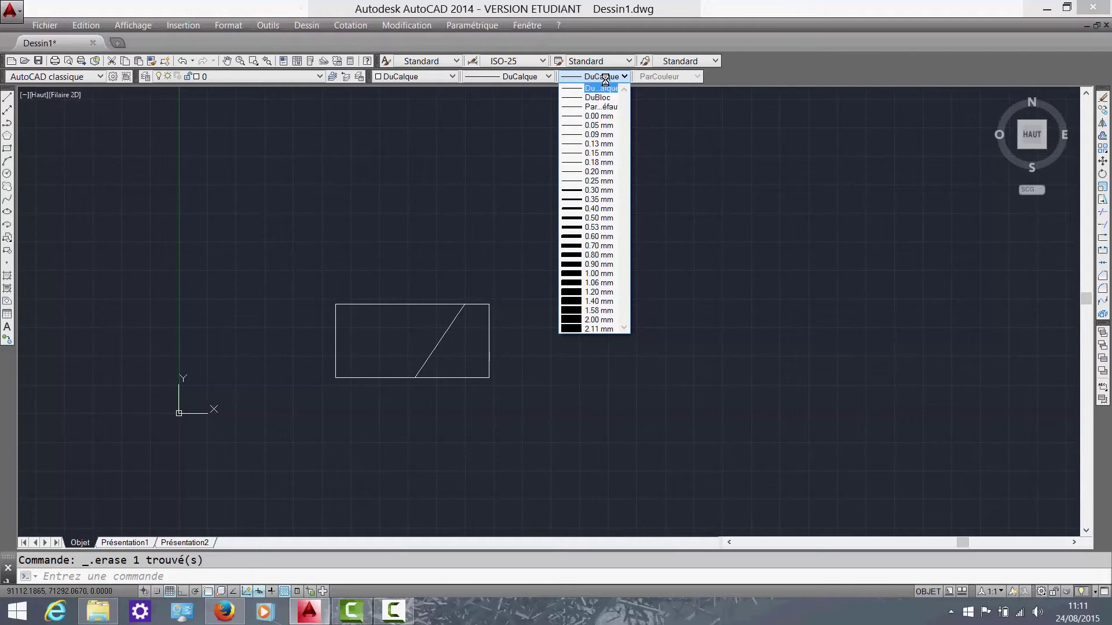
click(605, 79)
middle_drag(442, 302, 434, 255)
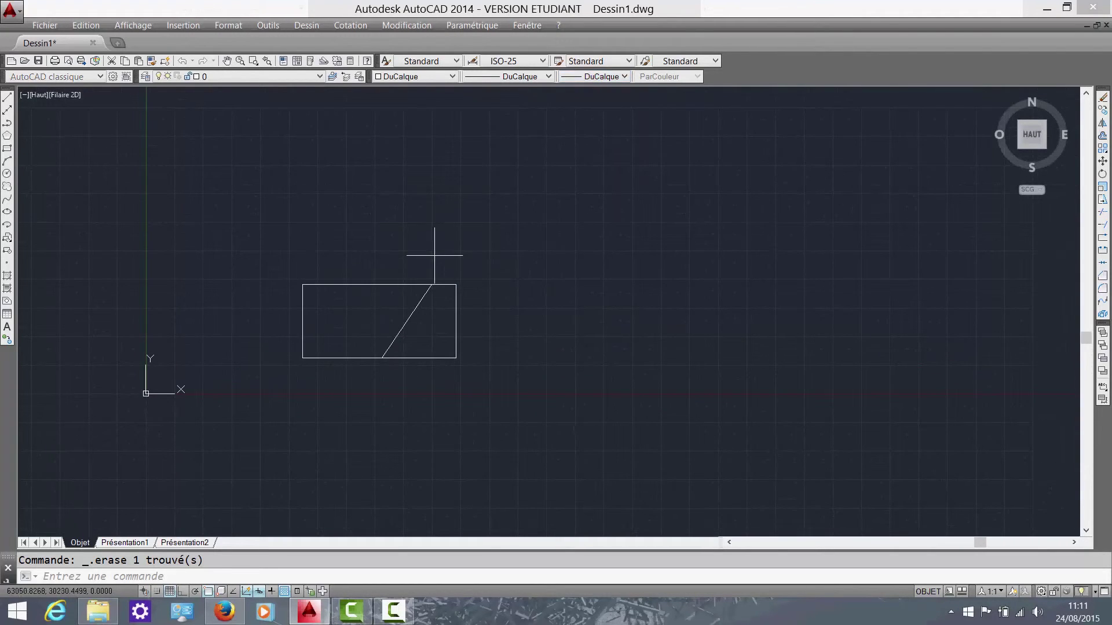
click(357, 224)
click(581, 204)
key(Escape)
click(554, 277)
click(501, 212)
scroll(480, 179, up, 2)
key(Escape)
- Set the lineweight of the new line above the rectangle to 0.40 mm
click(577, 263)
click(530, 162)
click(624, 75)
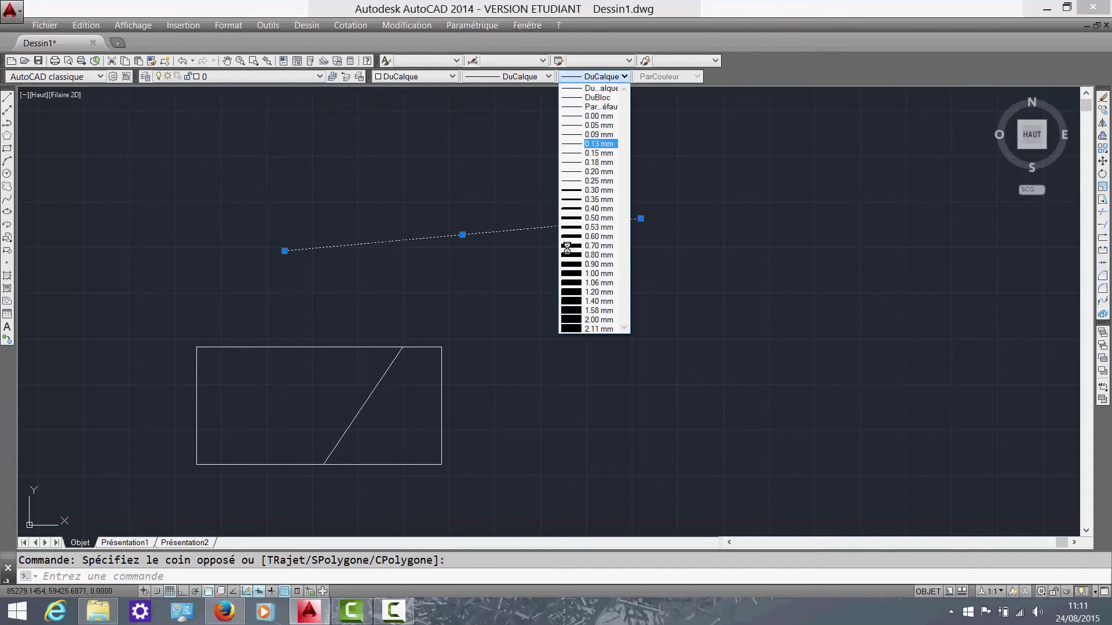
click(600, 209)
key(Escape)
- Switch the lineweight display on to view the sloping line's thickness and switch it off again
click(598, 281)
click(548, 100)
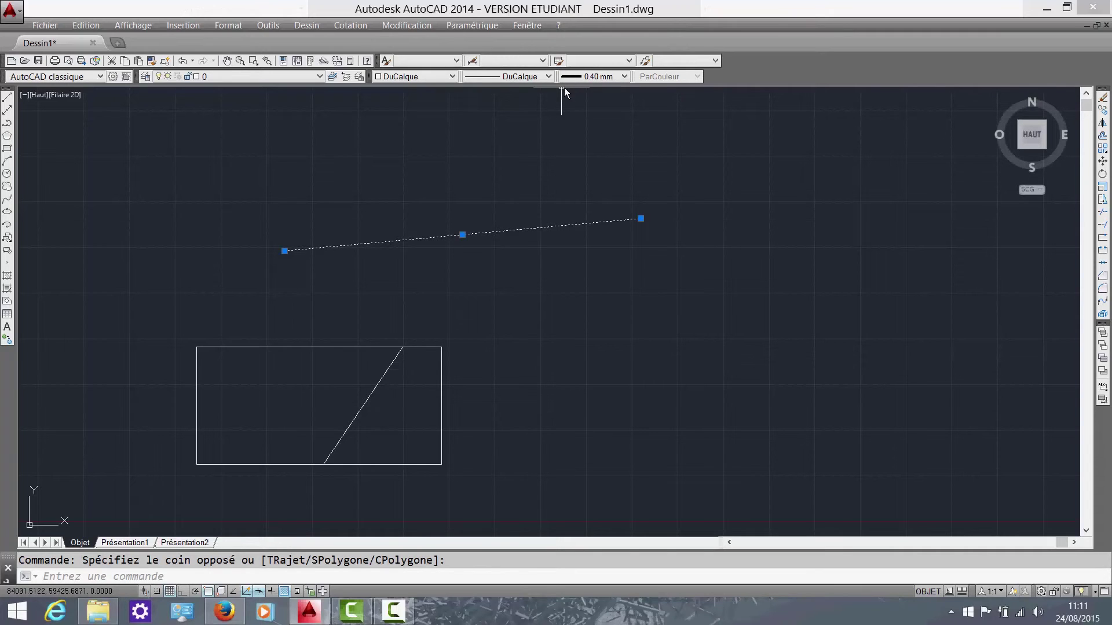
click(271, 593)
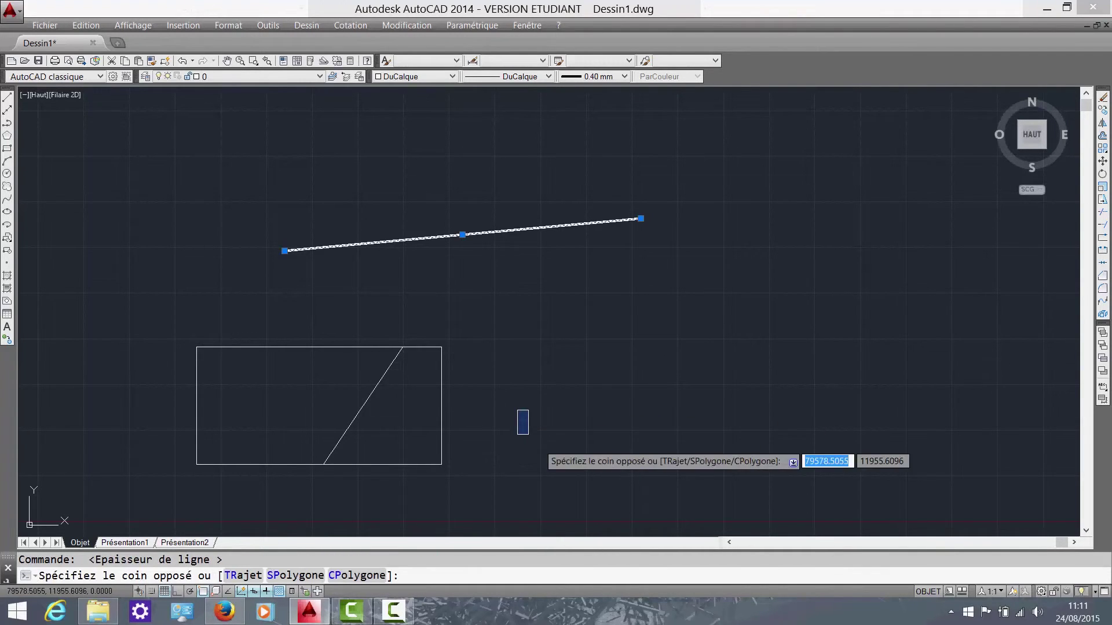
key(Escape)
click(524, 271)
click(470, 189)
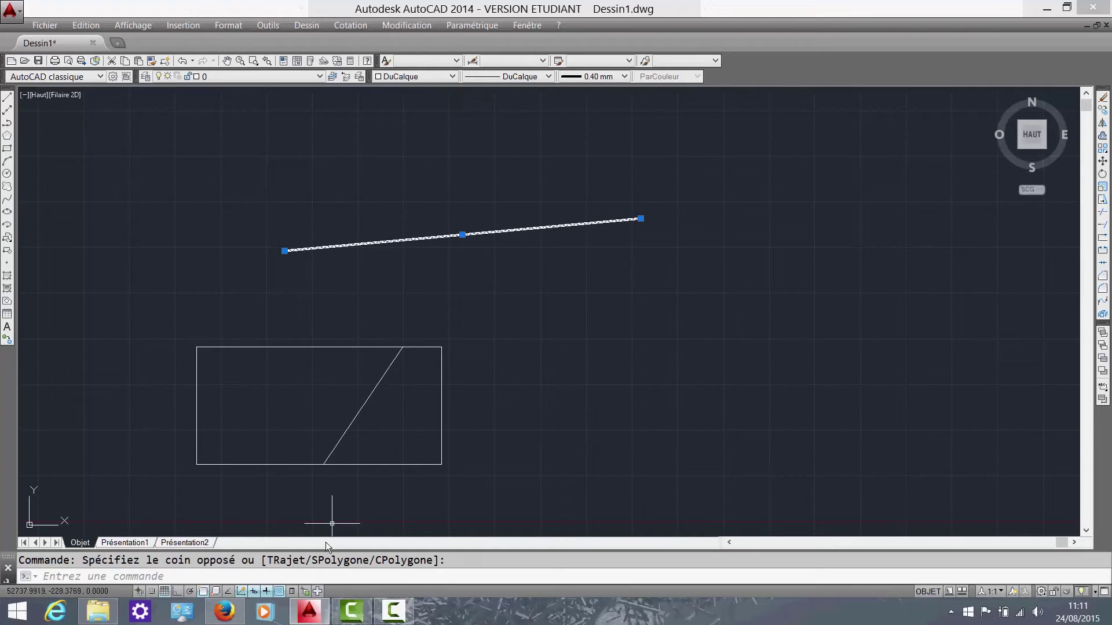
click(267, 591)
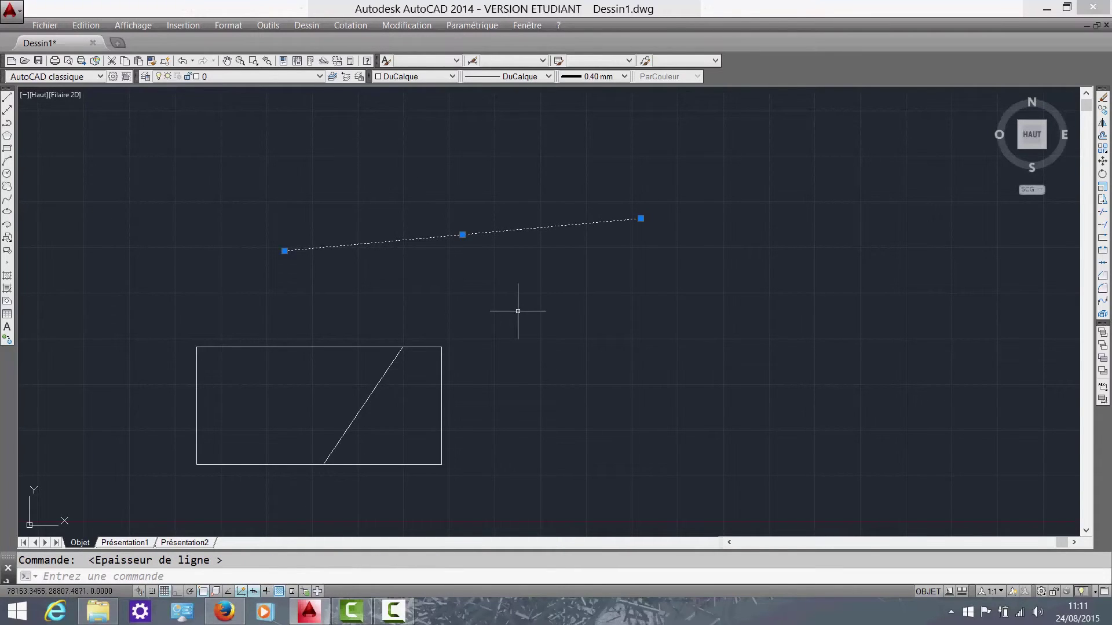
key(Escape)
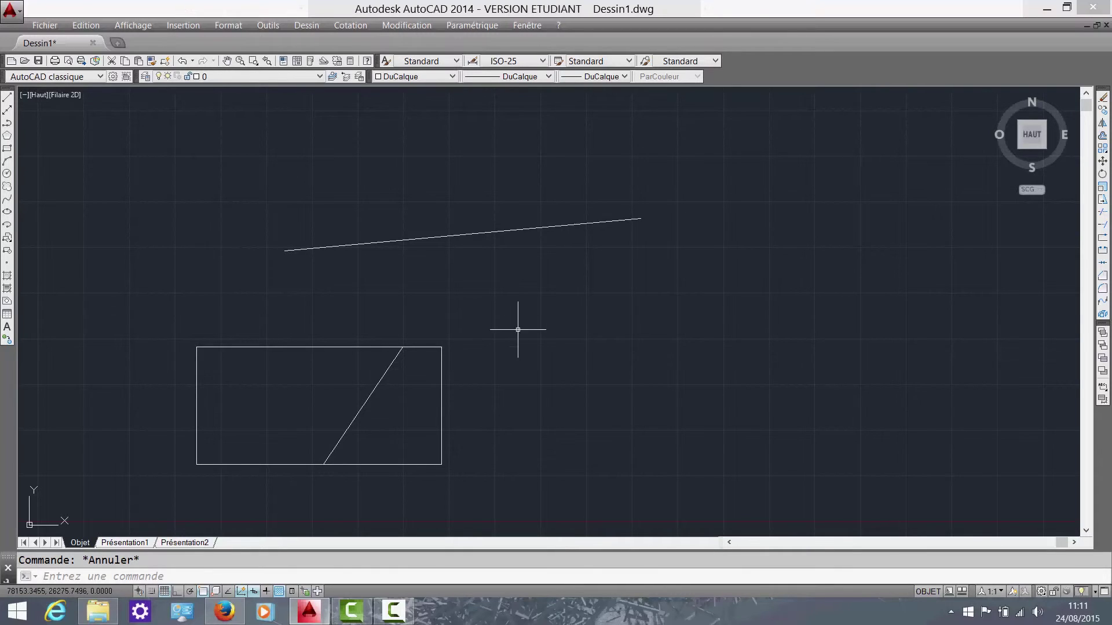
- Delete the sloping line above the rectangle
click(585, 288)
click(527, 207)
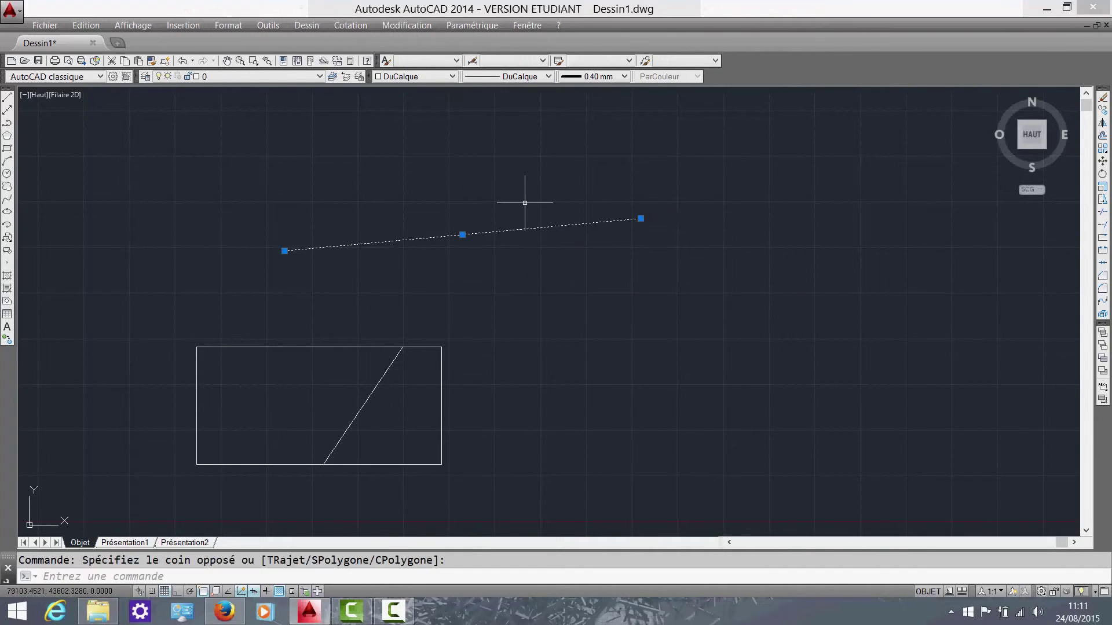
key(Delete)
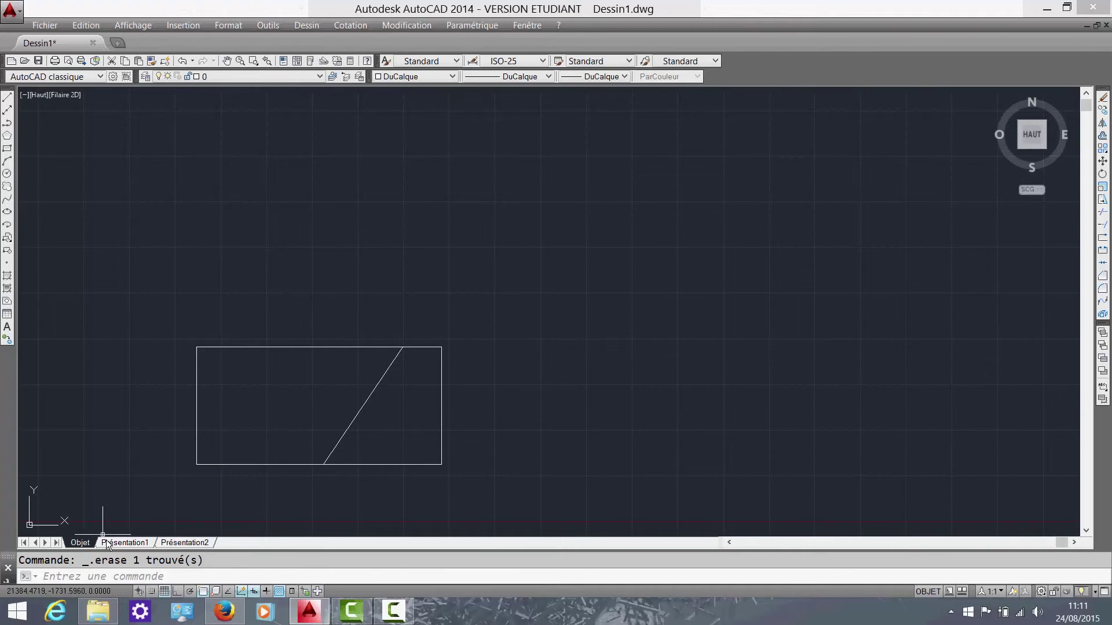
middle_drag(530, 355, 573, 403)
middle_drag(469, 309, 509, 320)
middle_drag(383, 193, 421, 120)
click(232, 79)
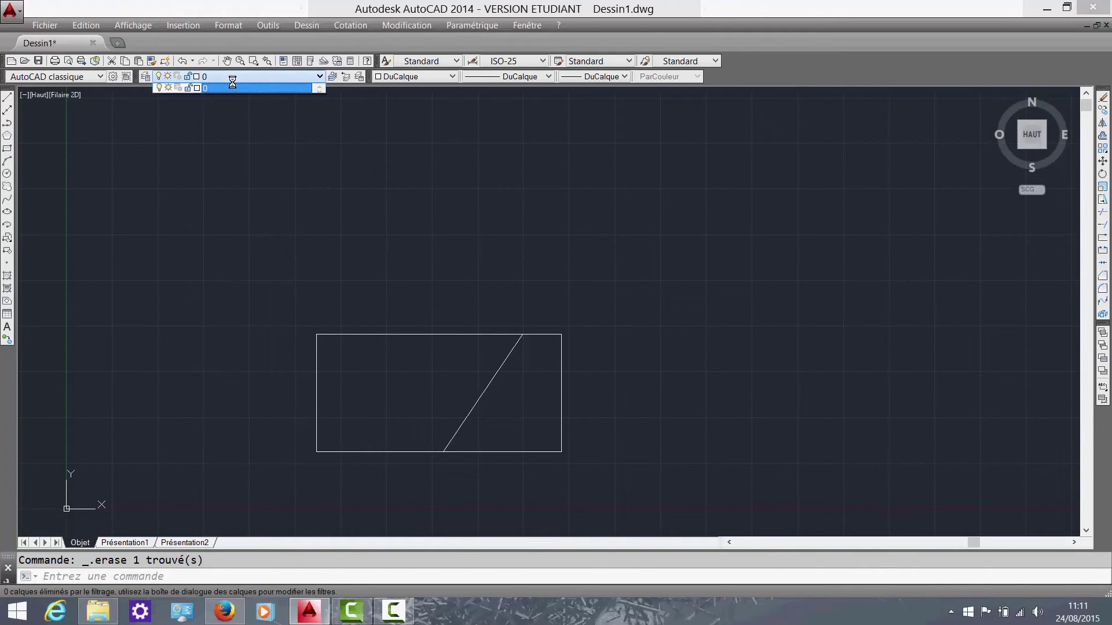
click(228, 79)
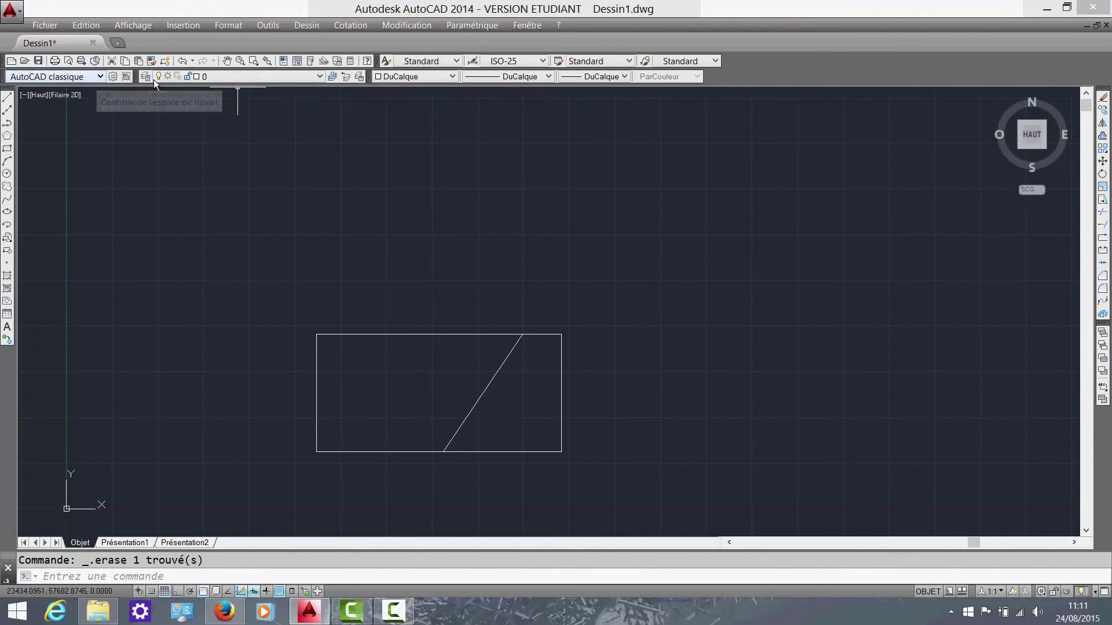
click(229, 76)
click(211, 81)
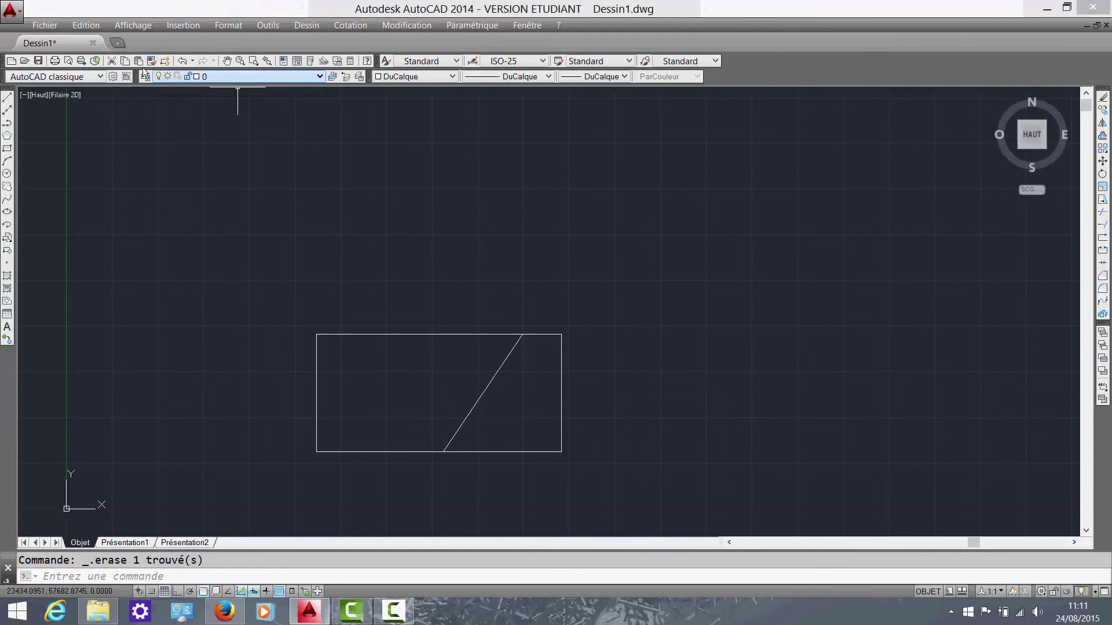
- Create a new layer in the layer properties manager and set its colour to red
click(145, 79)
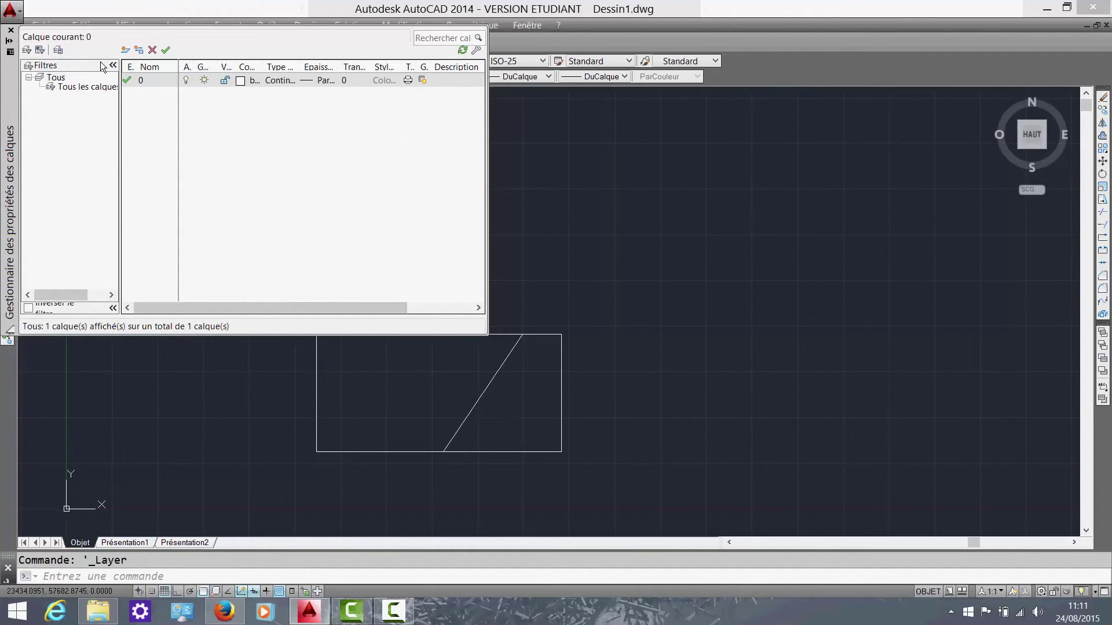
click(126, 49)
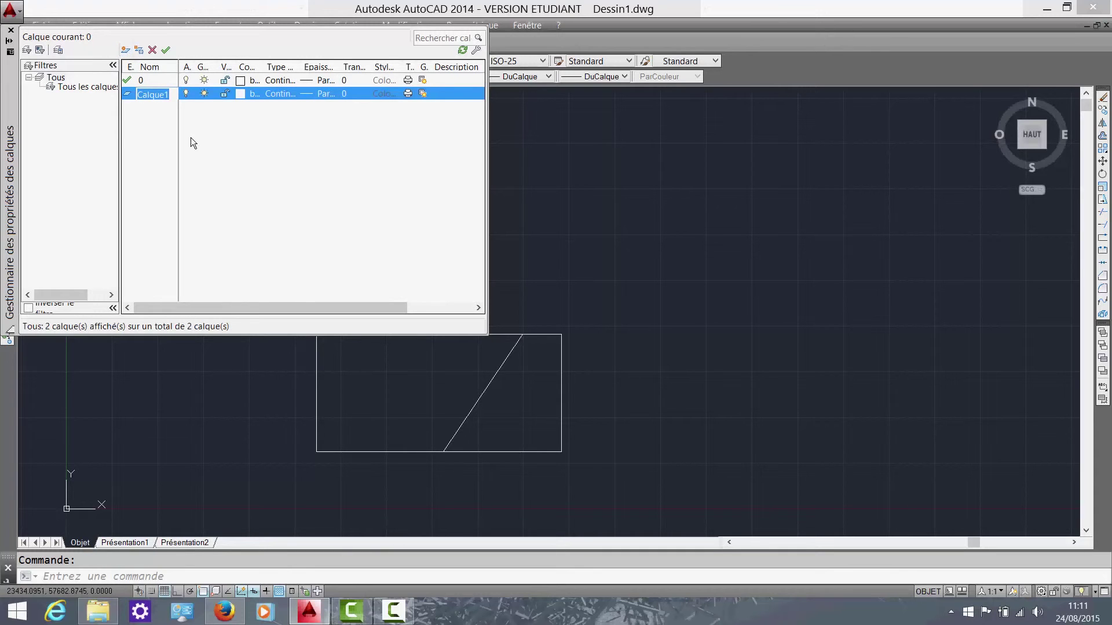
click(241, 98)
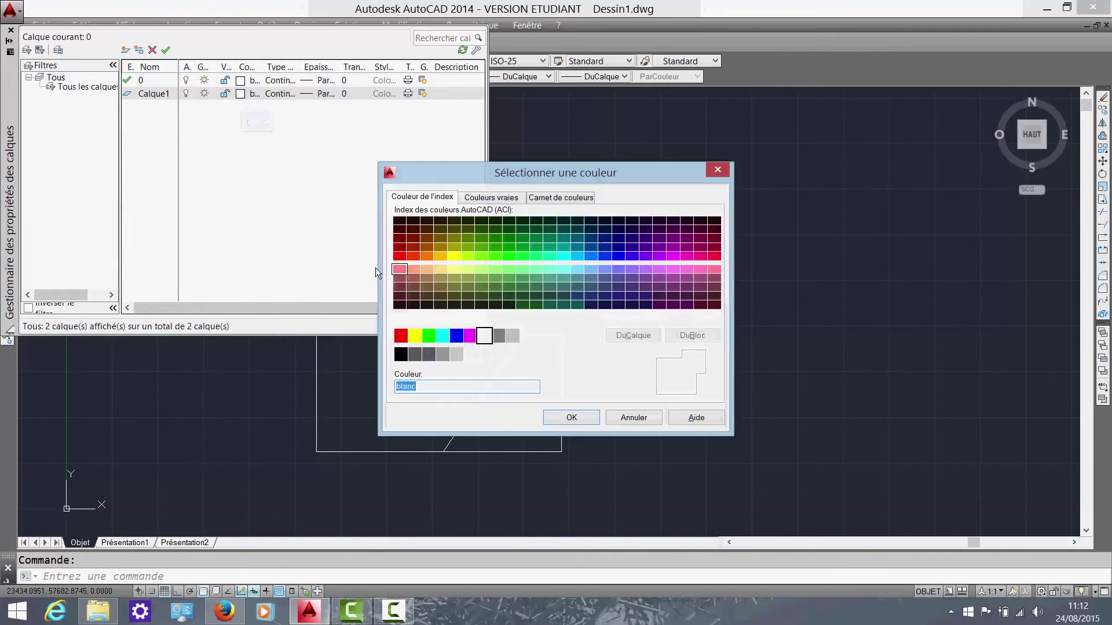
click(406, 337)
click(571, 417)
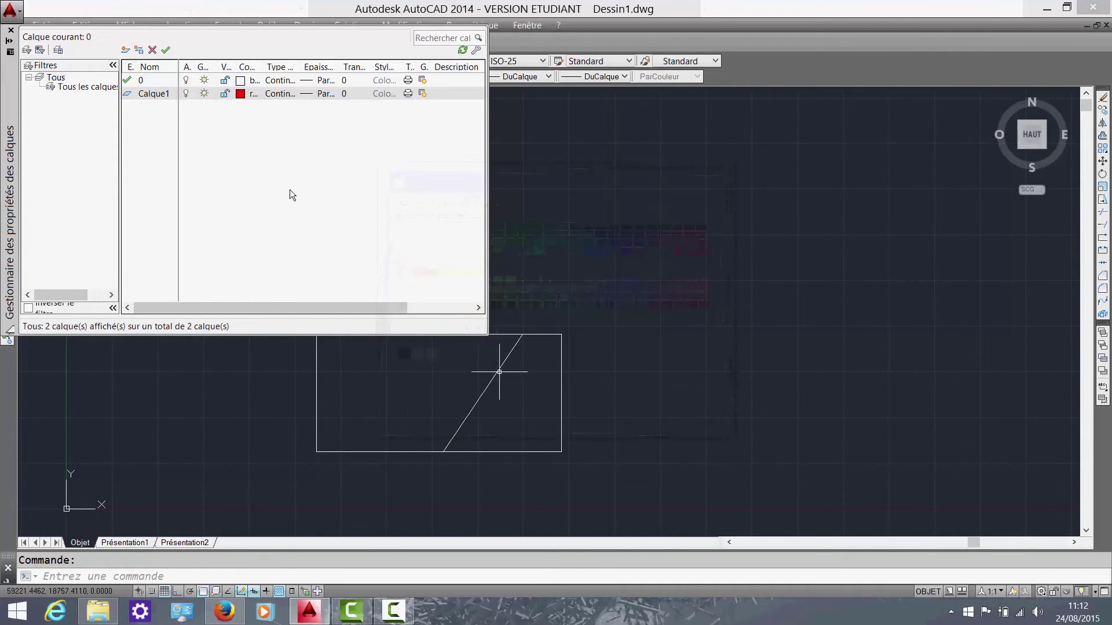
- Compare the loaded linetypes for the new layer and assign Continuous to it
click(281, 94)
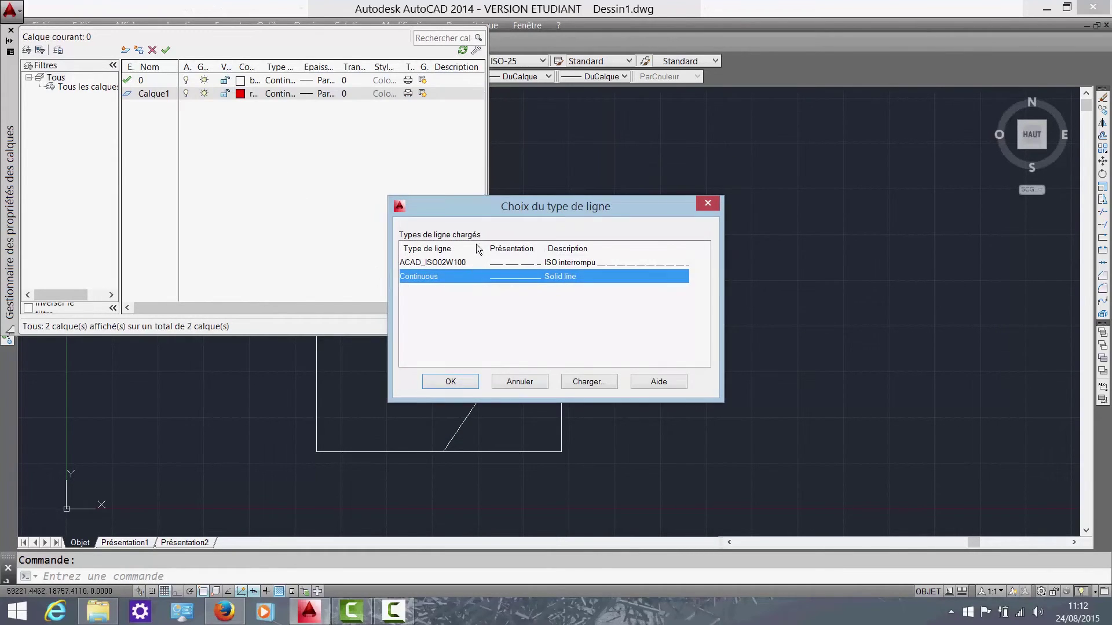
click(449, 264)
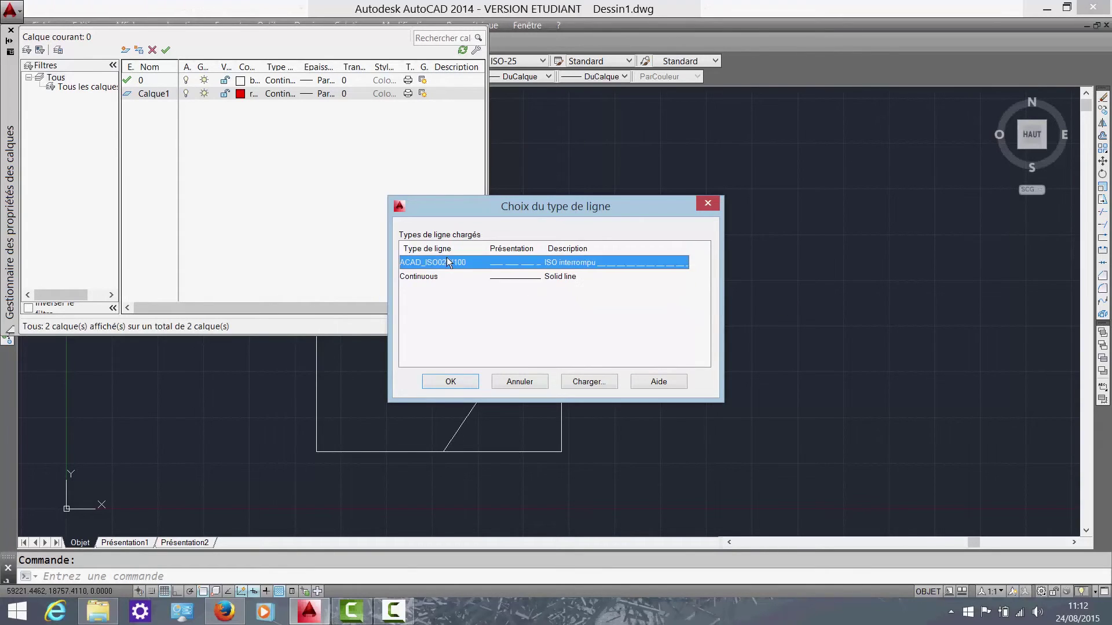
click(429, 276)
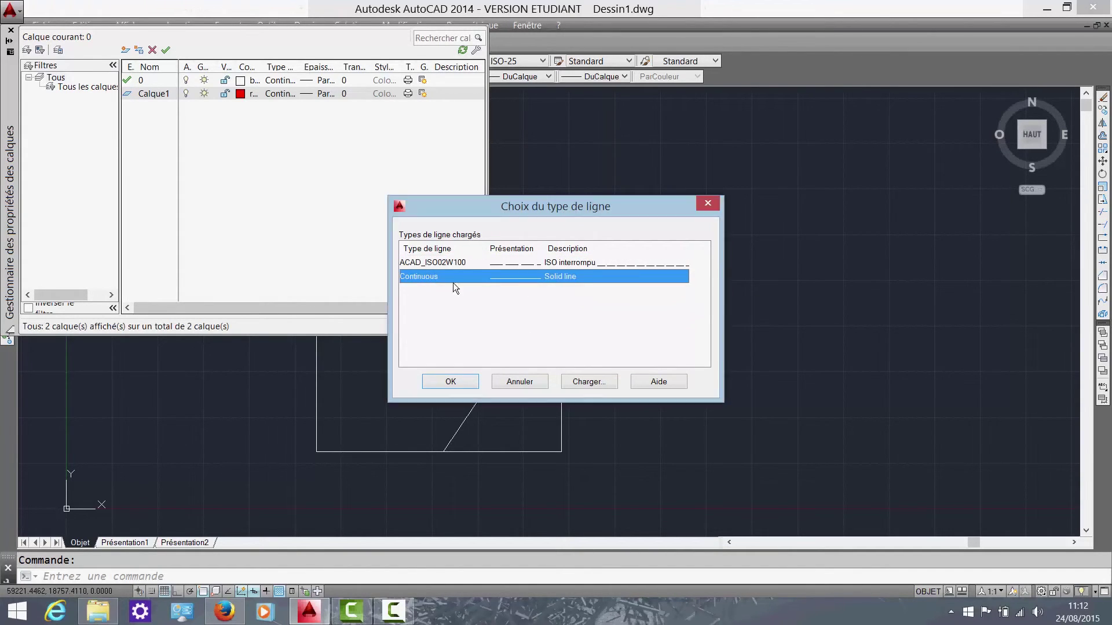
click(450, 380)
- Examine the lineweights available for the red layer, trying 0.20 mm and 0.25 mm, and cancel without assigning one
click(326, 94)
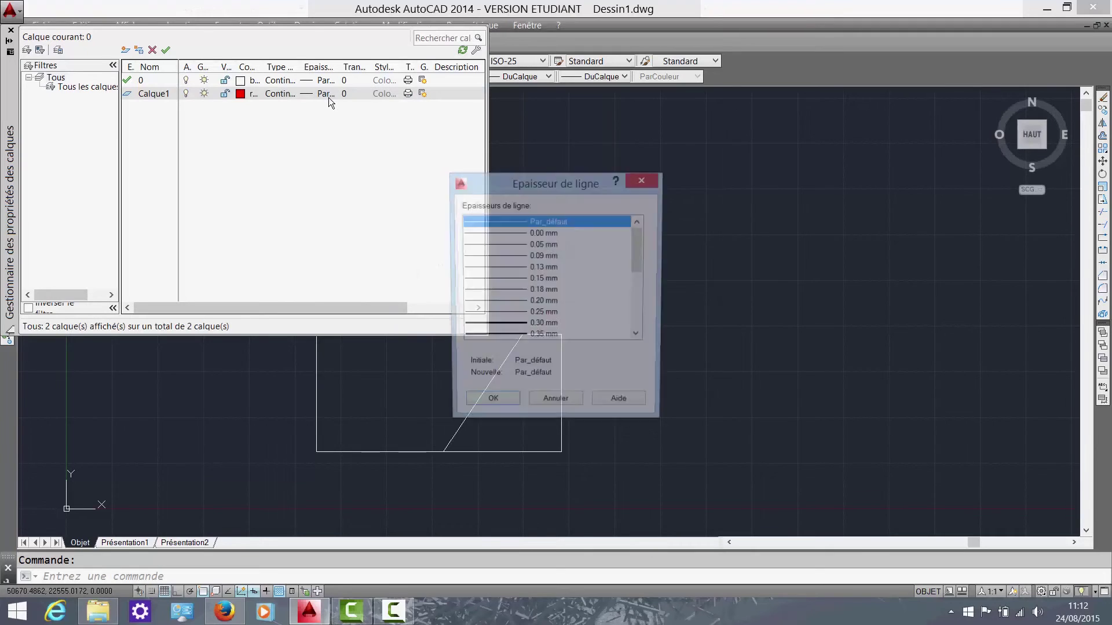
key(XF86AudioMute)
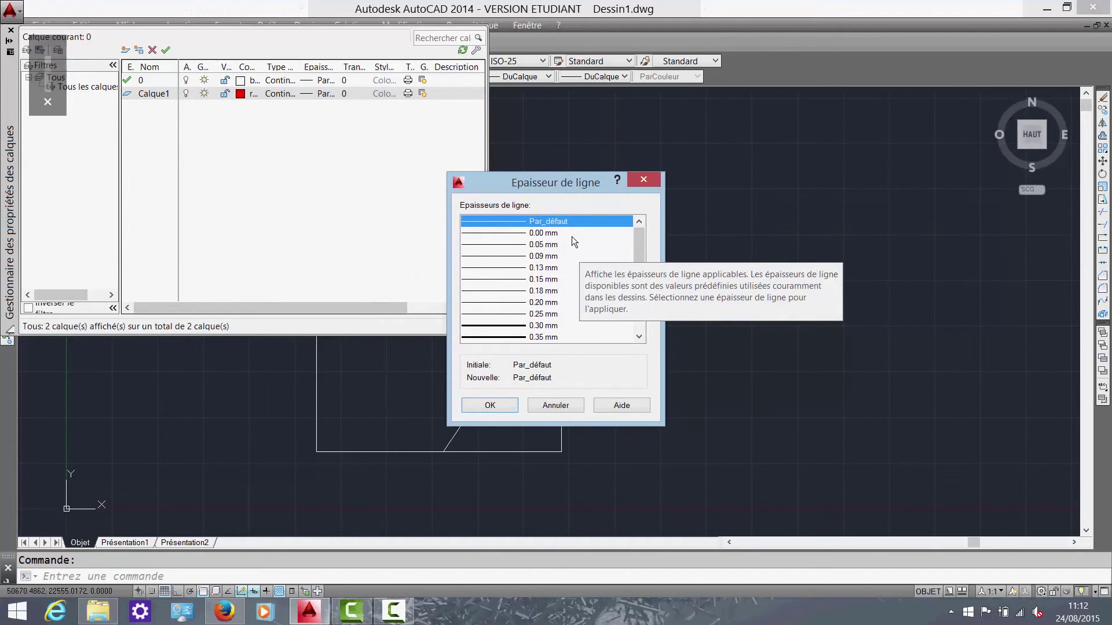
click(544, 313)
click(556, 298)
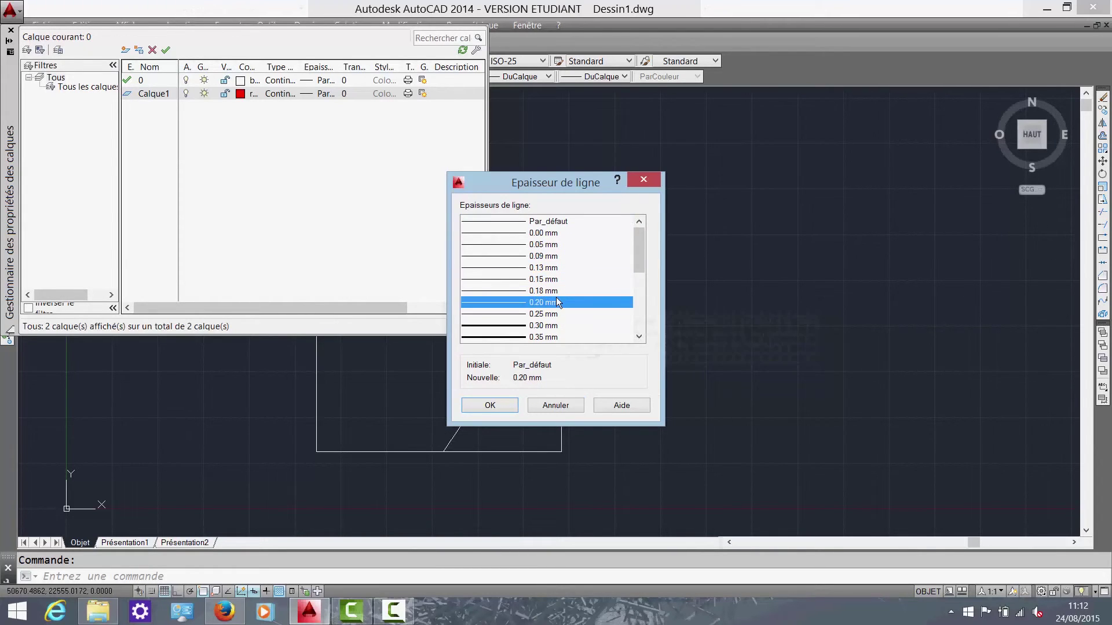
click(555, 313)
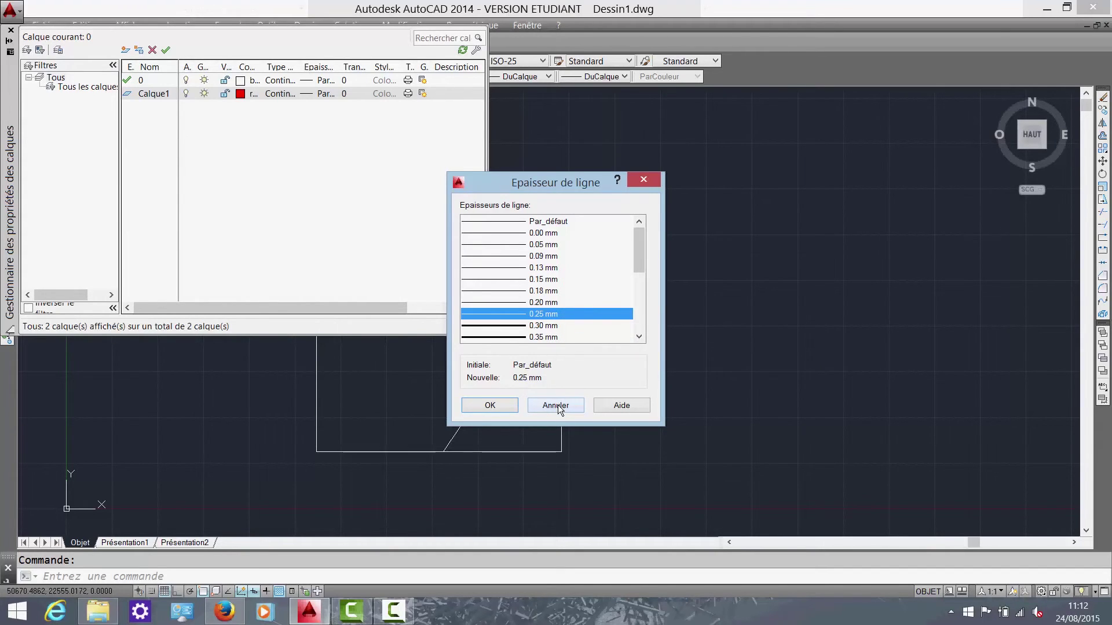
scroll(551, 303, down, 5)
scroll(550, 302, up, 5)
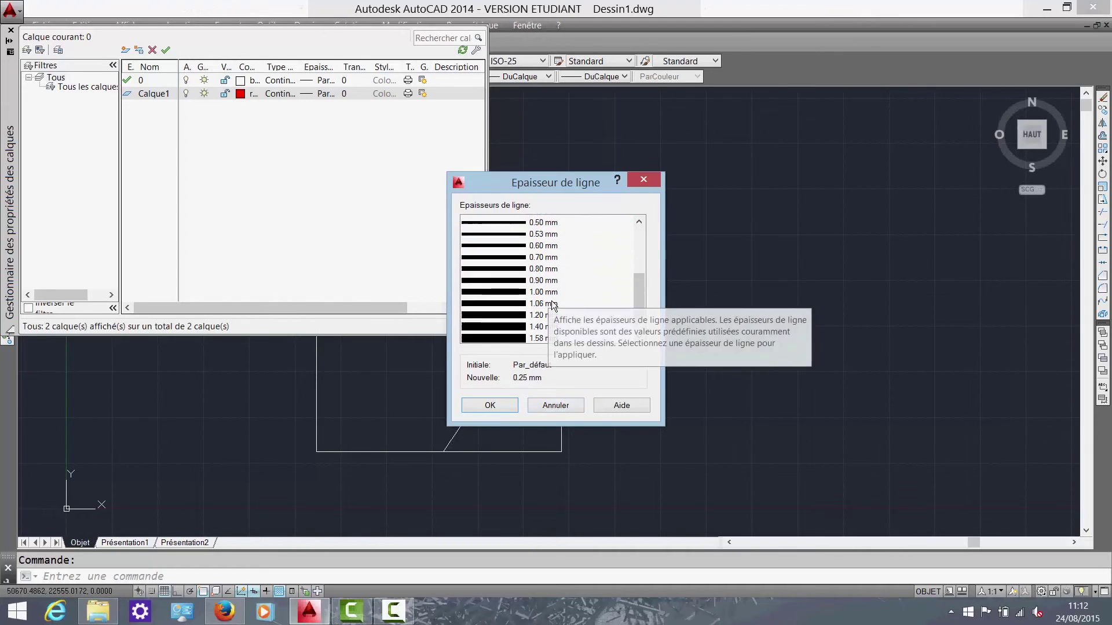
click(553, 406)
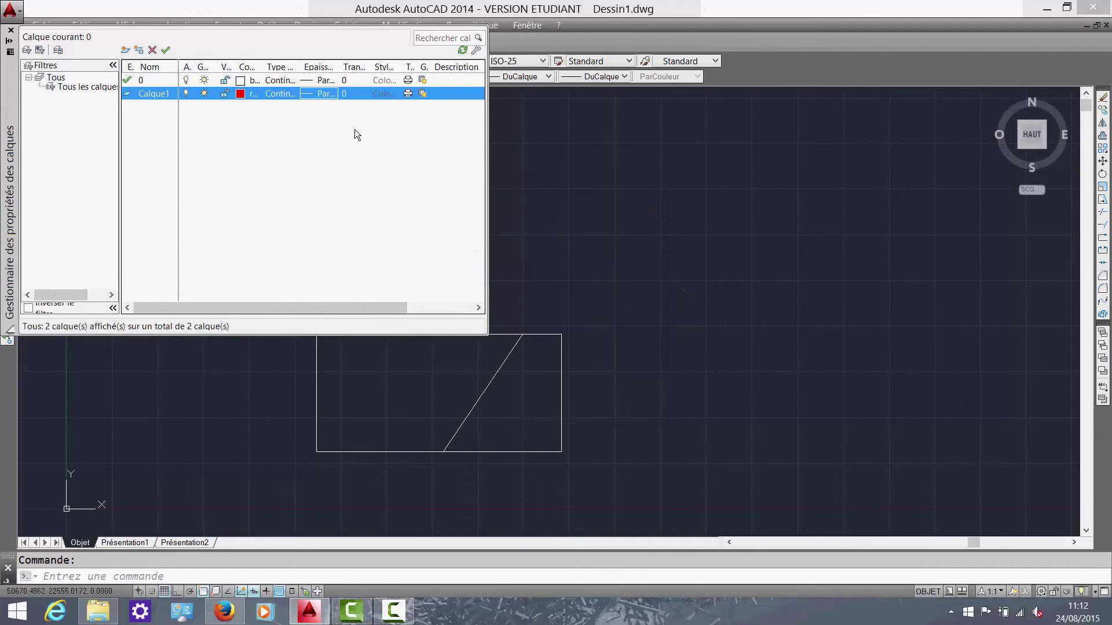
- View the red layer's transparency setting without changing it and close the layer properties manager
click(345, 91)
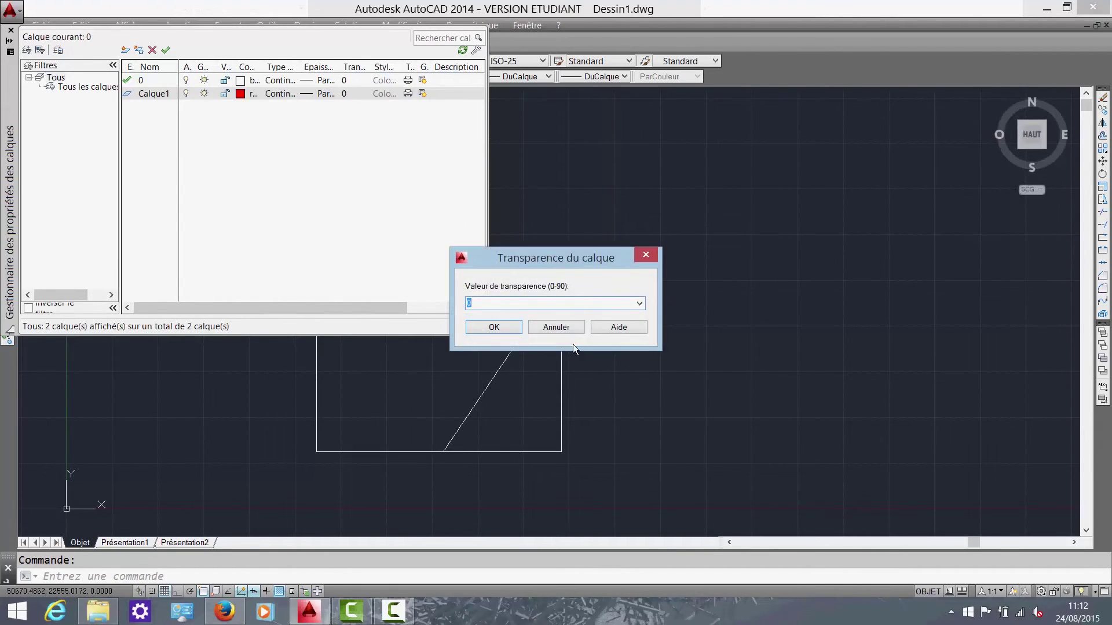
click(551, 328)
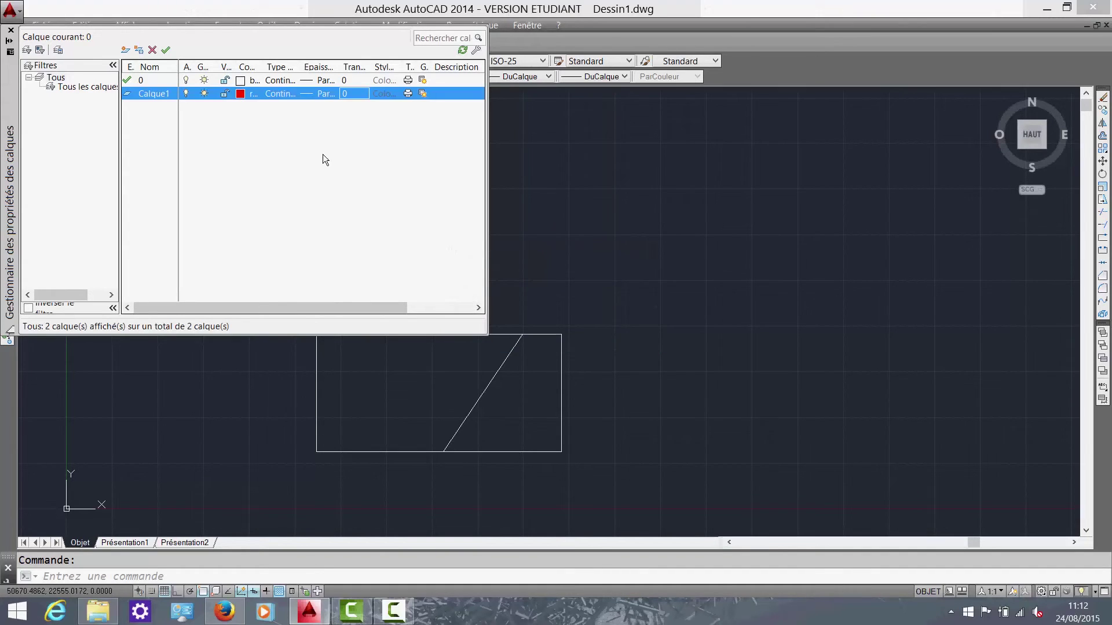
click(11, 32)
- Inspect the rectangle and its sloping line at different magnifications with real-time Zoom and Pan
scroll(449, 203, down, 5)
mouse_move(466, 243)
middle_down()
mouse_move(390, 263)
mouse_move(395, 279)
middle_up()
click(462, 331)
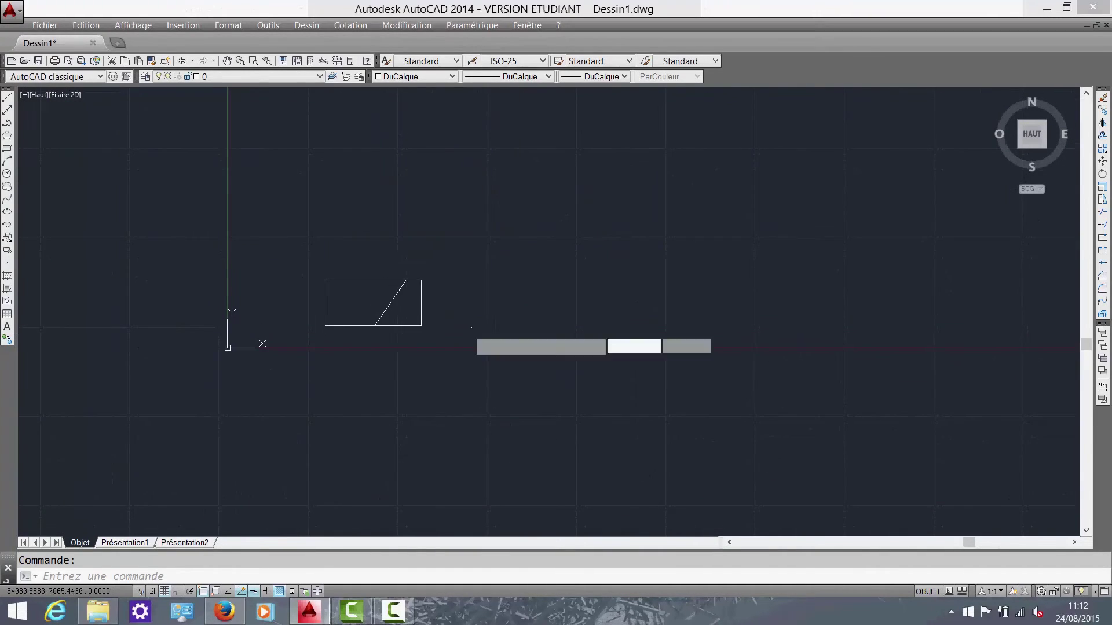
click(345, 243)
scroll(323, 90, up, 4)
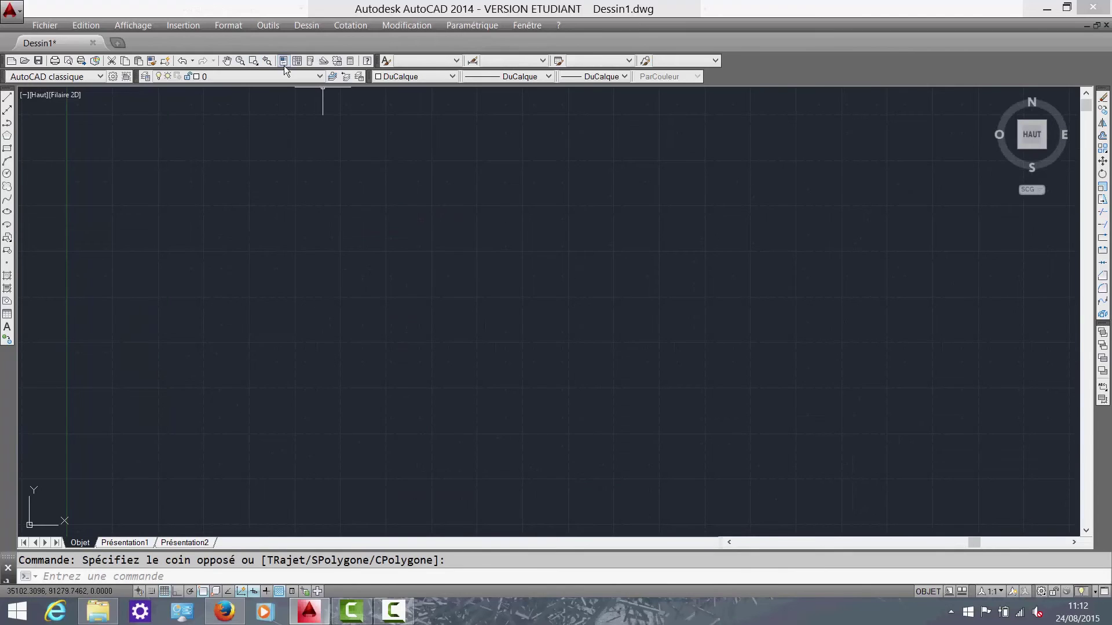
click(243, 61)
mouse_move(380, 293)
mouse_down()
mouse_move(436, 417)
mouse_move(470, 375)
mouse_up()
middle_drag(510, 355, 435, 211)
scroll(454, 271, up, 2)
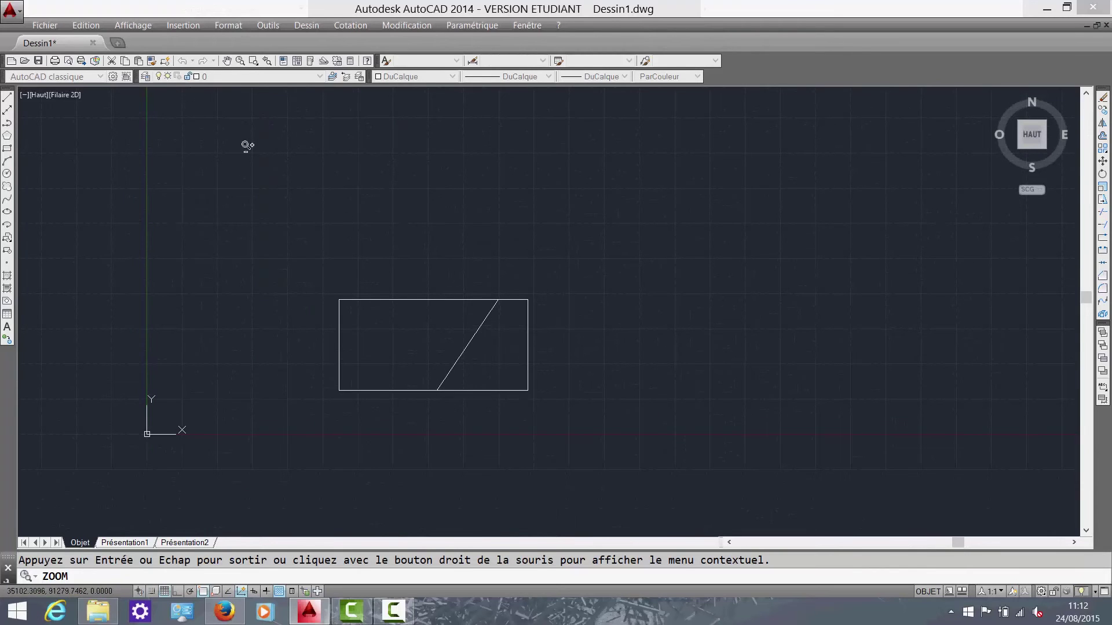
middle_drag(342, 195, 443, 215)
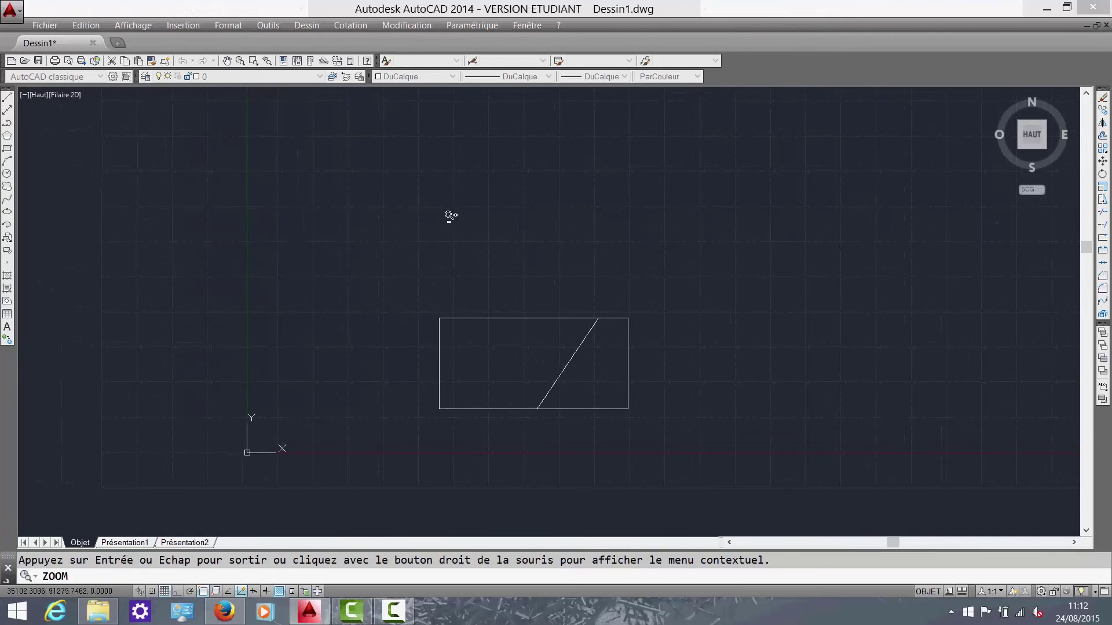
mouse_move(691, 254)
middle_down()
mouse_move(526, 249)
mouse_move(586, 199)
middle_up()
middle_drag(544, 276, 573, 275)
scroll(472, 224, up, 8)
scroll(474, 225, down, 10)
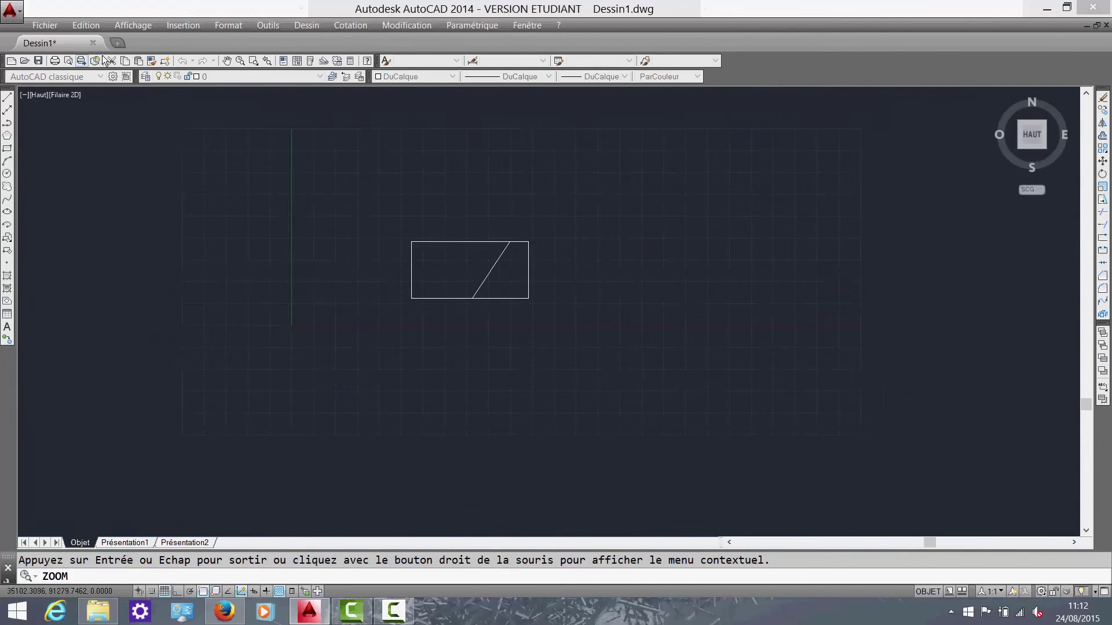
click(189, 26)
click(192, 27)
click(293, 26)
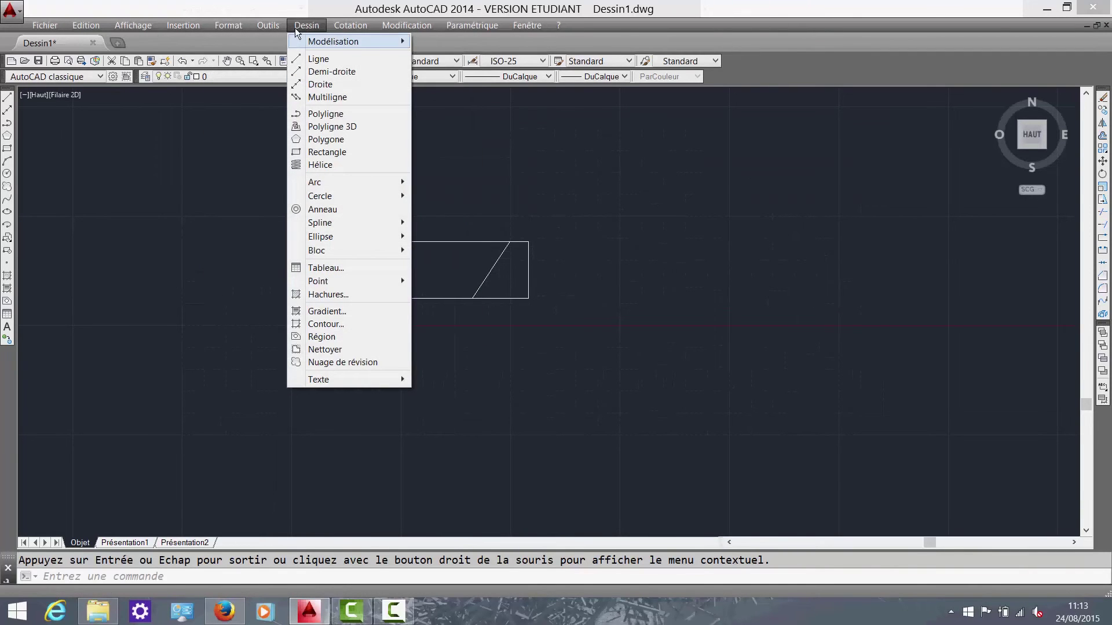
click(266, 26)
mouse_move(307, 26)
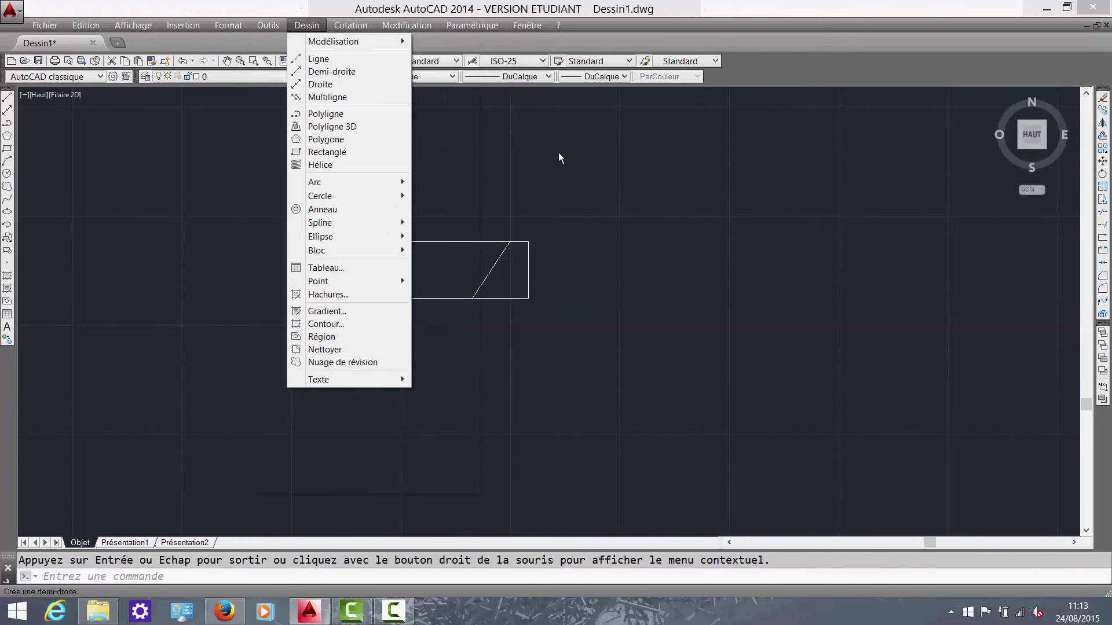
click(512, 140)
click(651, 249)
middle_drag(651, 248, 587, 237)
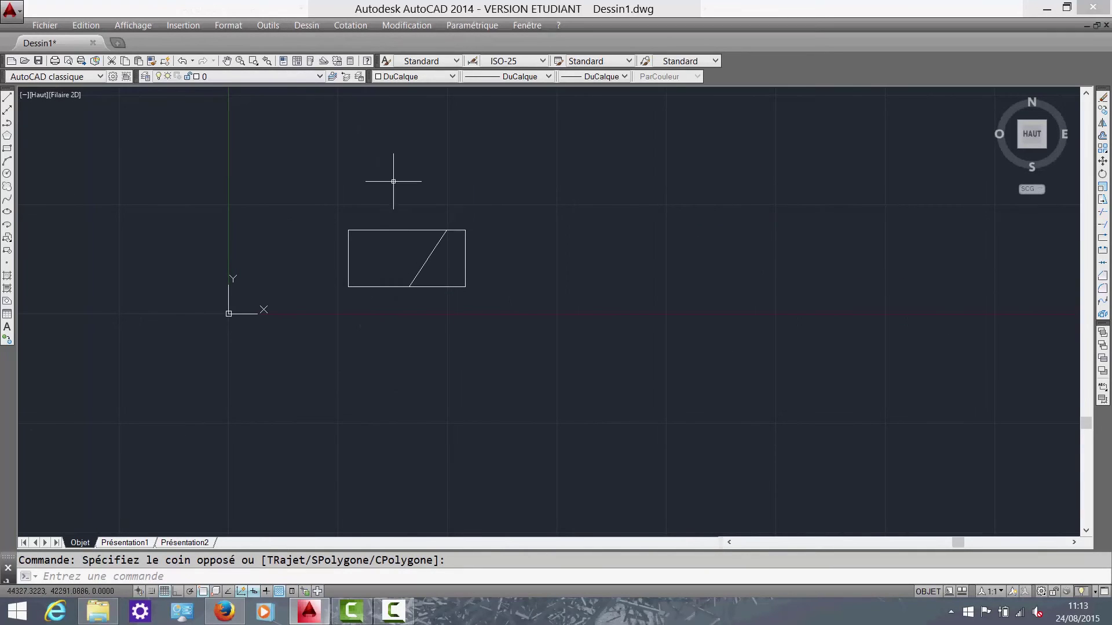
- Select the rectangle and its sloping line with a crossing selection, and clear the selection
scroll(391, 275, up, 4)
click(440, 269)
middle_drag(432, 249, 460, 256)
key(Escape)
click(593, 342)
click(451, 228)
middle_drag(564, 280, 605, 312)
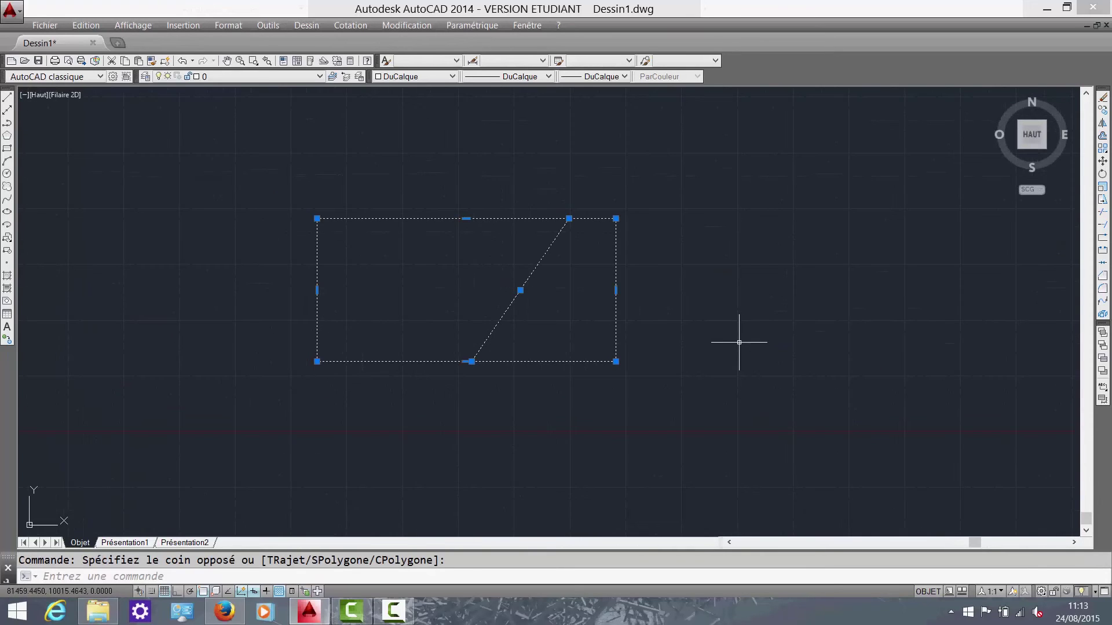
mouse_move(1056, 148)
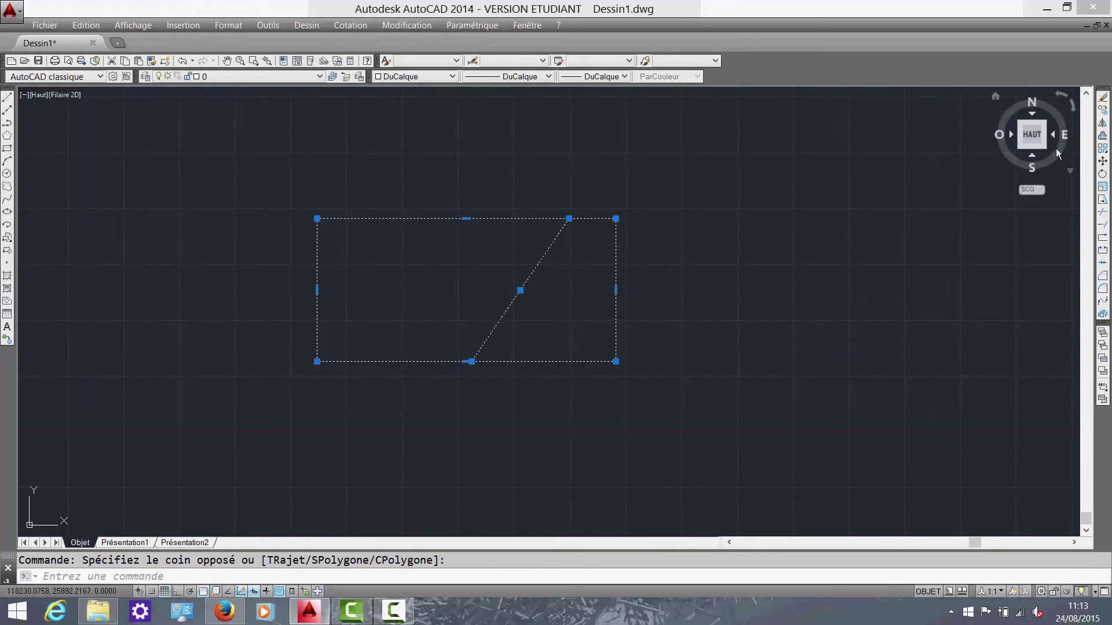
middle_drag(764, 280, 781, 263)
middle_drag(718, 324, 708, 330)
key(Escape)
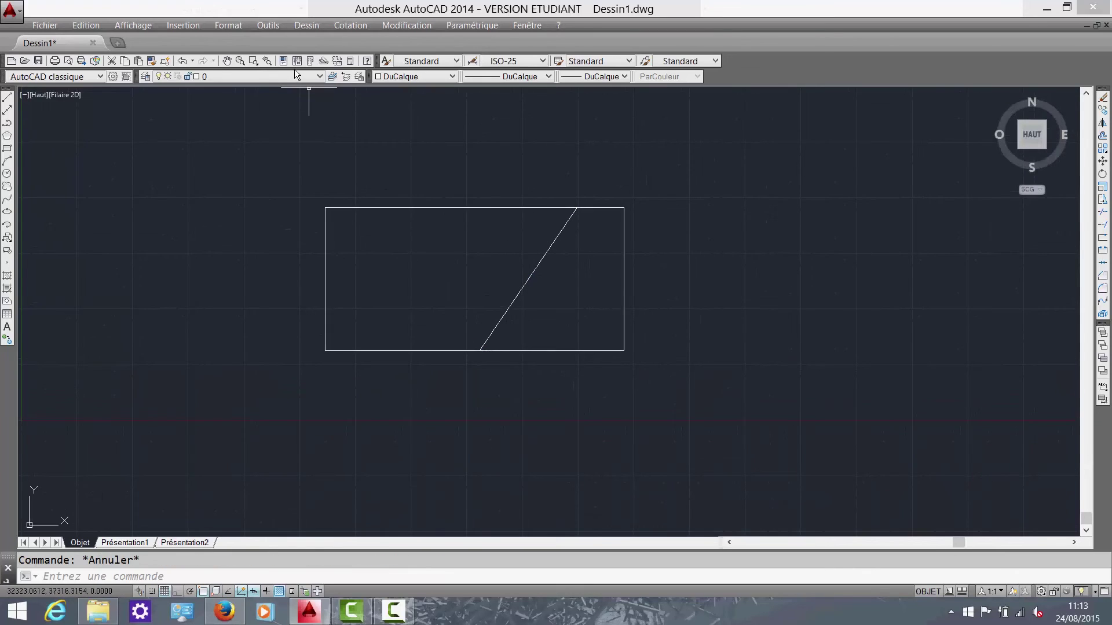
- Define a new object-based UCS aligned with the sloping line inside the rectangle
click(268, 25)
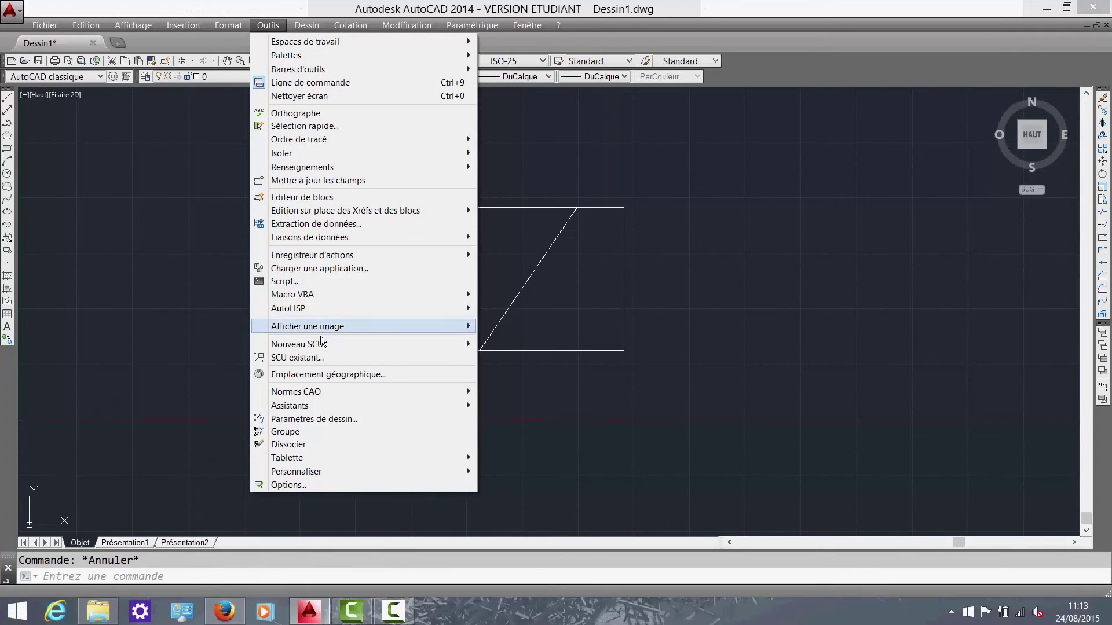
mouse_move(325, 344)
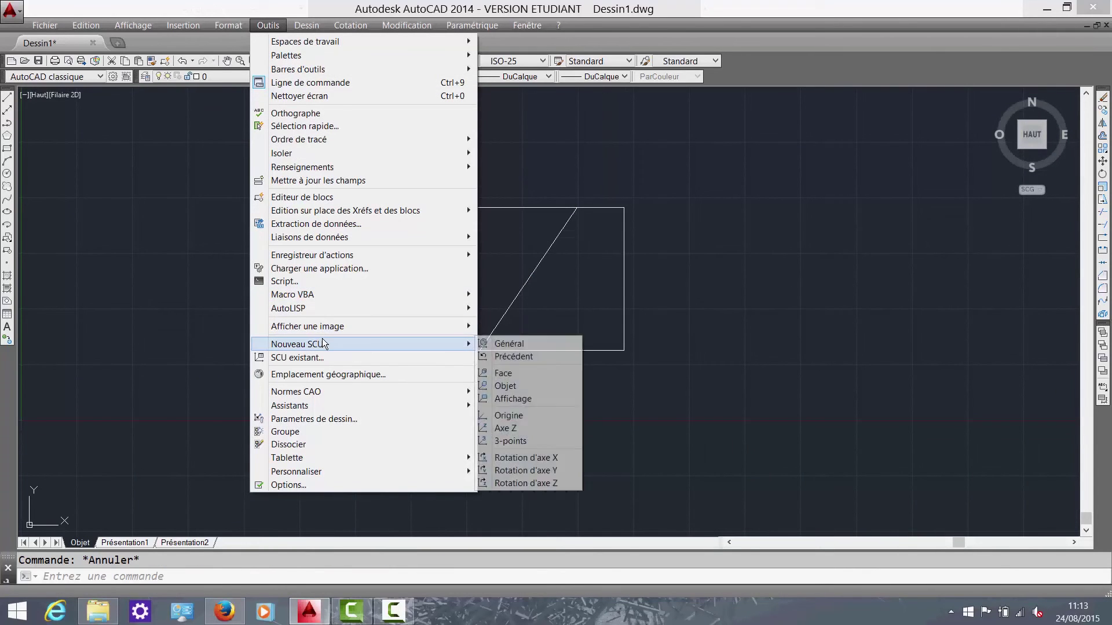
click(512, 390)
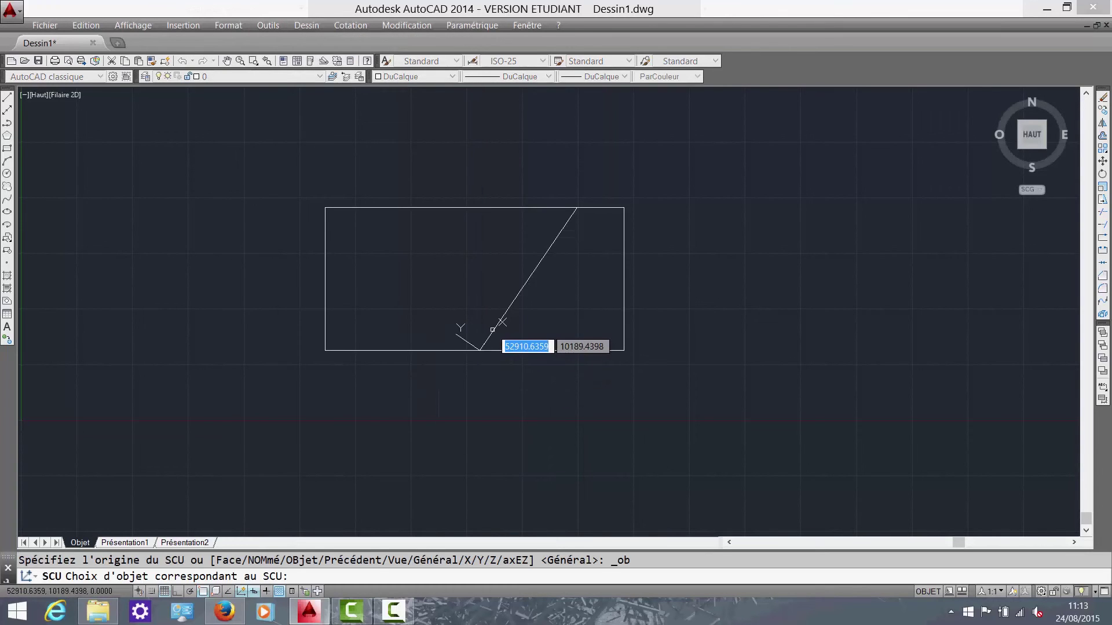
scroll(518, 338, down, 4)
scroll(465, 312, up, 4)
click(465, 312)
- Start a line above the rectangle, enable Ortho to preview its directions along the rotated axes, and cancel the line
text(l)
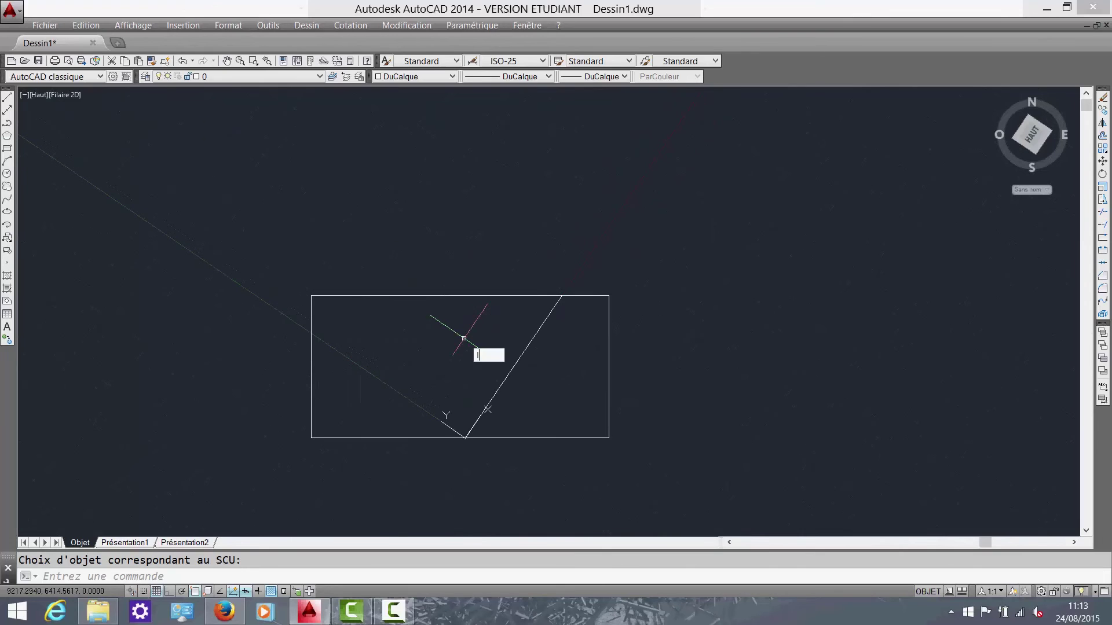
key(Return)
click(480, 212)
key(F8)
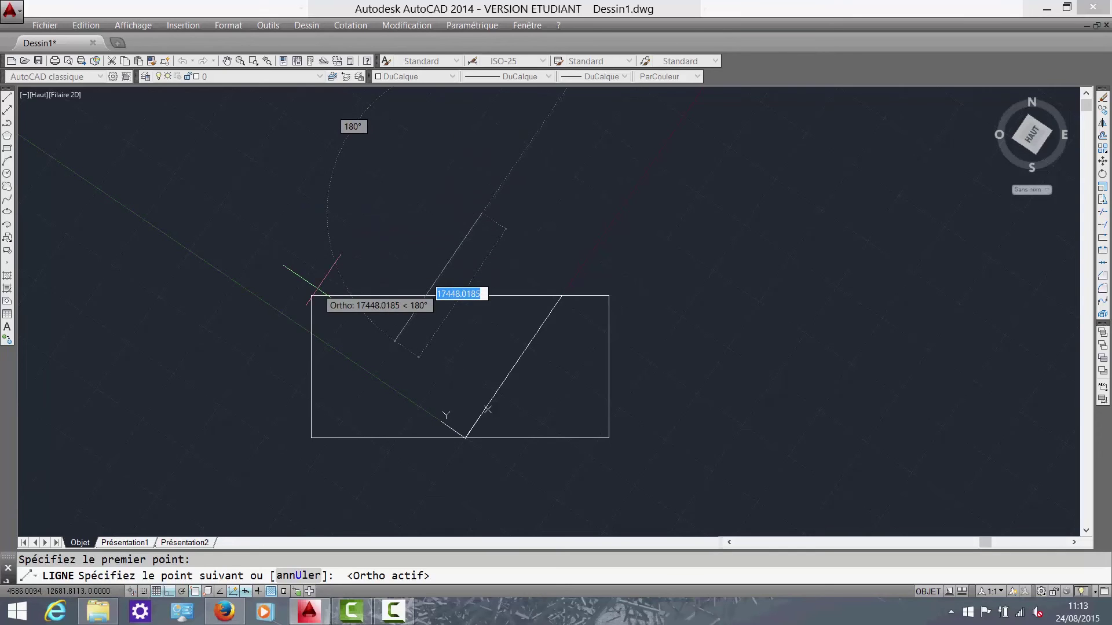
key(Escape)
middle_drag(533, 388, 546, 338)
mouse_move(518, 332)
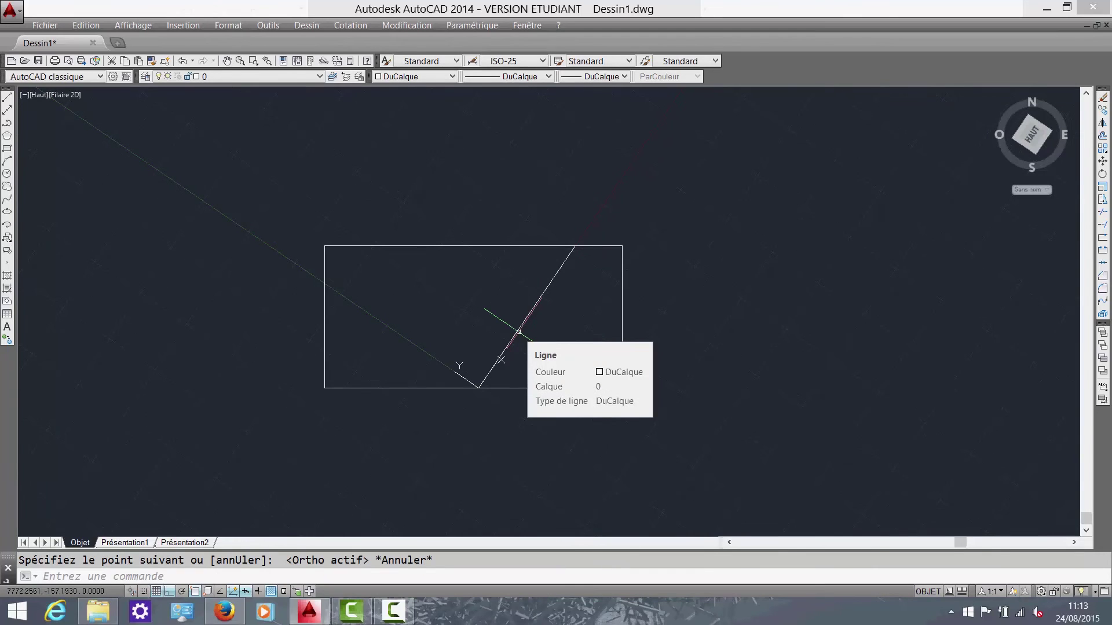
middle_drag(925, 203, 820, 220)
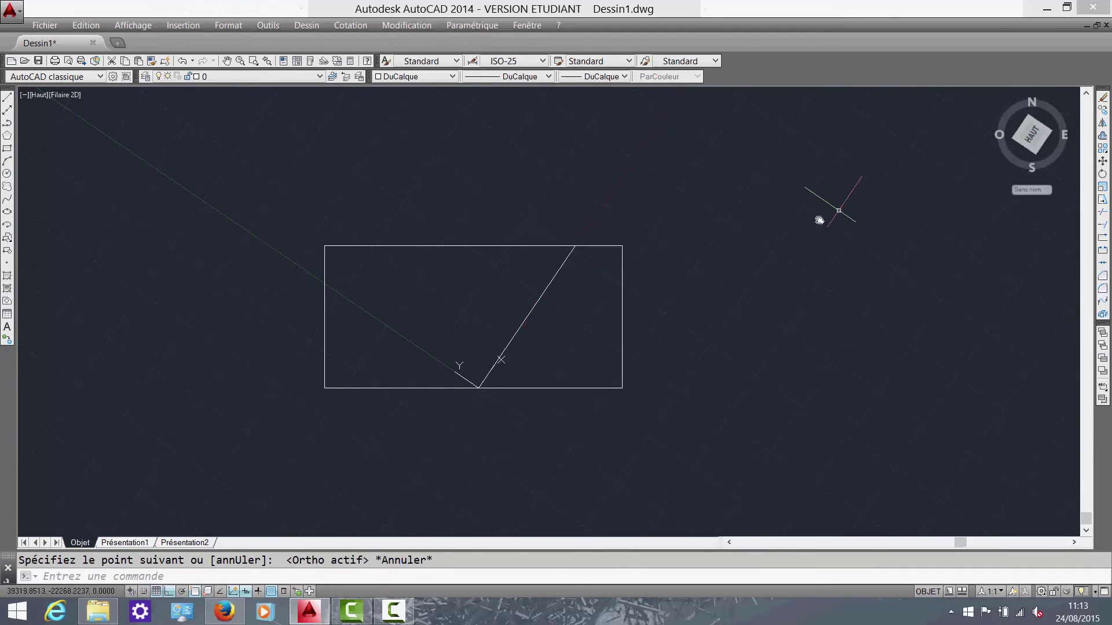
click(1101, 137)
key(Escape)
key(Escape)
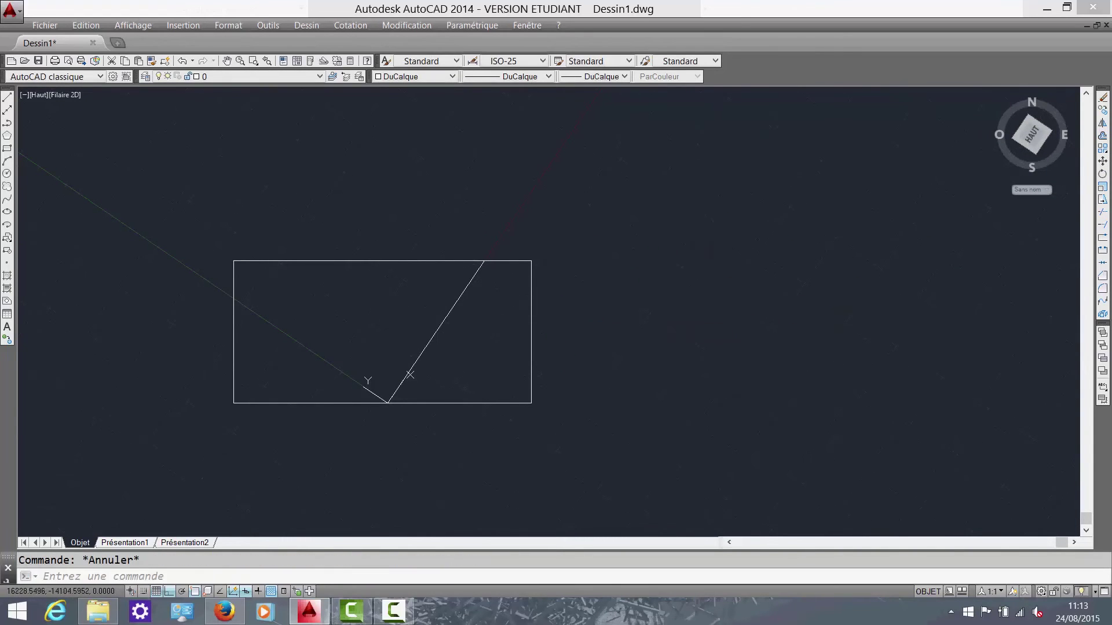
click(556, 313)
click(515, 335)
- Offset the rectangle by a distance of 10
click(1103, 138)
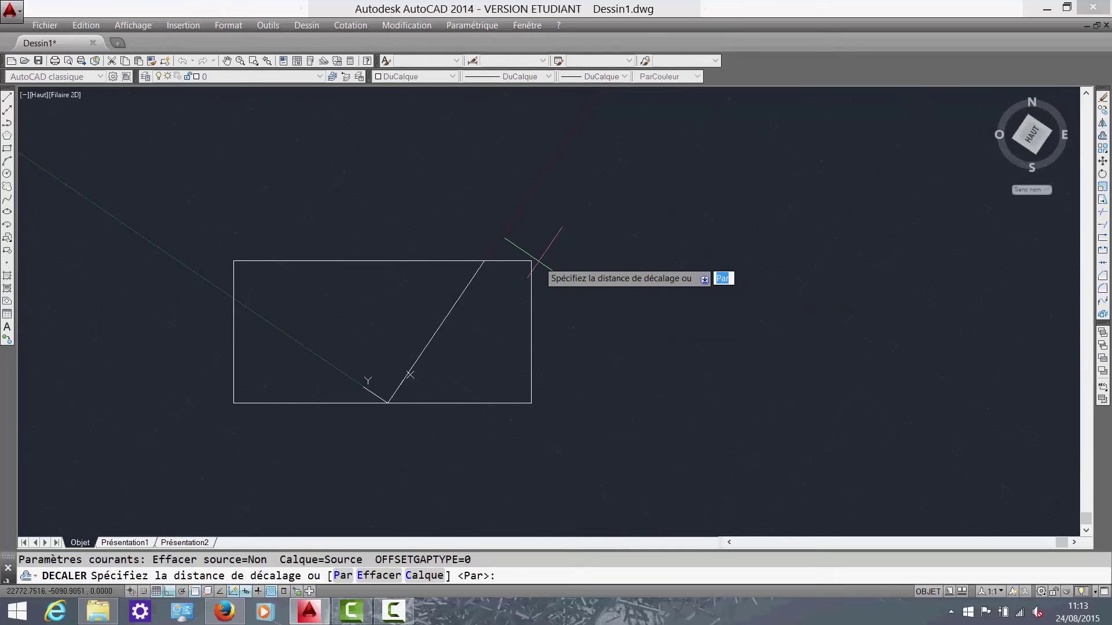
click(531, 260)
text(10)
key(Return)
click(539, 290)
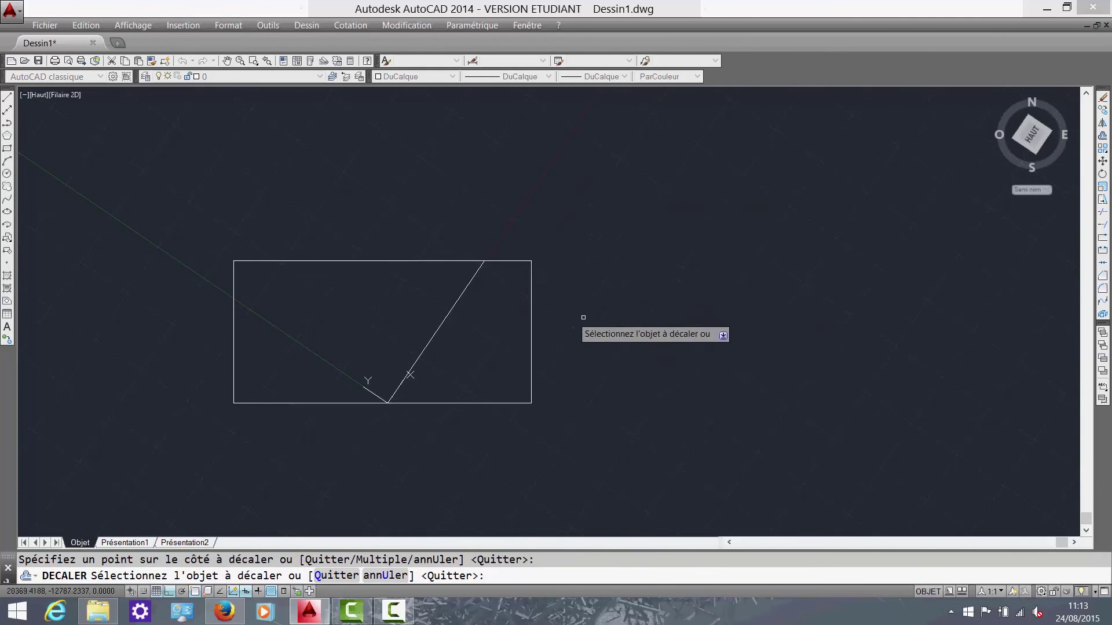
- Make further offset copies at the same distance along the rectangle's edge and end the Offset command
scroll(584, 317, up, 3)
click(570, 312)
click(749, 314)
scroll(572, 255, up, 10)
click(494, 419)
click(626, 416)
middle_drag(640, 416, 791, 315)
click(670, 293)
click(742, 269)
click(694, 266)
click(721, 259)
click(718, 259)
click(841, 246)
scroll(798, 269, down, 12)
middle_drag(804, 306, 680, 274)
key(Escape)
- Delete the rectangle, its offset copies and the sloping line
scroll(665, 246, up, 16)
scroll(563, 250, down, 12)
middle_drag(564, 251, 727, 349)
click(792, 359)
click(610, 306)
mouse_move(613, 307)
middle_down()
mouse_move(600, 300)
mouse_move(669, 288)
middle_up()
key(Delete)
scroll(619, 335, down, 4)
scroll(620, 334, down, 10)
click(626, 365)
click(557, 271)
middle_drag(557, 271, 564, 266)
key(Delete)
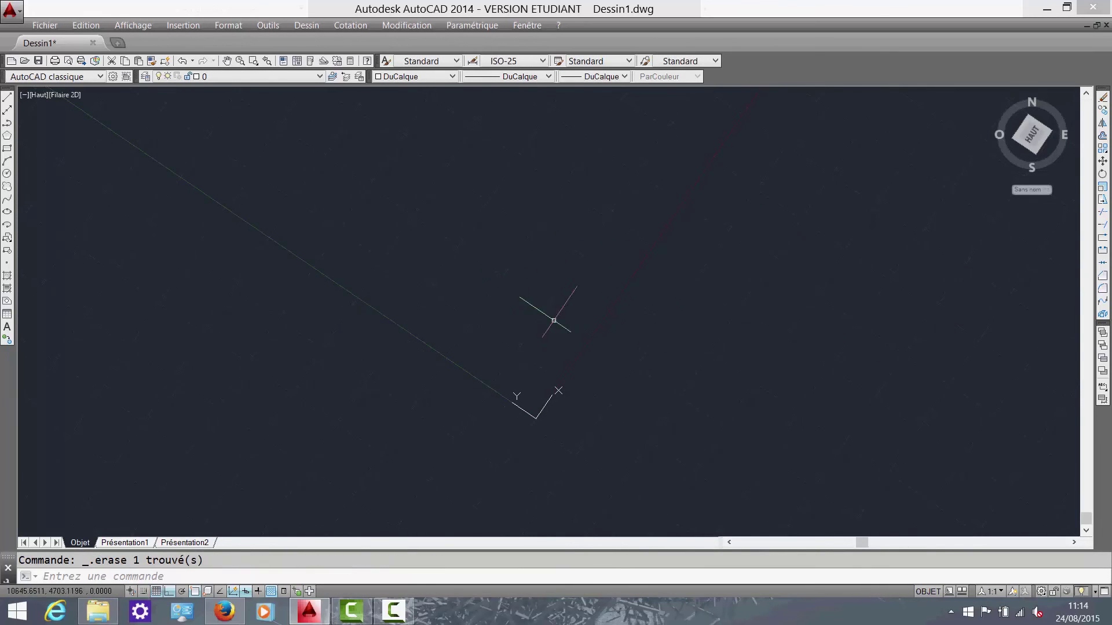
- Restore the world coordinate system as the current UCS
click(268, 24)
mouse_move(304, 345)
click(509, 343)
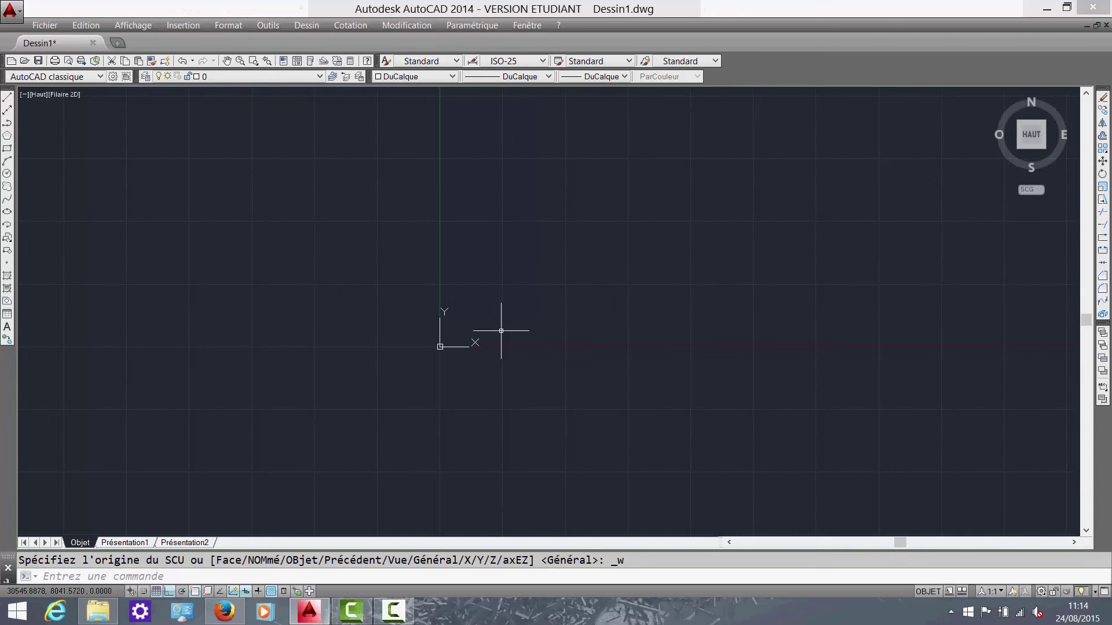
scroll(718, 313, up, 2)
middle_drag(744, 325, 673, 362)
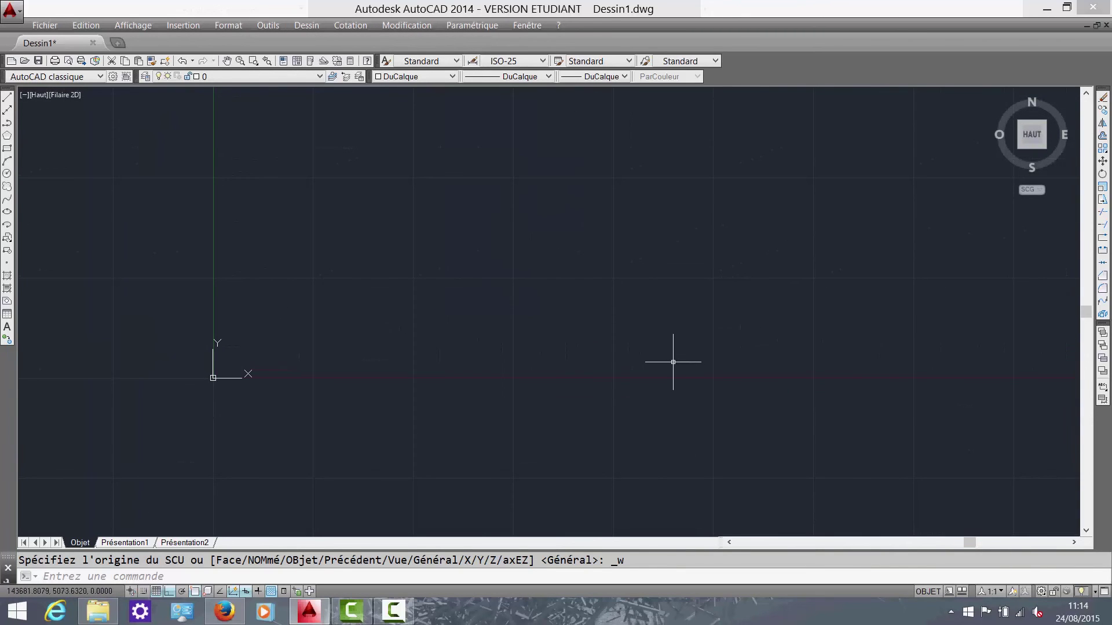